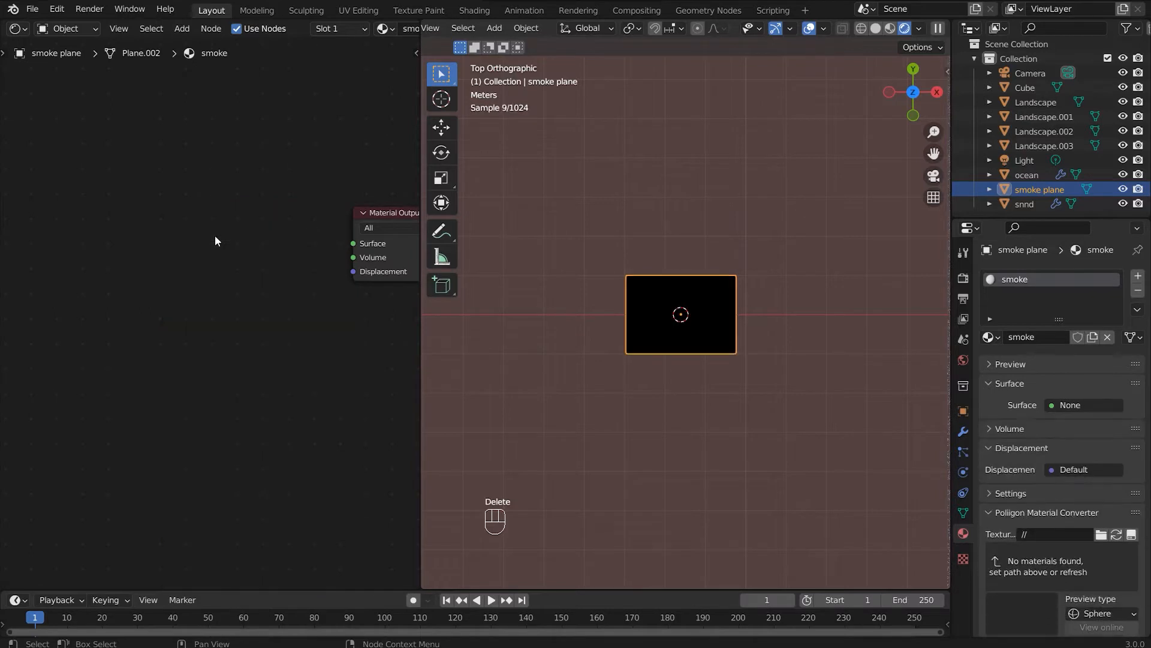
# Add a Mix Shader to the smoke material and connect it to the Material Output's Surface input.
pyautogui.hotkey('shift', 'a')
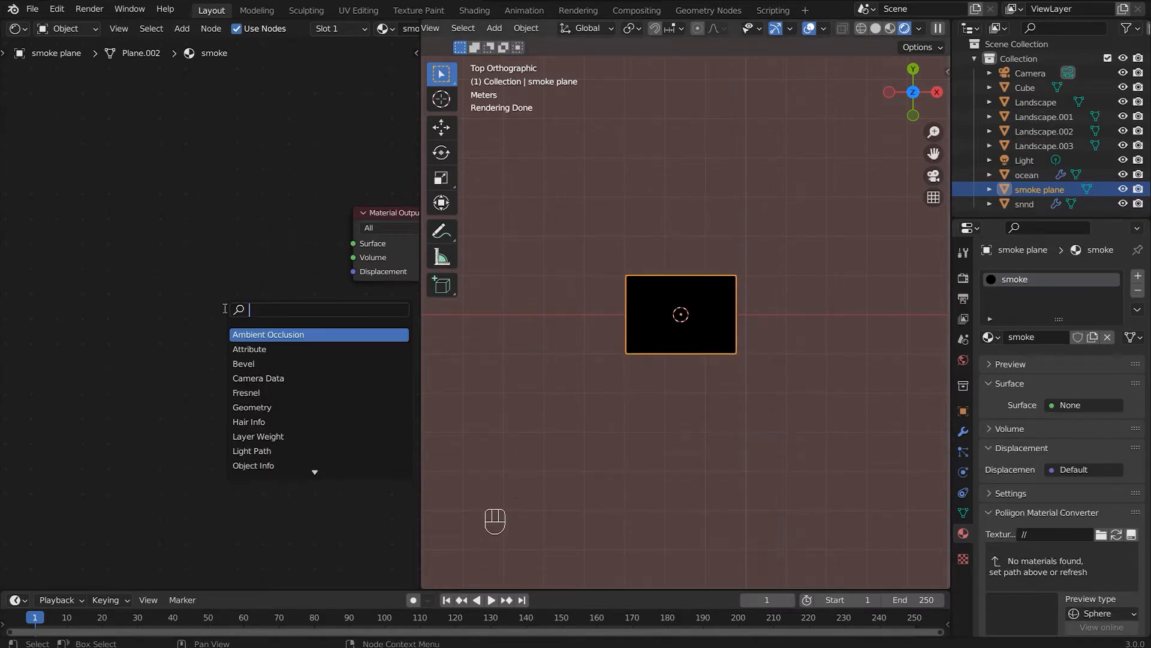
pyautogui.write('mix')
pyautogui.click(254, 349)
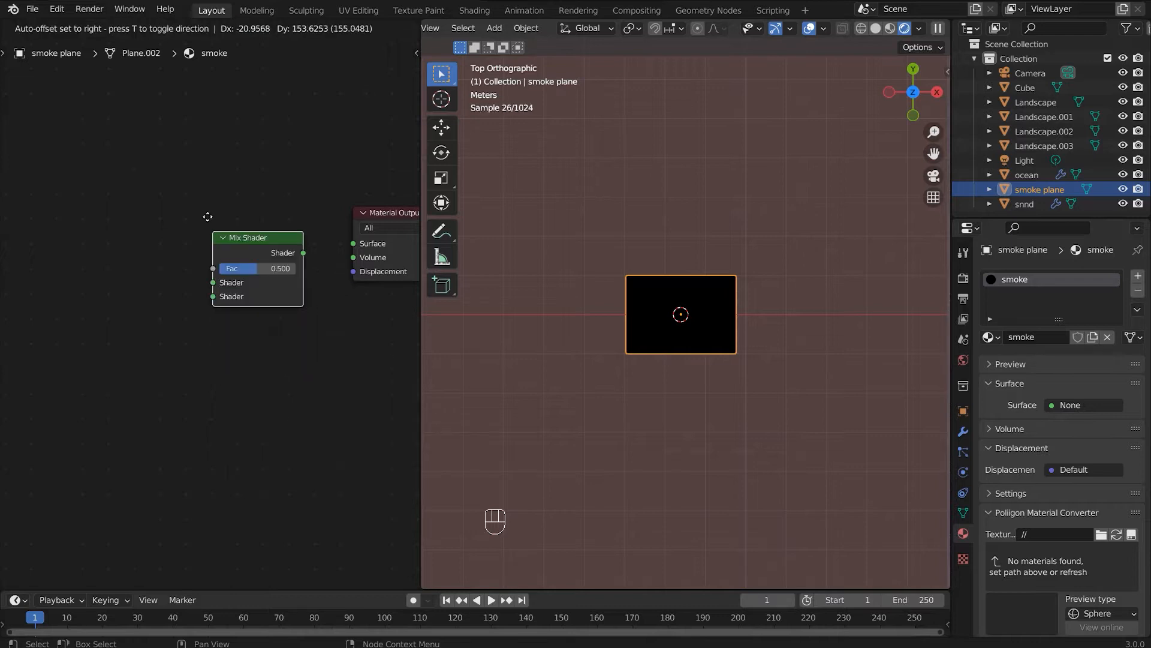
pyautogui.click(234, 254)
pyautogui.moveTo(297, 235); pyautogui.dragTo(354, 243)
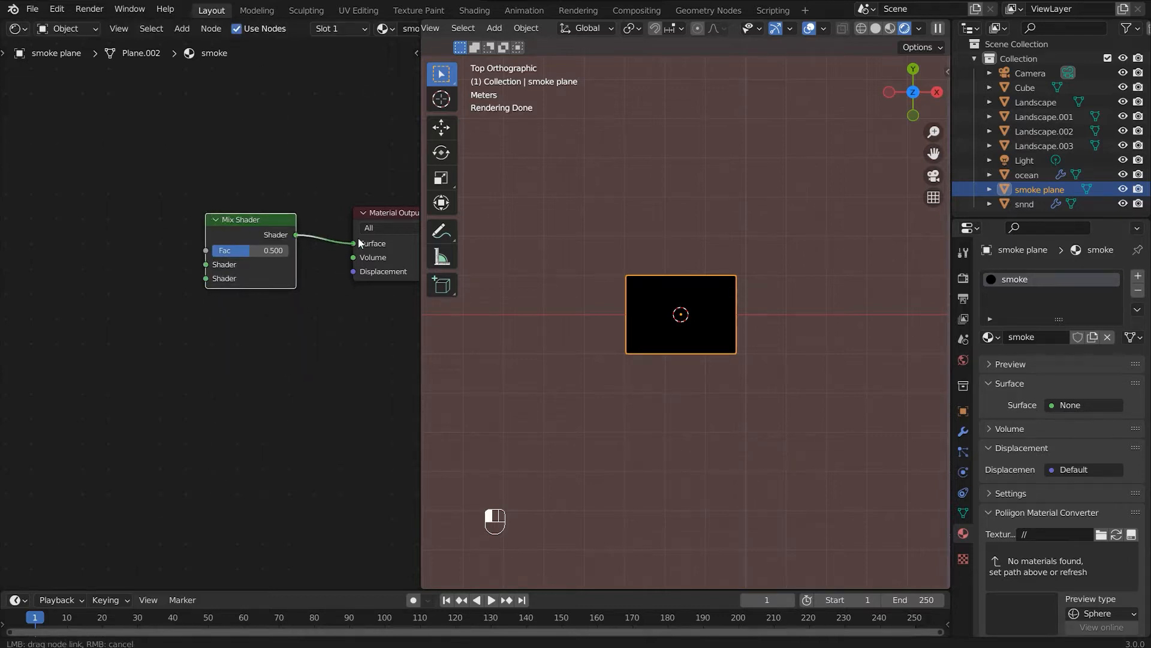
pyautogui.moveTo(249, 231); pyautogui.dragTo(254, 260)
# Add a Transparent BSDF node beside the Mix Shader.
pyautogui.hotkey('shift', 'a')
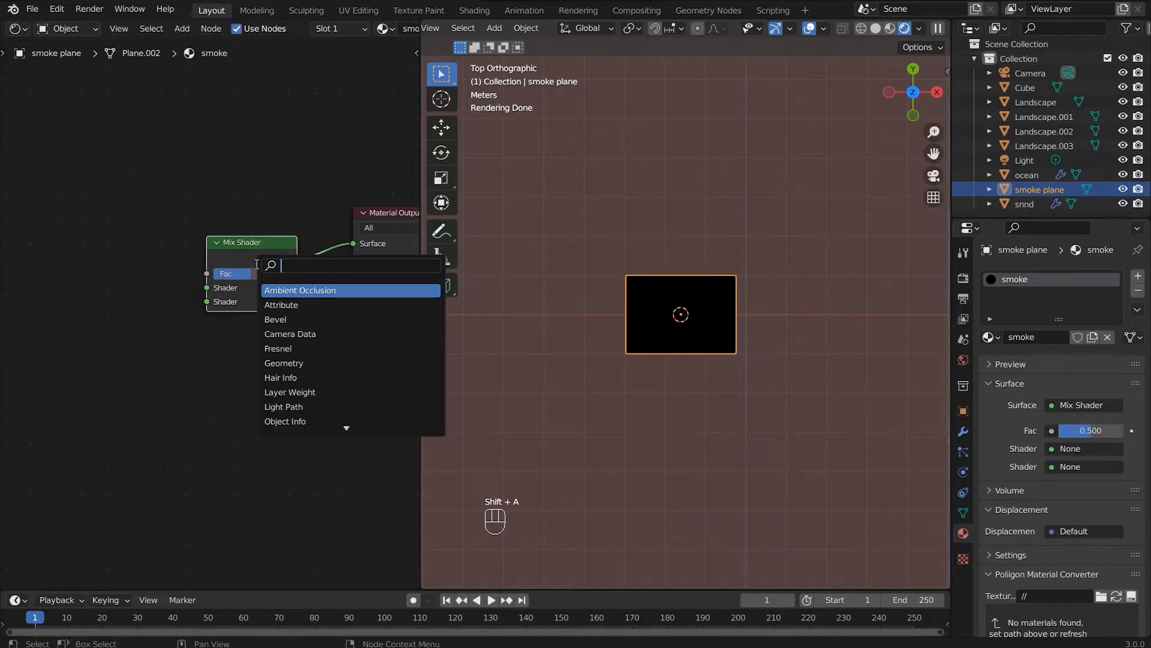
pyautogui.write('tran')
pyautogui.click(299, 305)
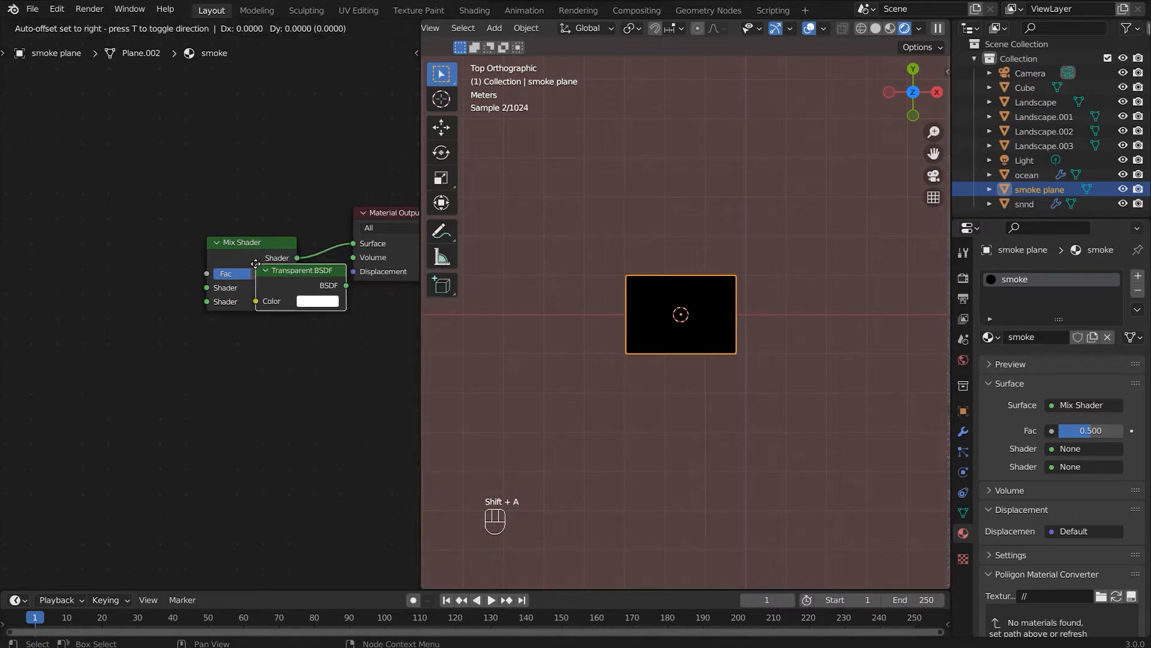
pyautogui.click(103, 239)
# Add an Emission shader node below the Transparent BSDF.
pyautogui.hotkey('shift', 'a')
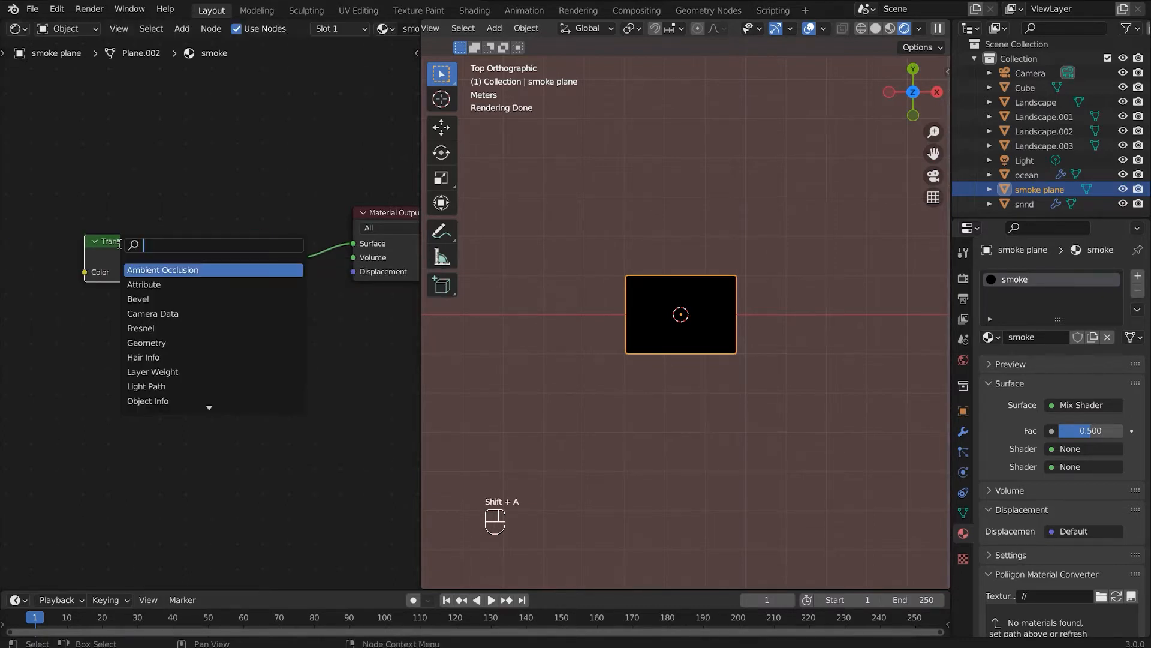
pyautogui.write('disff')
pyautogui.press('BackSpace')
pyautogui.press('BackSpace')
pyautogui.press('BackSpace')
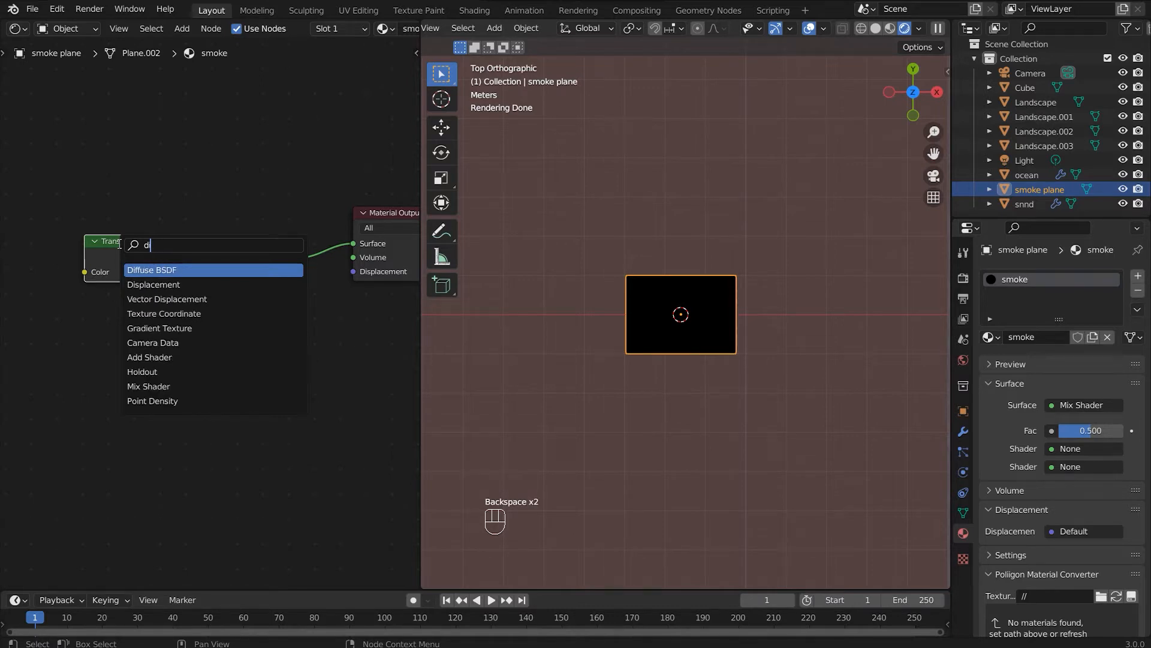
pyautogui.press('BackSpace')
pyautogui.press('BackSpace')
pyautogui.write('emis')
pyautogui.press('Return')
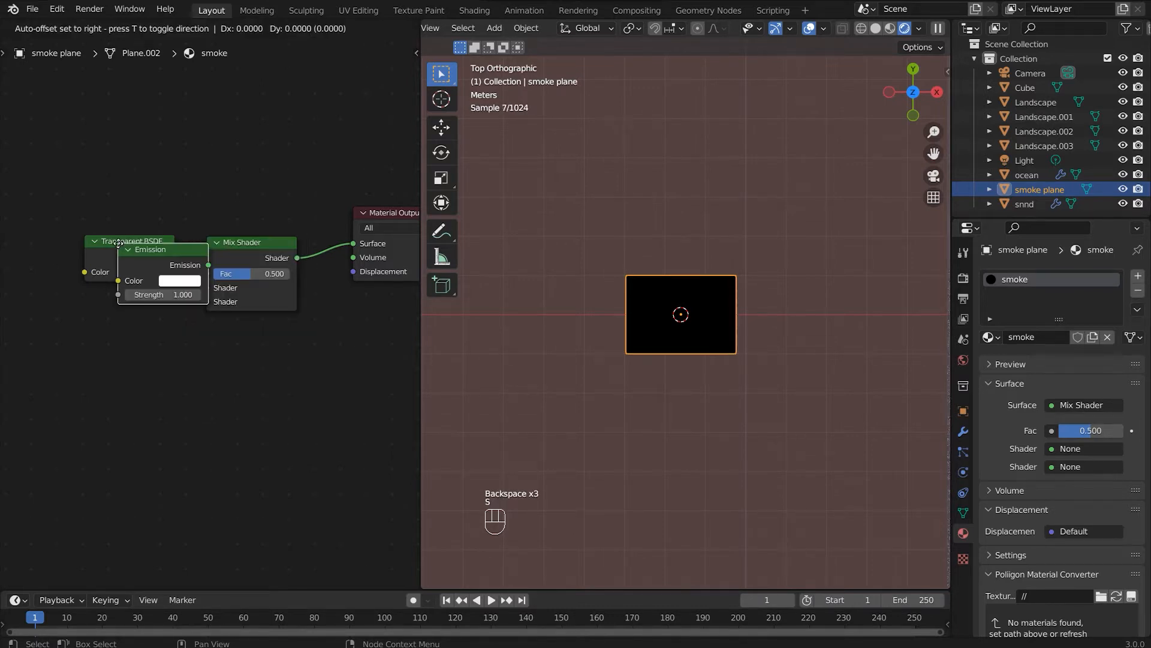
pyautogui.click(57, 307)
# Connect Transparent BSDF to the Mix Shader's first shader input and Emission to the second, spacing both nodes away from it.
pyautogui.moveTo(174, 256); pyautogui.dragTo(207, 288)
pyautogui.moveTo(149, 328); pyautogui.dragTo(206, 302)
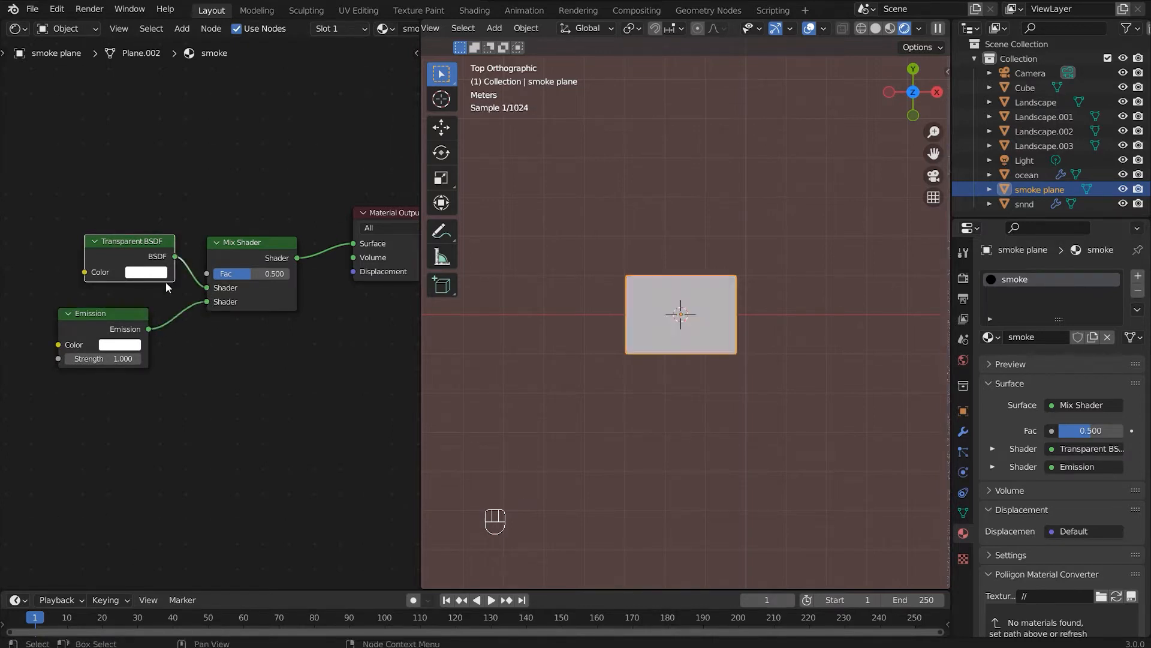
pyautogui.moveTo(115, 243); pyautogui.dragTo(57, 244)
pyautogui.moveTo(108, 344); pyautogui.dragTo(68, 434)
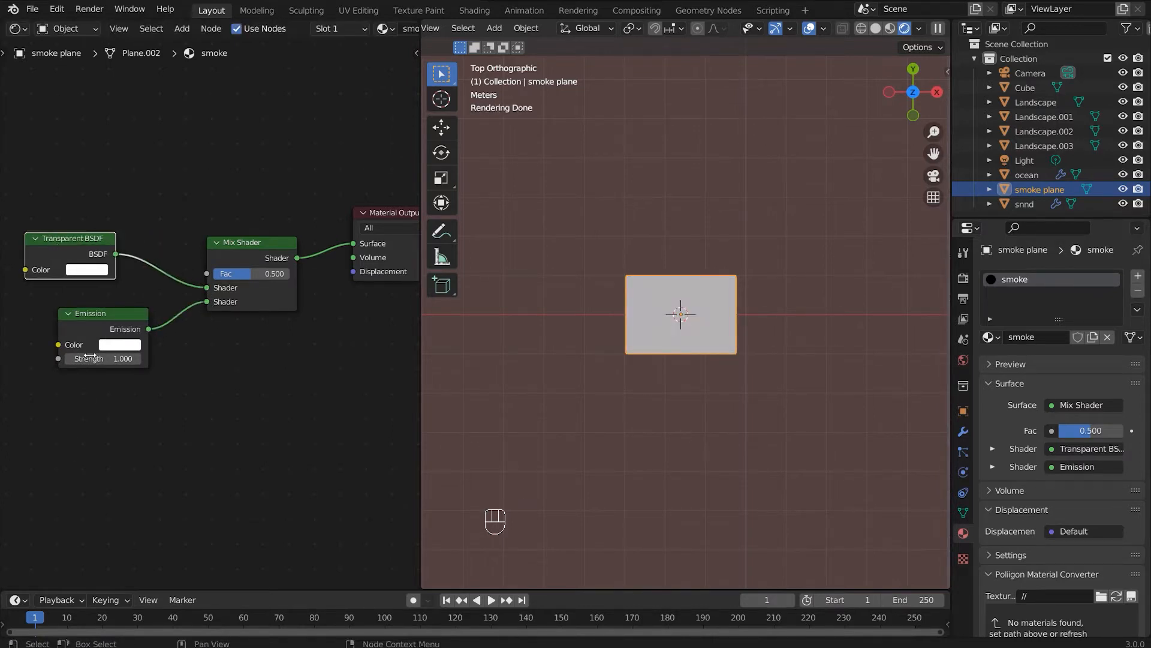
pyautogui.moveTo(100, 323); pyautogui.dragTo(57, 400)
pyautogui.moveTo(67, 242); pyautogui.dragTo(57, 309)
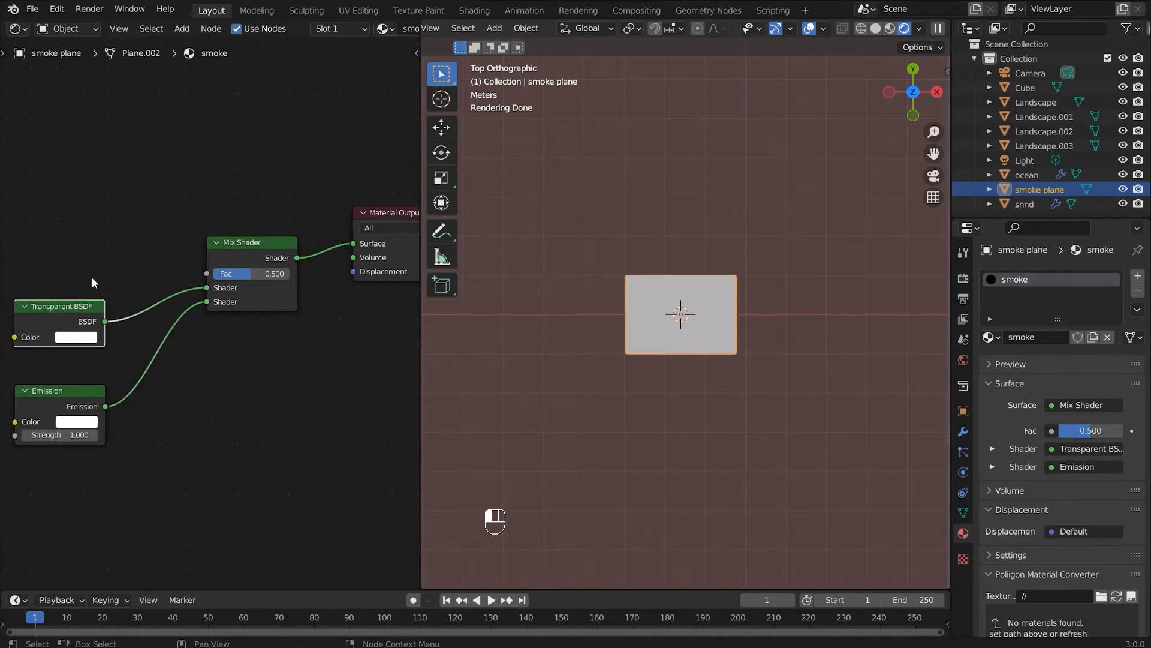
# Add a Noise Texture node above the Transparent BSDF and Emission nodes.
pyautogui.moveTo(108, 285); pyautogui.dragTo(235, 352, button='middle')
pyautogui.hotkey('shift', 'a')
pyautogui.click(218, 346)
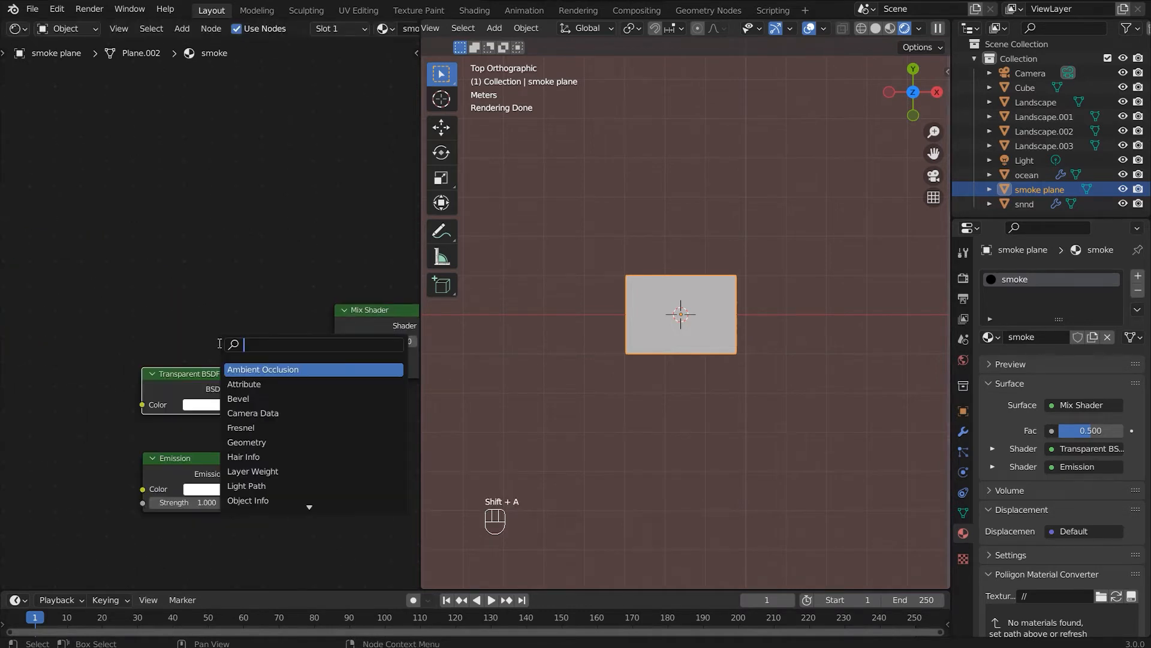
pyautogui.write('nmoi')
pyautogui.press('BackSpace')
pyautogui.press('BackSpace')
pyautogui.press('BackSpace')
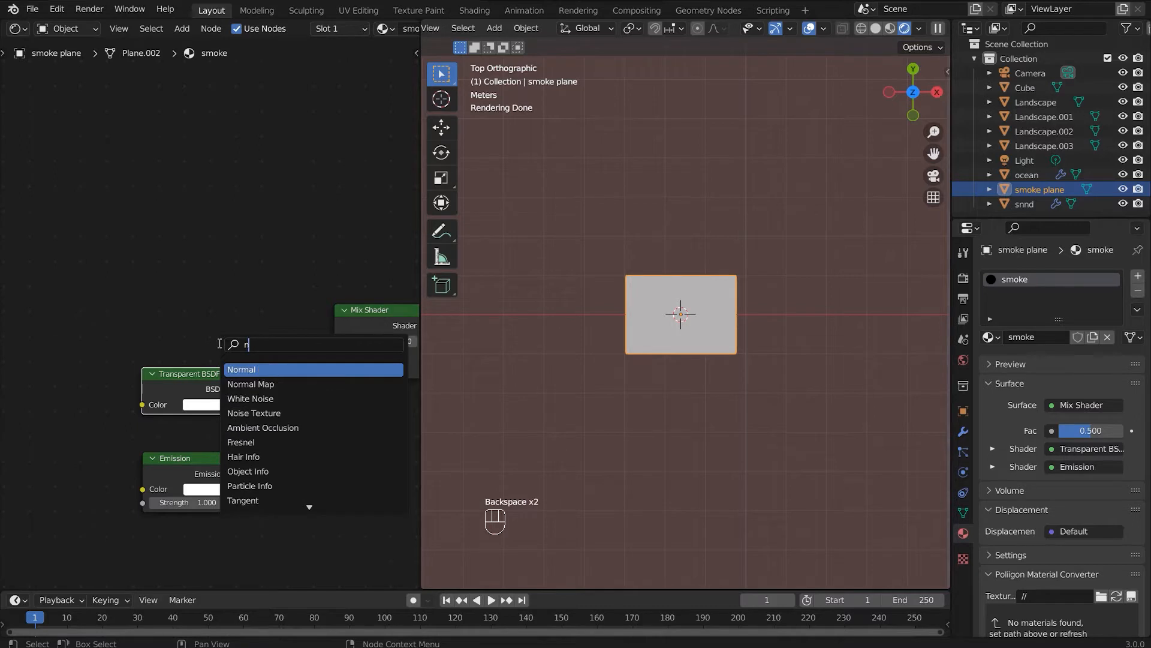
pyautogui.write('oise')
pyautogui.press('Down')
pyautogui.press('Return')
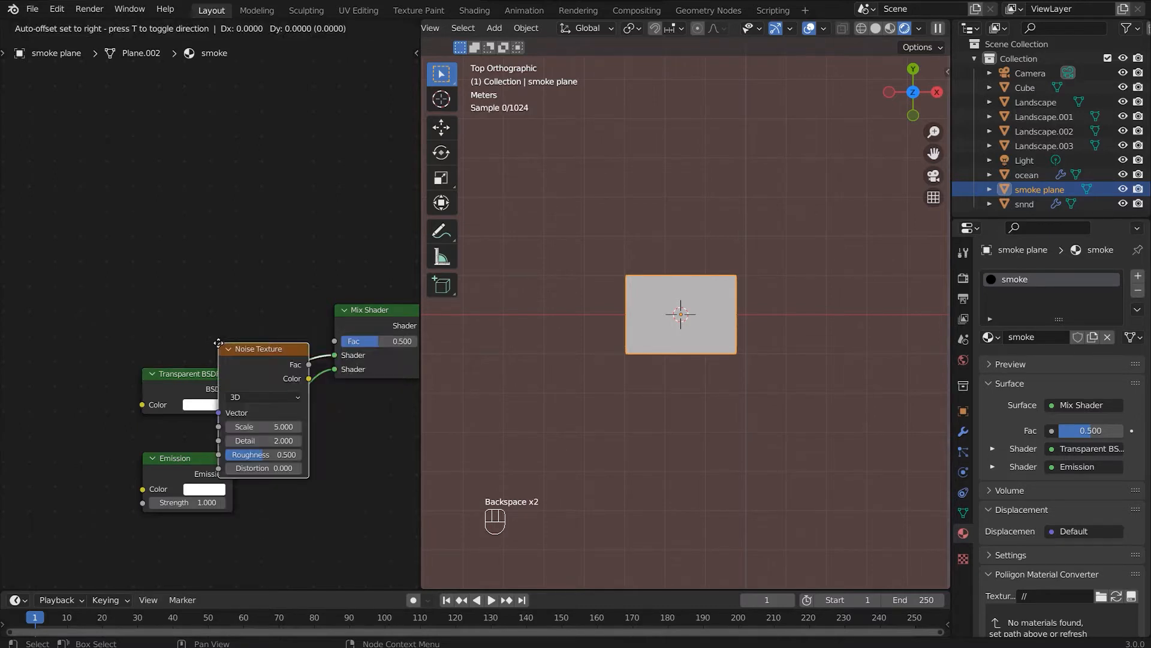
pyautogui.click(32, 170)
# Add a ColorRamp node beside the Noise Texture and connect the noise Fac output to the ramp's Fac input.
pyautogui.hotkey('shift', 'a')
pyautogui.write('colo')
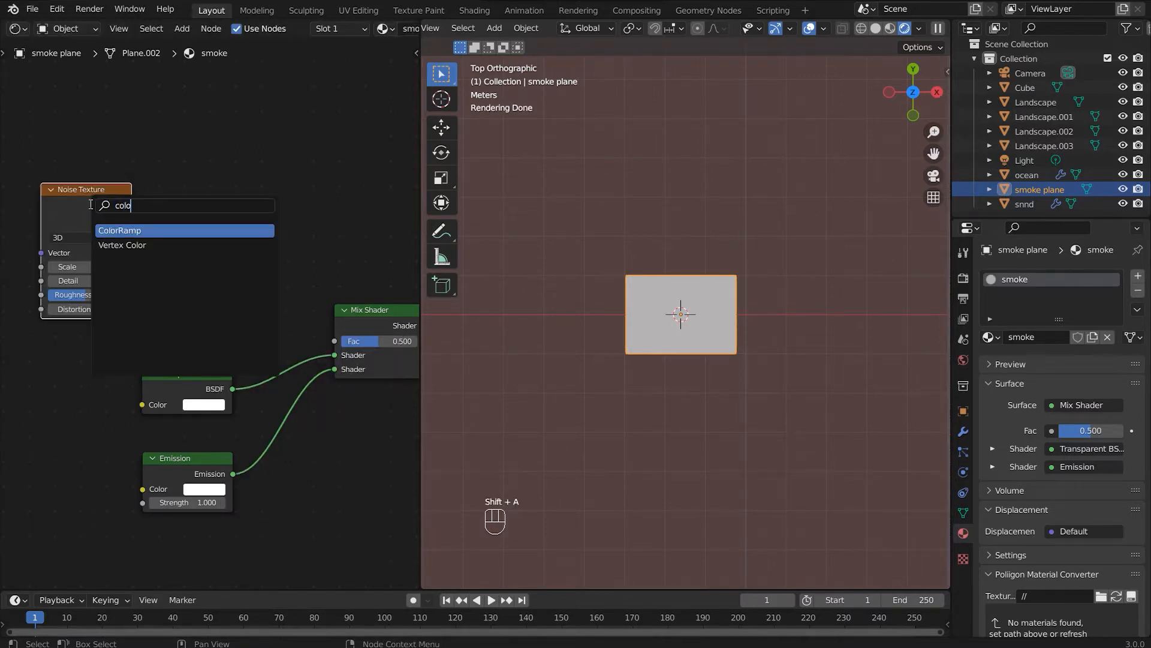
pyautogui.press('Return')
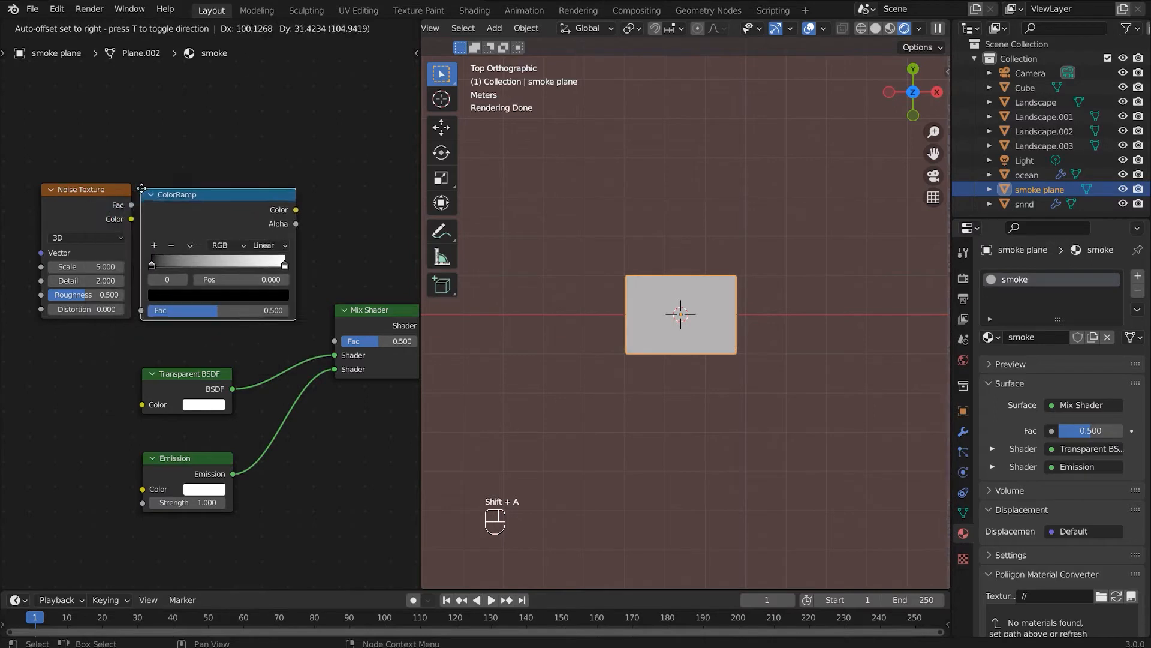
pyautogui.click(128, 193)
pyautogui.moveTo(131, 205); pyautogui.dragTo(143, 309)
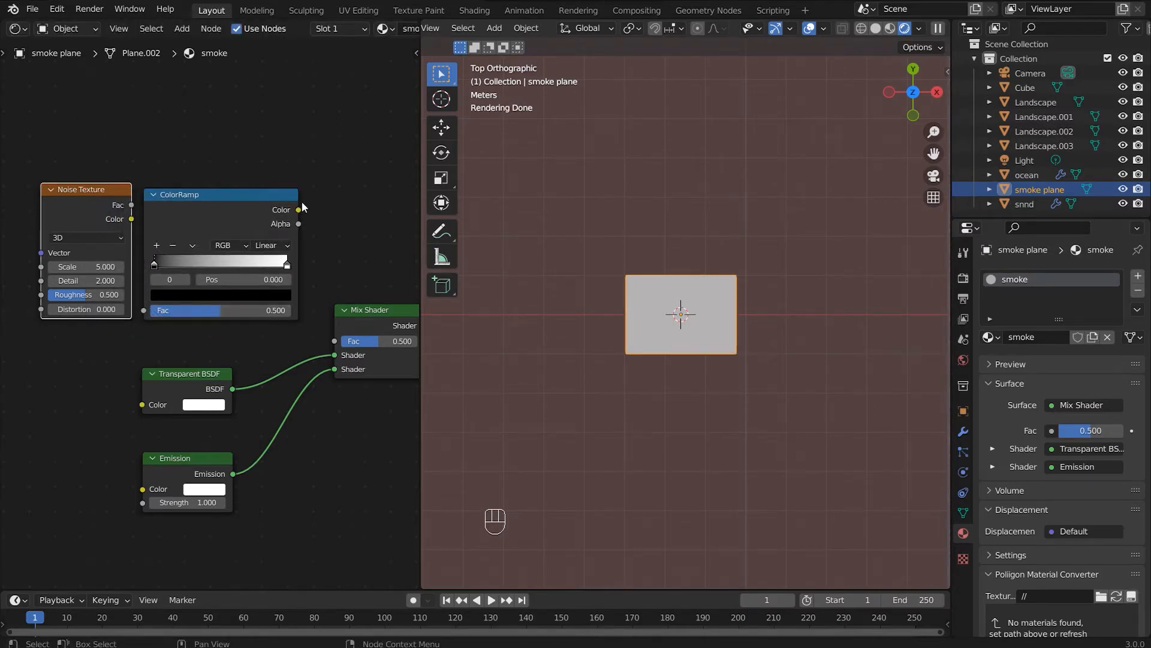
pyautogui.moveTo(131, 206); pyautogui.dragTo(144, 311)
pyautogui.moveTo(129, 214); pyautogui.dragTo(149, 307)
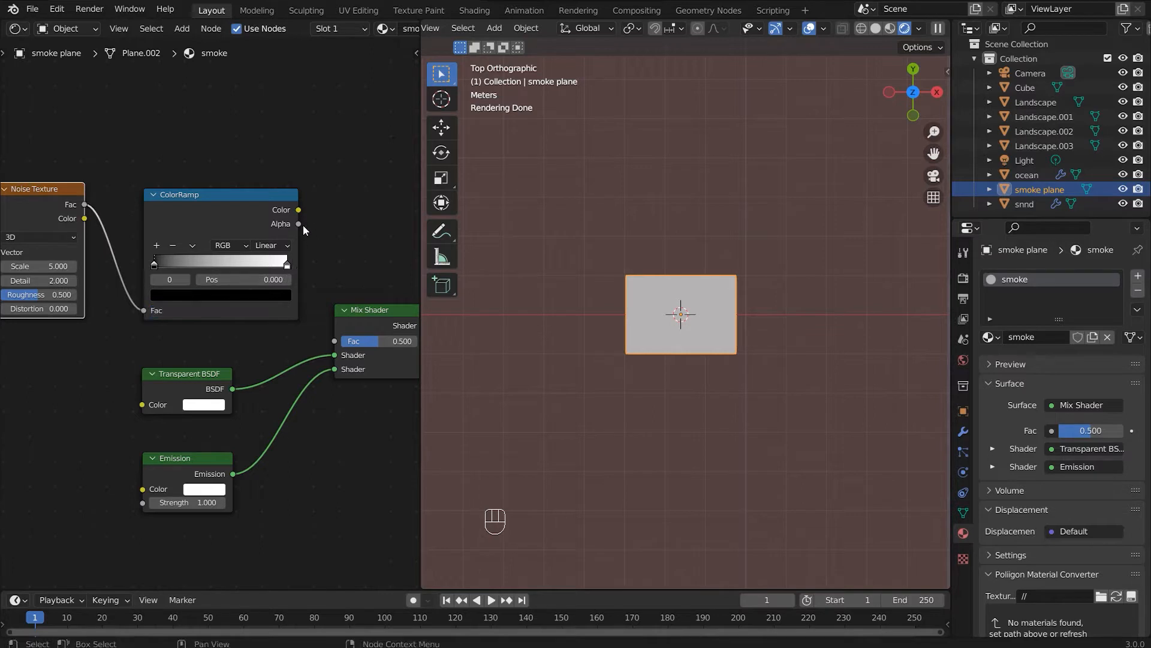
# Preview the ColorRamp output on the smoke plane and set the Noise Texture scale to 2.4.
pyautogui.keyDown('ctrl'); pyautogui.keyDown('shift'); pyautogui.click(218, 198); pyautogui.keyUp('shift'); pyautogui.keyUp('ctrl')
pyautogui.scroll(6, 650, 305)
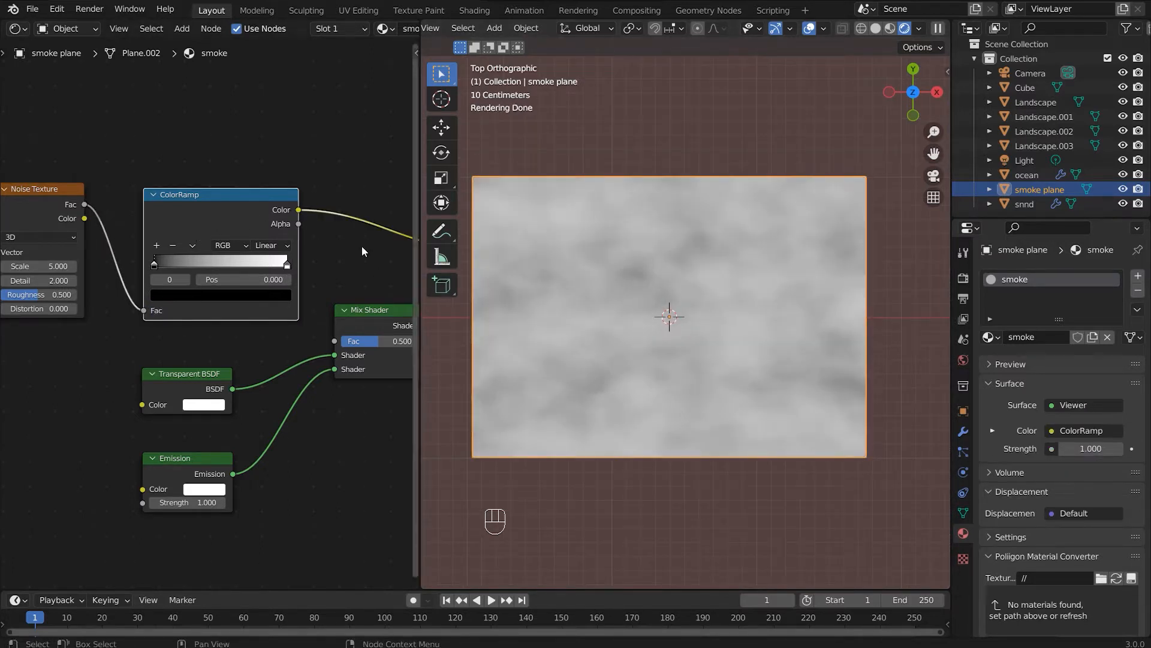
pyautogui.moveTo(73, 269); pyautogui.dragTo(139, 268, button='middle')
pyautogui.scroll(1, 139, 268)
pyautogui.moveTo(78, 255); pyautogui.dragTo(24, 255)
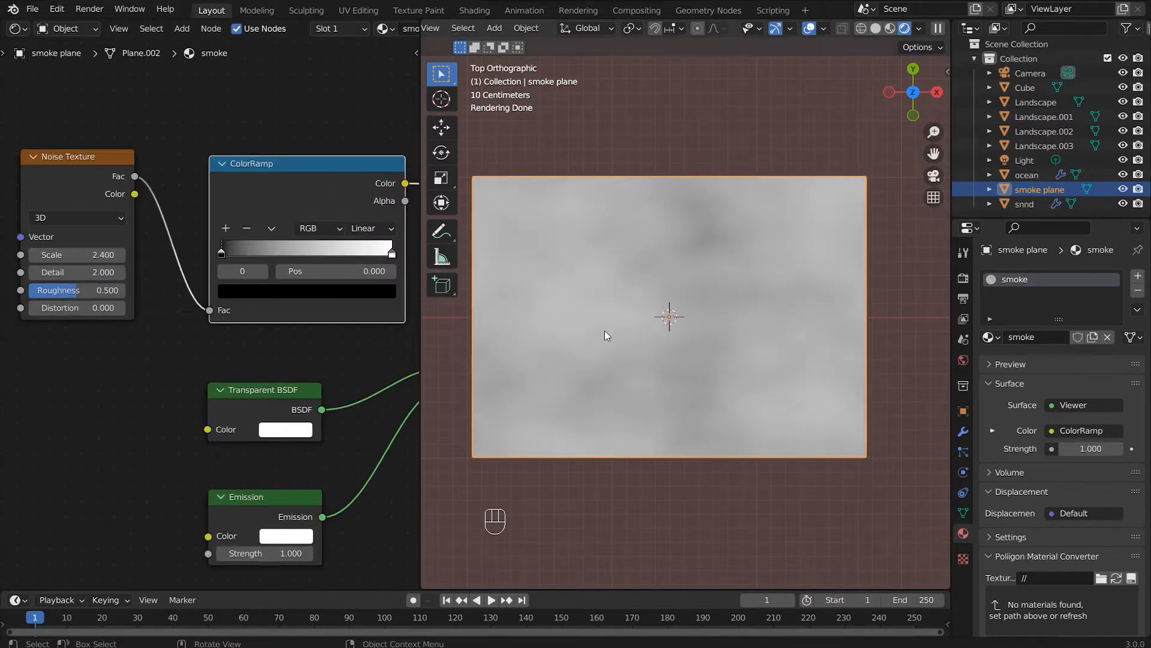
# Check the smoke plane's transform values, including its scale and dimensions.
pyautogui.press('n')
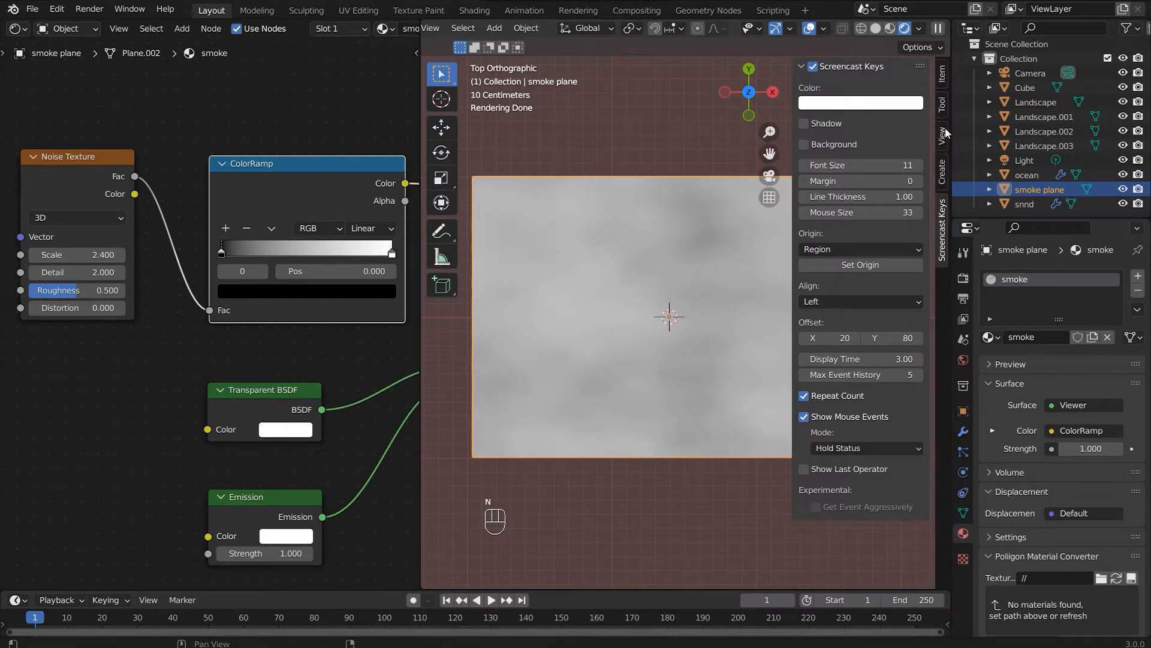
pyautogui.click(942, 77)
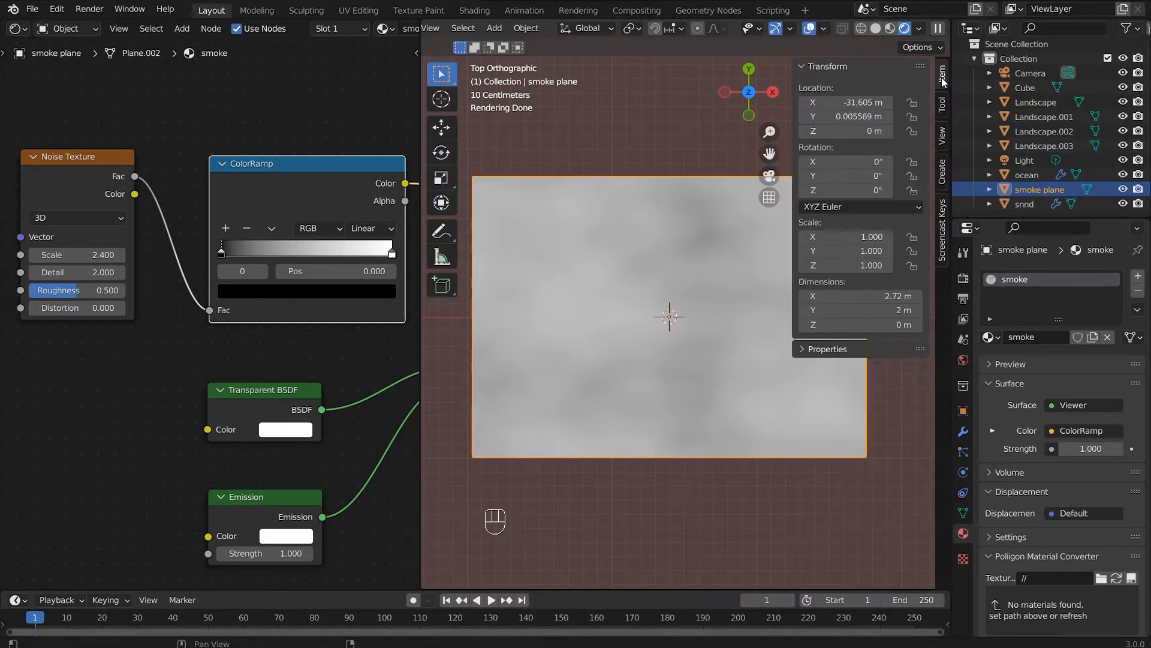
pyautogui.press('n')
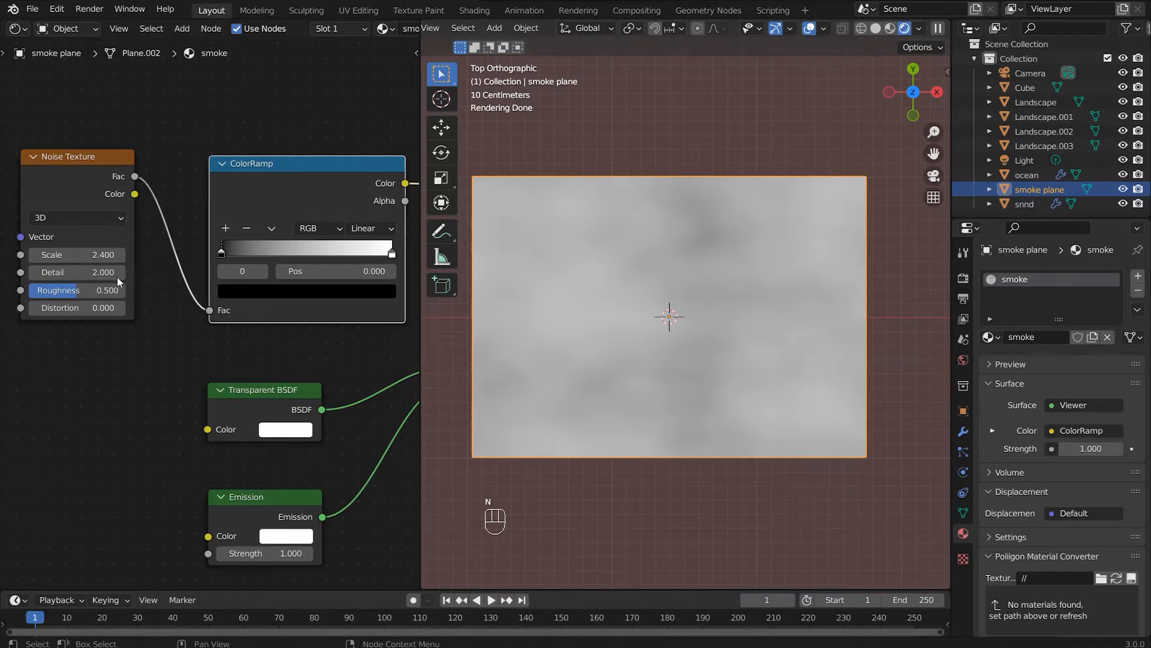
# Set the noise distortion to 1.2 and move the ColorRamp's black stop to about 0.380 and white stop to 0.638.
pyautogui.moveTo(77, 308); pyautogui.dragTo(106, 309)
pyautogui.moveTo(221, 257); pyautogui.dragTo(289, 255)
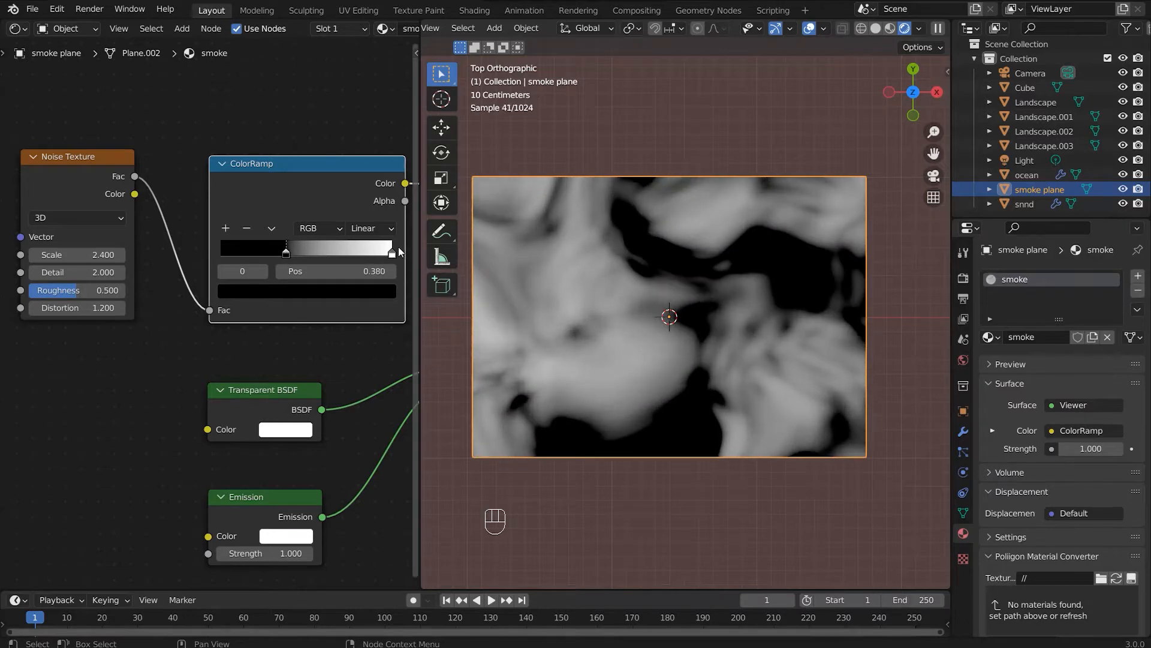
pyautogui.moveTo(392, 255); pyautogui.dragTo(330, 265)
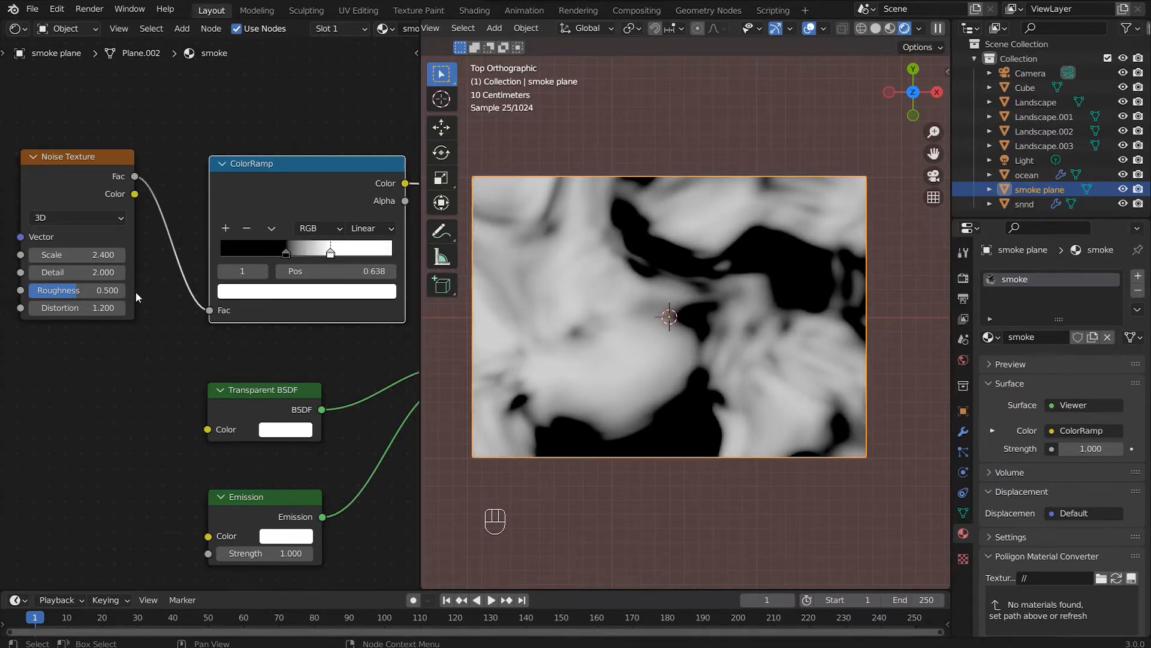
# Set the Noise Texture's distortion to 0.4 and its scale to 3.1.
pyautogui.click(94, 308)
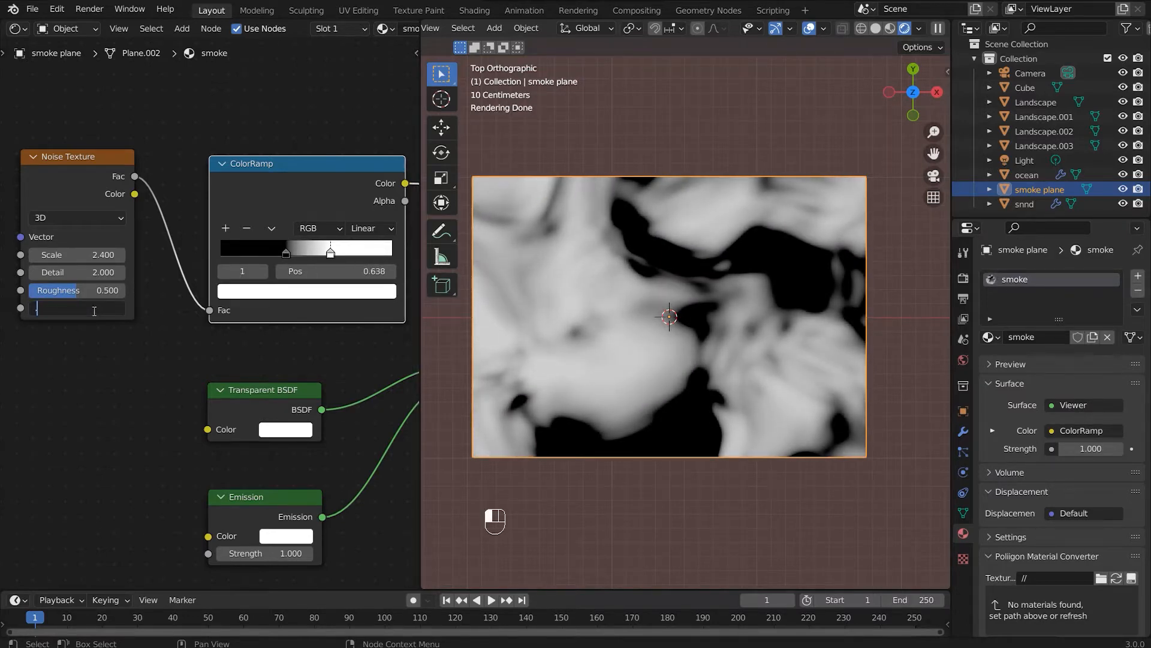
pyautogui.press('Return')
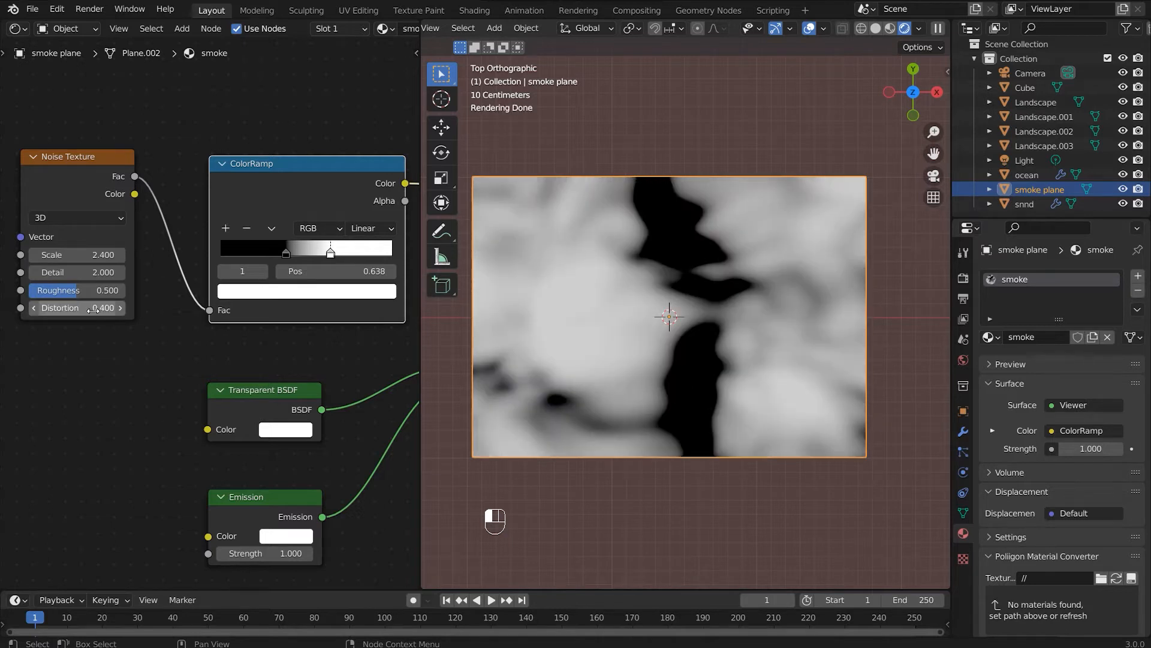
pyautogui.moveTo(67, 255)
pyautogui.mouseDown()
pyautogui.moveTo(55, 255)
pyautogui.moveTo(90, 255)
pyautogui.mouseUp()
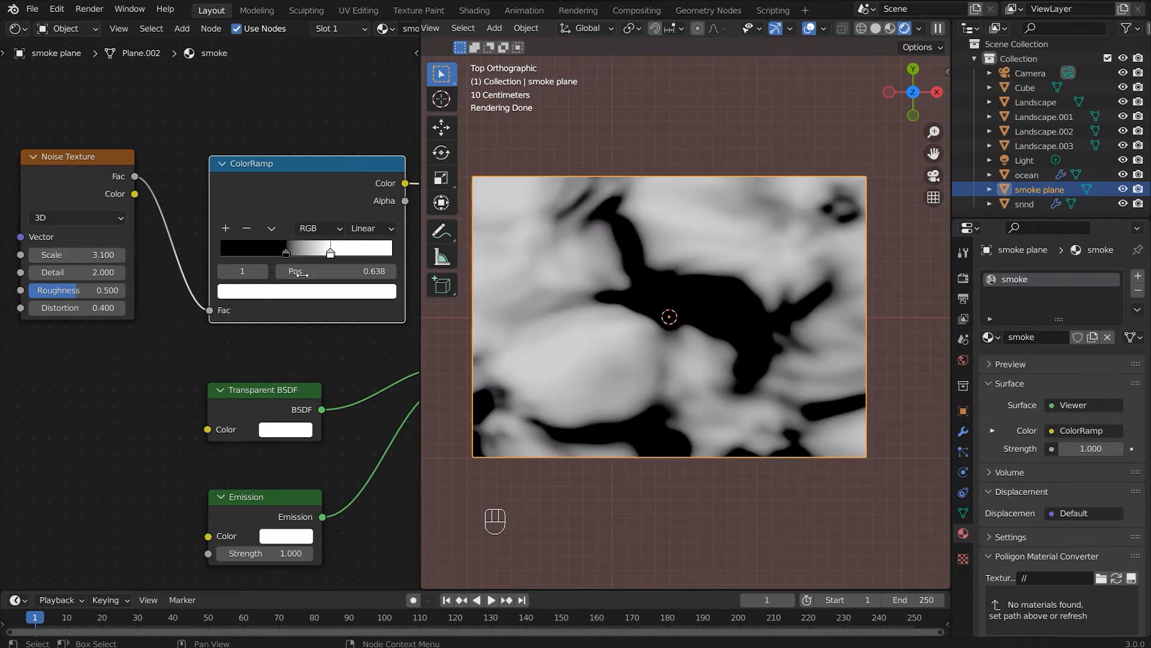
# Move the ColorRamp's black stop to position 0.417.
pyautogui.moveTo(302, 274); pyautogui.dragTo(143, 300, button='middle')
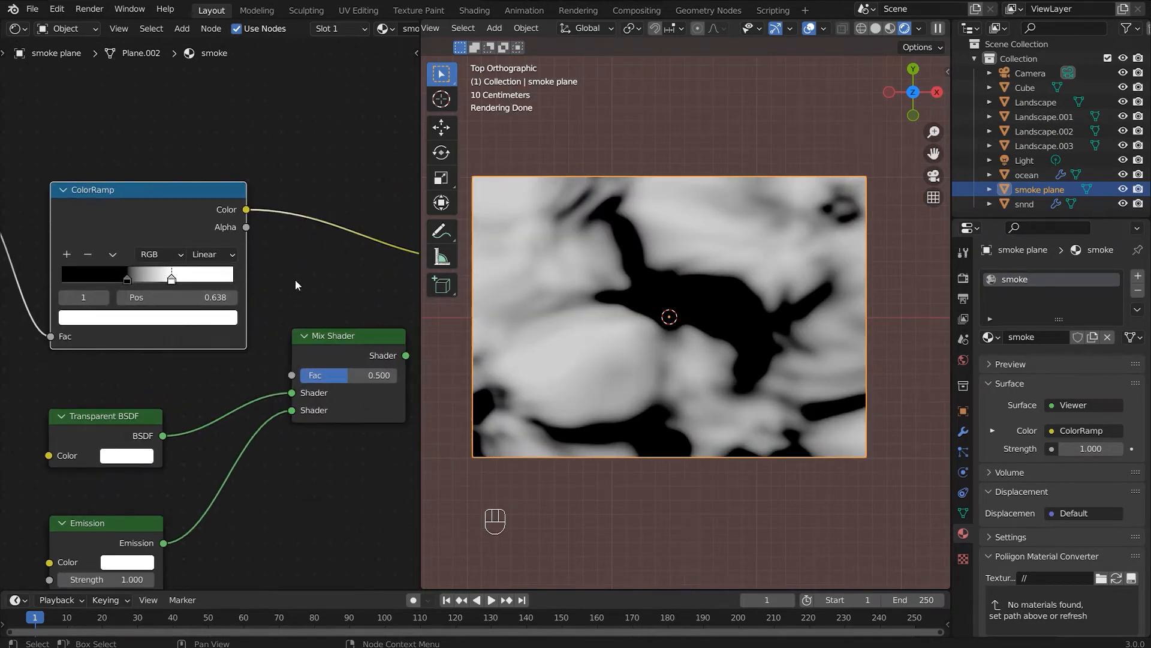
pyautogui.moveTo(296, 284); pyautogui.dragTo(303, 346, button='middle')
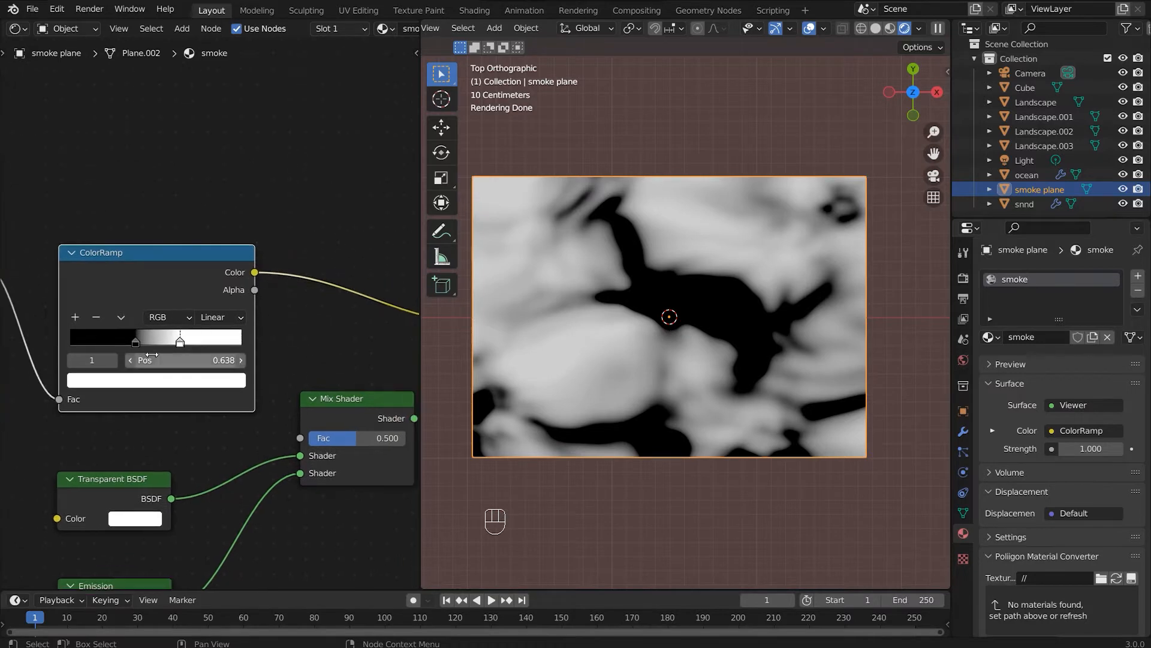
pyautogui.moveTo(134, 342); pyautogui.dragTo(142, 342)
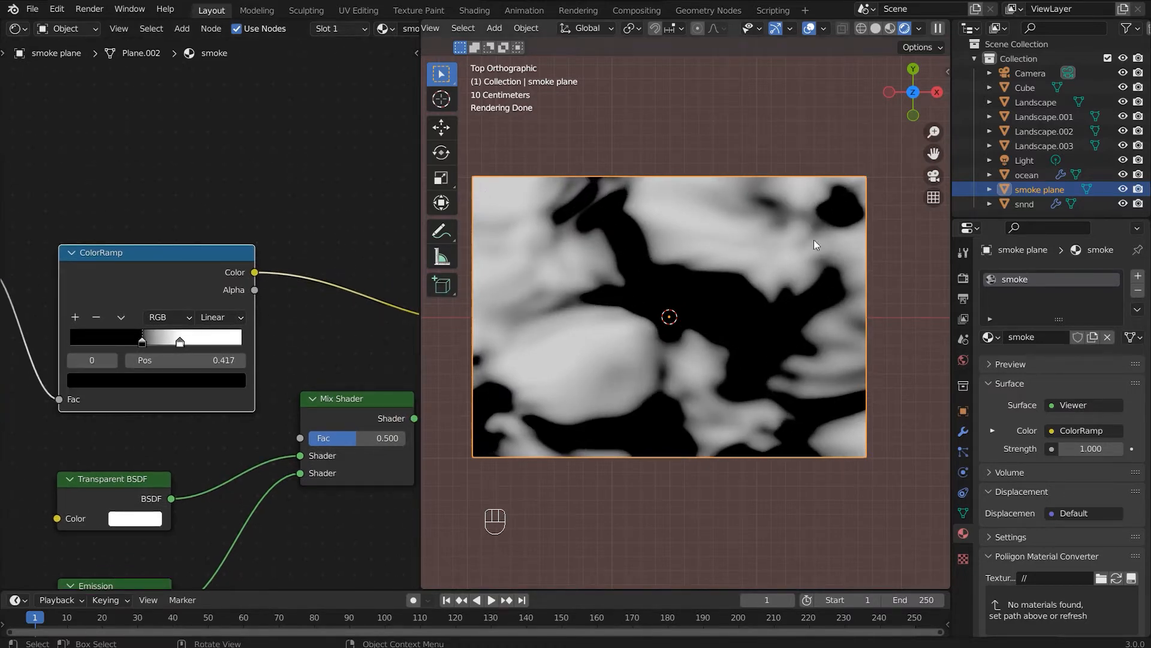
# Add a Gradient Texture node above the ColorRamp and set its gradient type to Spherical.
pyautogui.moveTo(135, 198); pyautogui.dragTo(292, 304, button='middle')
pyautogui.hotkey('shift', 'a')
pyautogui.click(268, 287)
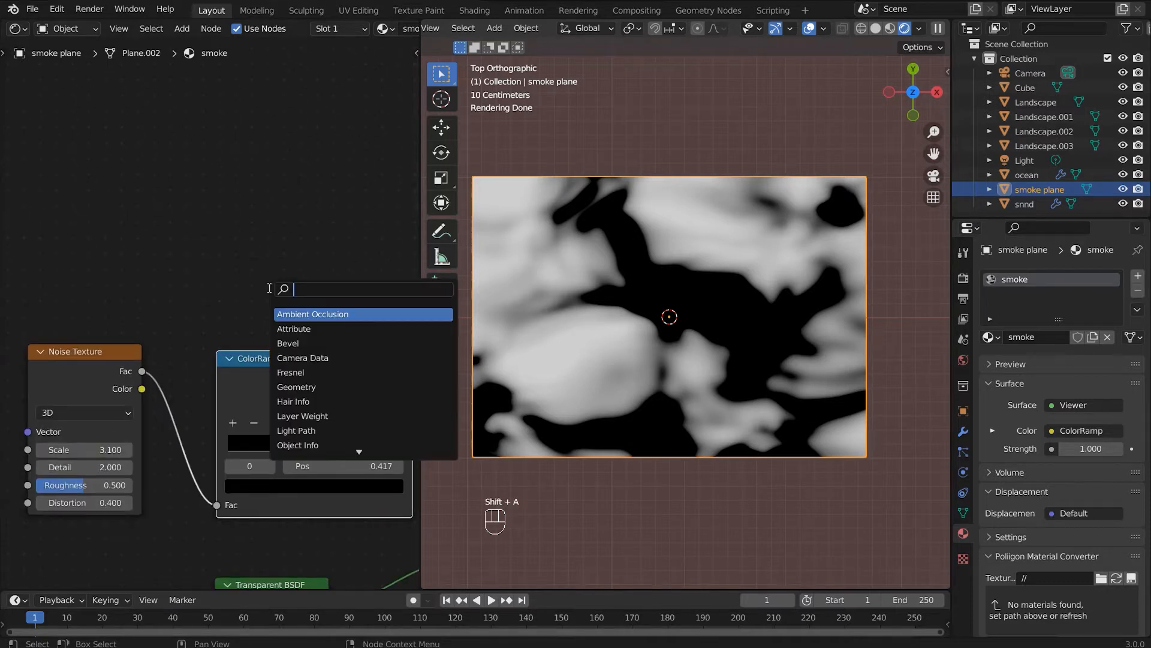
pyautogui.write('grad')
pyautogui.press('Return')
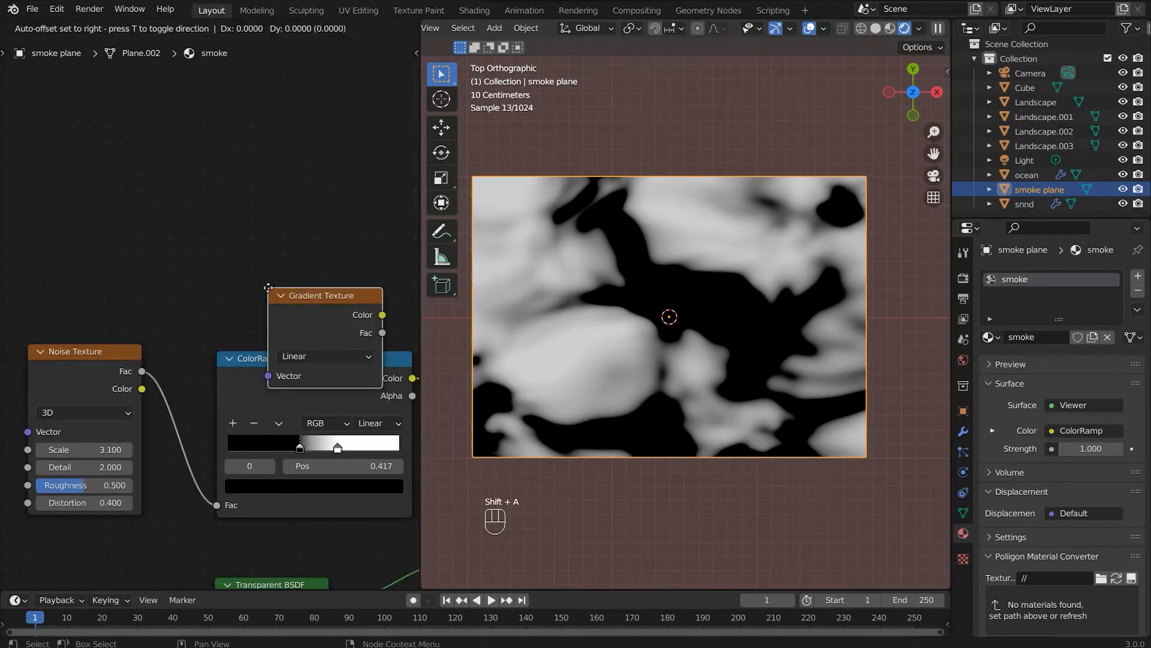
pyautogui.click(226, 173)
pyautogui.click(265, 241)
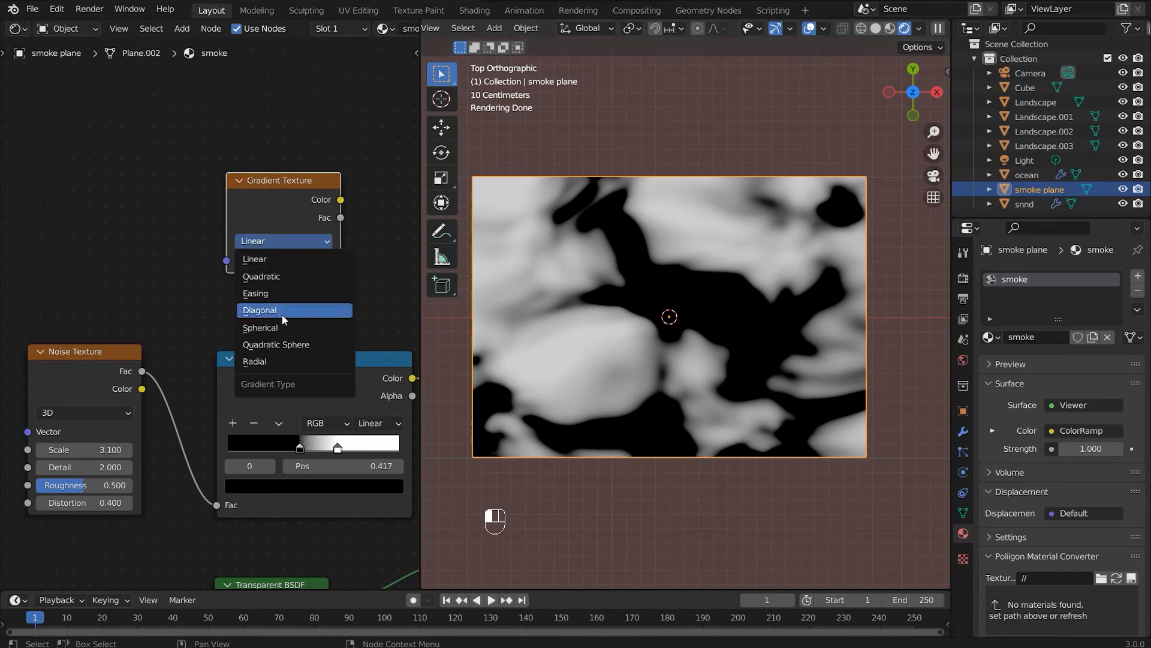
pyautogui.click(284, 328)
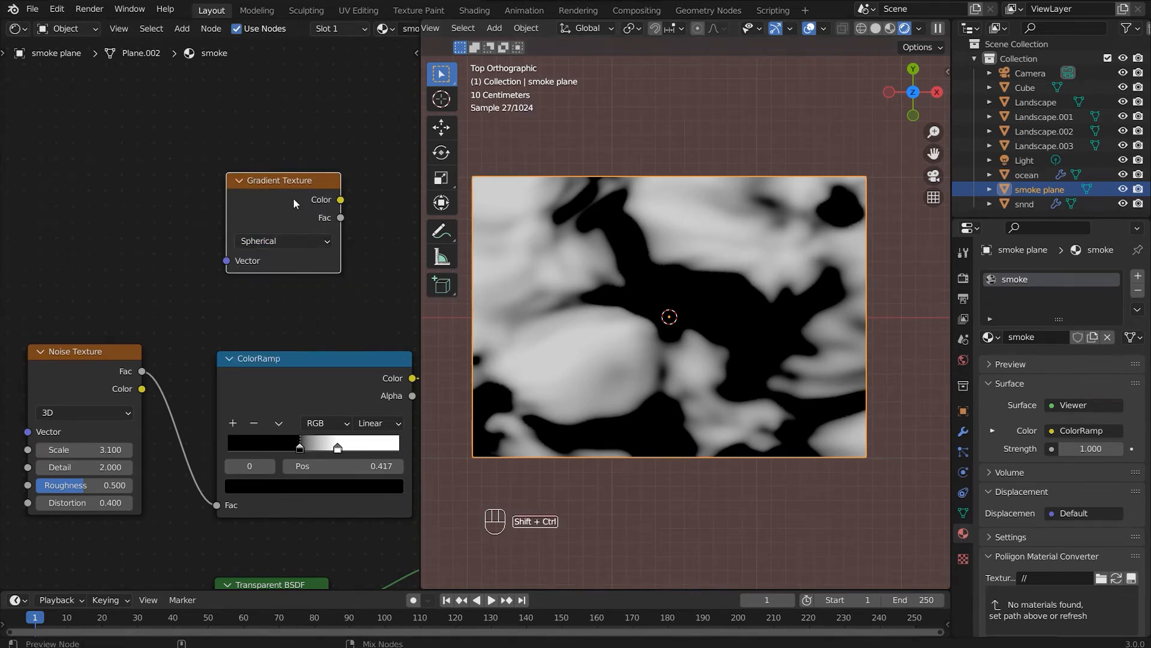
# Preview the Gradient Texture and add a Texture Coordinate node, linking its Object output to the Vector inputs of the gradient and noise textures.
pyautogui.keyDown('ctrl'); pyautogui.keyDown('shift'); pyautogui.click(277, 193); pyautogui.keyUp('shift'); pyautogui.keyUp('ctrl')
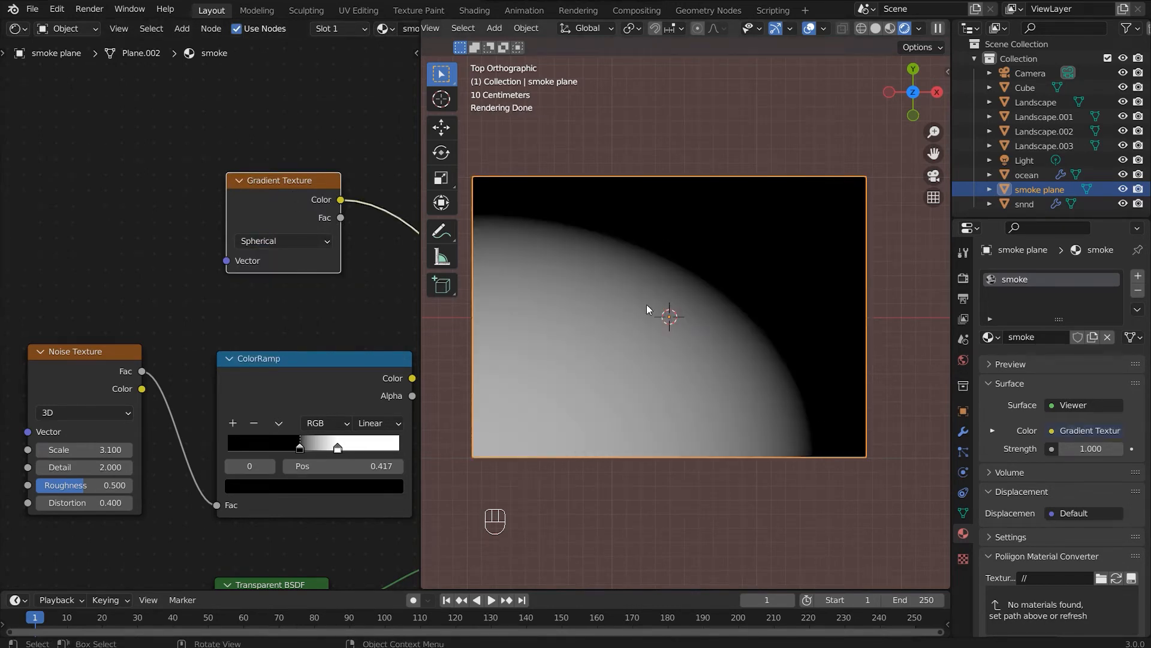
pyautogui.moveTo(147, 192); pyautogui.dragTo(246, 210, button='middle')
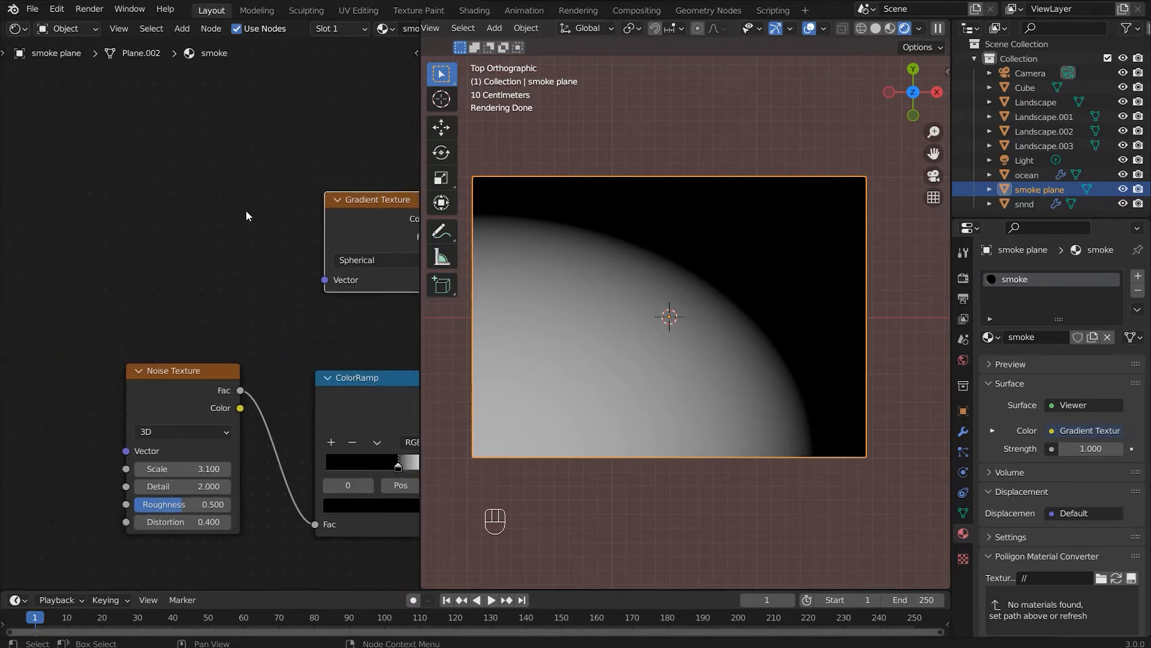
pyautogui.hotkey('shift', 'a')
pyautogui.click(246, 215)
pyautogui.write('TEX')
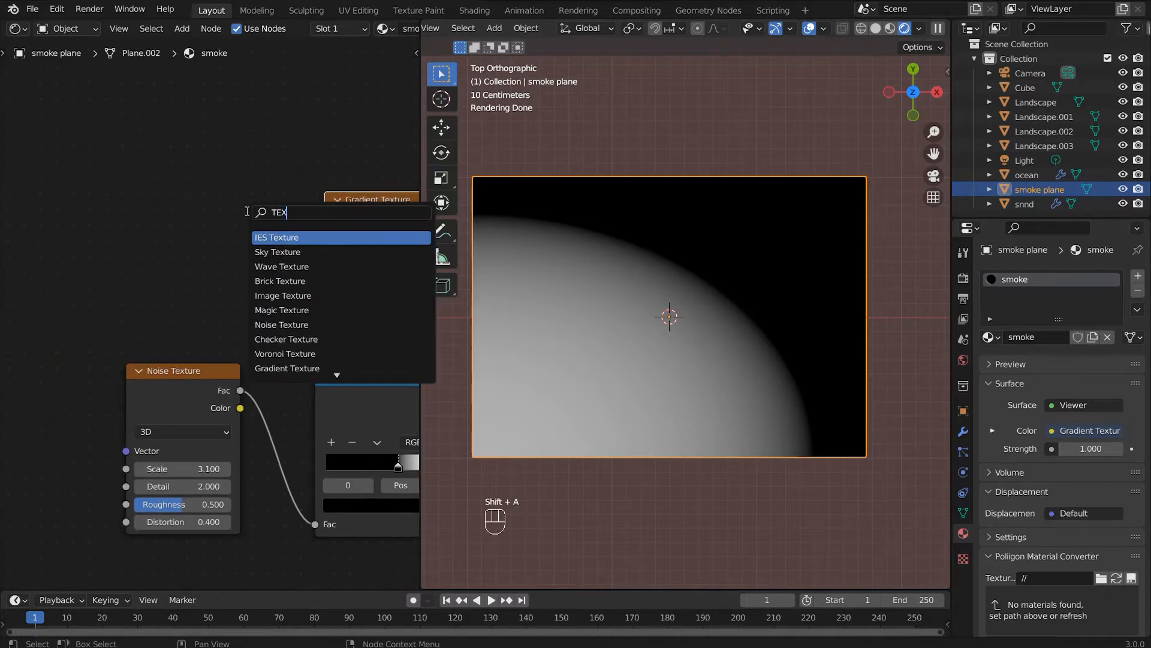
pyautogui.write('TURE CO')
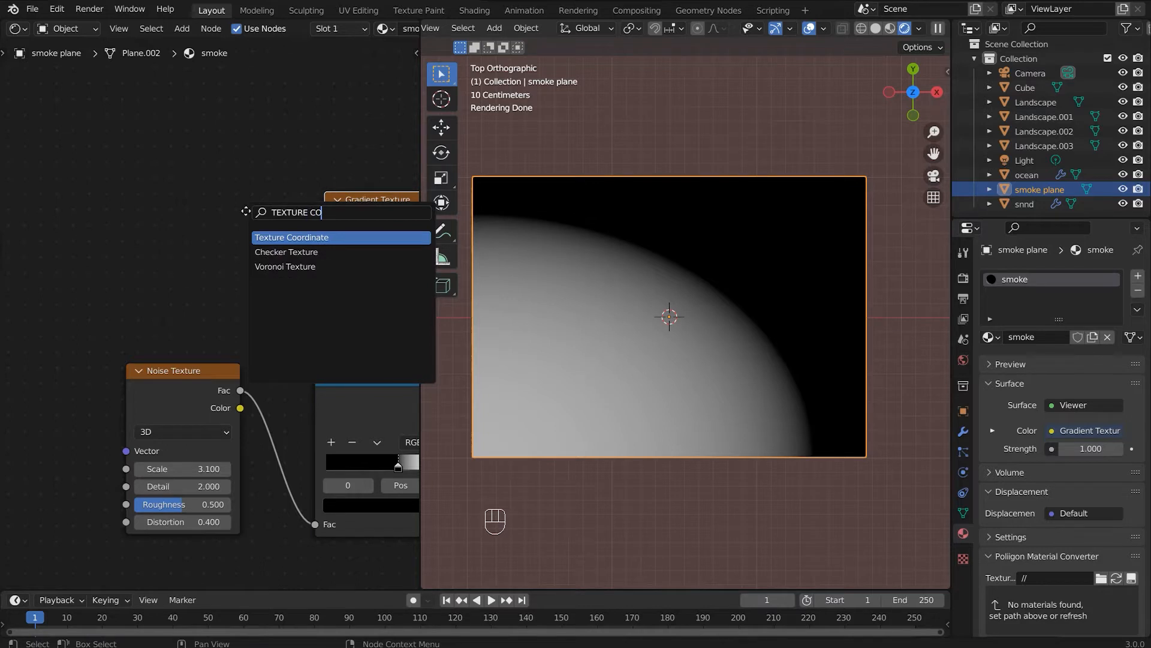
pyautogui.press('Return')
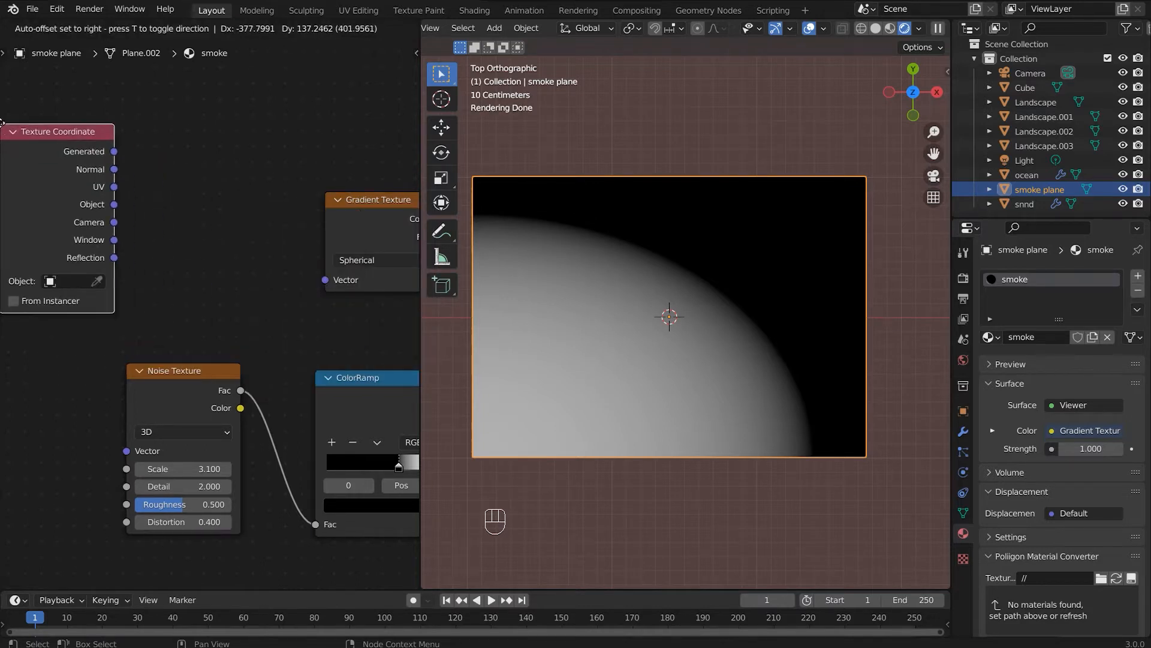
pyautogui.moveTo(114, 203); pyautogui.dragTo(380, 280)
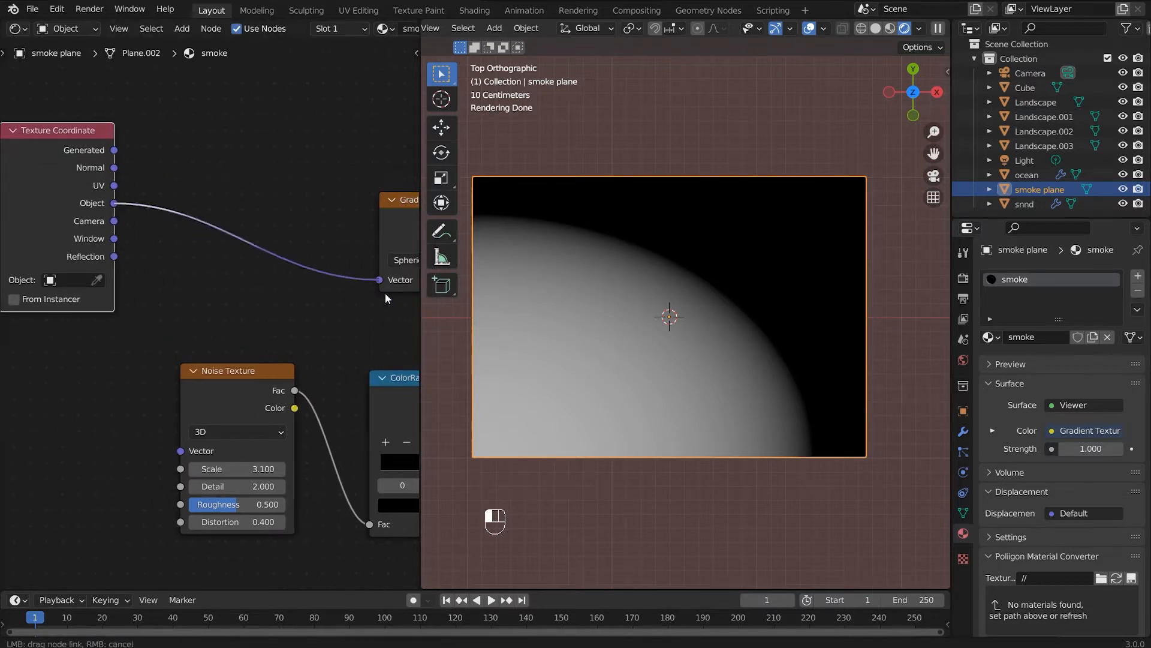
pyautogui.moveTo(179, 451); pyautogui.dragTo(115, 204)
# Insert a MixRGB node into the link between the Gradient Texture and the Viewer.
pyautogui.moveTo(217, 255); pyautogui.dragTo(352, 234, button='middle')
pyautogui.moveTo(309, 277); pyautogui.dragTo(168, 252, button='middle')
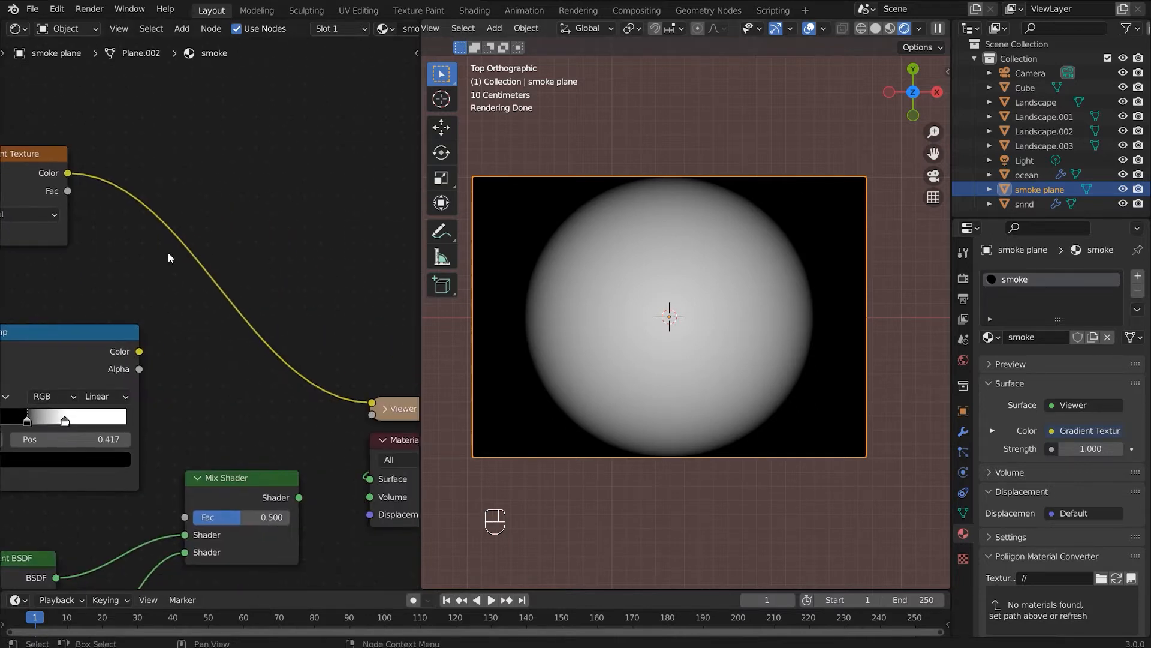
pyautogui.hotkey('shift', 'a')
pyautogui.click(179, 264)
pyautogui.write('mix')
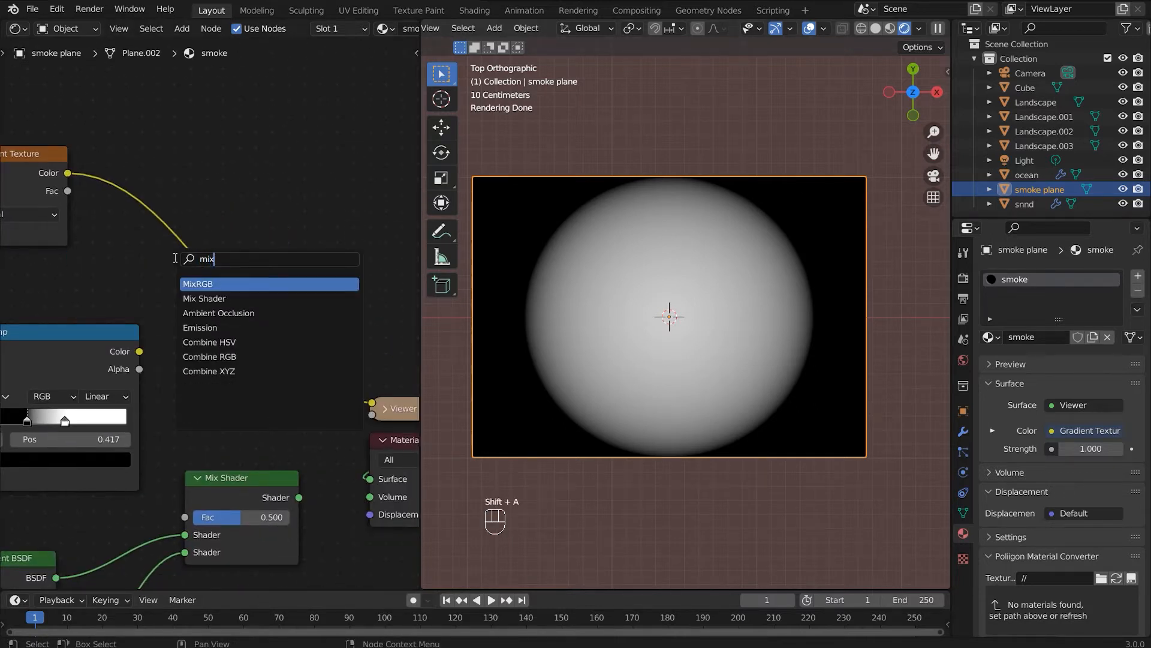
pyautogui.press('Return')
pyautogui.click(174, 257)
# Set the MixRGB node's blend mode to Multiply and link the ColorRamp's Color output to its Color2 input.
pyautogui.click(211, 307)
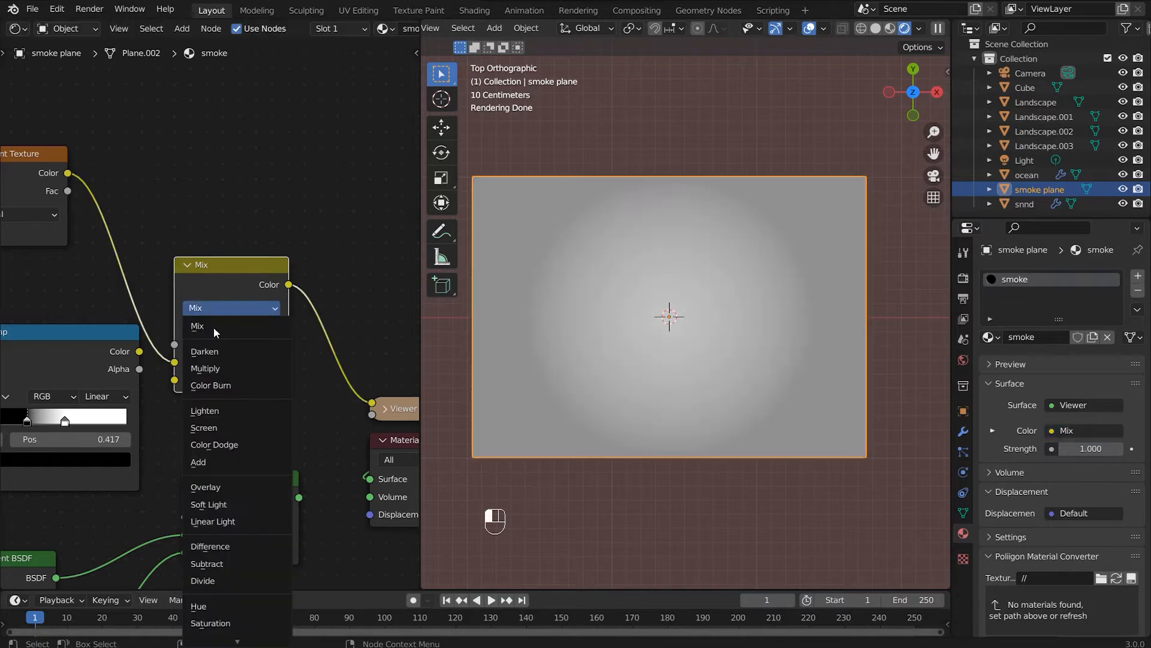
pyautogui.click(203, 361)
pyautogui.moveTo(139, 352); pyautogui.dragTo(182, 383)
# Link the Multiply node's Color to the Mix Shader's Fac, and the Mix Shader to the Material Output's Surface.
pyautogui.moveTo(288, 286); pyautogui.dragTo(185, 517)
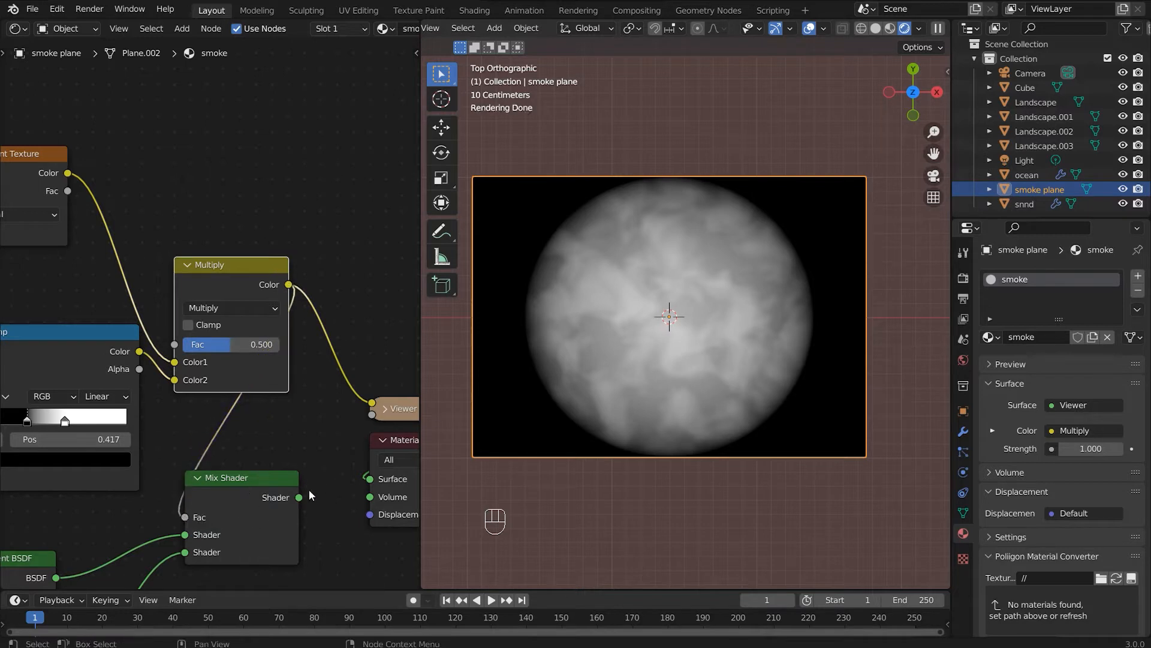
pyautogui.moveTo(298, 498); pyautogui.dragTo(372, 478)
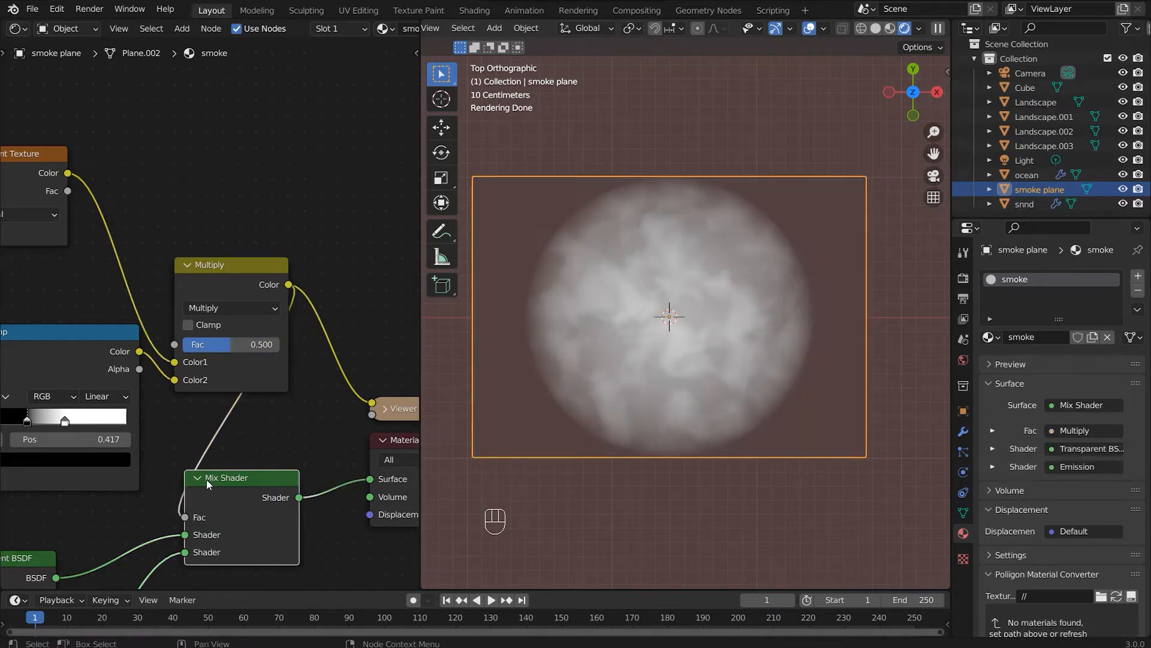
pyautogui.moveTo(207, 480); pyautogui.dragTo(249, 455)
# Tidy the placement of the Multiply node and raise its Fac value.
pyautogui.moveTo(110, 354); pyautogui.dragTo(270, 337, button='middle')
pyautogui.moveTo(196, 323); pyautogui.dragTo(158, 324)
pyautogui.moveTo(370, 255); pyautogui.dragTo(325, 271)
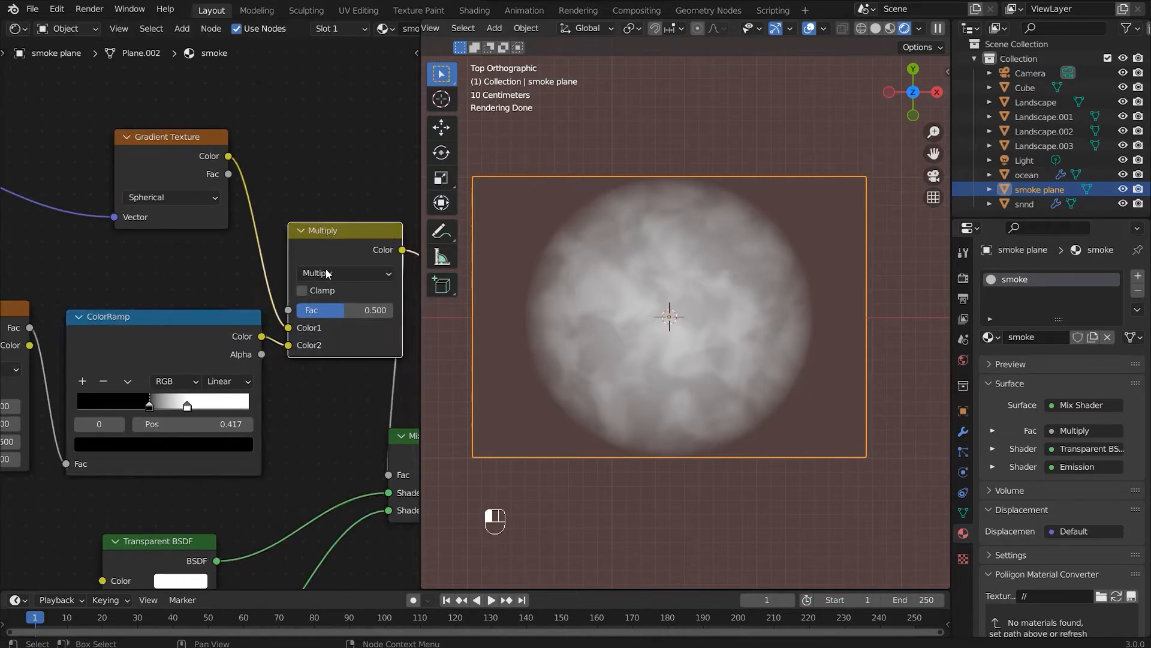
pyautogui.moveTo(360, 310); pyautogui.dragTo(384, 310)
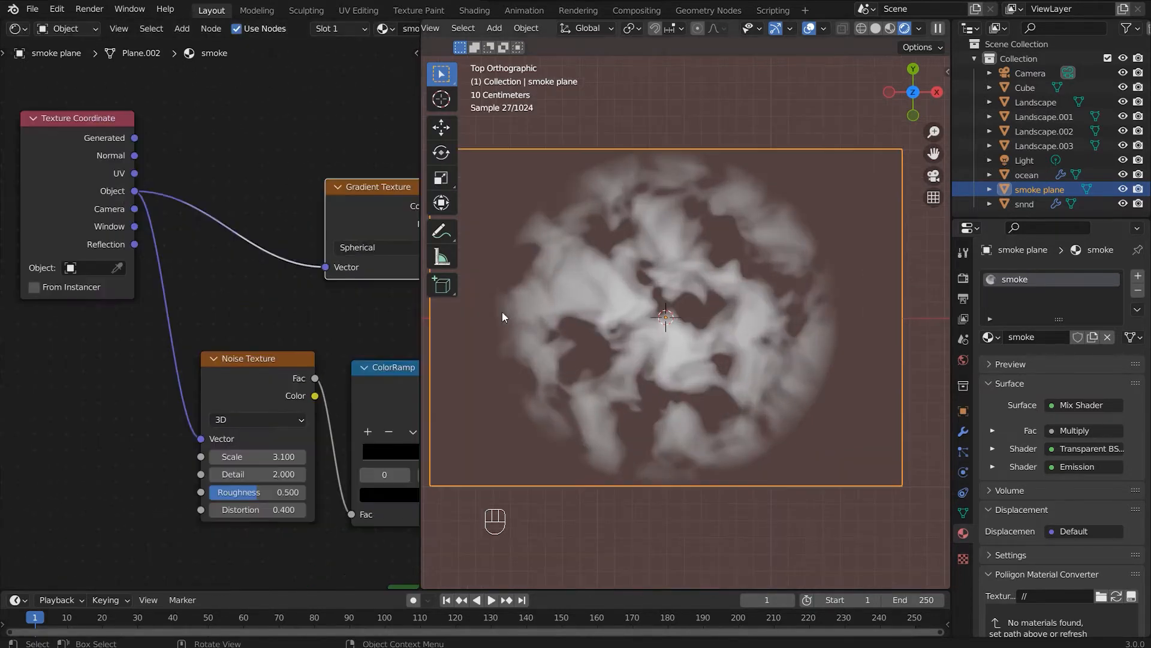
# Darken the ColorRamp's white stop to an HSV value of about 0.049.
pyautogui.moveTo(329, 439); pyautogui.dragTo(221, 391, button='middle')
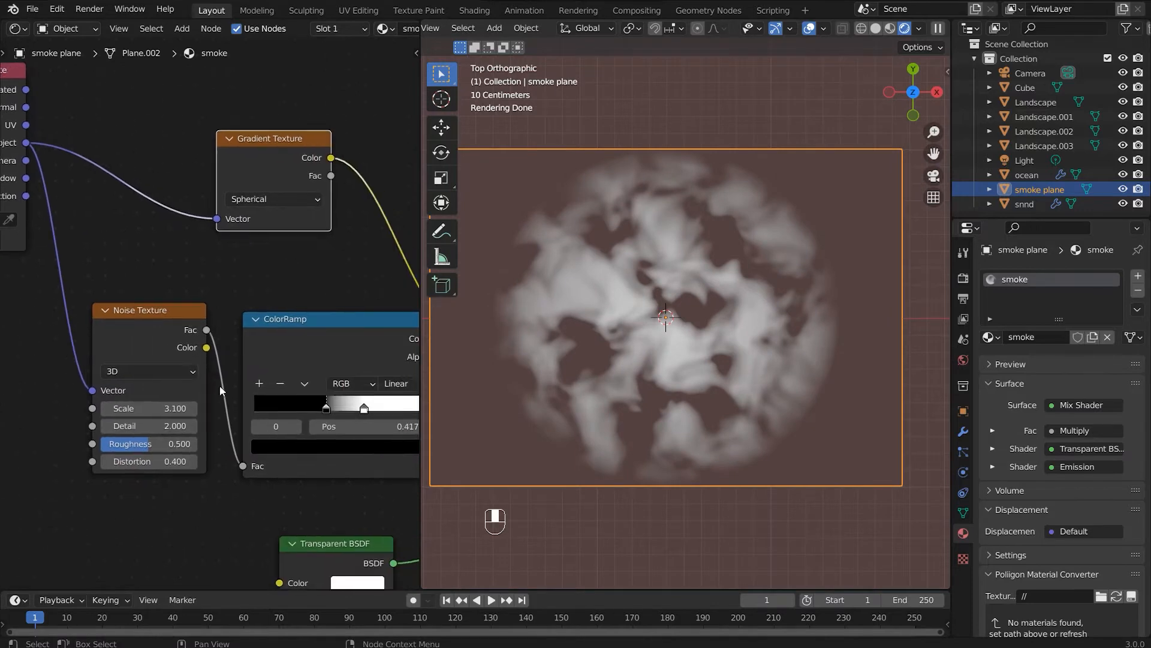
pyautogui.moveTo(328, 418); pyautogui.dragTo(337, 417)
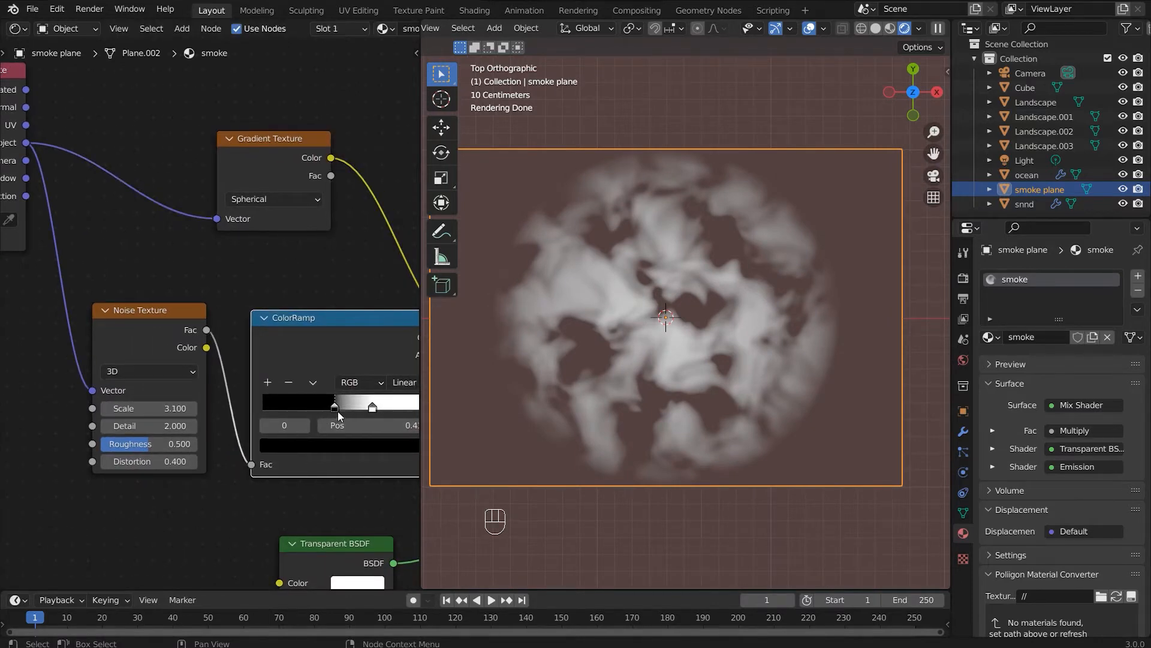
pyautogui.click(373, 408)
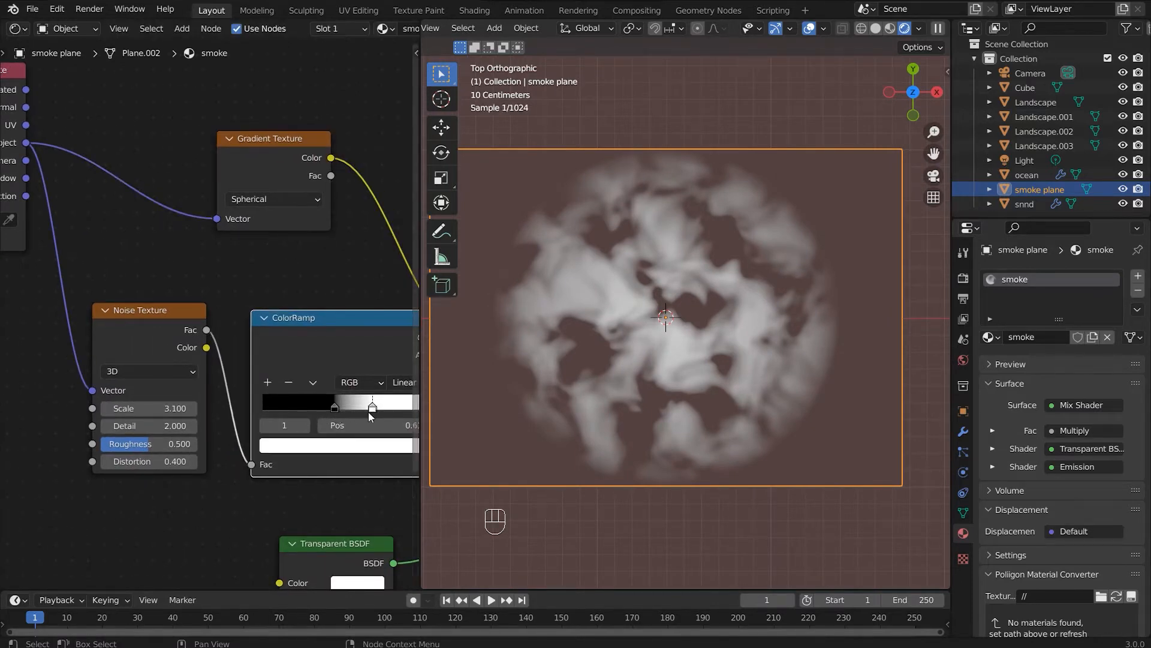
pyautogui.click(349, 445)
pyautogui.moveTo(401, 259); pyautogui.dragTo(400, 306)
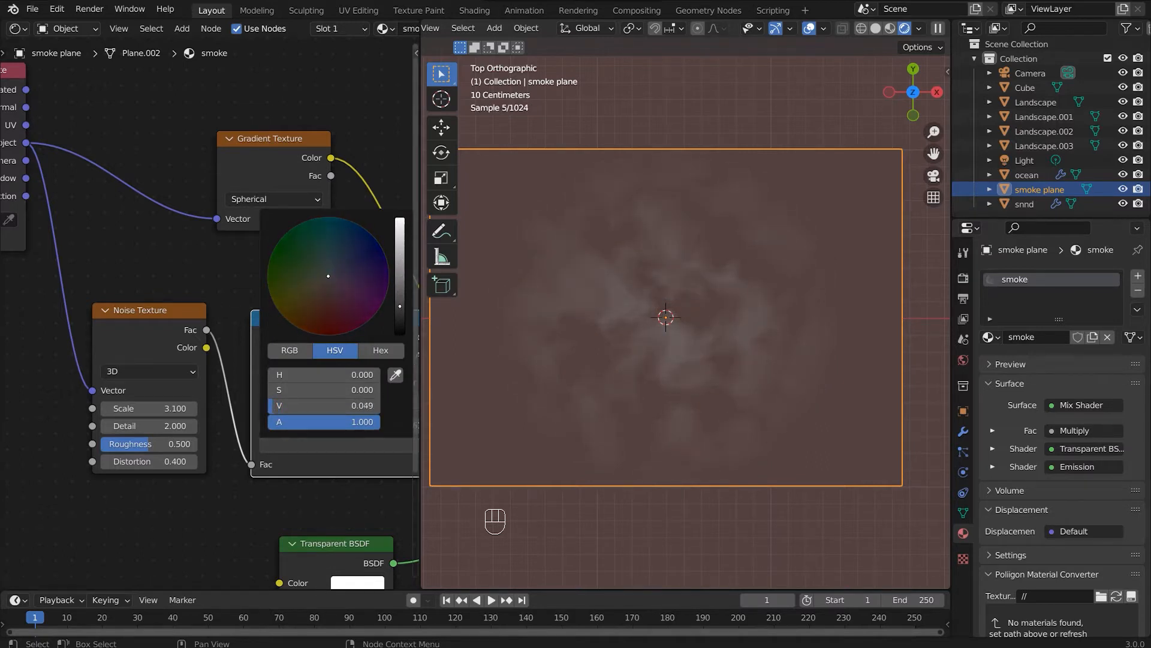
# Set the Noise Texture's scale to 1.5 and inspect the smoke with the plane deselected.
pyautogui.moveTo(207, 286); pyautogui.dragTo(142, 253, button='middle')
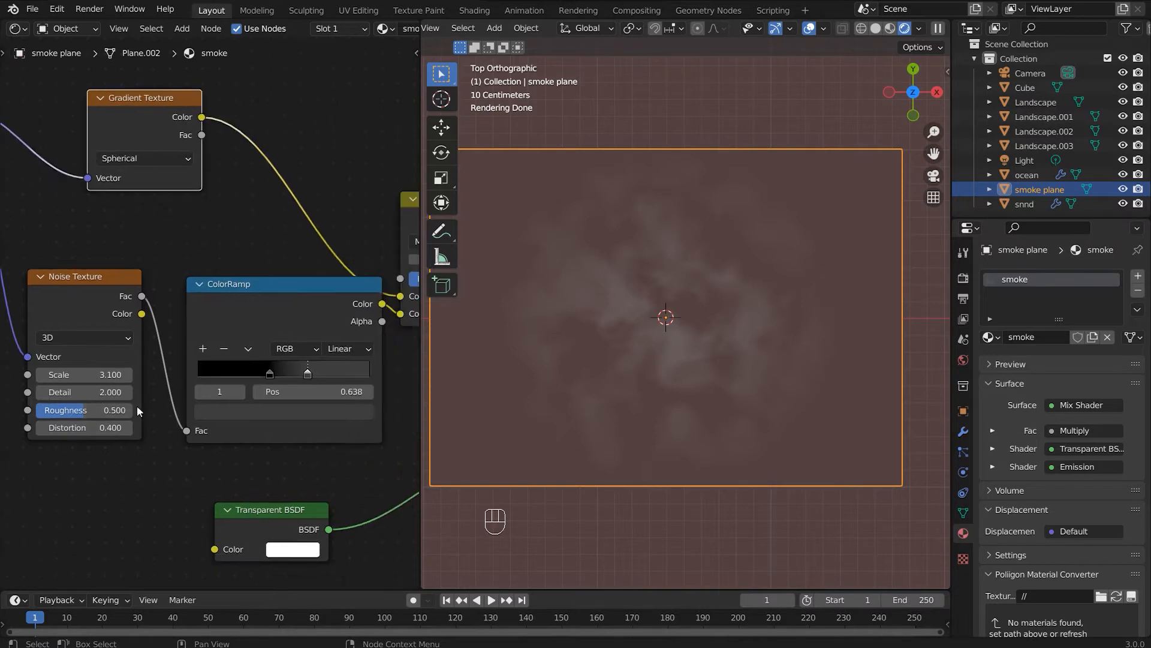
pyautogui.moveTo(83, 378); pyautogui.dragTo(45, 378)
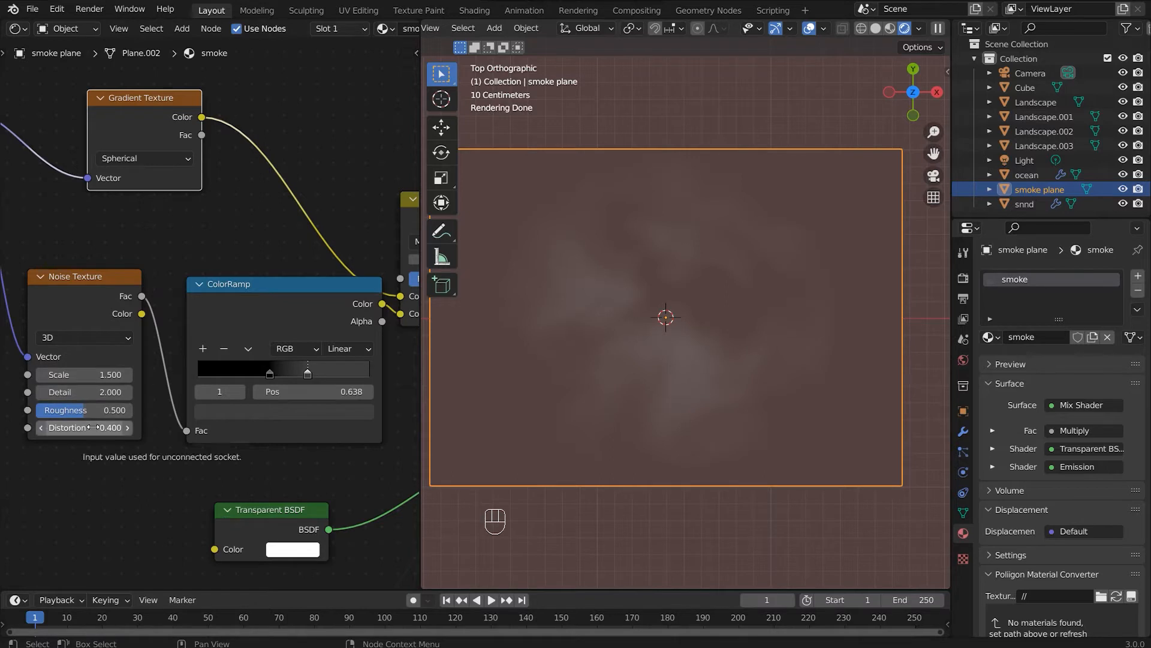
pyautogui.scroll(-1, 542, 347)
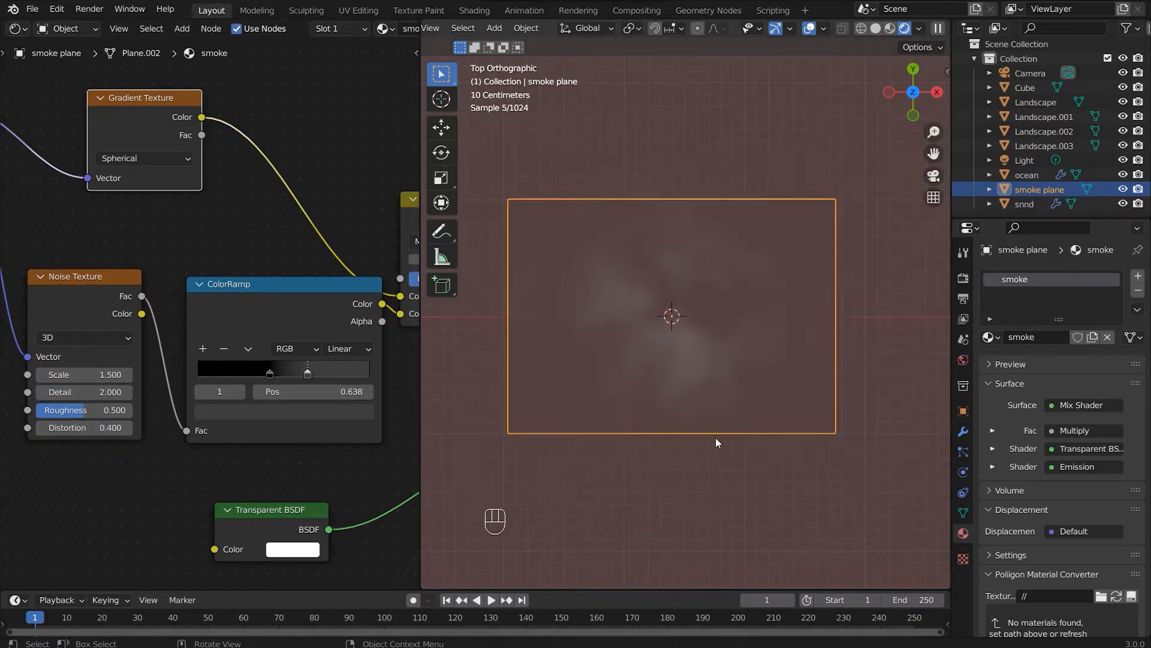
pyautogui.scroll(5, 592, 435)
pyautogui.click(592, 435)
pyautogui.scroll(2, 624, 372)
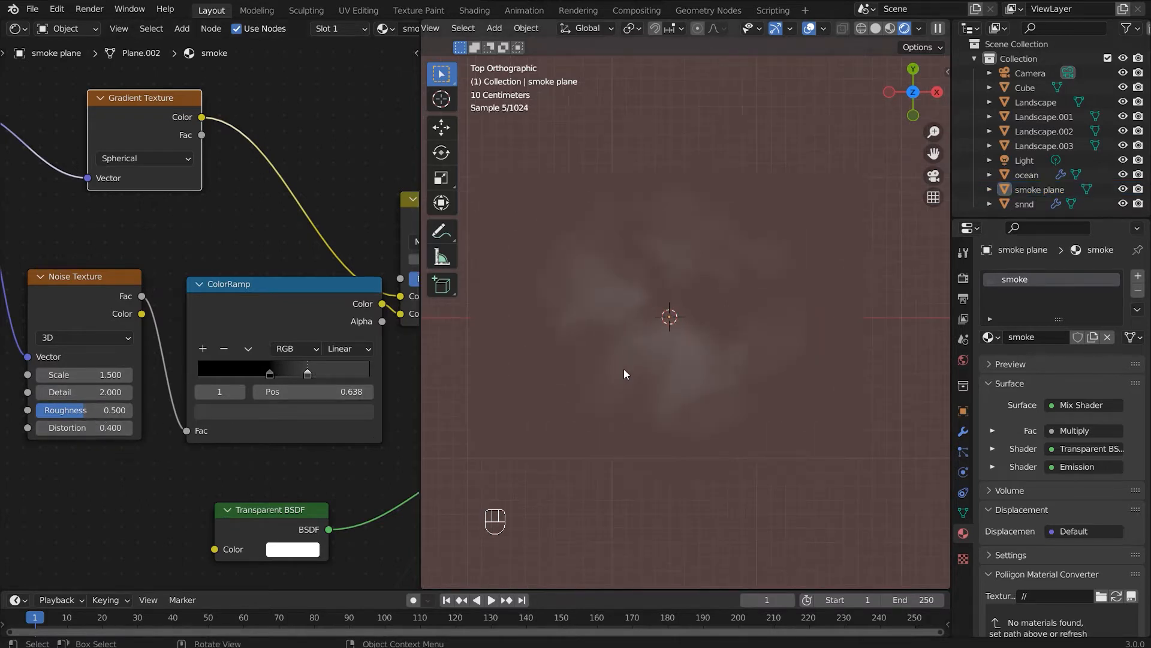
pyautogui.scroll(1, 623, 374)
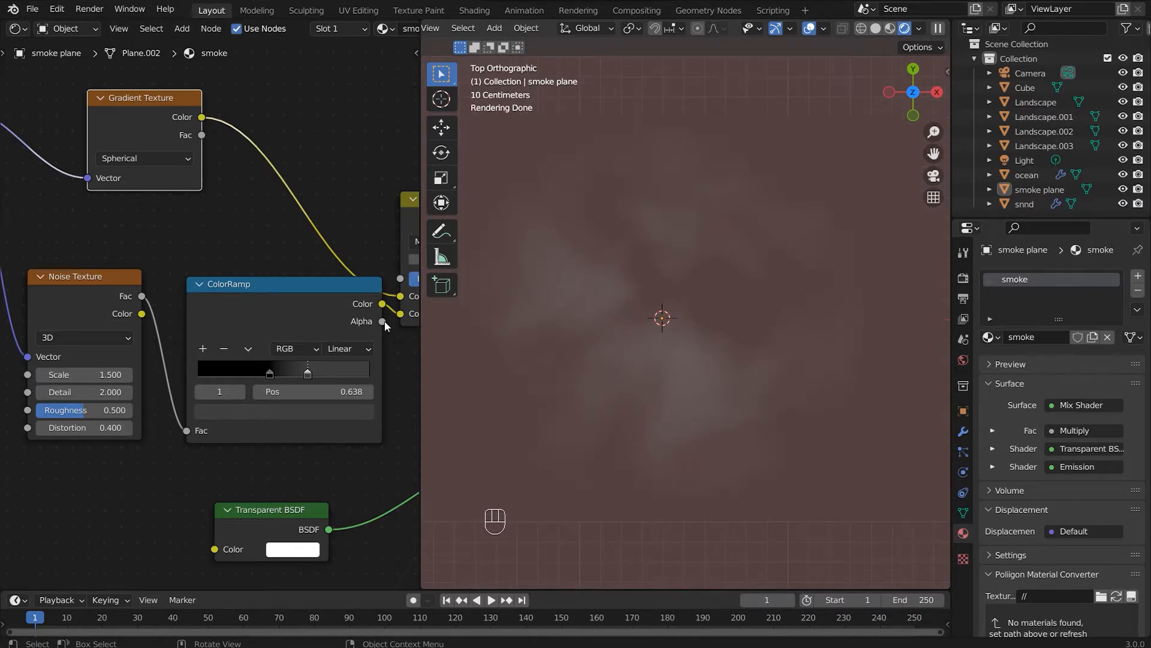
pyautogui.scroll(-5, 575, 275)
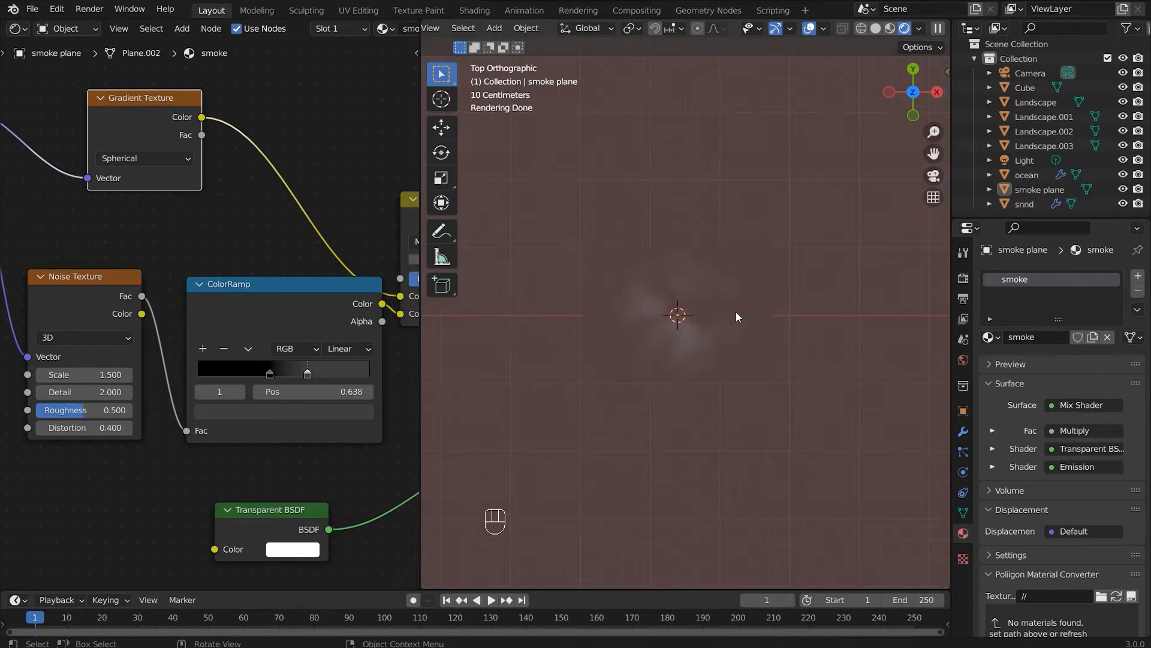
# Reselect the smoke plane and hide the Cube object in the viewport.
pyautogui.moveTo(736, 312); pyautogui.dragTo(786, 300, button='middle')
pyautogui.click(714, 420)
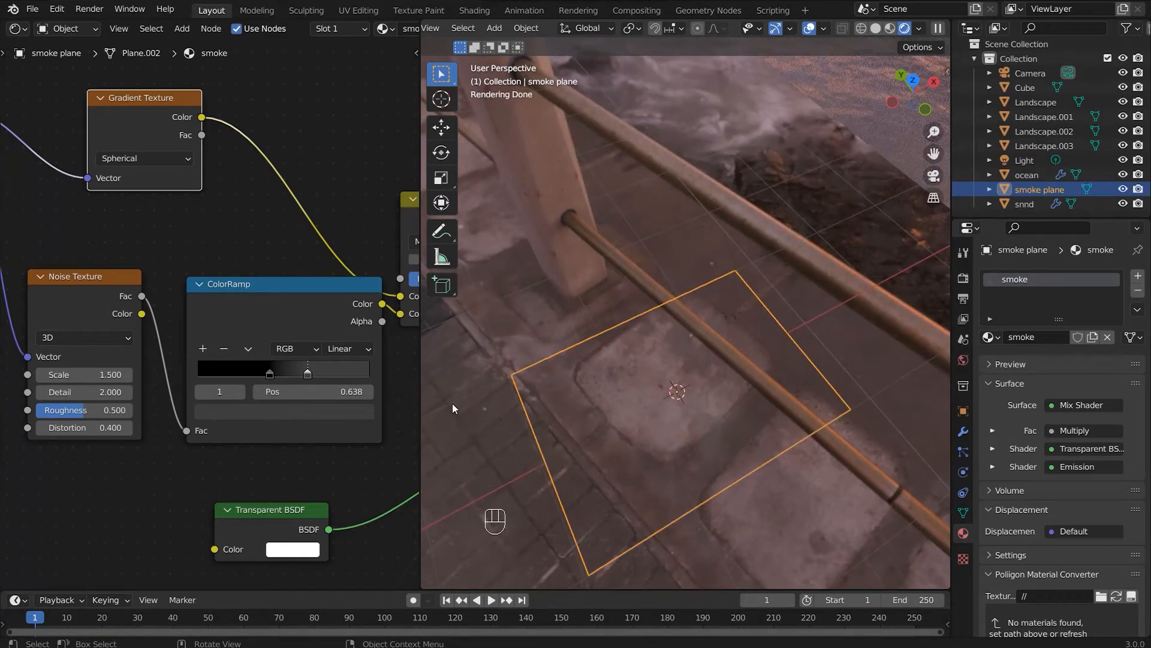
pyautogui.scroll(-4, 701, 351)
pyautogui.scroll(-5, 727, 334)
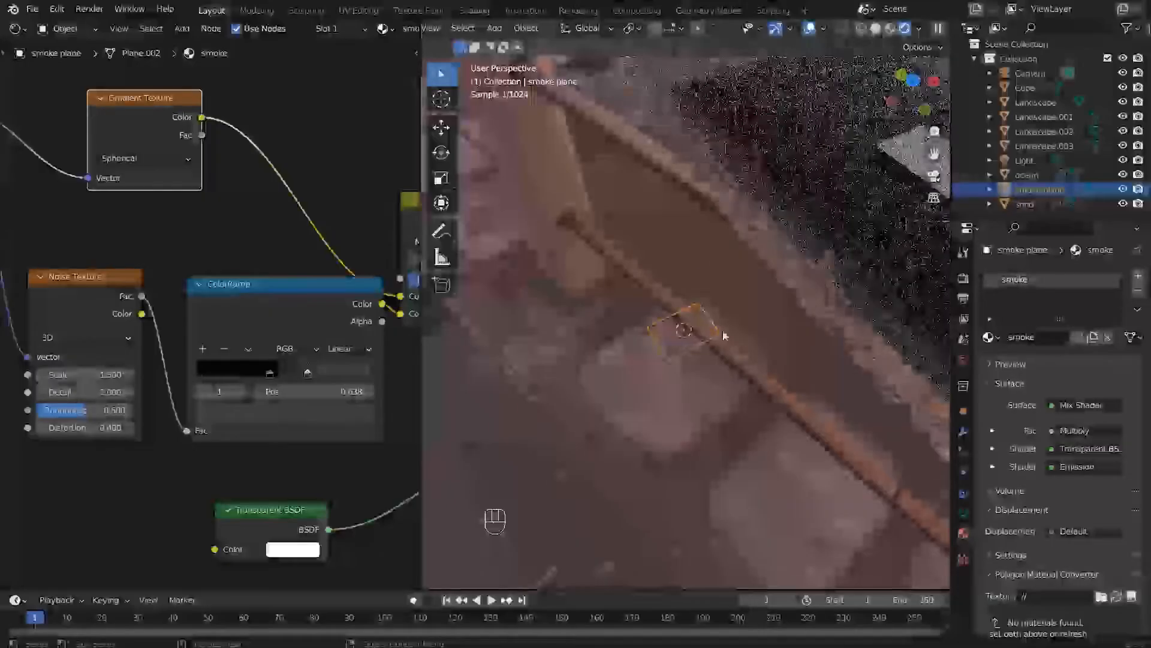
pyautogui.keyDown('shift'); pyautogui.moveTo(722, 330); pyautogui.dragTo(707, 304, button='middle'); pyautogui.keyUp('shift')
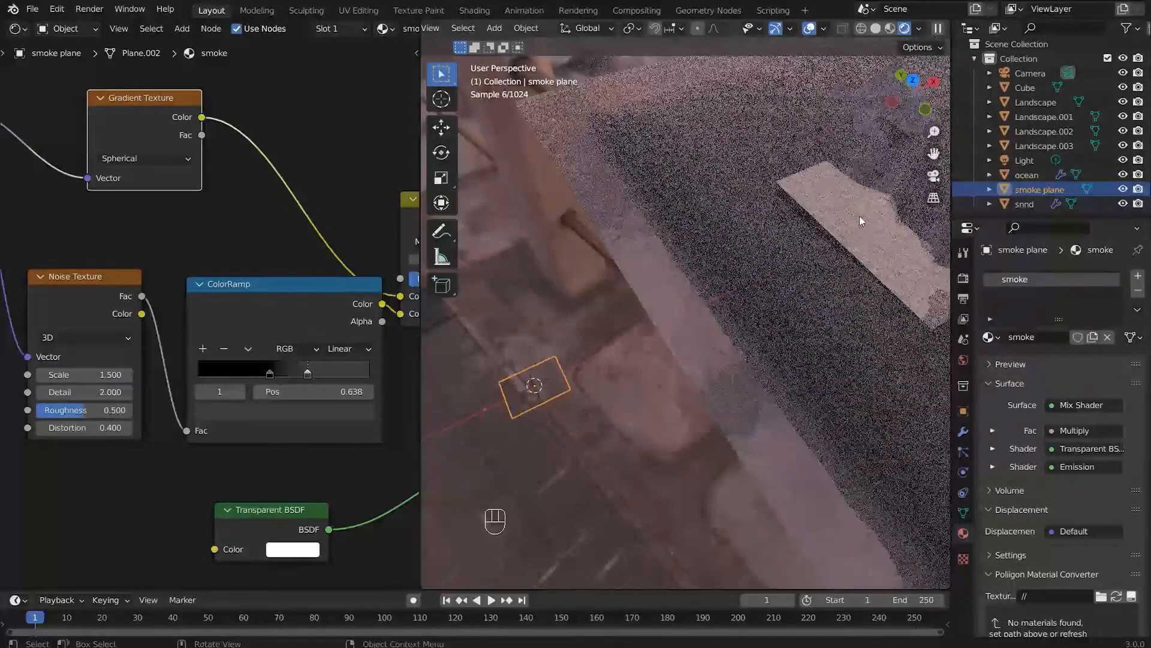
pyautogui.click(1123, 87)
pyautogui.scroll(-1, 748, 242)
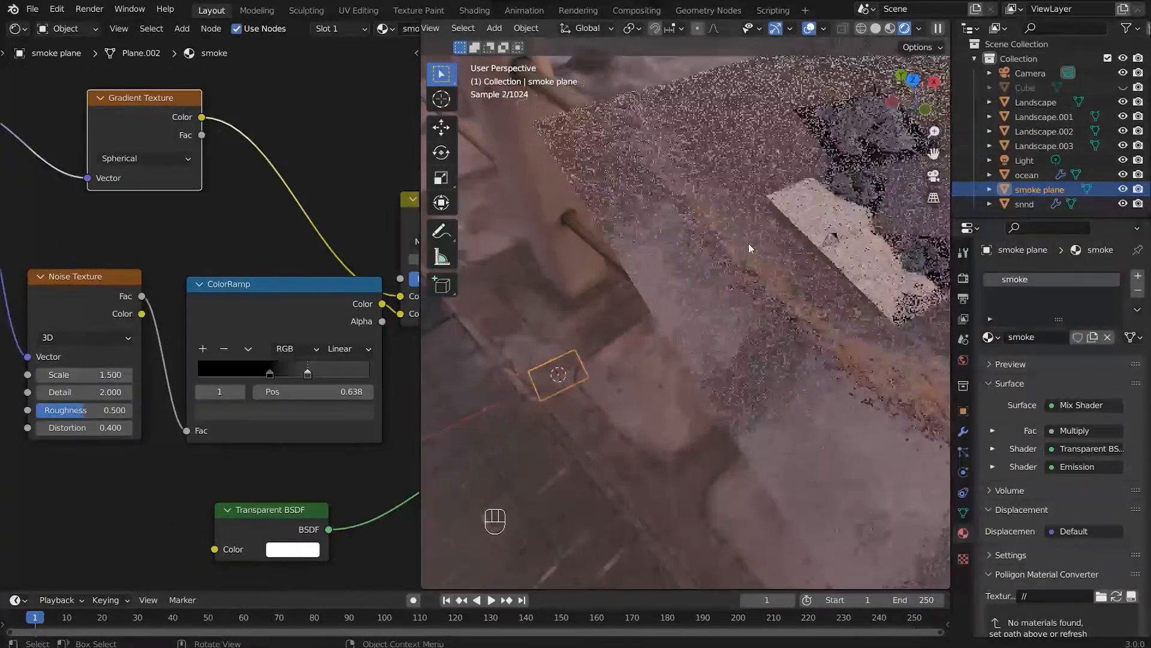
# View the scene from above in a full-width, solid-shaded viewport showing the whole landscape and the smoke plane.
pyautogui.press('KP_7')
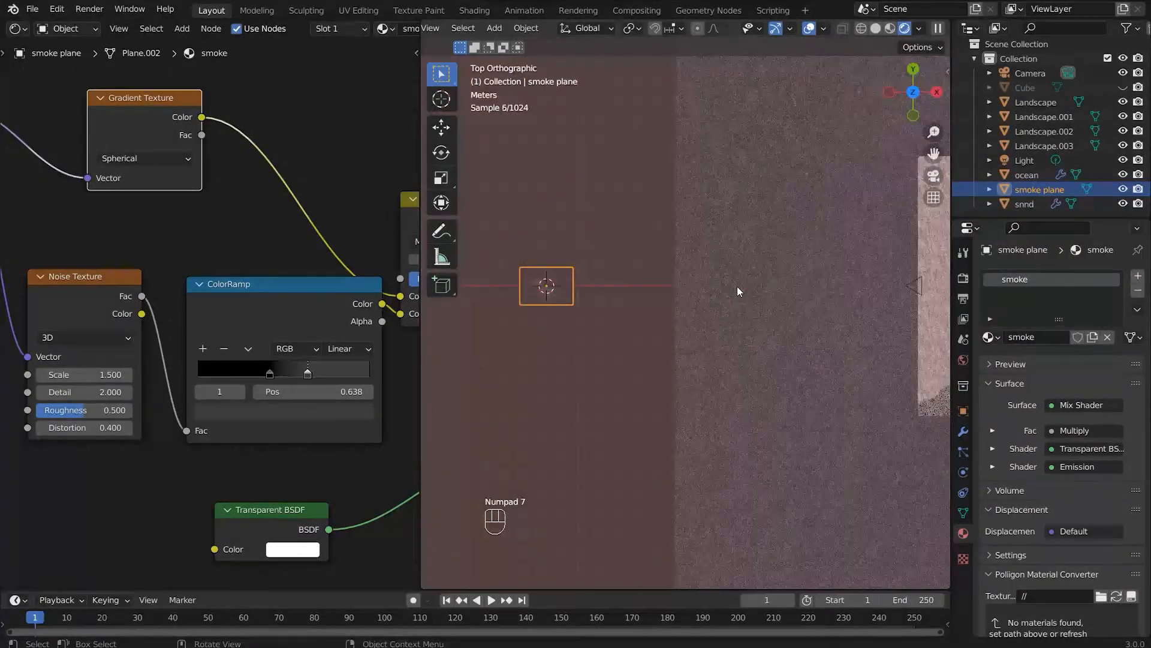
pyautogui.scroll(-2, 737, 286)
pyautogui.keyDown('shift'); pyautogui.moveTo(773, 239); pyautogui.dragTo(645, 251, button='middle'); pyautogui.keyUp('shift')
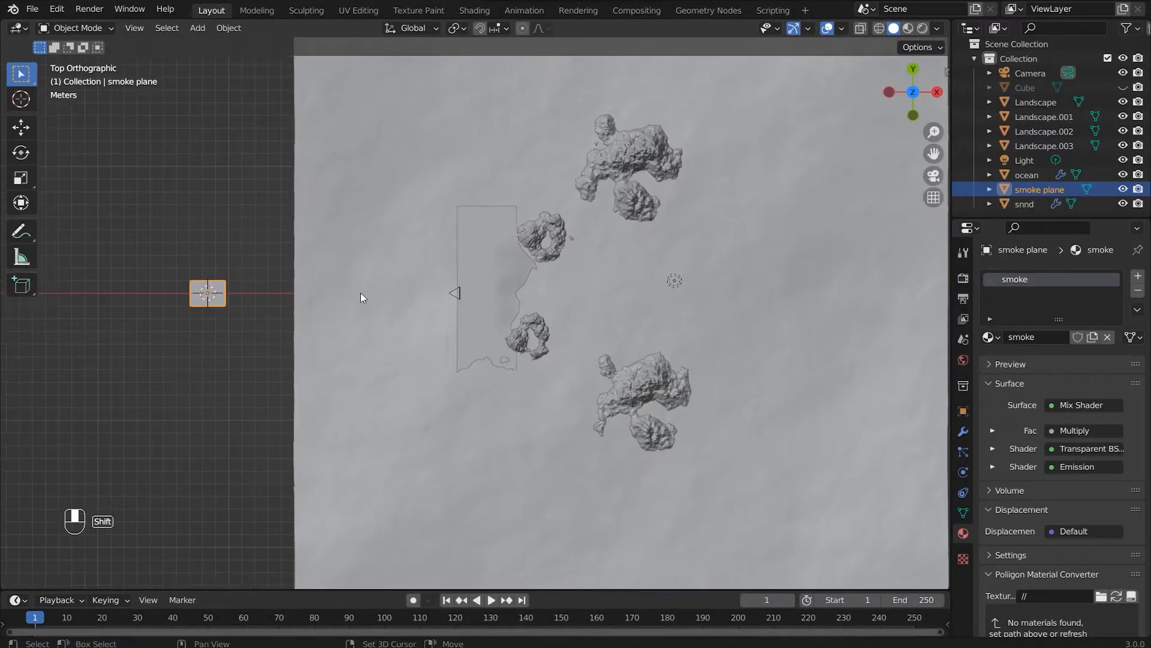
pyautogui.scroll(4, 352, 296)
pyautogui.keyDown('shift'); pyautogui.moveTo(352, 296); pyautogui.dragTo(501, 324, button='middle'); pyautogui.keyUp('shift')
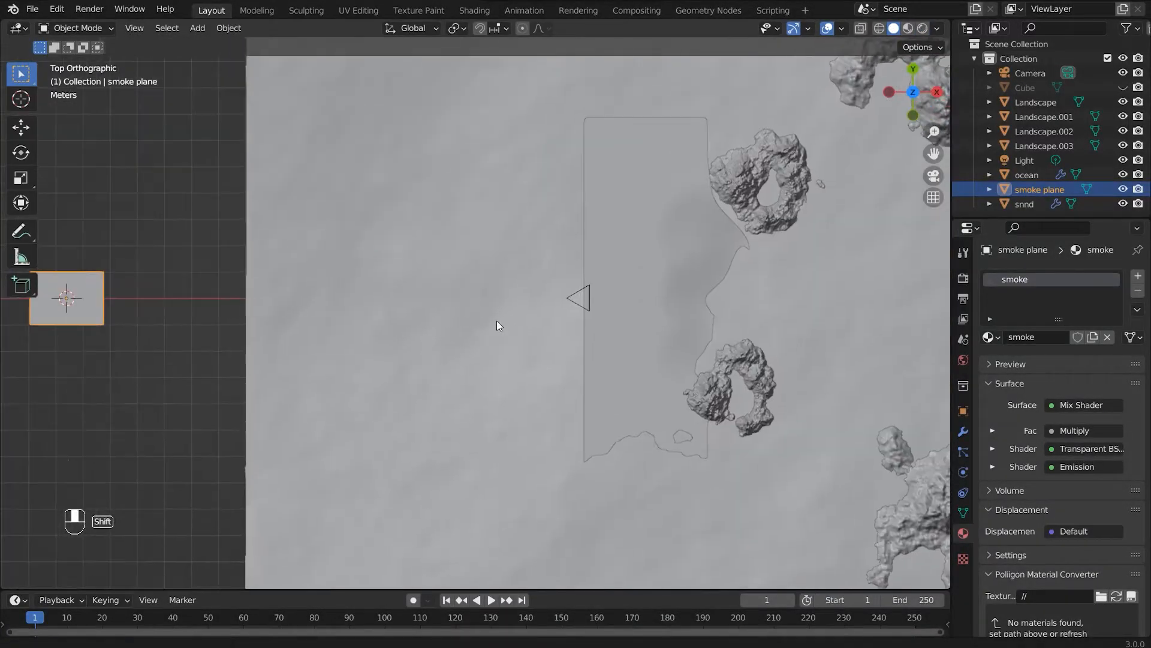
pyautogui.scroll(-3, 530, 319)
pyautogui.scroll(-3, 537, 315)
pyautogui.scroll(1, 611, 312)
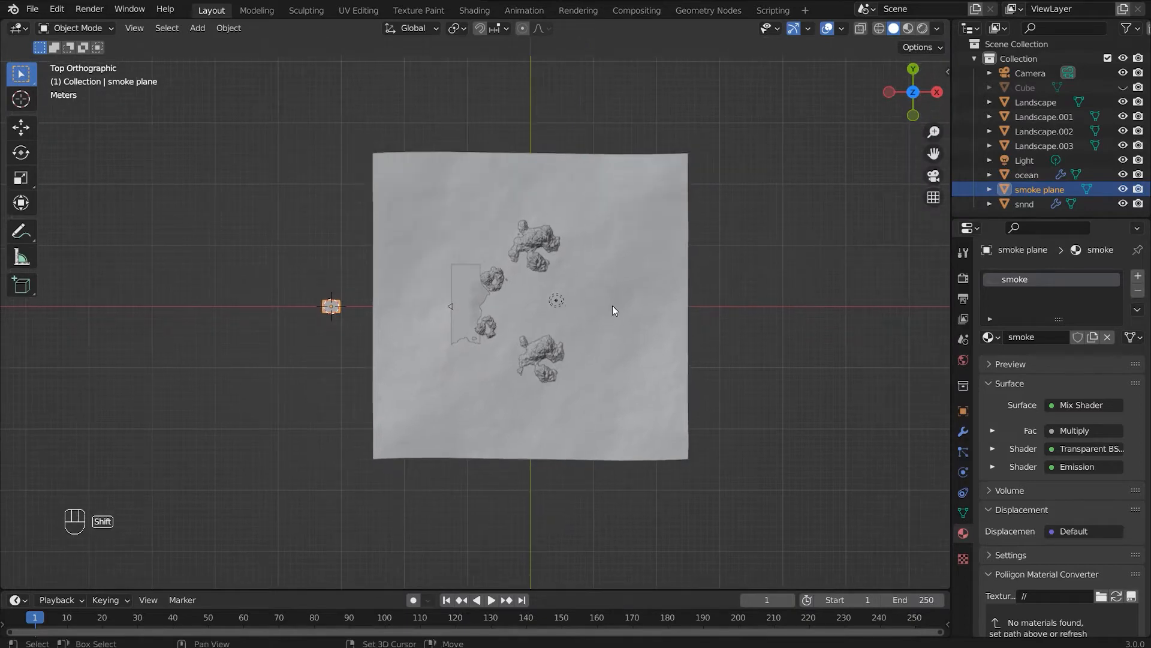
# Snap the 3D cursor to the world origin.
pyautogui.hotkey('shift', 'a')
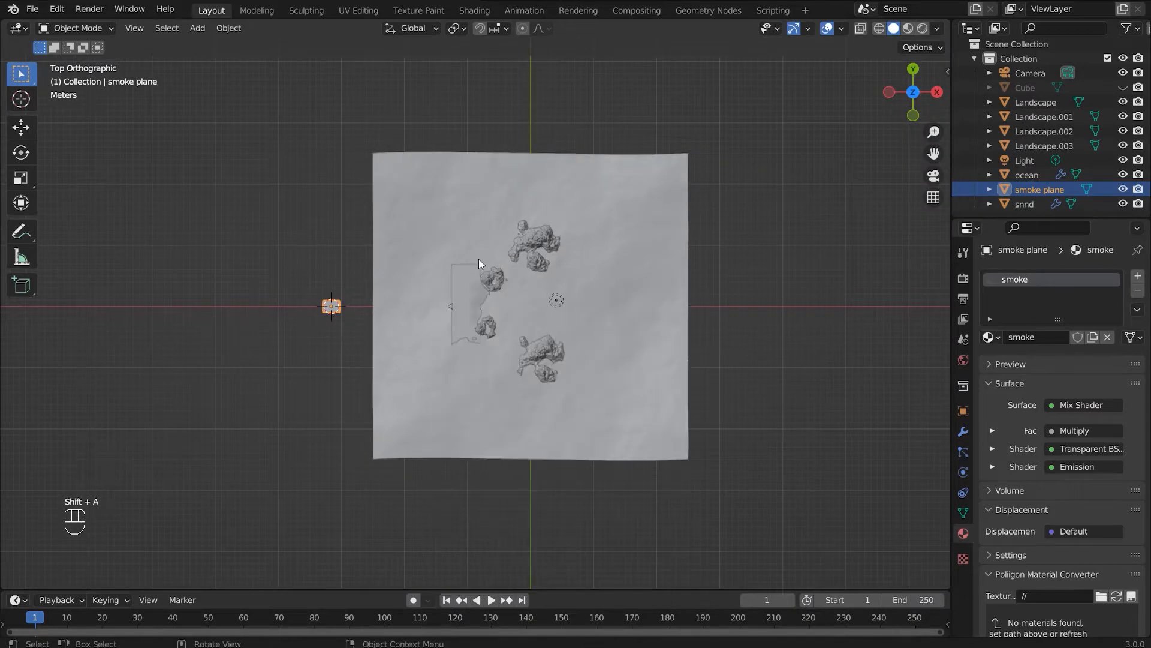
pyautogui.hotkey('shift', 's')
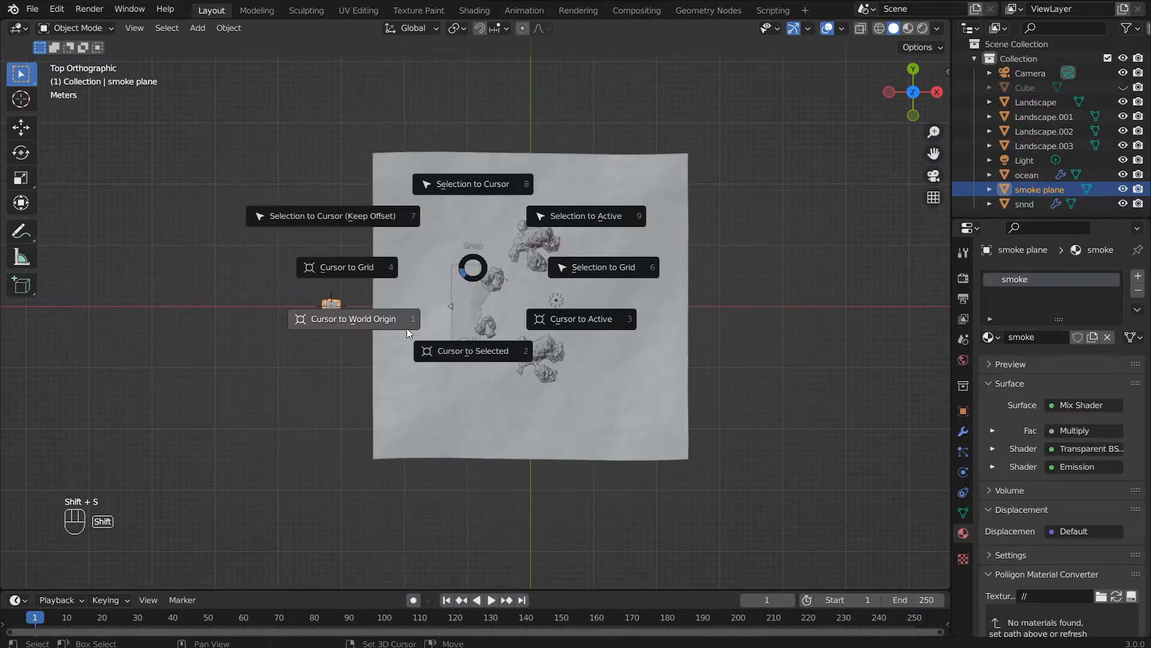
pyautogui.click(408, 329)
# Add a plane mesh at the world origin.
pyautogui.scroll(5, 510, 337)
pyautogui.hotkey('shift', 'a')
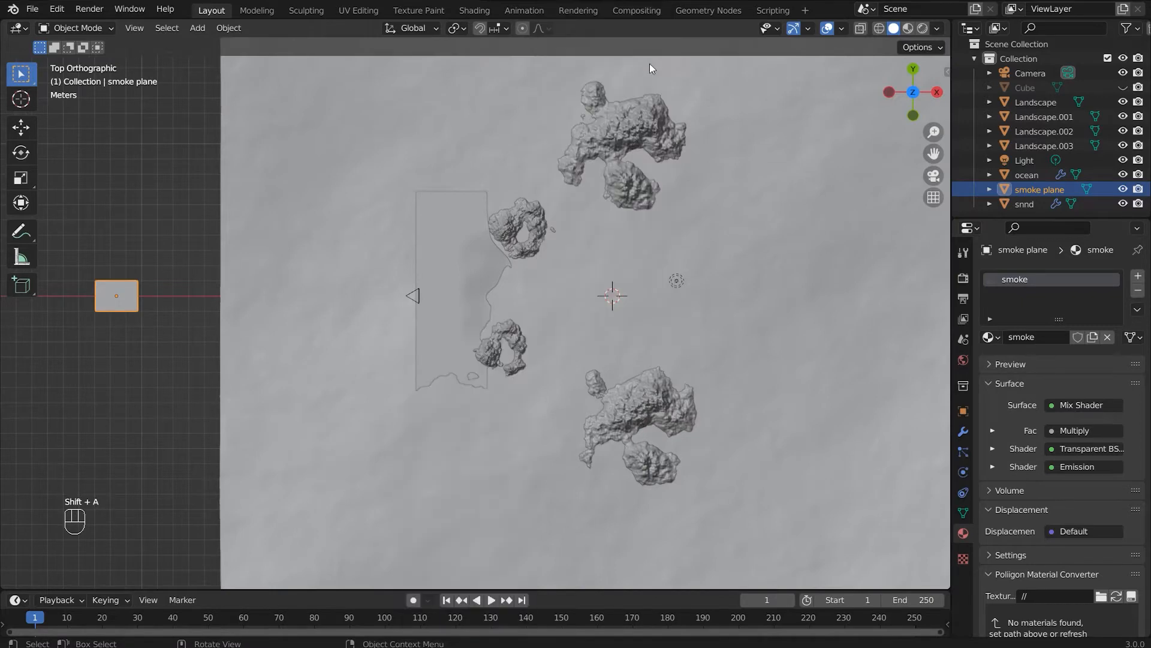
pyautogui.hotkey('shift', 'a')
pyautogui.moveTo(447, 278)
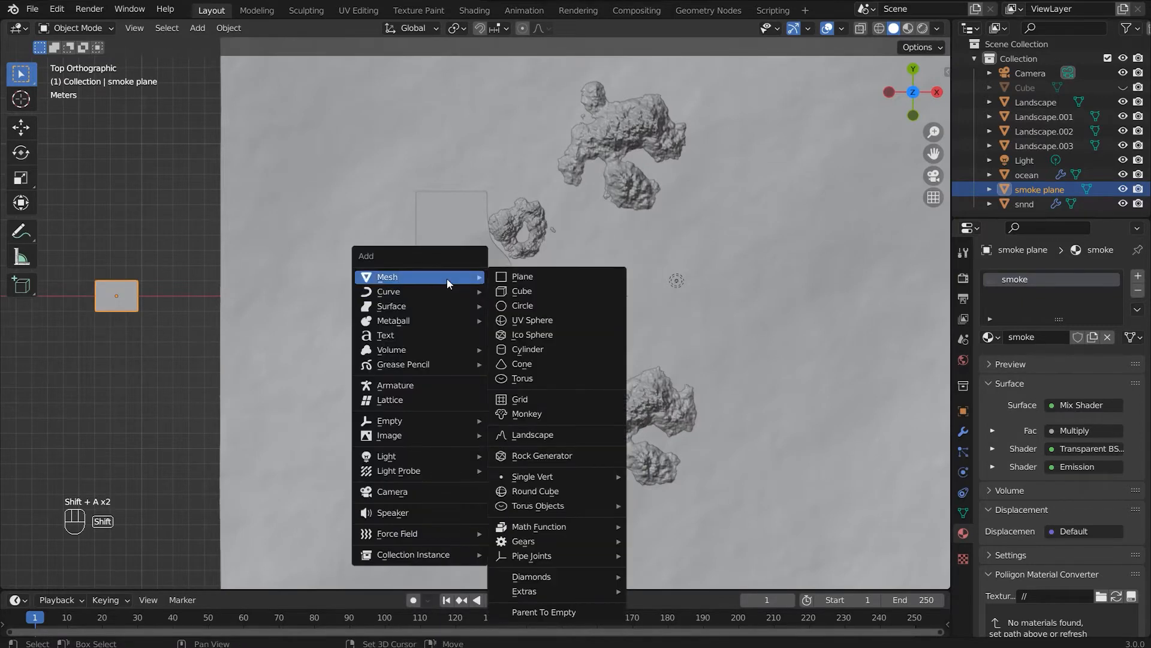
pyautogui.click(516, 276)
# Scale the new plane uniformly by about 21.9 to cover most of the landscape, and apply its scale.
pyautogui.scroll(-4, 603, 290)
pyautogui.press('s')
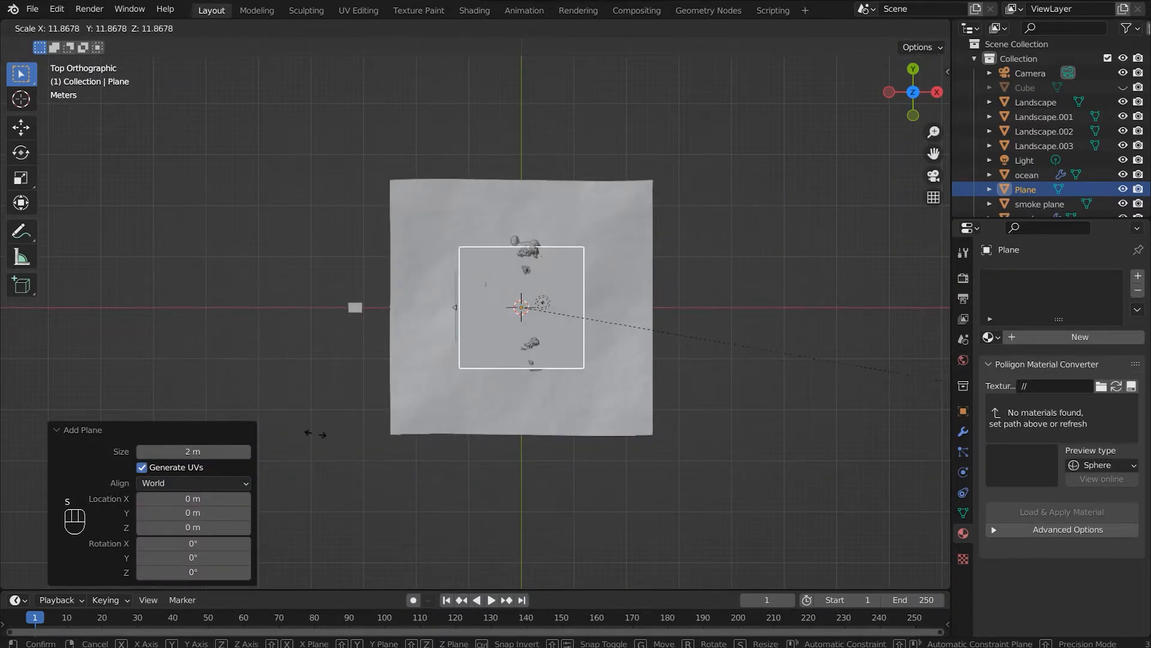
pyautogui.click(898, 493)
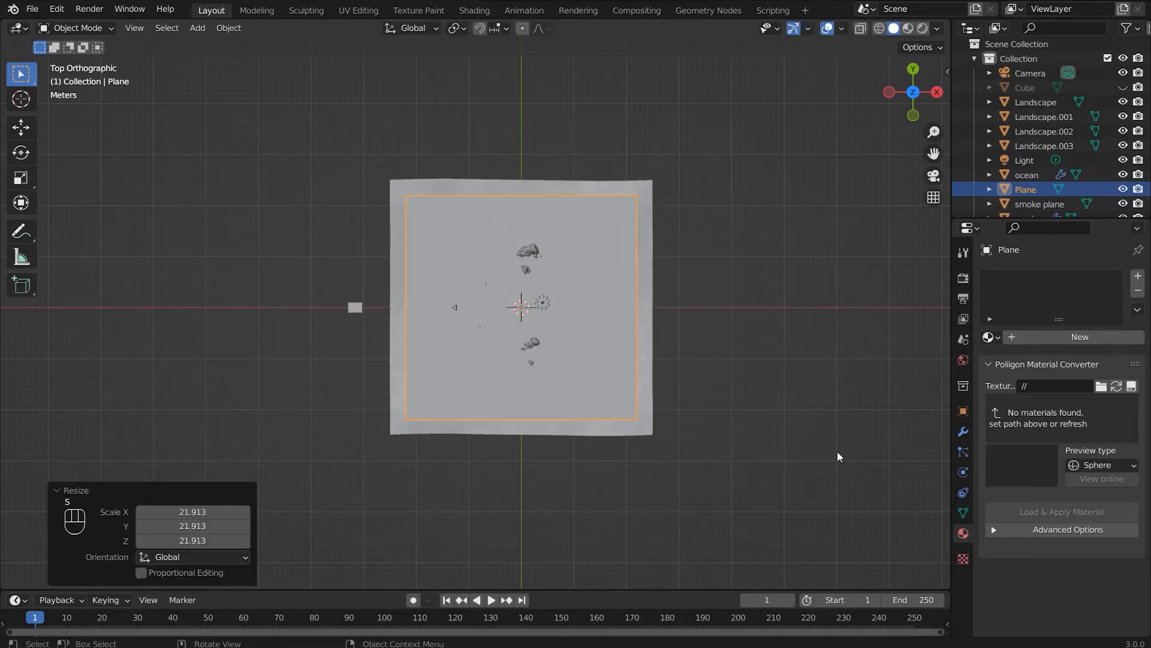
pyautogui.hotkey('ctrl', 'a')
pyautogui.click(837, 451)
# Add a particle system to the large plane, set it to Hair, and enable its Advanced options.
pyautogui.moveTo(573, 391); pyautogui.dragTo(618, 304, button='middle')
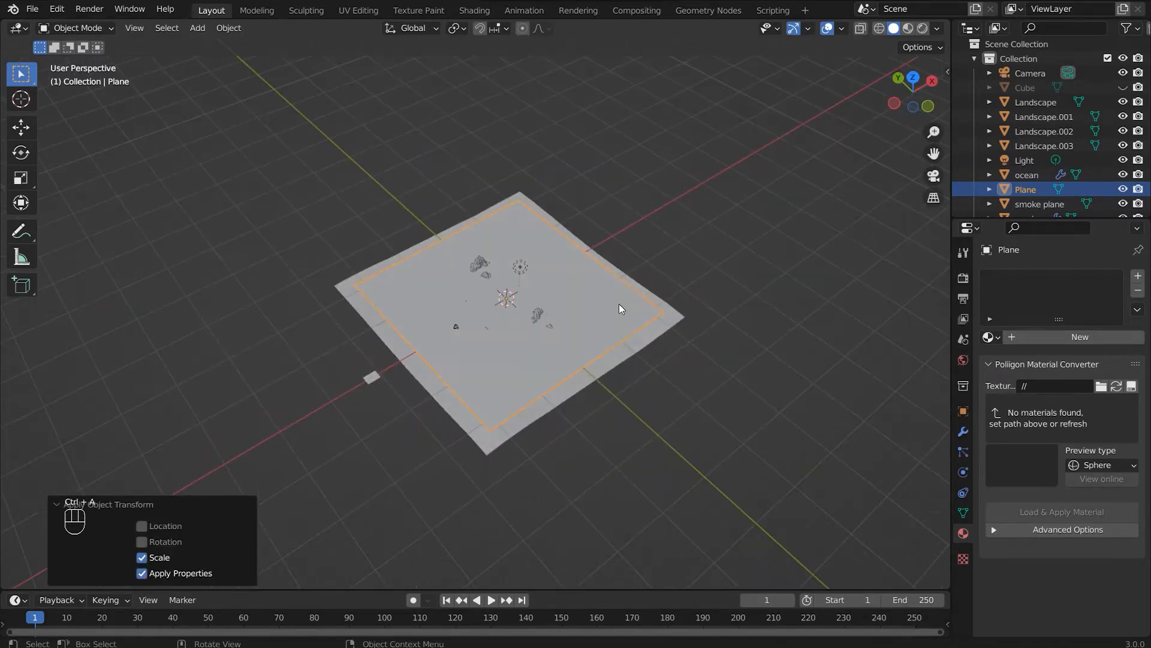
pyautogui.scroll(8, 526, 343)
pyautogui.moveTo(519, 346); pyautogui.dragTo(548, 311, button='middle')
pyautogui.click(963, 452)
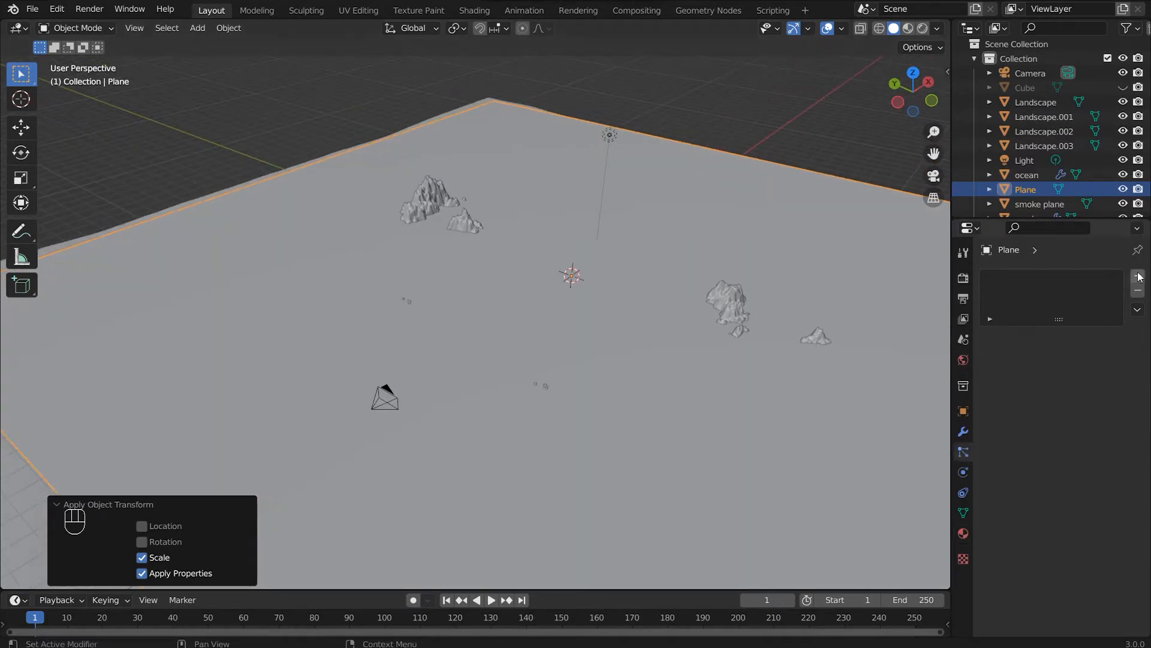
pyautogui.click(1138, 276)
pyautogui.click(1103, 355)
pyautogui.click(1071, 373)
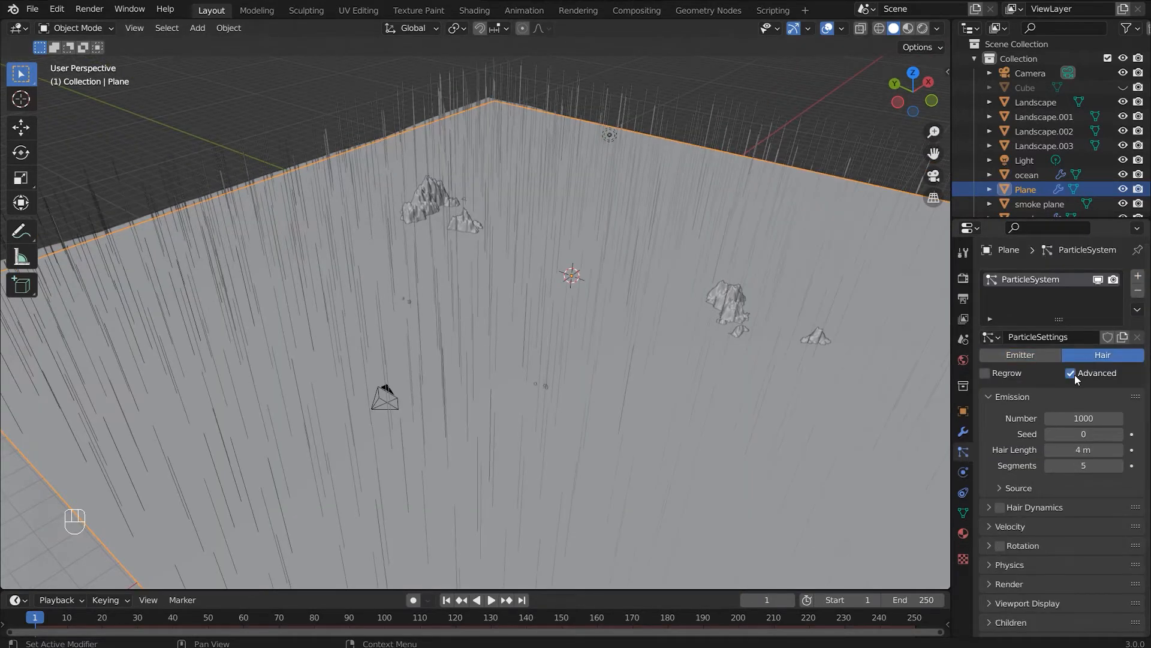
# Render the hair particles as Object, using the smoke plane as the instance object.
pyautogui.scroll(-5, 1021, 448)
pyautogui.click(1003, 480)
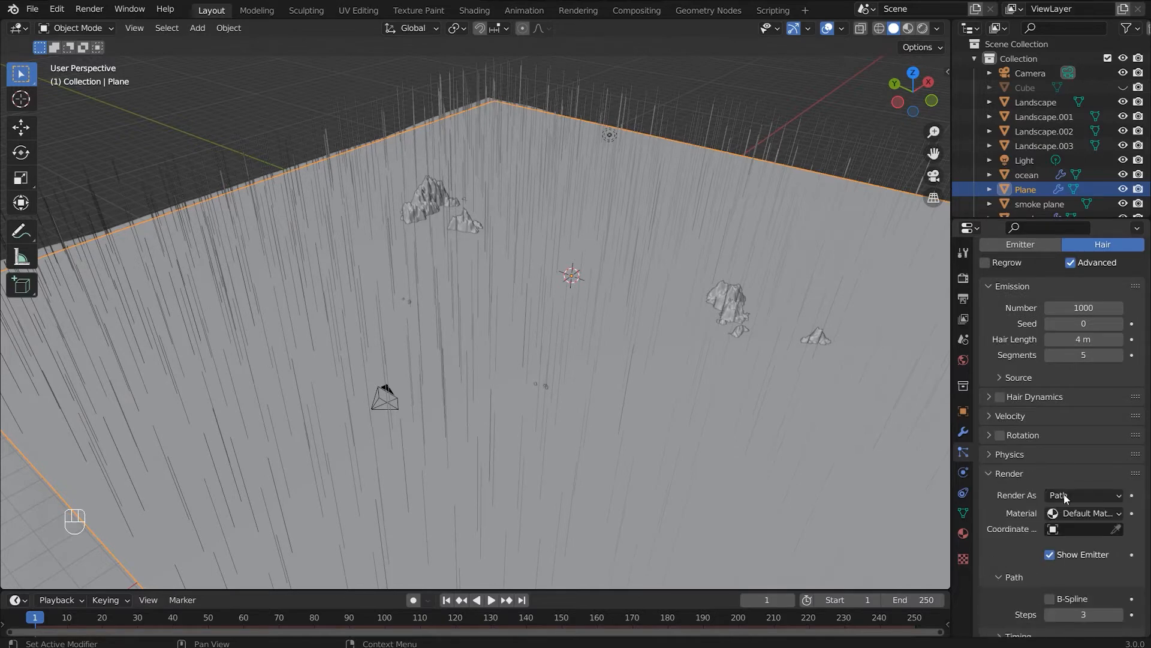
pyautogui.click(1079, 496)
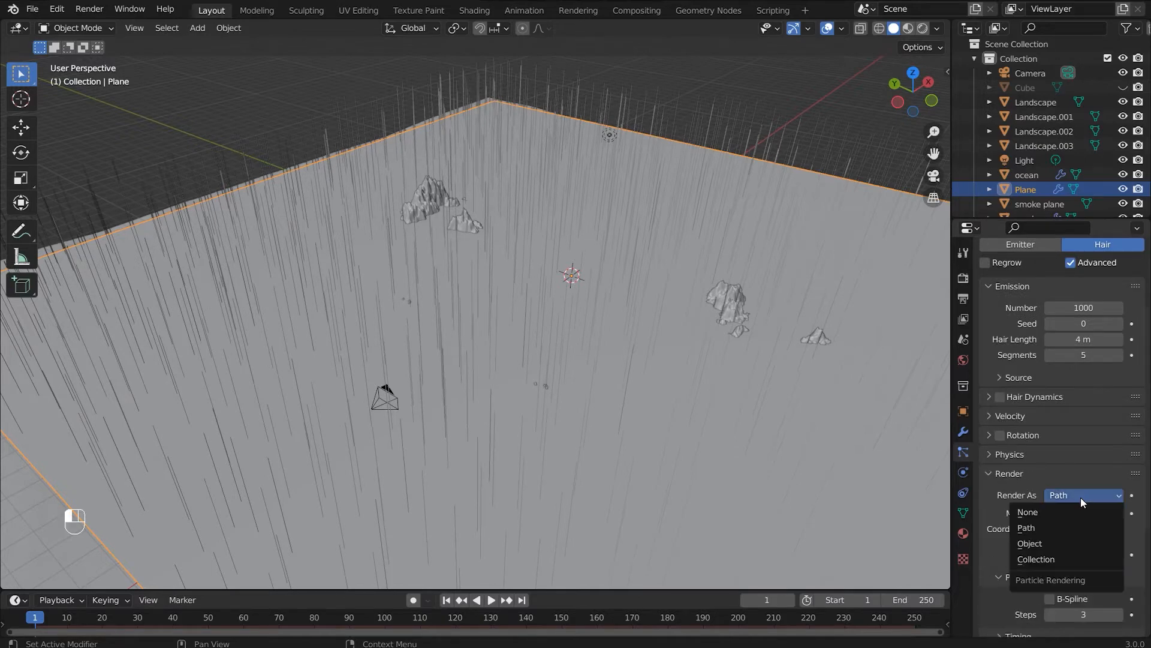
pyautogui.click(1049, 542)
pyautogui.scroll(-5, 1073, 504)
pyautogui.click(1089, 437)
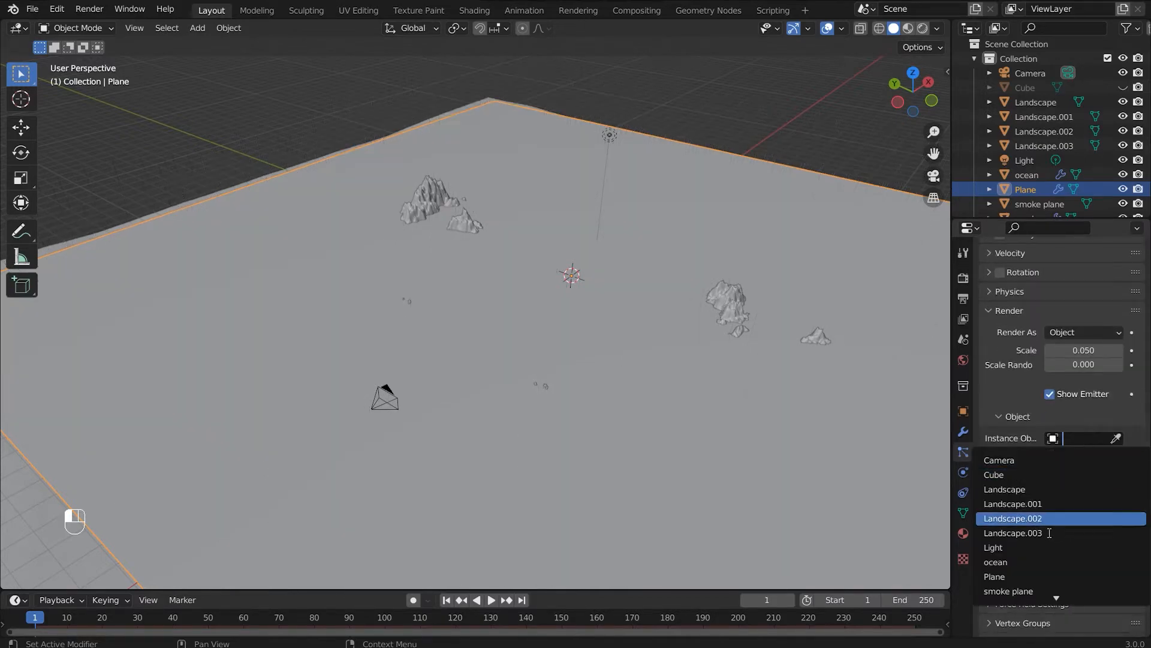
pyautogui.click(1091, 590)
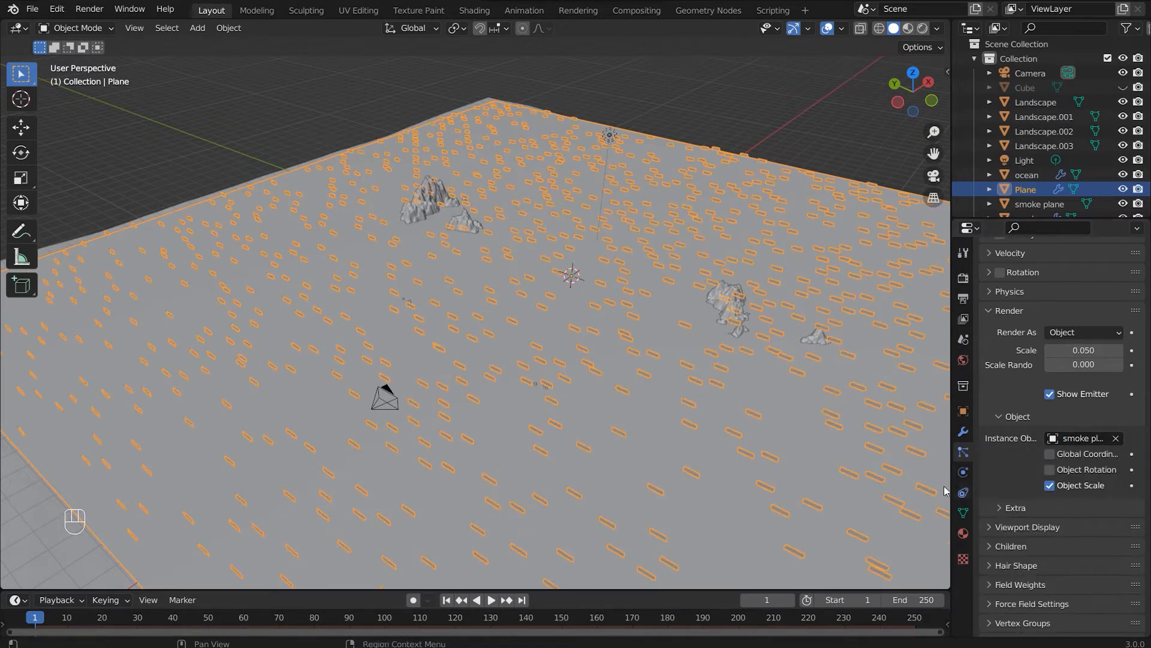
# In camera view, set the particles' render scale to 0.200 and the scale randomness to 0.336.
pyautogui.scroll(-3, 687, 459)
pyautogui.scroll(3, 687, 460)
pyautogui.press('KP_0')
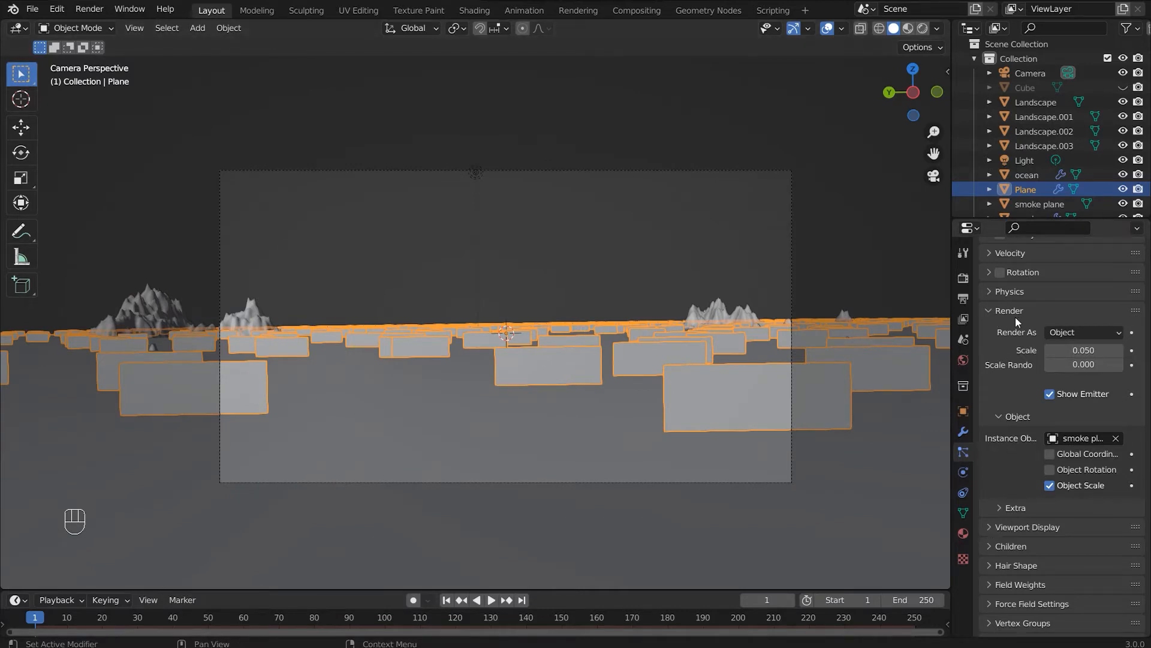
pyautogui.moveTo(1104, 351); pyautogui.dragTo(1124, 364)
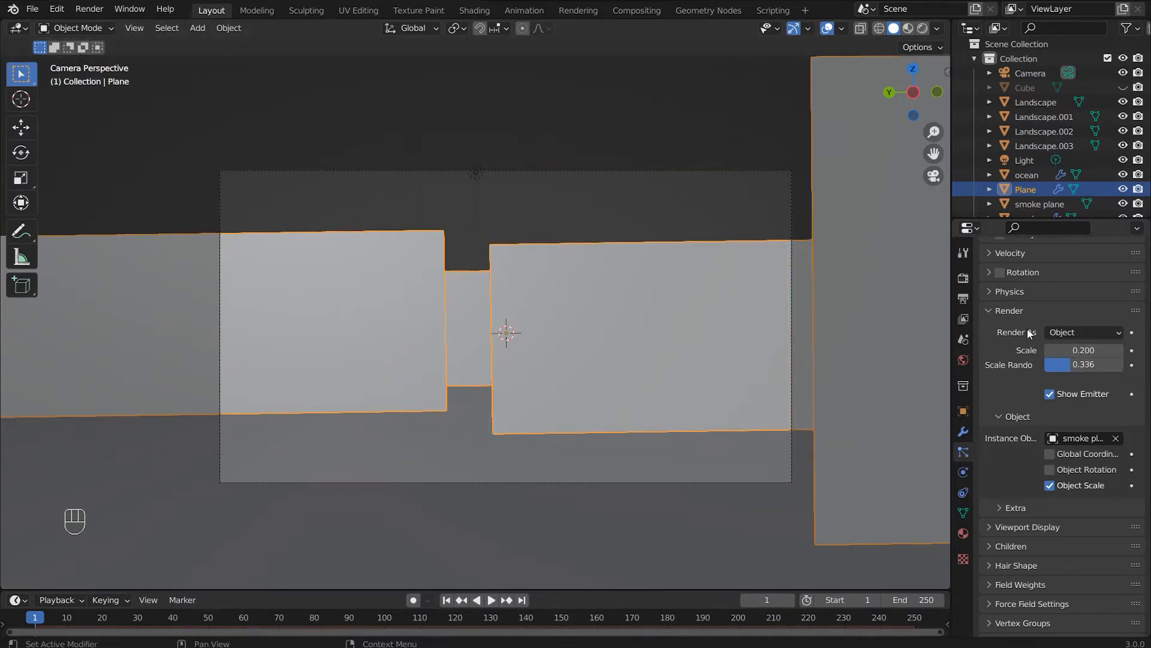
# Enable particle rotation with Global Z orientation, Randomize 0.134, Phase -0.134 and Randomize Phase 0.164.
pyautogui.click(988, 272)
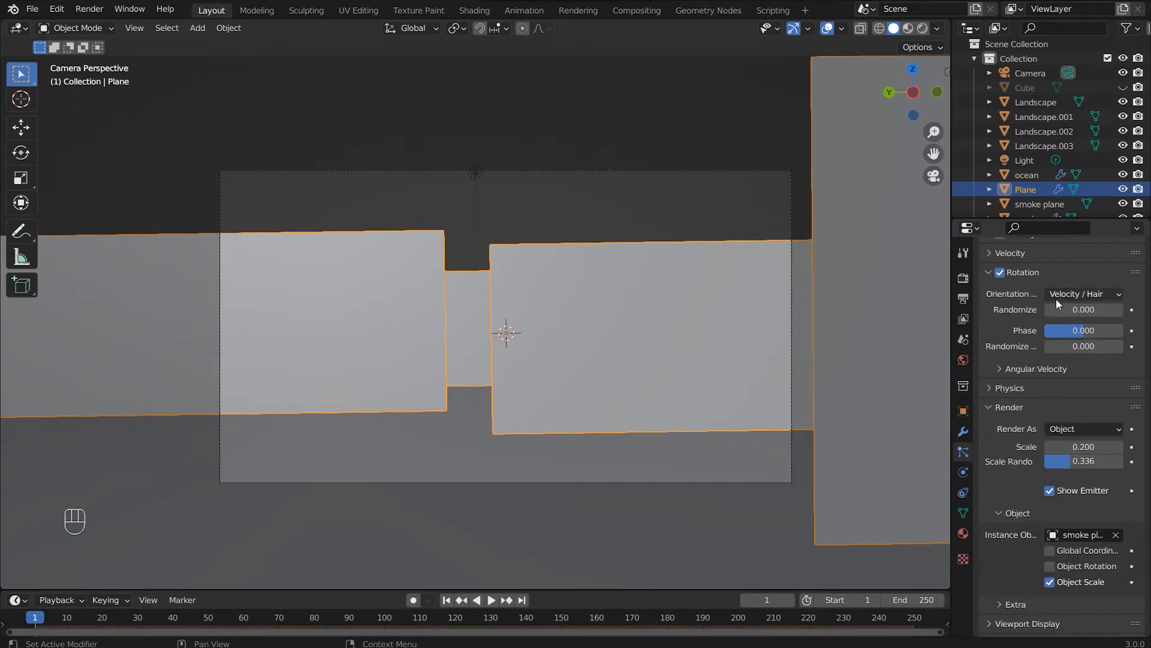
pyautogui.click(1070, 294)
pyautogui.click(1057, 406)
pyautogui.moveTo(1060, 312); pyautogui.dragTo(1105, 345)
pyautogui.scroll(-4, 732, 370)
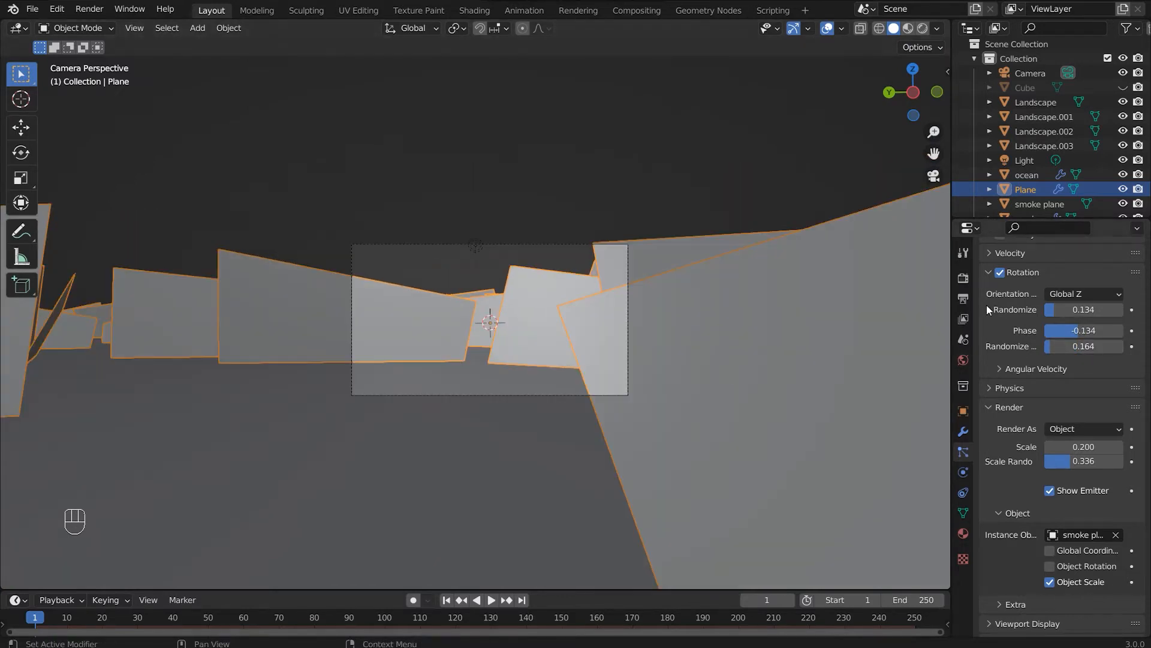
# Set the particle emission number to 700.
pyautogui.scroll(10, 1029, 308)
pyautogui.click(1099, 402)
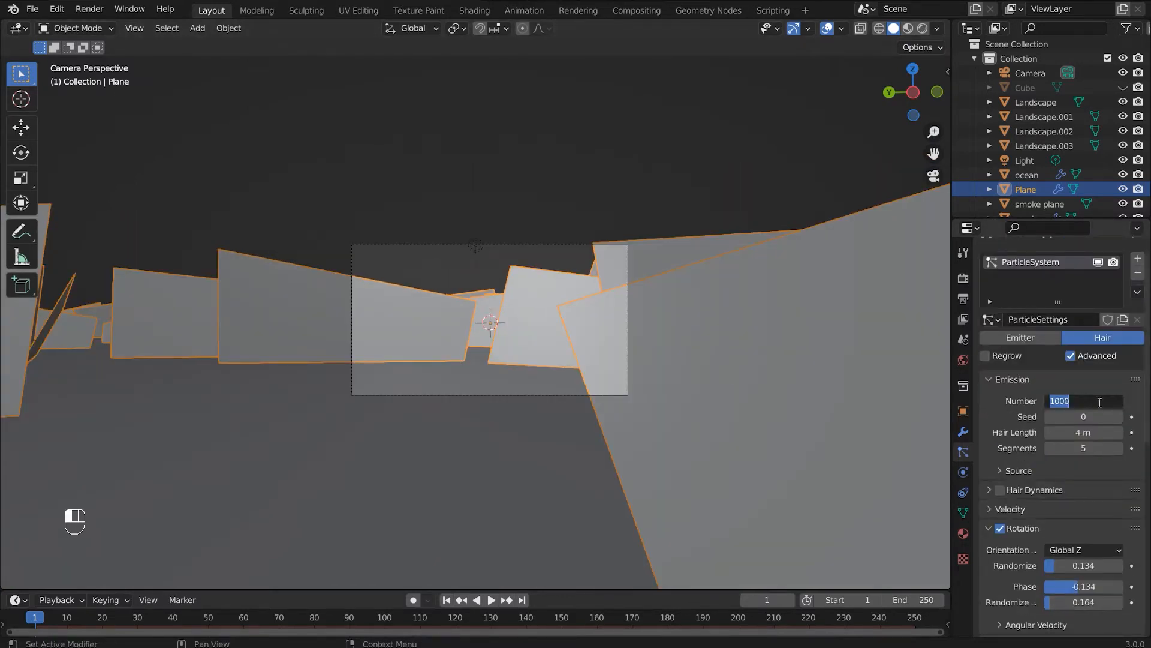
pyautogui.write('700')
pyautogui.press('Return')
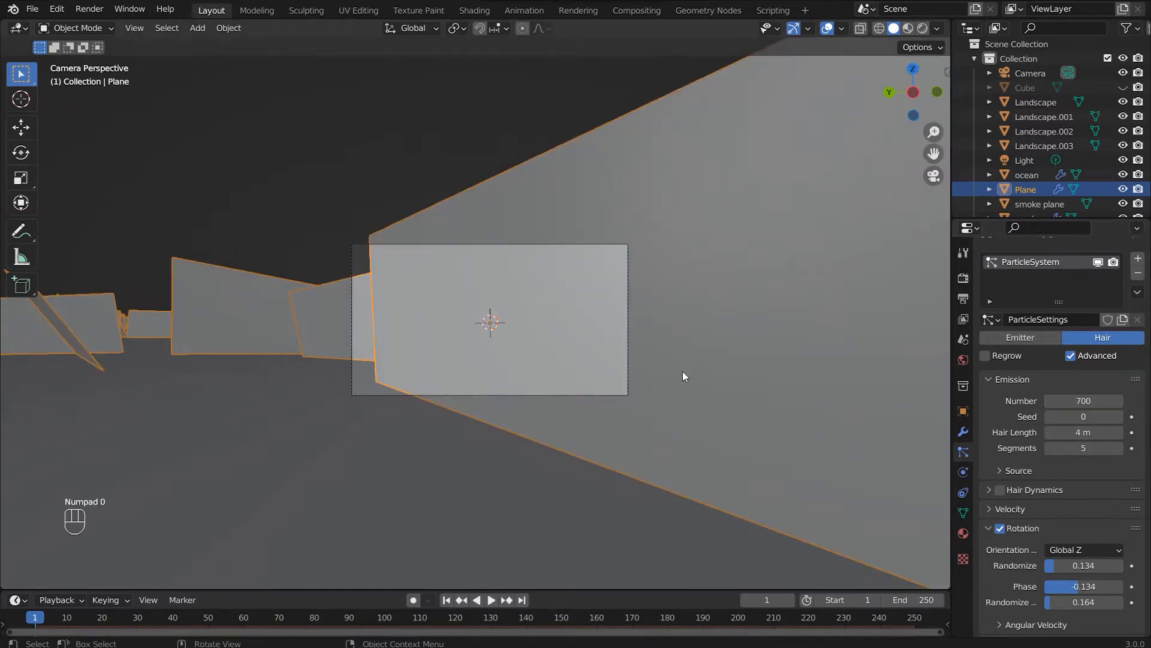
# Leave the camera view to show the particle-covered plane and switch it to Weight Paint mode.
pyautogui.scroll(-2, 669, 367)
pyautogui.moveTo(655, 361); pyautogui.dragTo(602, 301, button='middle')
pyautogui.scroll(-5, 583, 416)
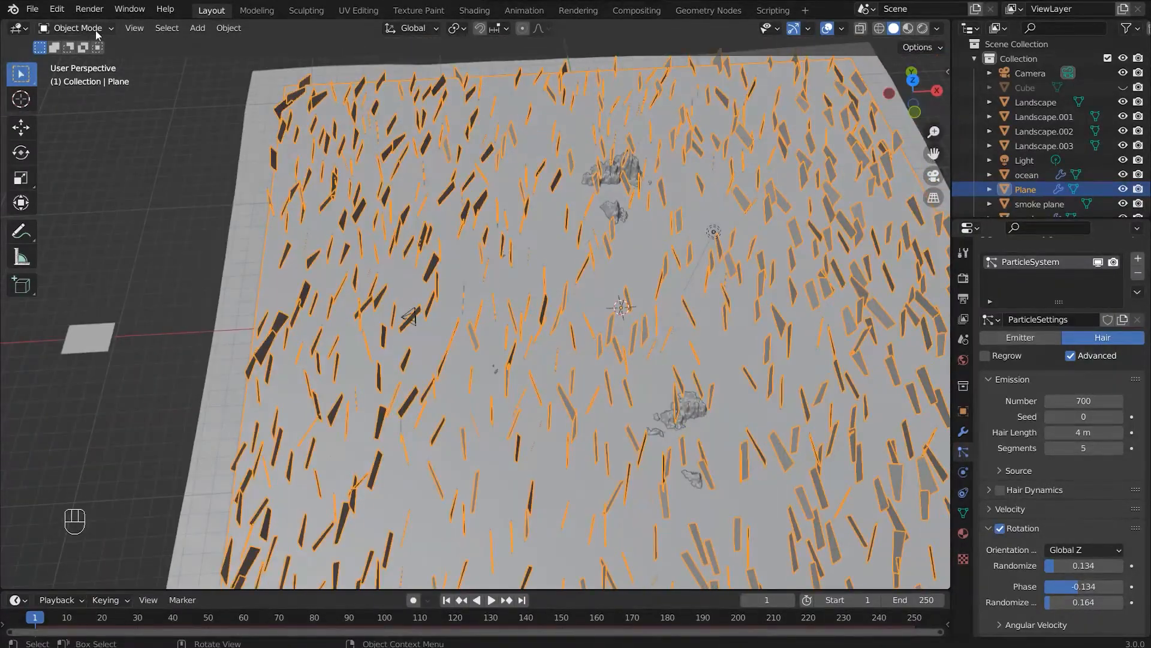
pyautogui.click(63, 28)
pyautogui.click(84, 109)
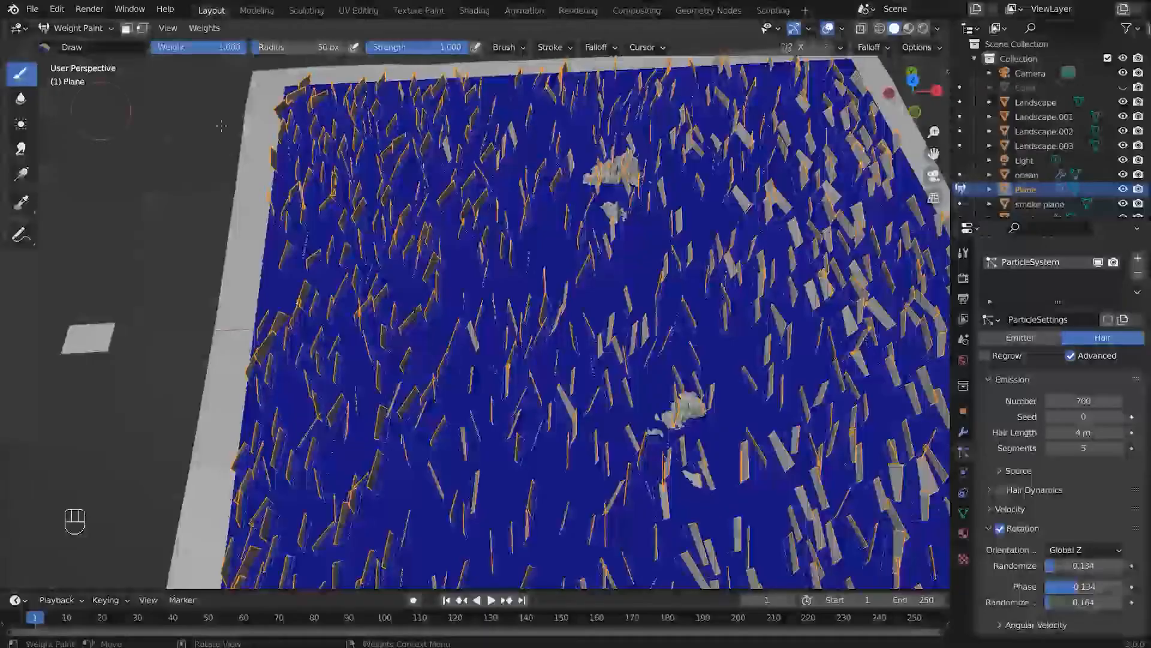
# From the top view, enlarge the weight brush radius to 184 px and try painting on the plane.
pyautogui.press('KP_7')
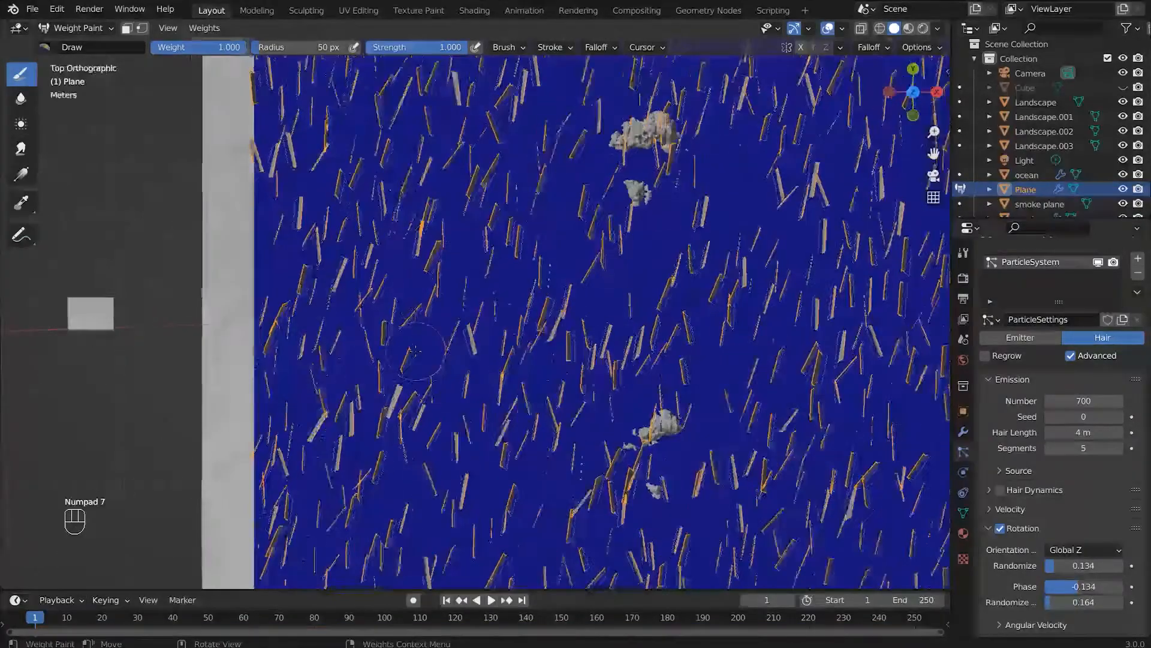
pyautogui.scroll(4, 399, 338)
pyautogui.scroll(-5, 404, 332)
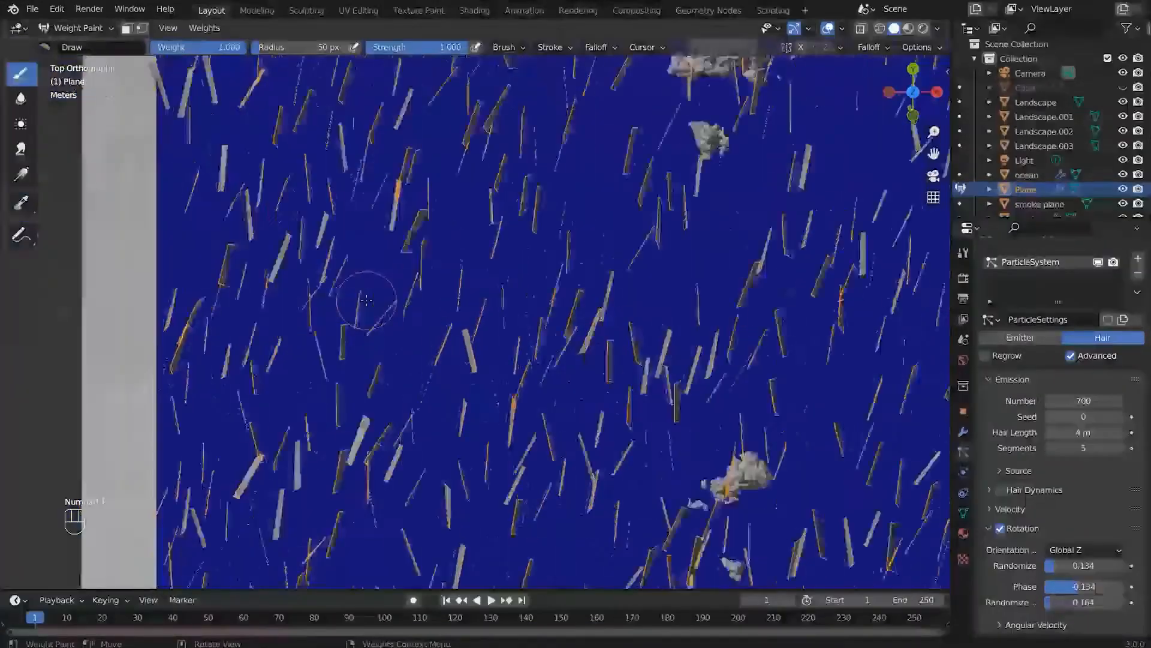
pyautogui.scroll(-1, 506, 343)
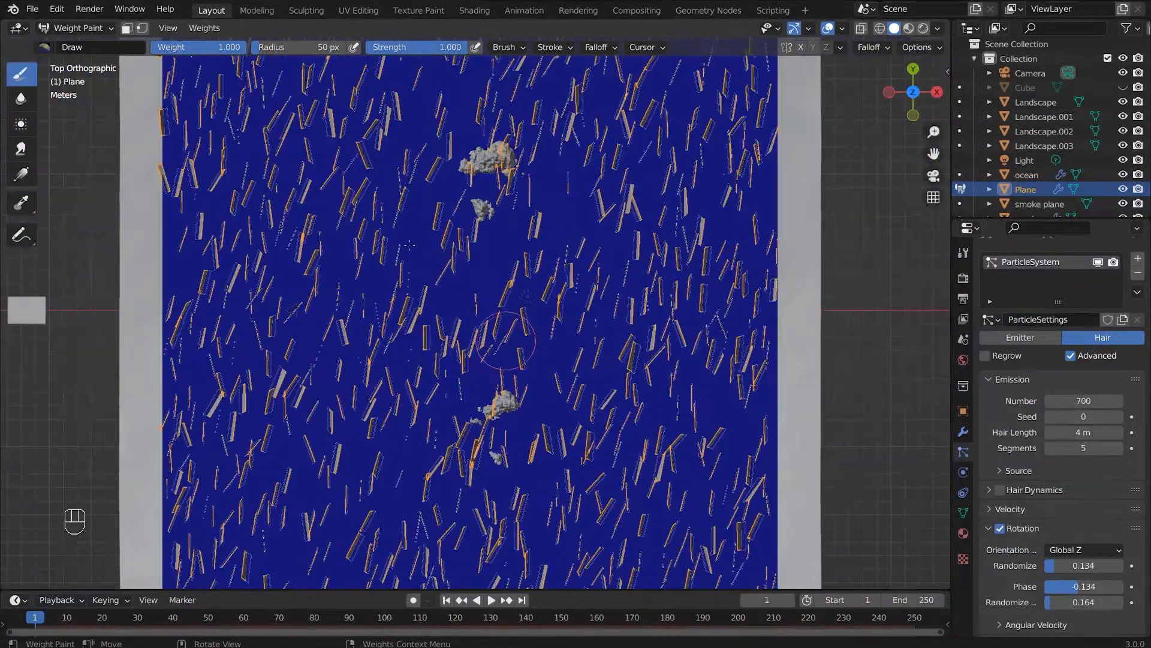
pyautogui.press('f')
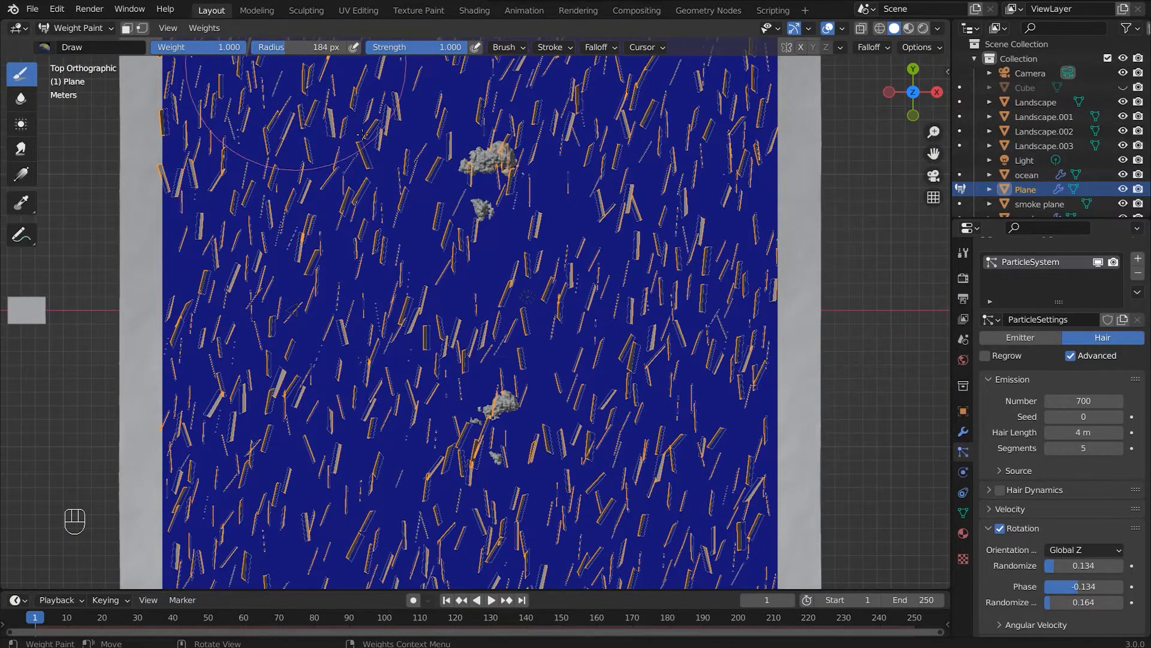
pyautogui.click(646, 298)
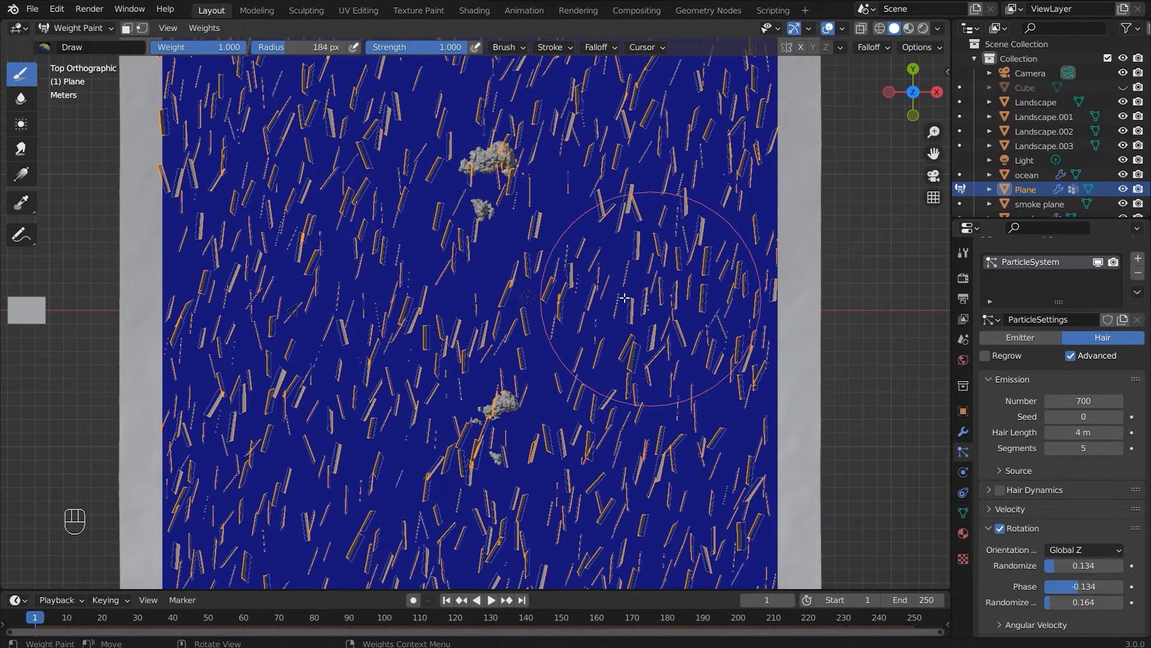
# In Edit Mode, select the plane's whole mesh and subdivide it with 10 cuts.
pyautogui.press('Tab')
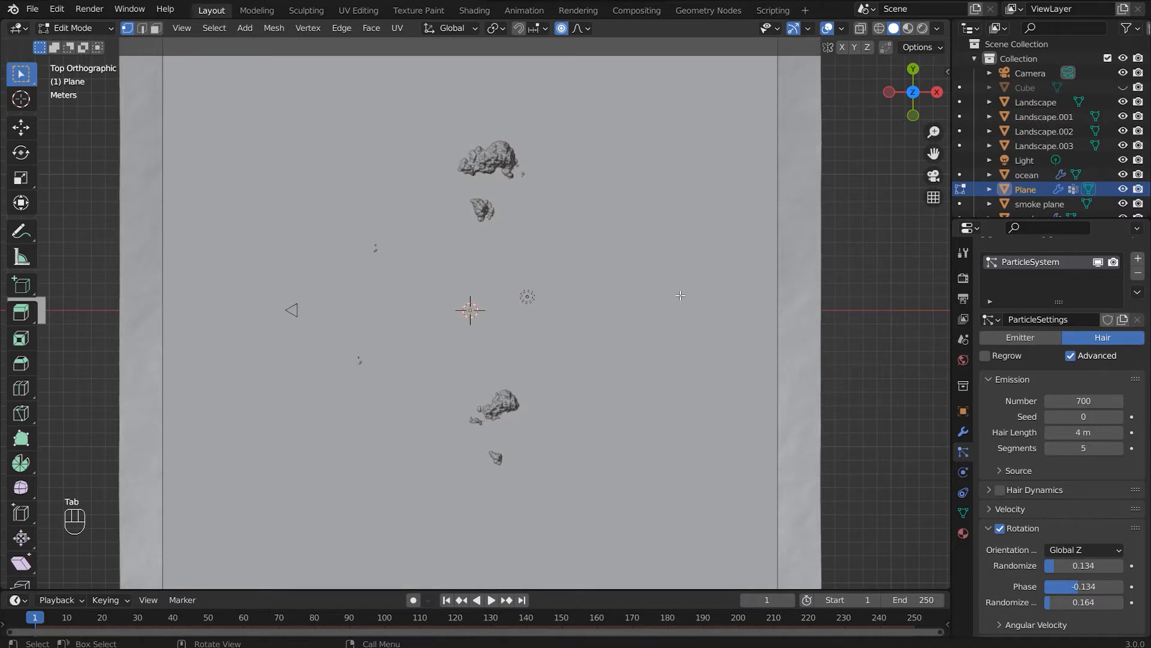
pyautogui.moveTo(677, 291); pyautogui.dragTo(674, 262, button='middle')
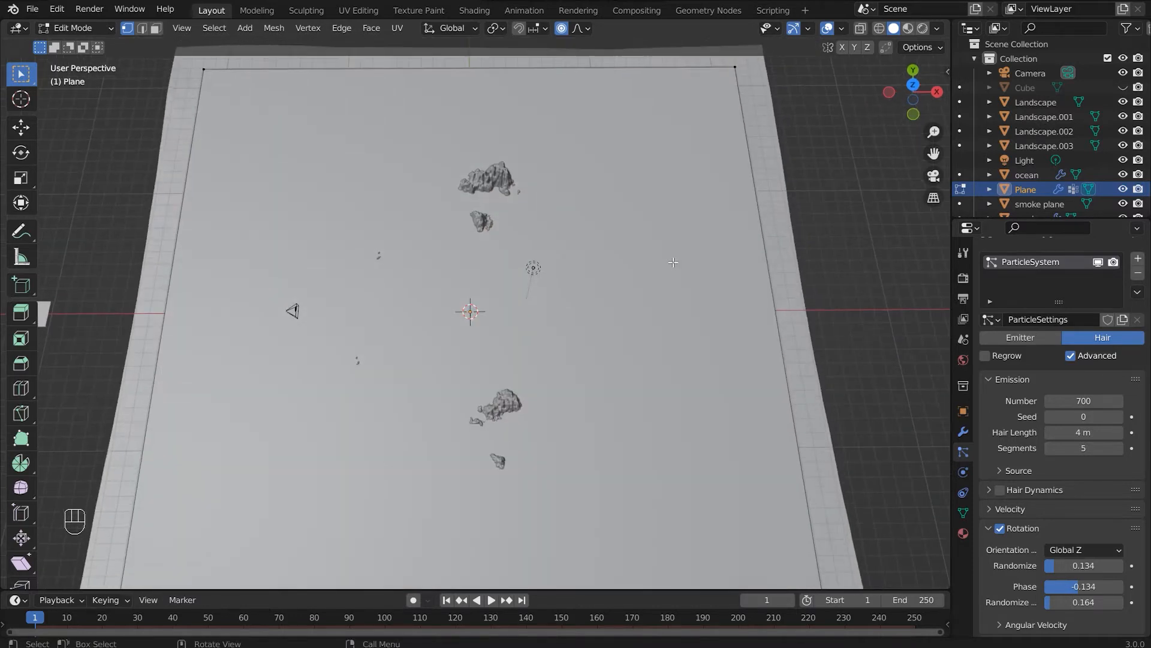
pyautogui.rightClick(675, 263)
pyautogui.press('a')
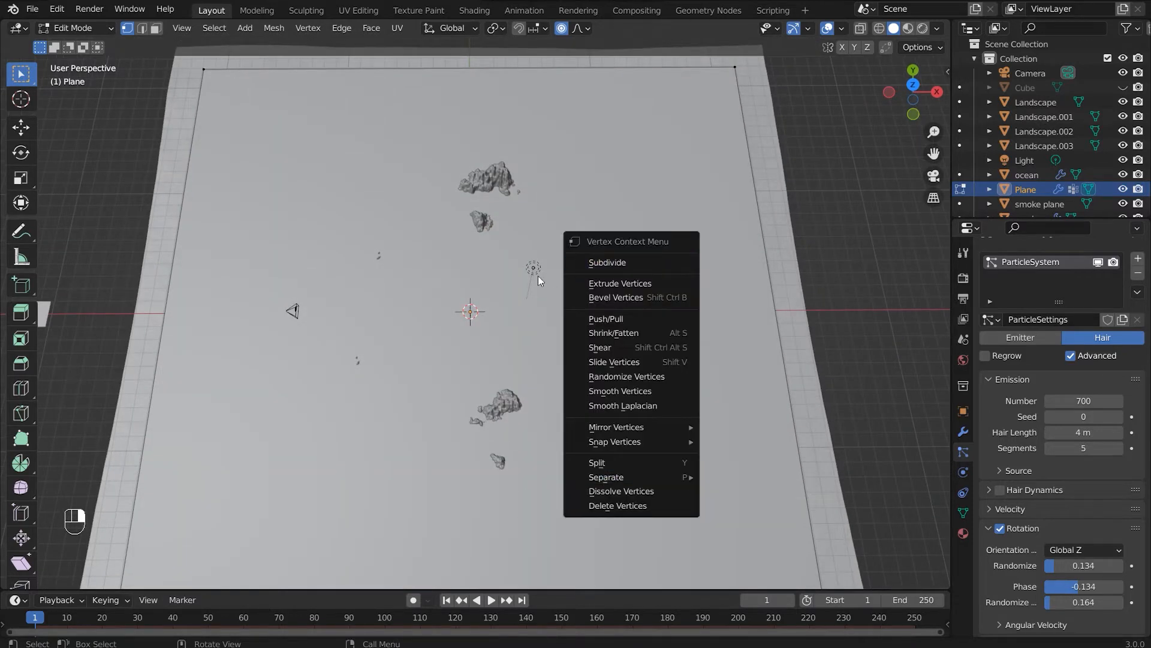
pyautogui.press('a')
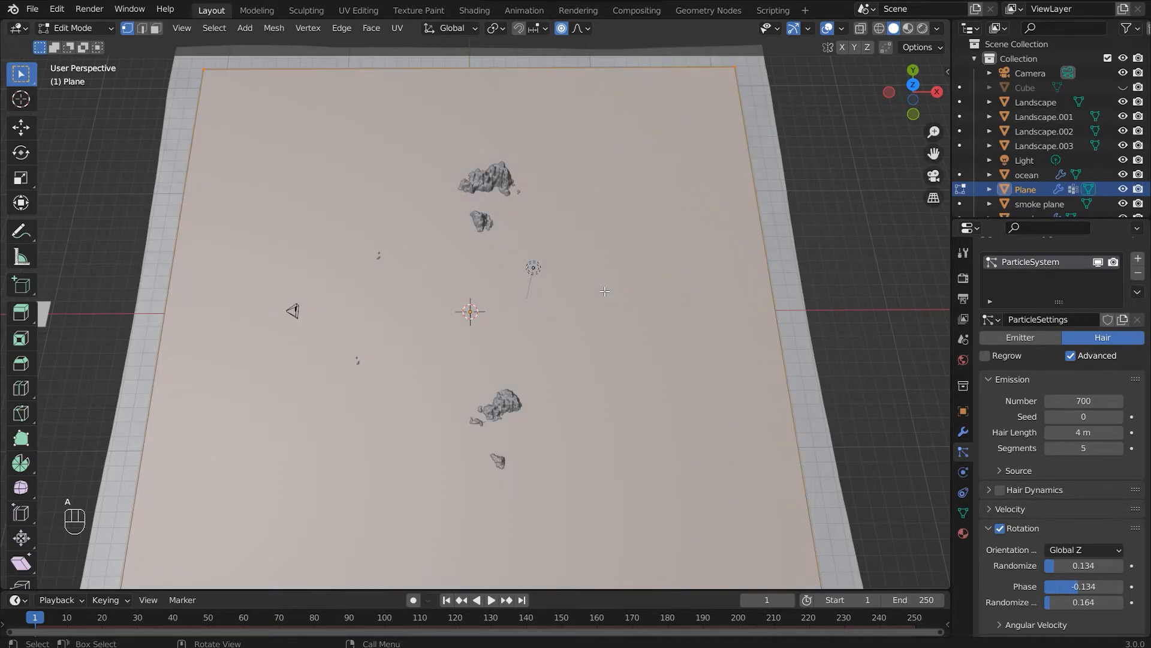
pyautogui.rightClick(605, 291)
pyautogui.click(604, 291)
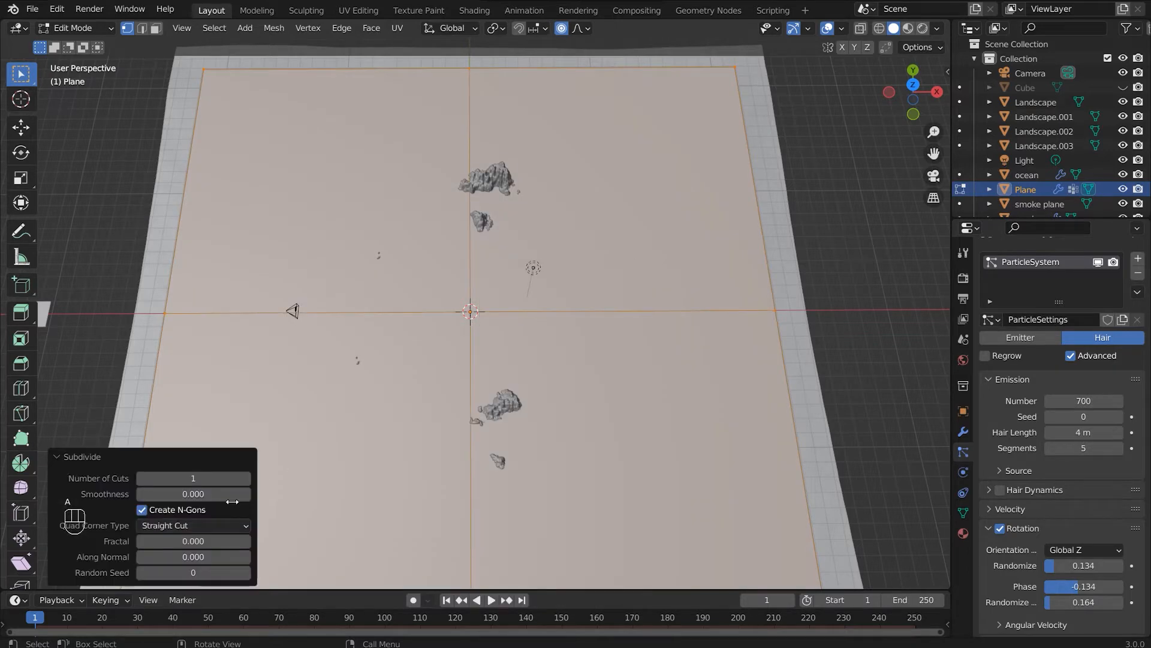
pyautogui.click(193, 478)
pyautogui.write('10')
pyautogui.press('Return')
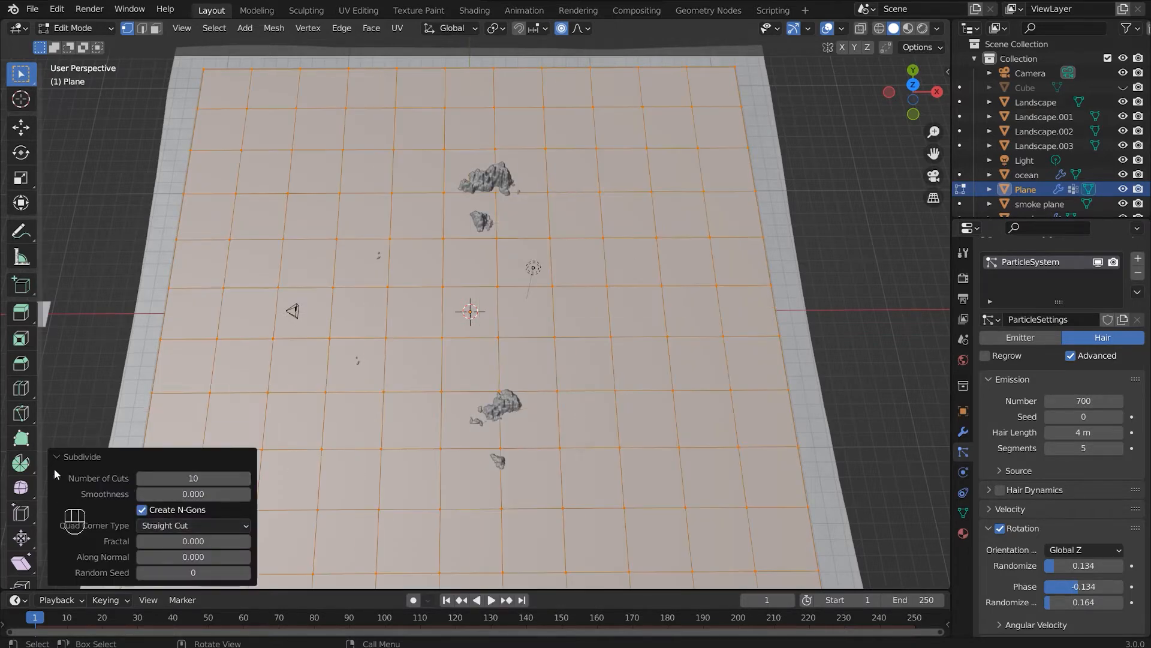
# Subdivide the plane's entire mesh once more with 1 cut.
pyautogui.click(325, 439)
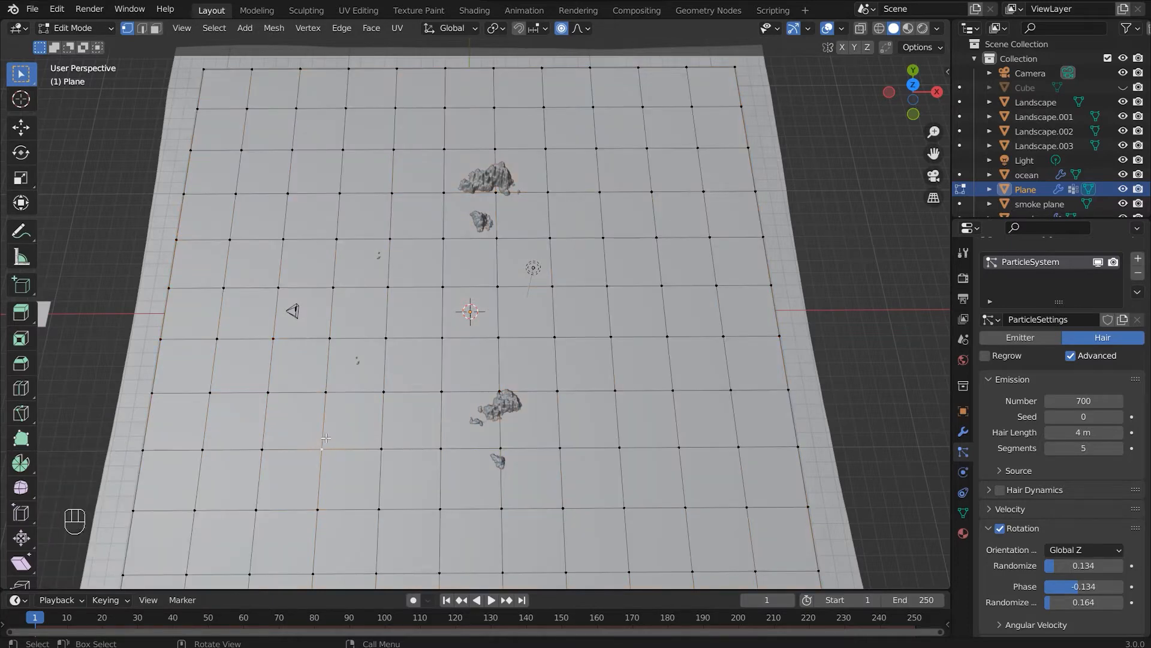
pyautogui.press('a')
pyautogui.rightClick(326, 439)
pyautogui.click(294, 327)
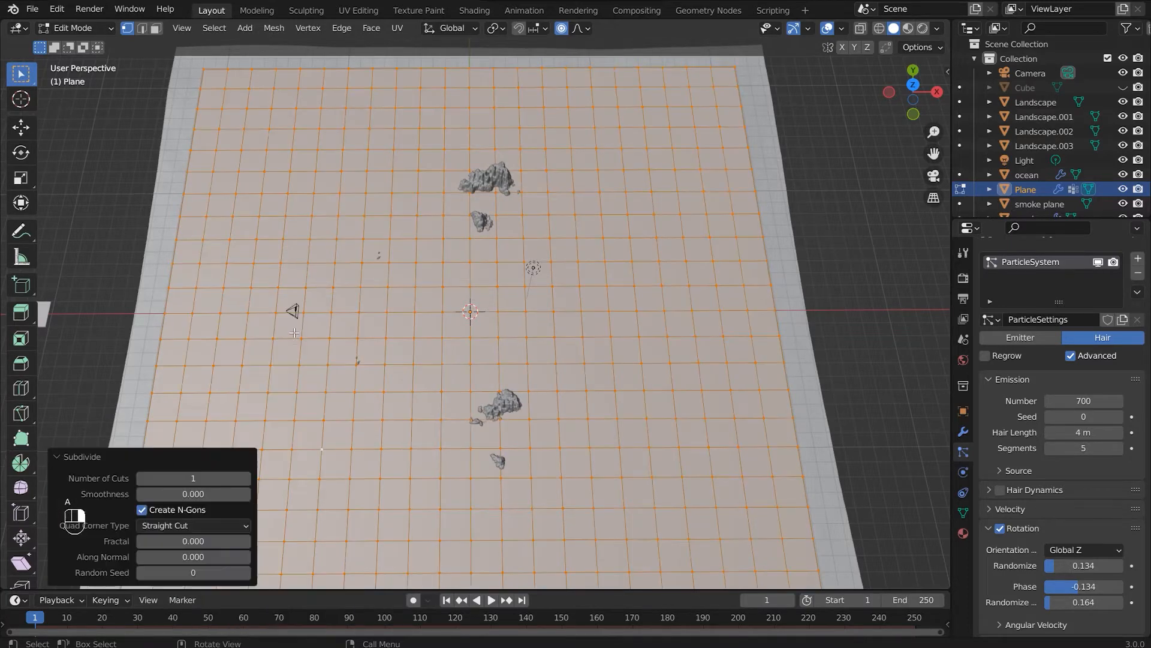
pyautogui.click(518, 387)
# Weight-paint the area between the rocks out to the plane's +X edge at weight 1.000, and return to Object Mode.
pyautogui.press('Tab')
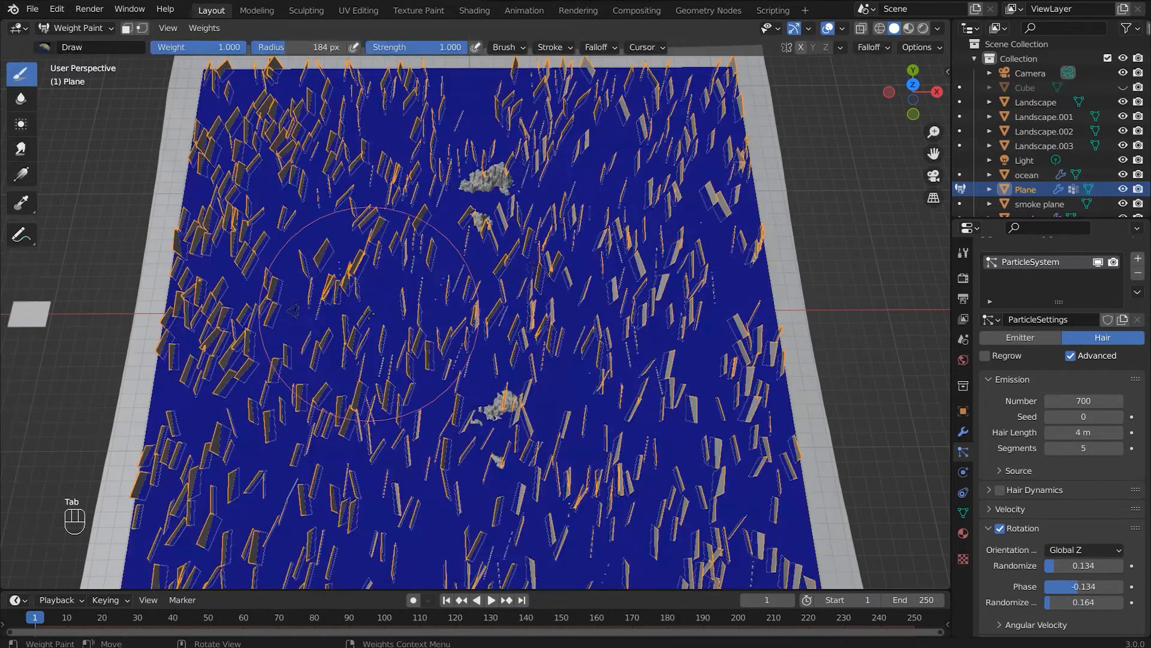
pyautogui.press('KP_7')
pyautogui.moveTo(446, 267)
pyautogui.mouseDown()
pyautogui.moveTo(473, 277)
pyautogui.moveTo(457, 277)
pyautogui.moveTo(492, 252)
pyautogui.moveTo(444, 318)
pyautogui.moveTo(540, 336)
pyautogui.moveTo(707, 308)
pyautogui.moveTo(744, 282)
pyautogui.moveTo(576, 204)
pyautogui.moveTo(706, 218)
pyautogui.moveTo(741, 255)
pyautogui.moveTo(419, 335)
pyautogui.moveTo(414, 360)
pyautogui.moveTo(690, 383)
pyautogui.moveTo(414, 360)
pyautogui.moveTo(395, 198)
pyautogui.mouseUp()
pyautogui.click(75, 28)
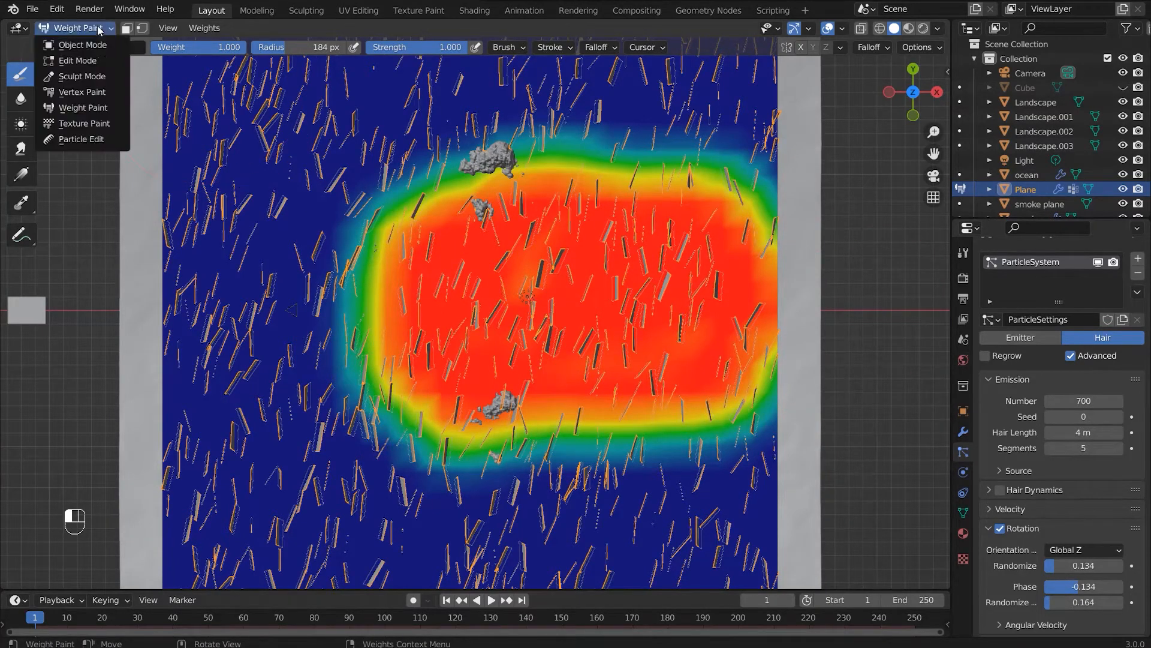
pyautogui.click(78, 44)
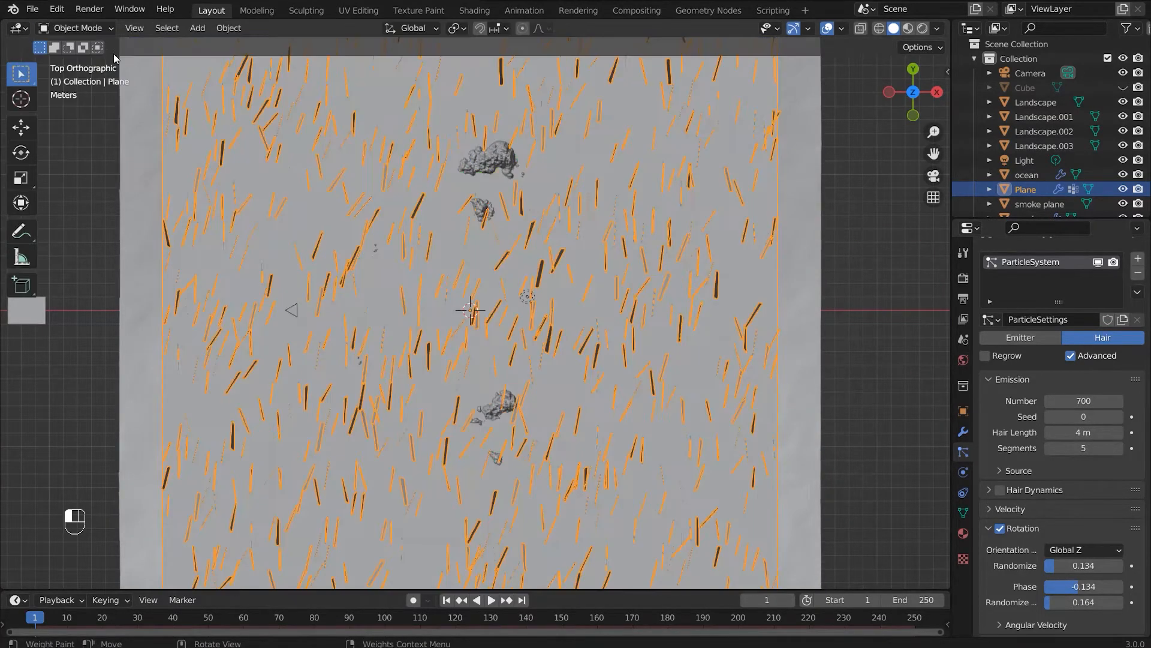
# Rename the plane's painted vertex group to "density".
pyautogui.click(964, 432)
pyautogui.click(964, 452)
pyautogui.scroll(-10, 1020, 480)
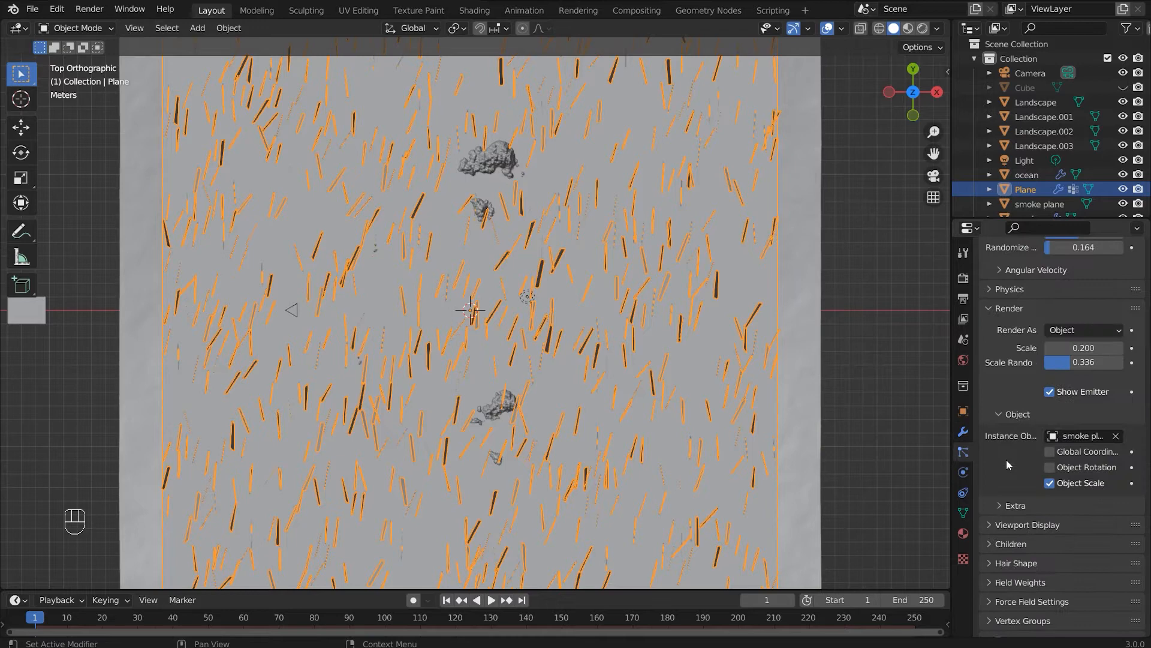
pyautogui.click(964, 513)
pyautogui.doubleClick(1025, 295)
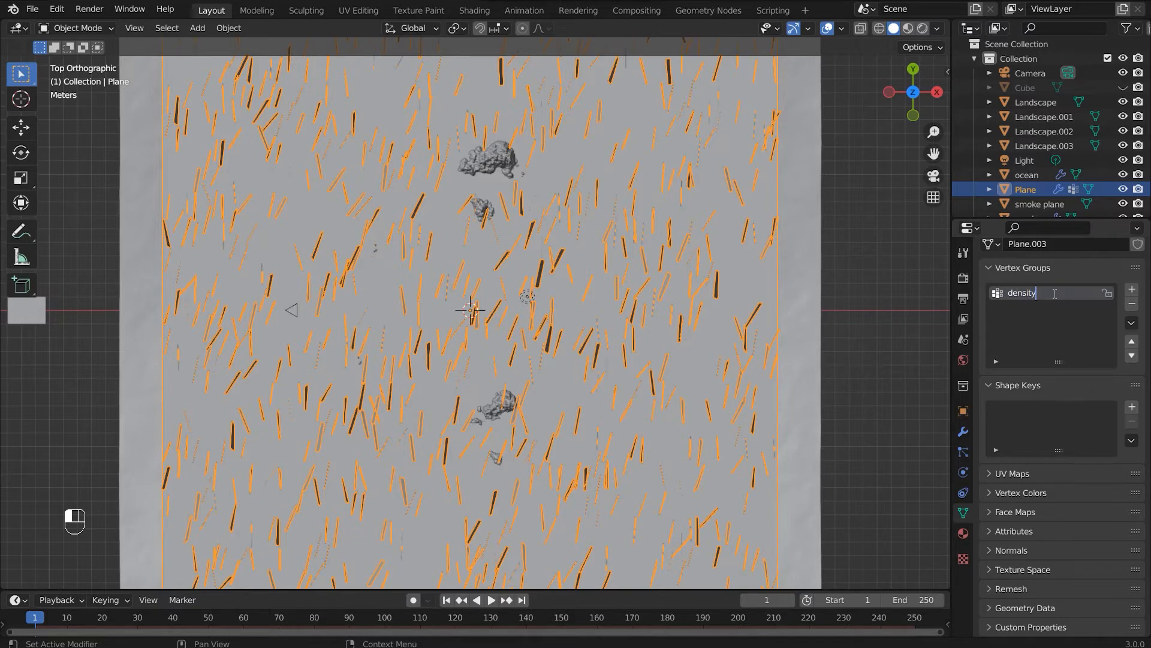
# Assign the density vertex group to the Density setting of the plane's particle system.
pyautogui.click(963, 431)
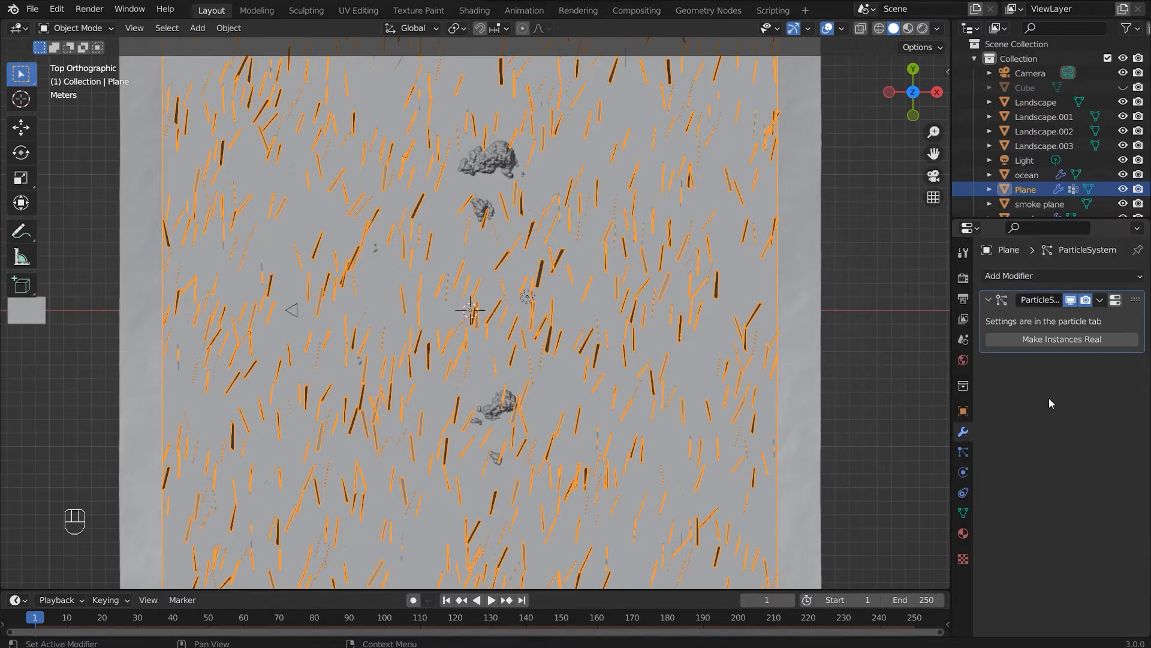
pyautogui.click(963, 452)
pyautogui.scroll(-10, 1116, 421)
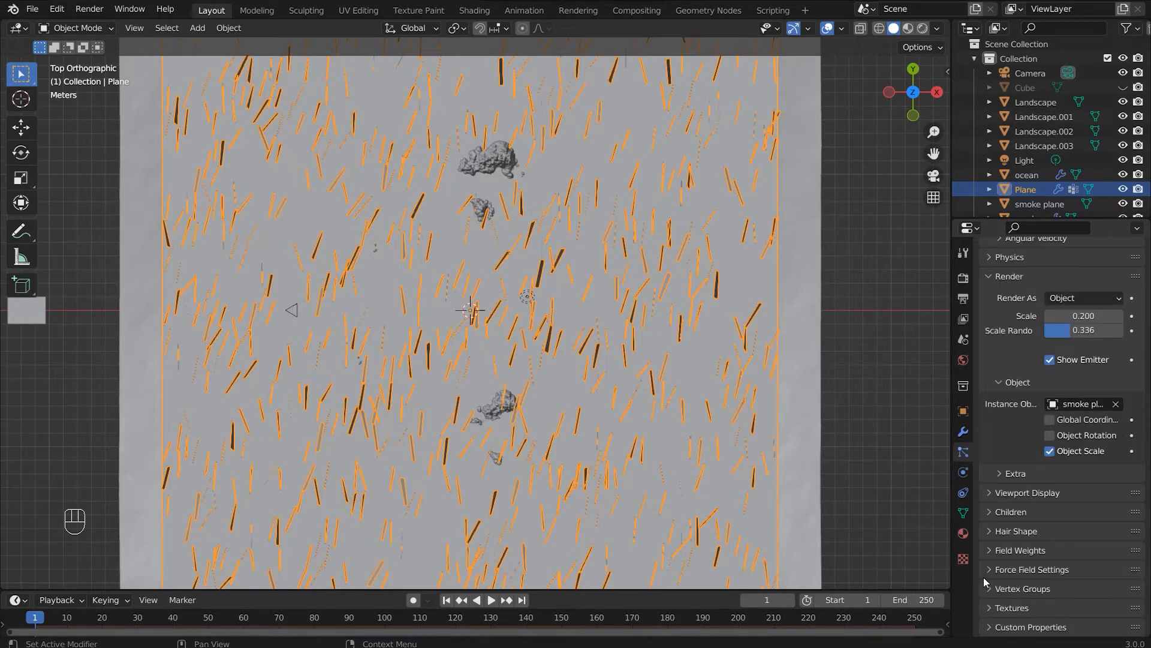
pyautogui.click(990, 589)
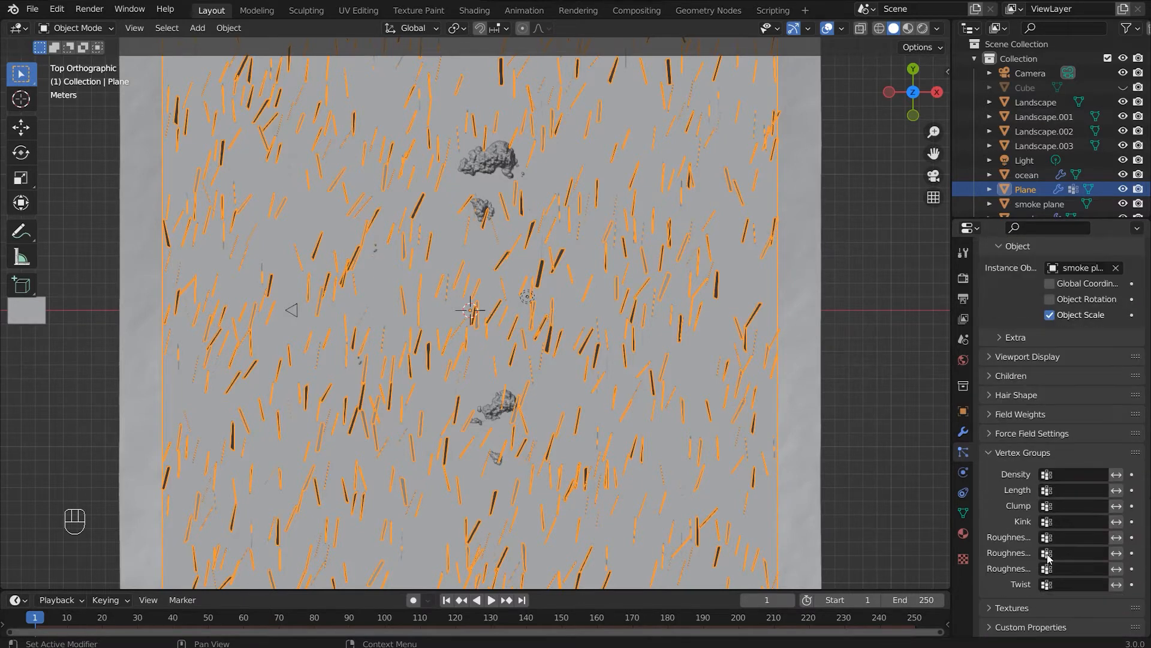
pyautogui.click(1048, 475)
pyautogui.click(1062, 493)
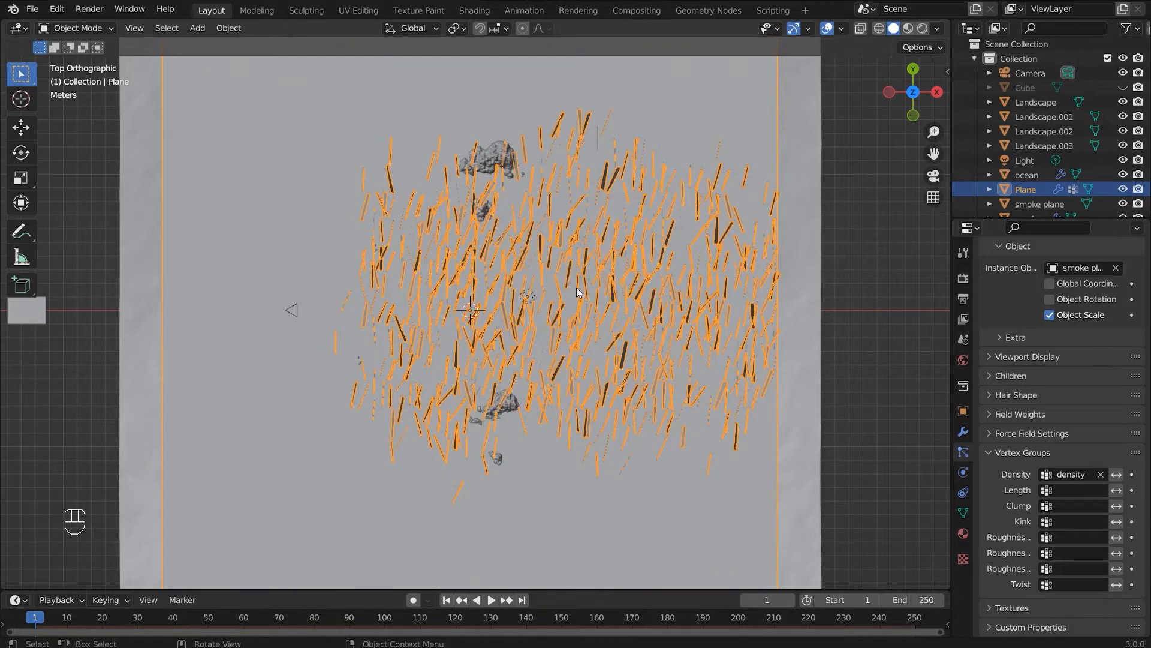
# Look through the scene camera at the scattered smoke planes and display the viewport in Rendered shading.
pyautogui.moveTo(577, 286); pyautogui.dragTo(644, 244, button='middle')
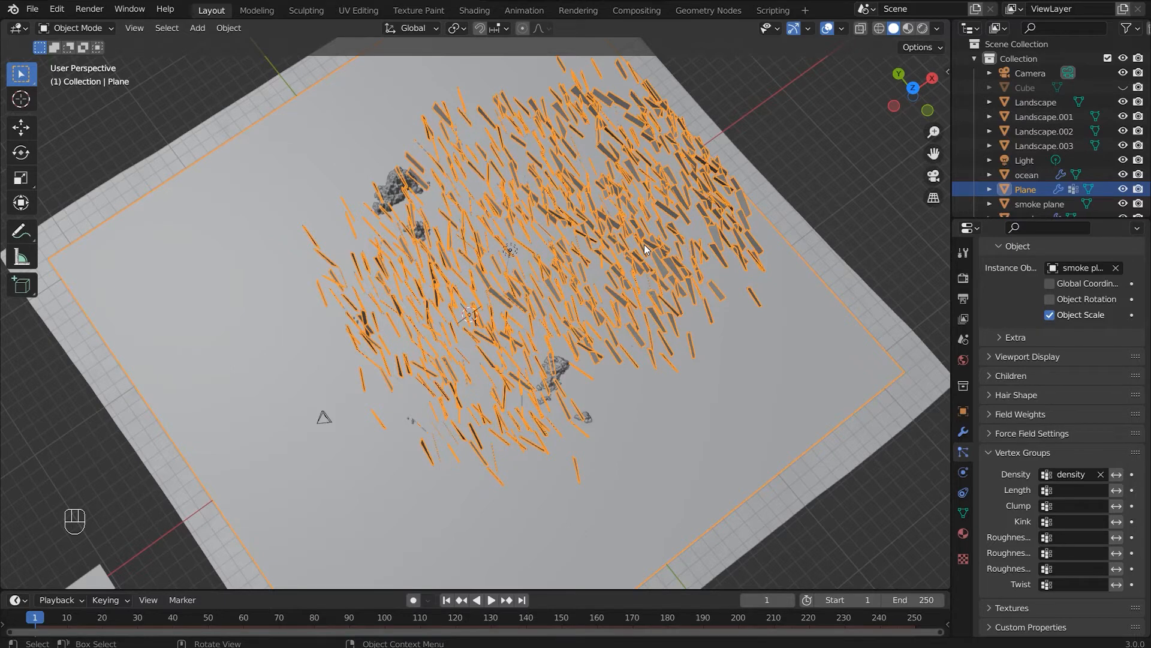
pyautogui.press('KP_0')
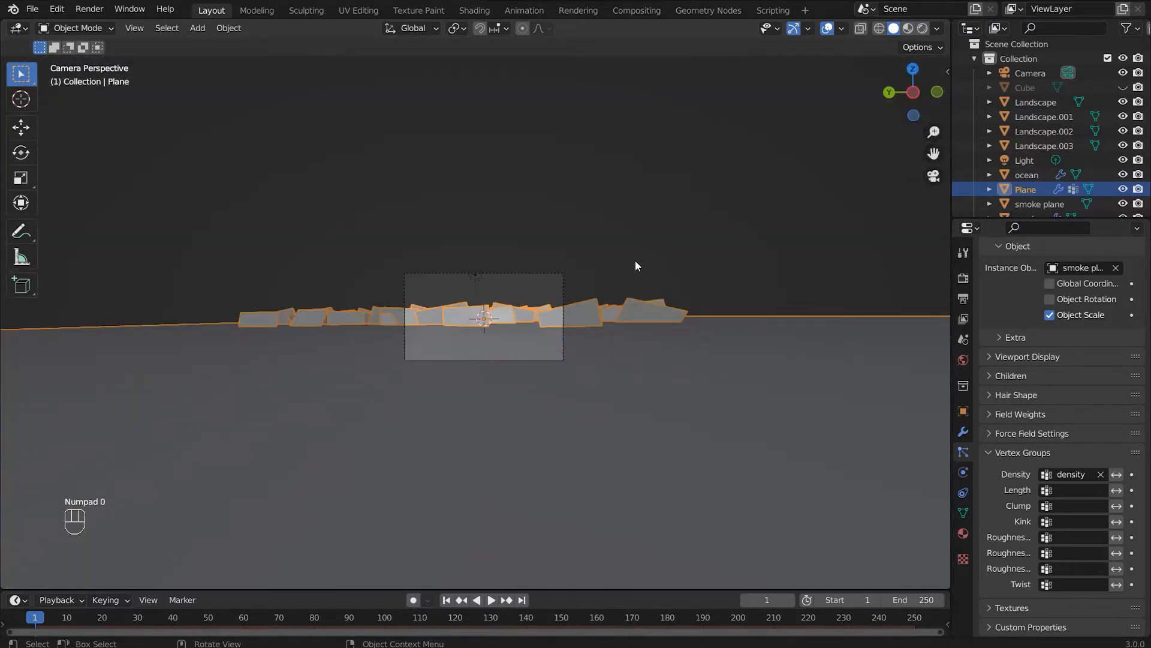
pyautogui.scroll(3, 633, 268)
pyautogui.scroll(-2, 633, 267)
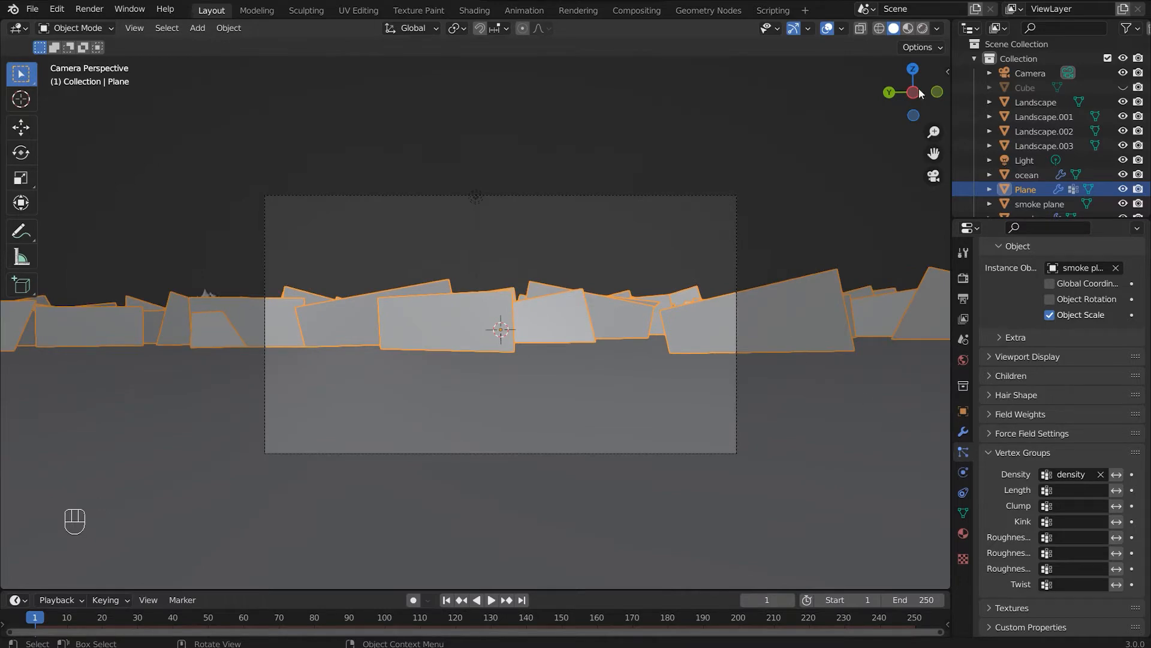
pyautogui.click(922, 29)
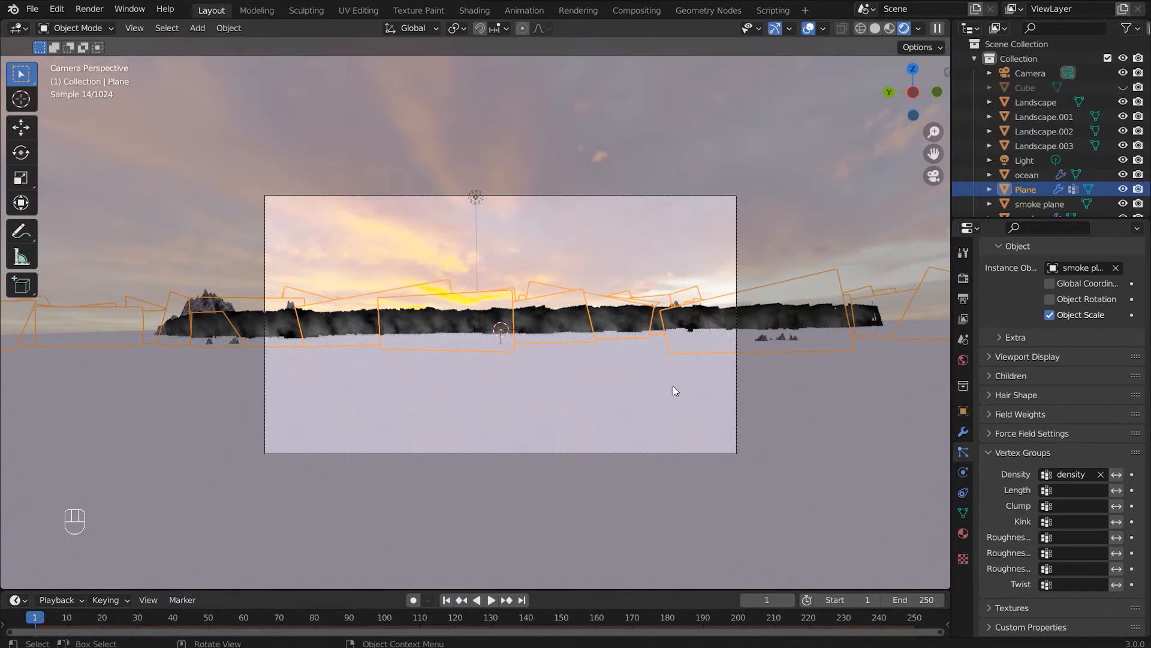
# Raise the Transparent max bounces in the Cycles light paths to 128.
pyautogui.click(963, 278)
pyautogui.scroll(5, 1050, 319)
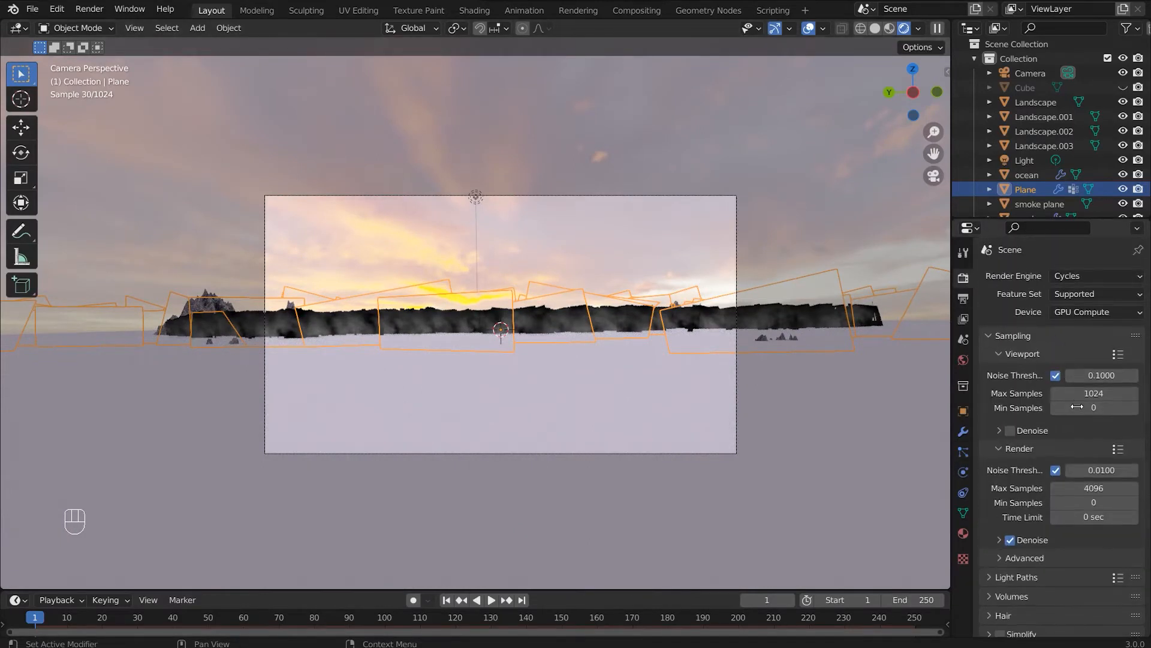
pyautogui.scroll(-3, 1073, 420)
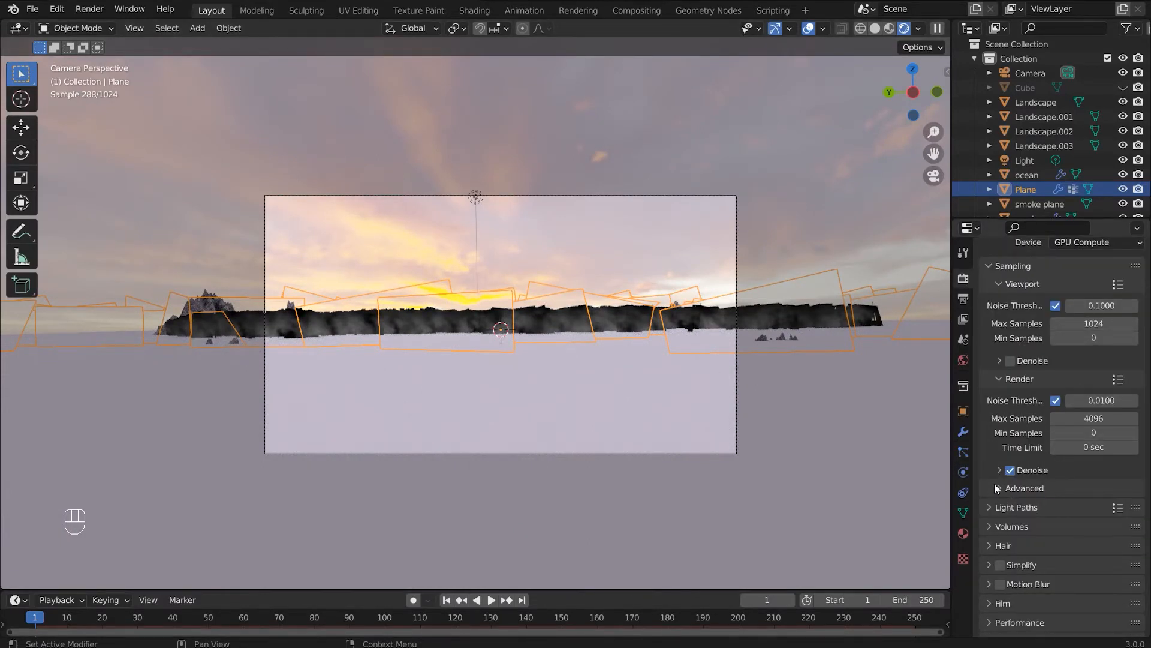
pyautogui.scroll(-7, 992, 506)
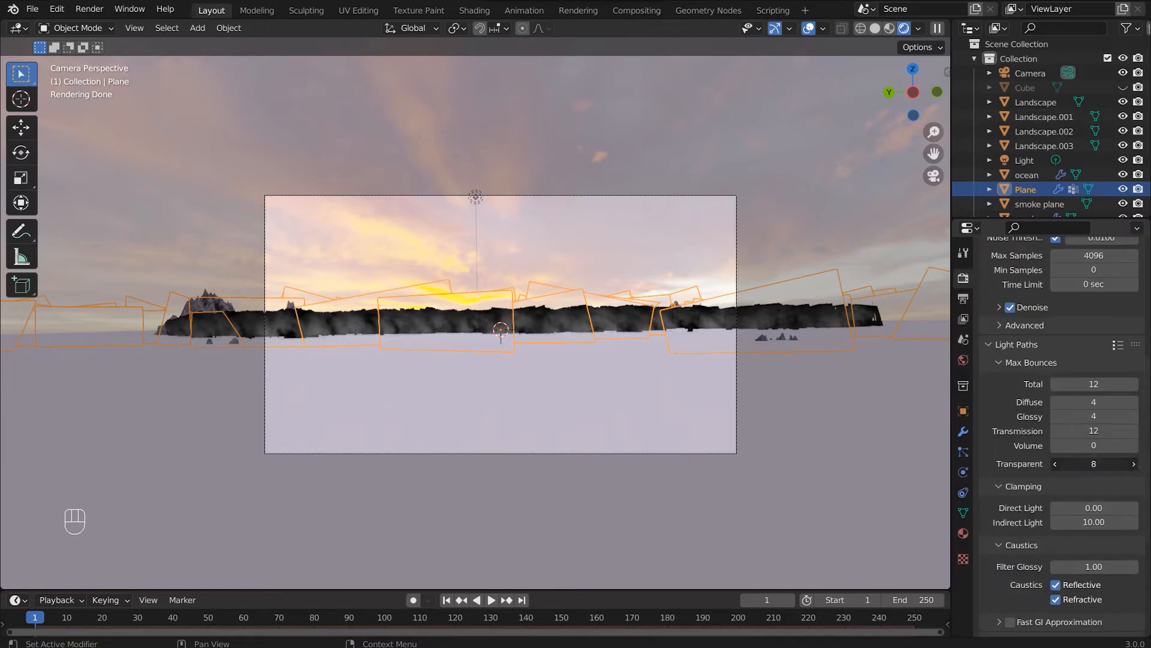
pyautogui.press('Return')
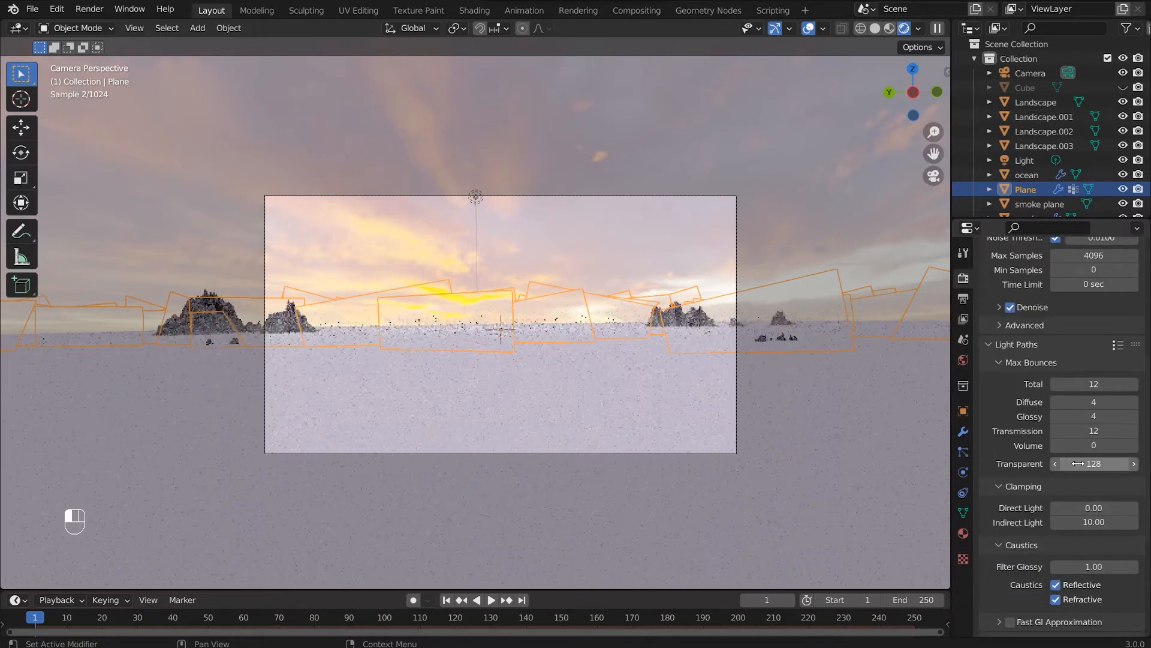
pyautogui.scroll(2, 415, 353)
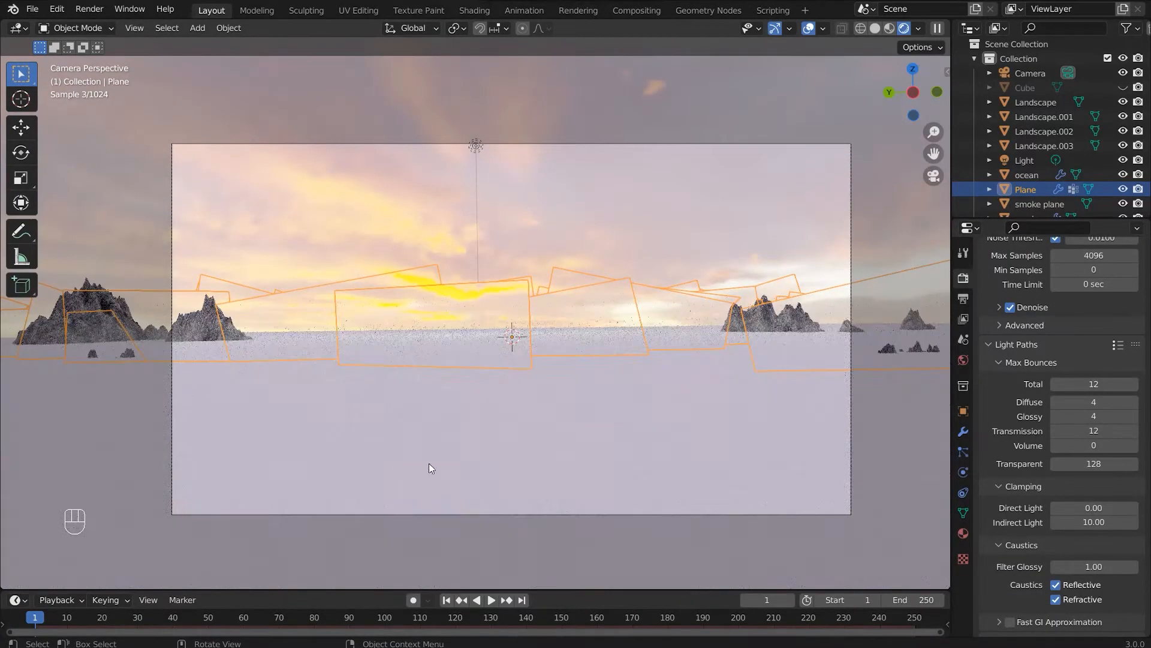
pyautogui.click(469, 458)
pyautogui.click(963, 432)
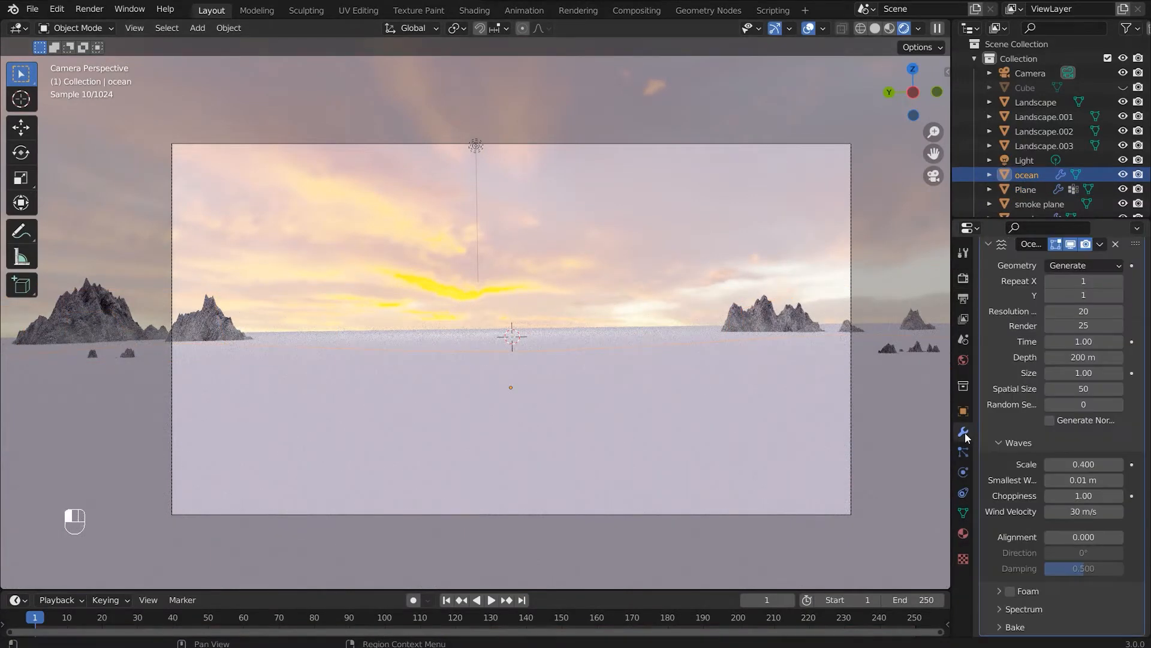
pyautogui.scroll(2, 1056, 441)
pyautogui.scroll(-2, 1019, 441)
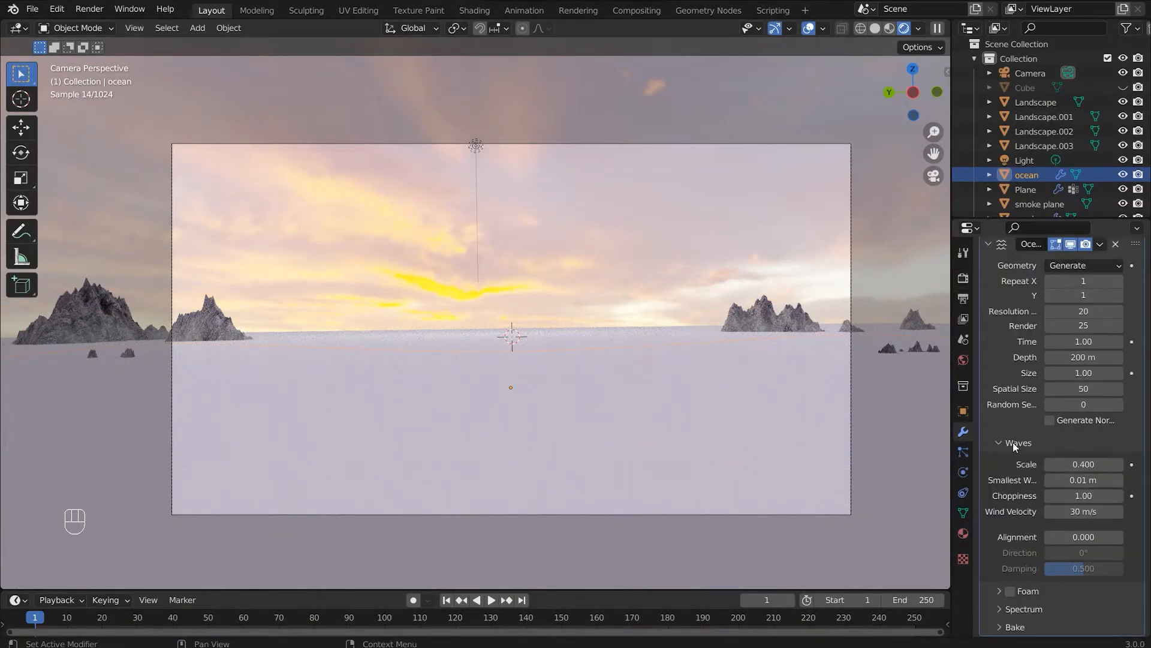
pyautogui.click(963, 452)
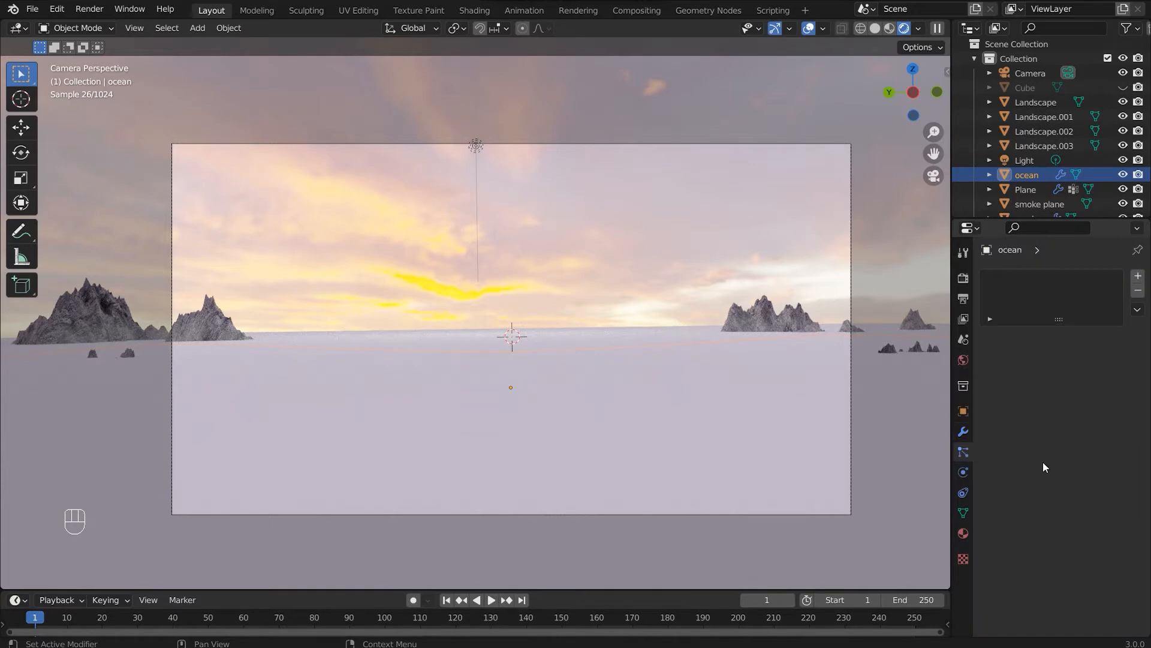
# Select the particle-emitting plane and turn off Show Emitter in its particle render settings.
pyautogui.click(720, 387)
pyautogui.scroll(-8, 1051, 490)
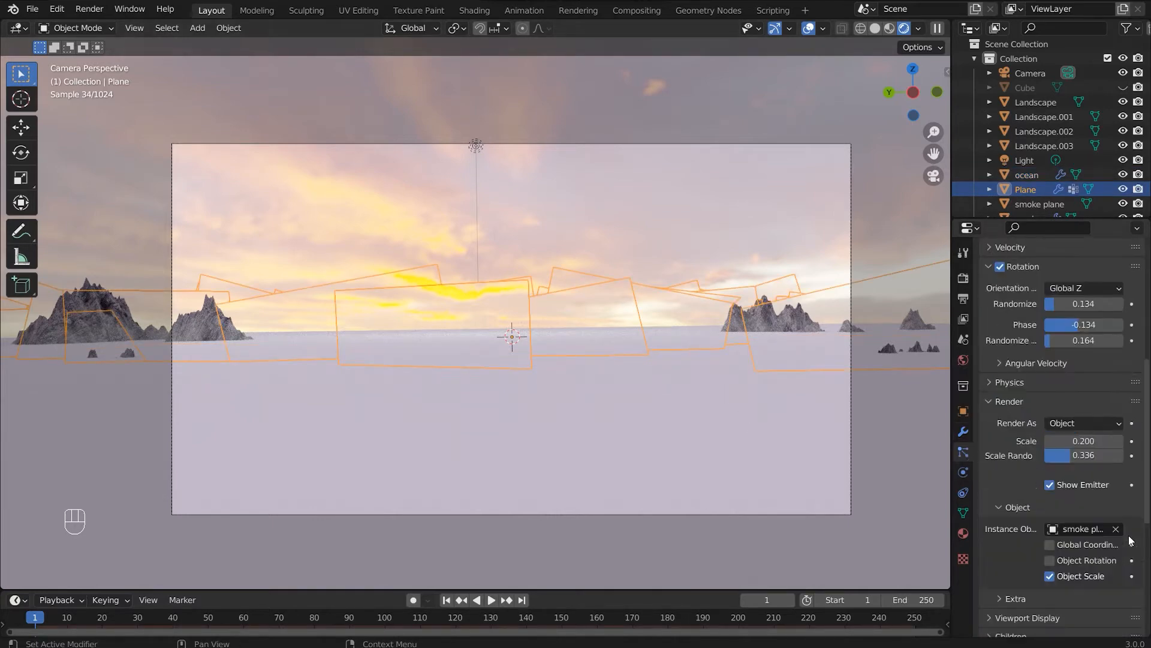
pyautogui.click(1050, 485)
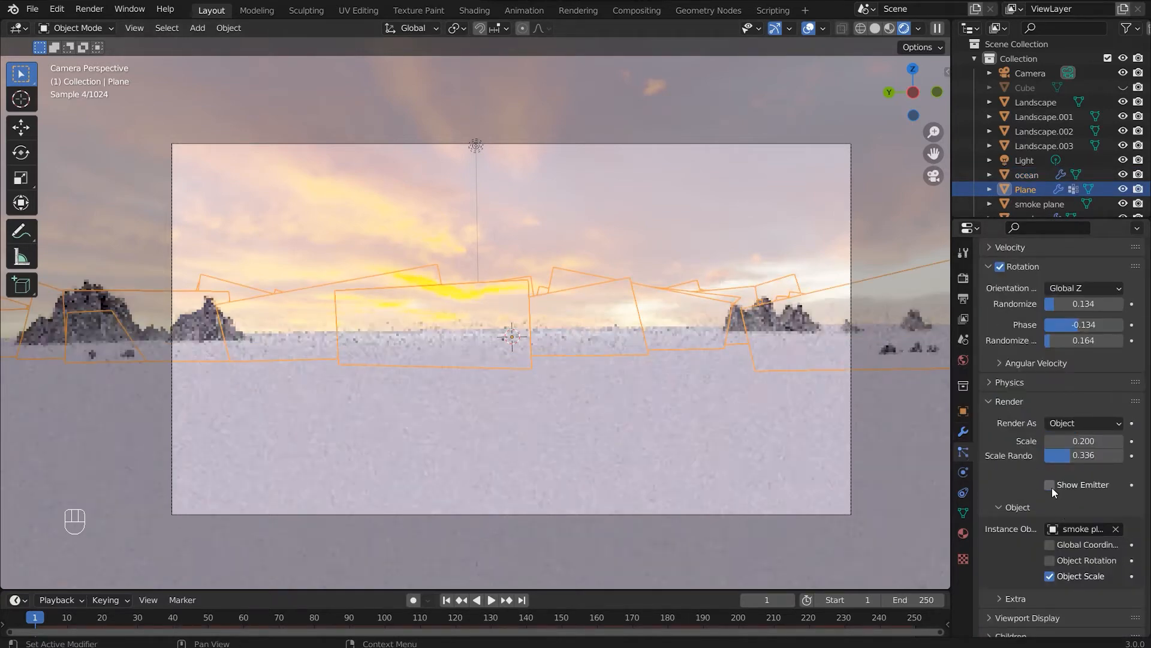
# Give the emitter plane a new material with Alpha set to 0, and deselect the plane.
pyautogui.click(963, 533)
pyautogui.click(1086, 345)
pyautogui.scroll(-15, 1054, 454)
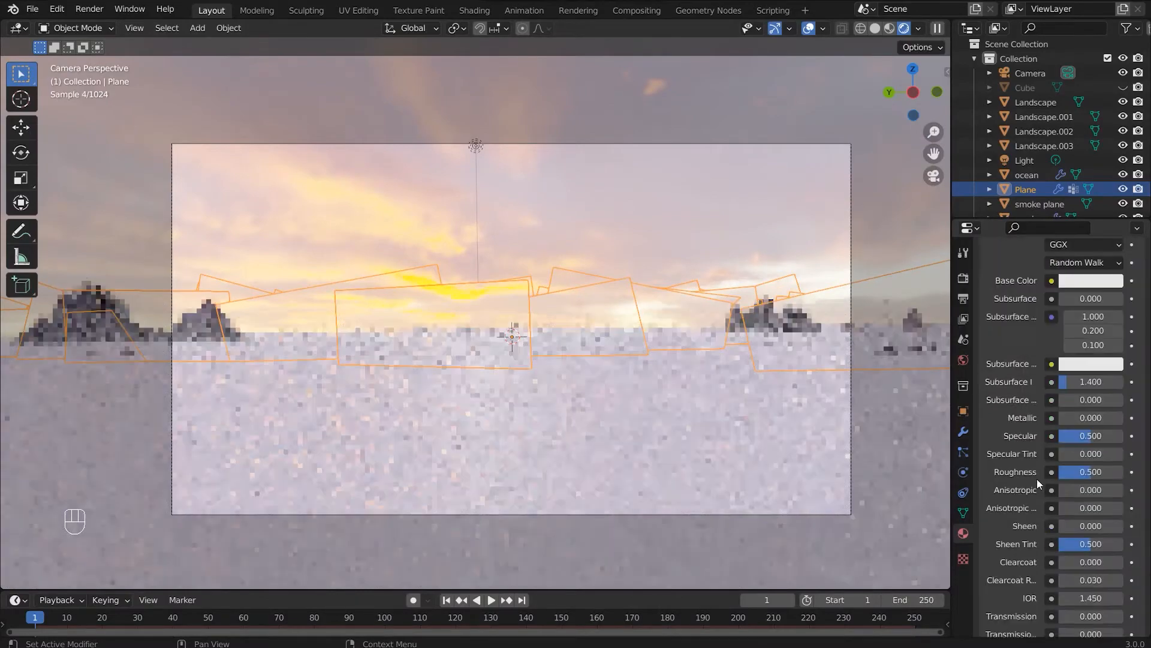
pyautogui.moveTo(1099, 363); pyautogui.dragTo(1029, 365)
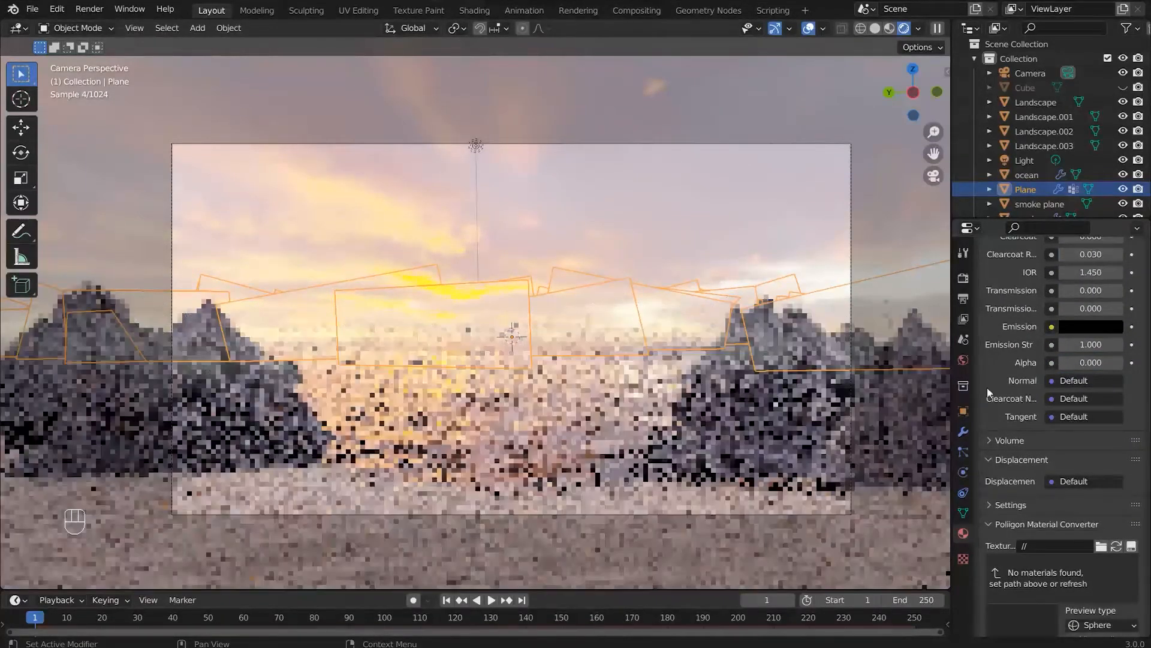
pyautogui.click(866, 152)
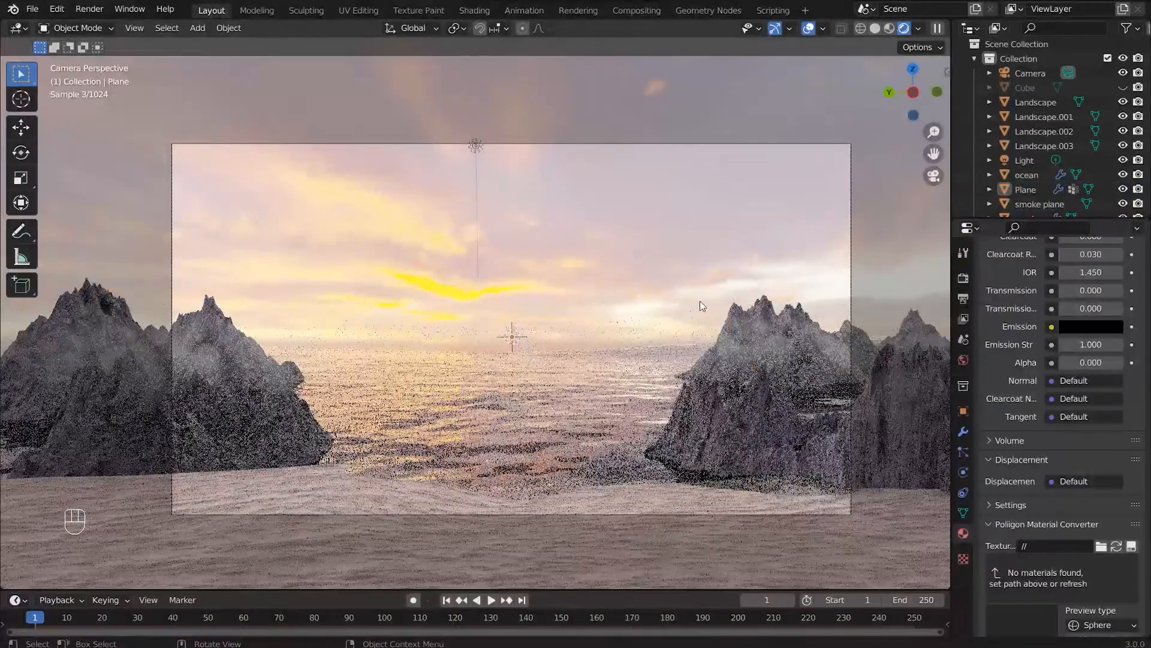
# Move the emitter plane down about 0.82 m along the global Z axis.
pyautogui.click(559, 337)
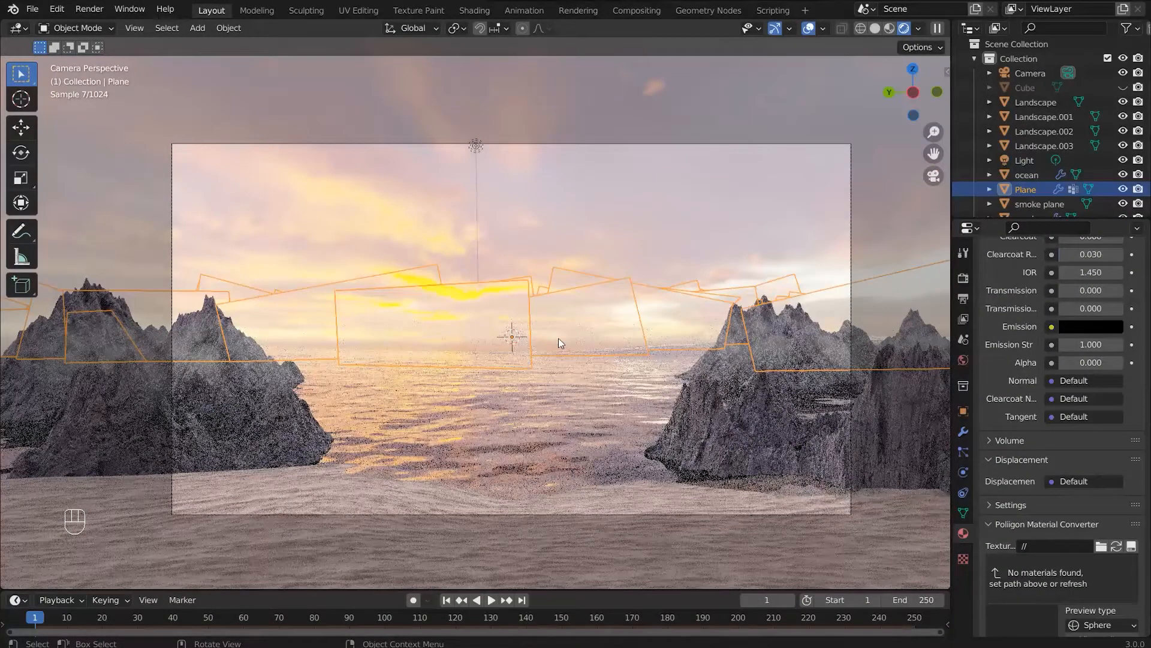
pyautogui.press('g')
pyautogui.press('z')
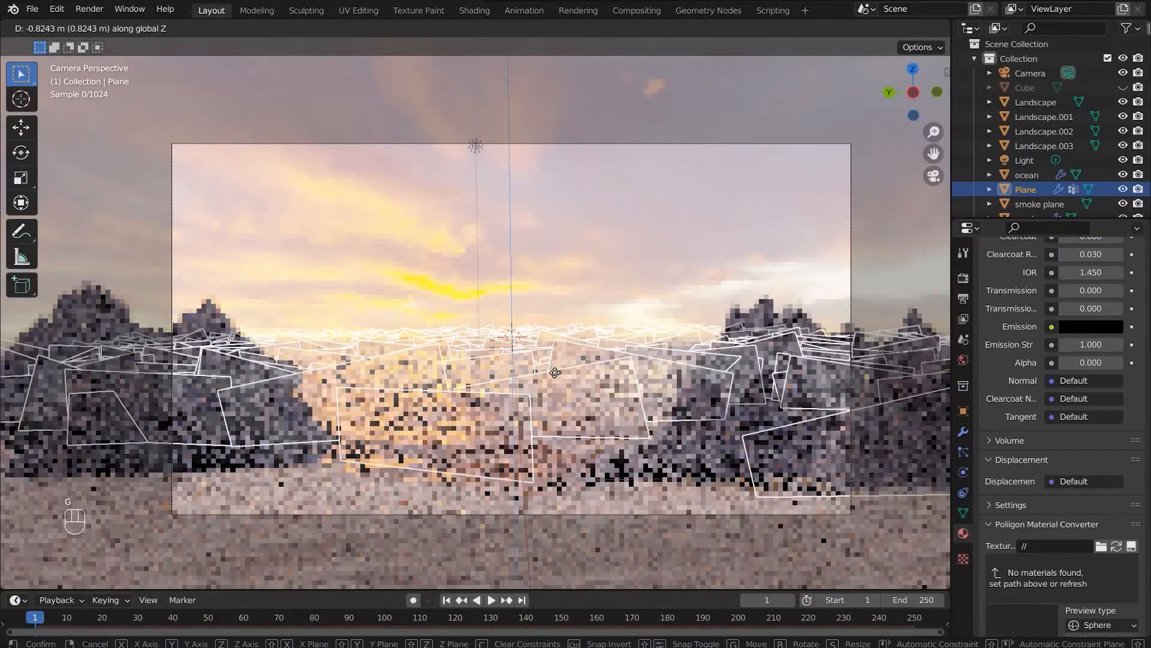
pyautogui.click(554, 373)
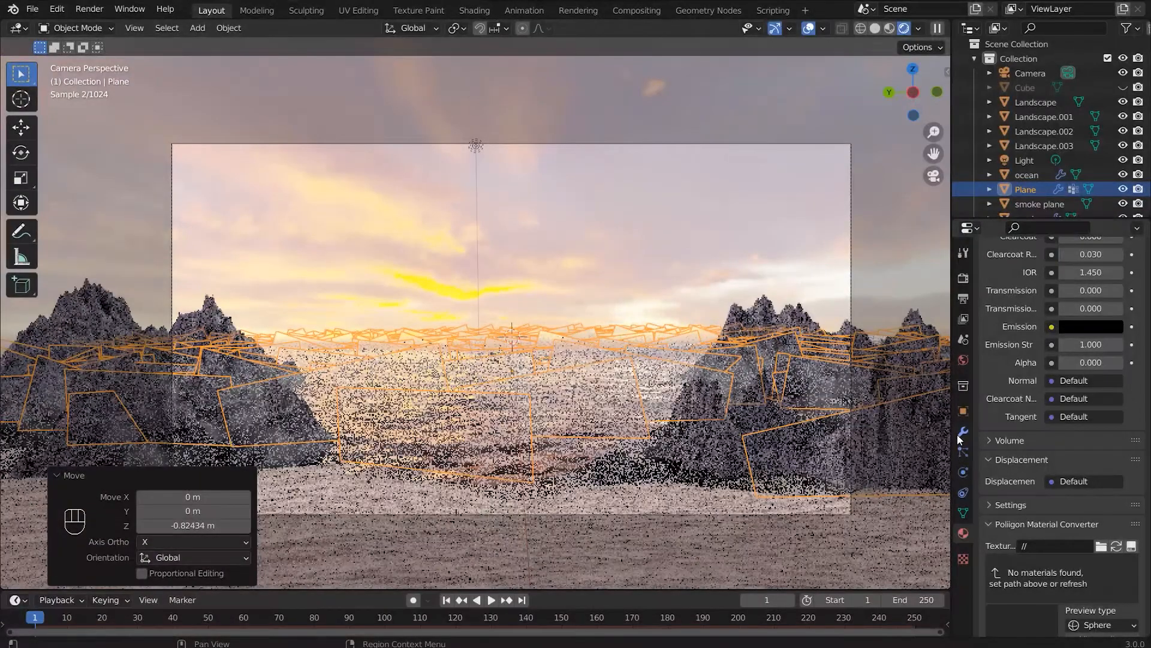
# Set the particles' render scale to 0.330 and scale randomness to 0.485, and deselect the plane.
pyautogui.click(964, 431)
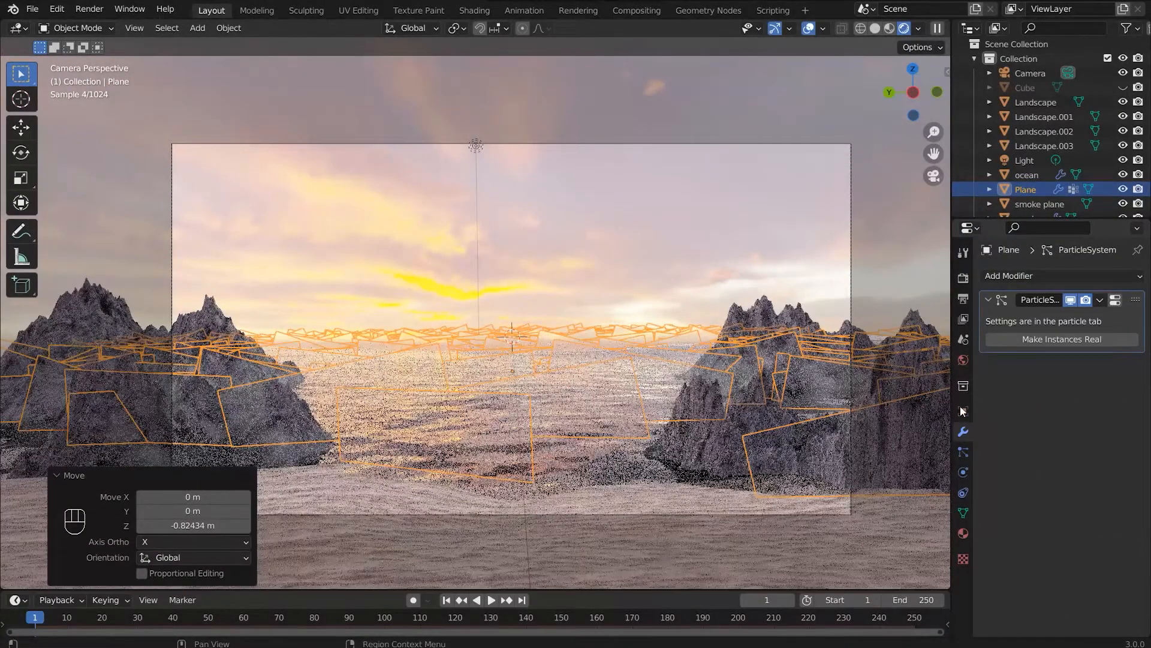
pyautogui.click(963, 451)
pyautogui.scroll(-10, 1037, 468)
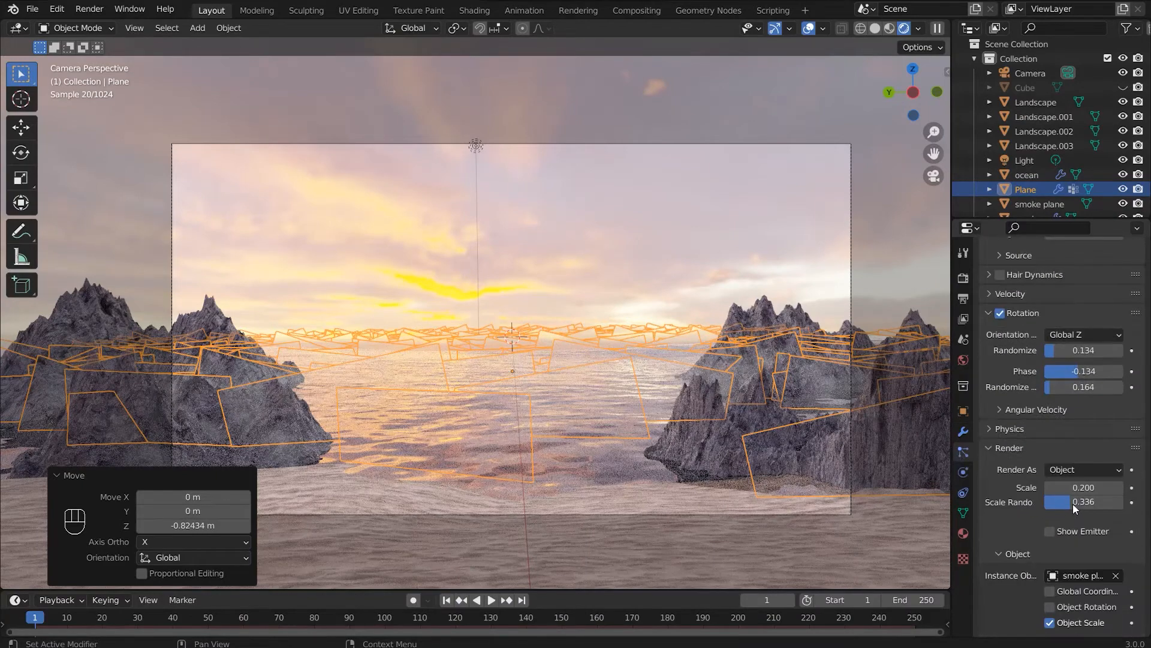
pyautogui.moveTo(1060, 488); pyautogui.dragTo(1089, 502)
pyautogui.scroll(-7, 1059, 548)
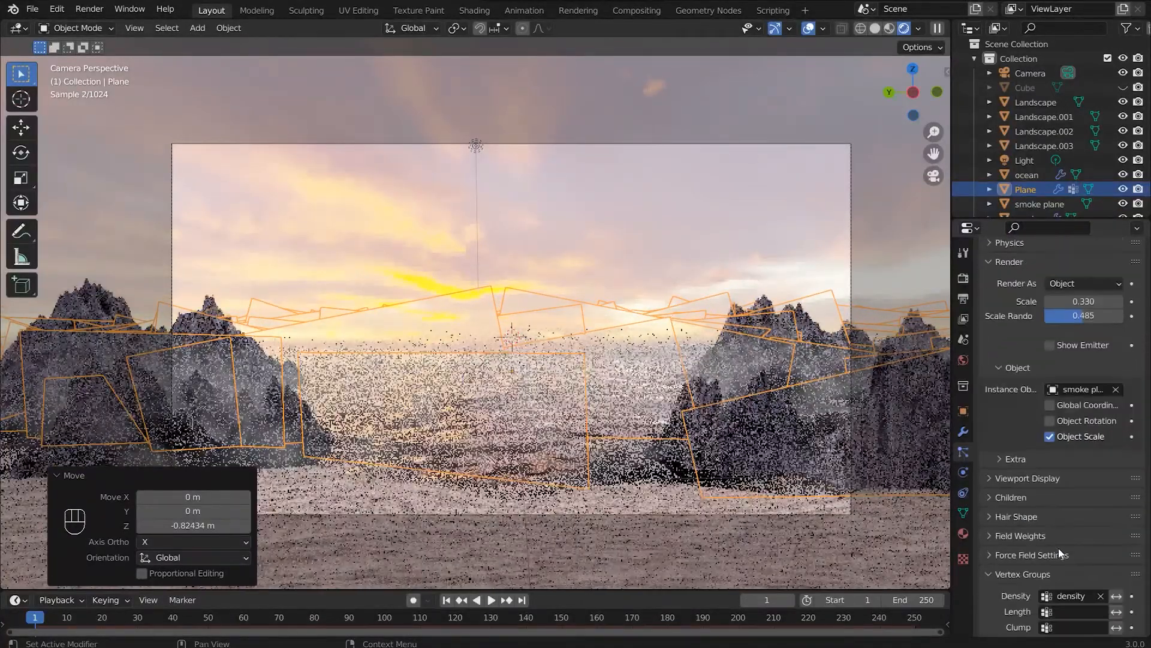
pyautogui.click(894, 246)
pyautogui.scroll(2, 724, 284)
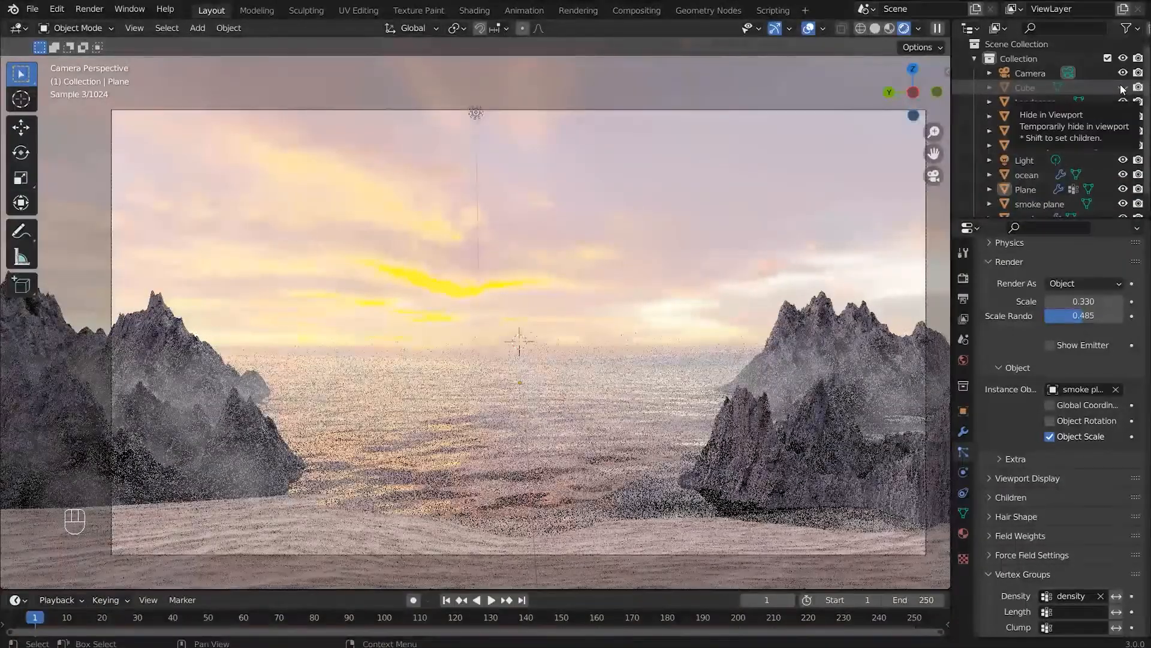
# Turn off Diffuse, Glossy, Transmission, Volume Scatter and Shadow ray visibility for the emitter plane, leaving only Camera on.
pyautogui.click(963, 411)
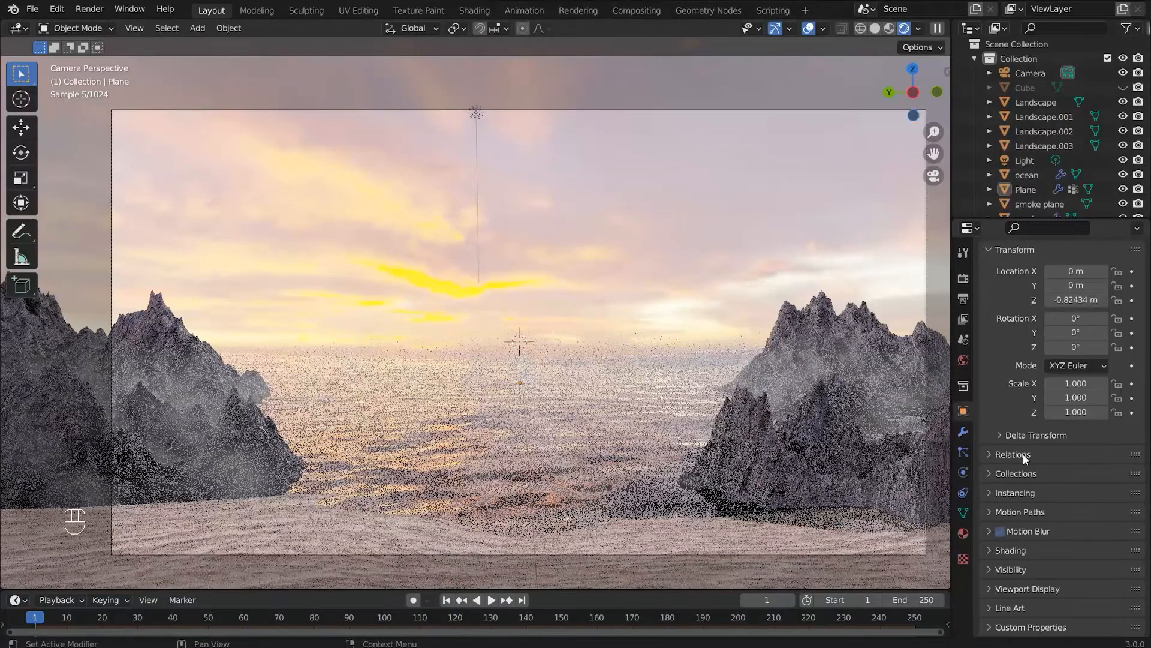
pyautogui.click(988, 569)
pyautogui.scroll(-6, 1024, 557)
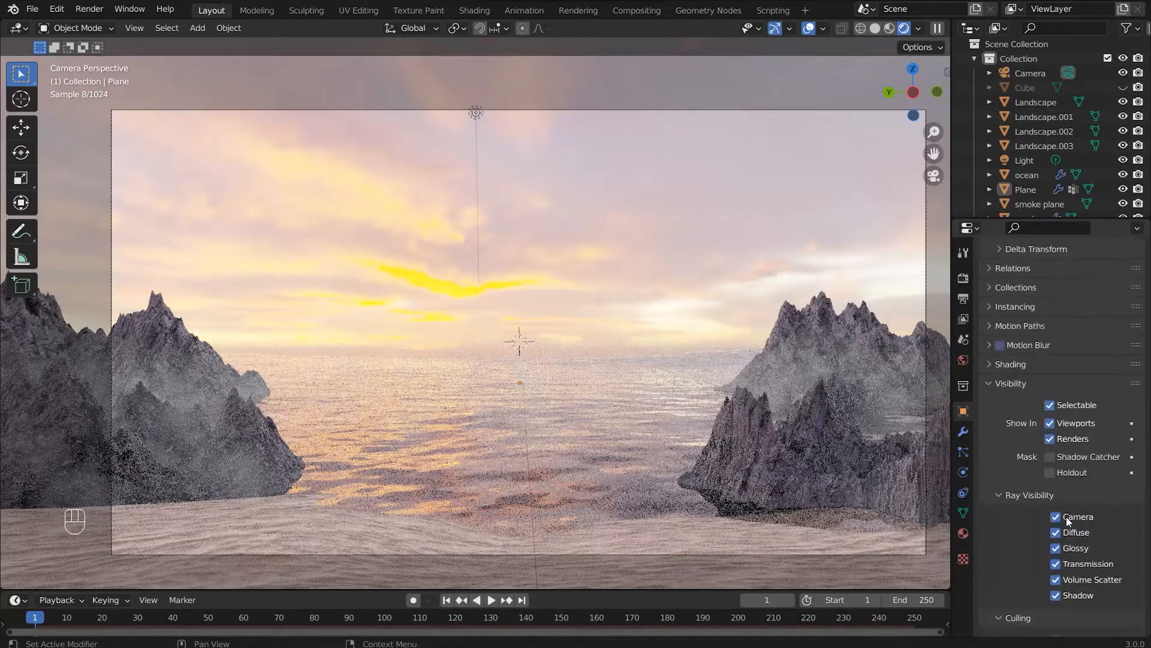
pyautogui.moveTo(1057, 532); pyautogui.dragTo(1057, 596)
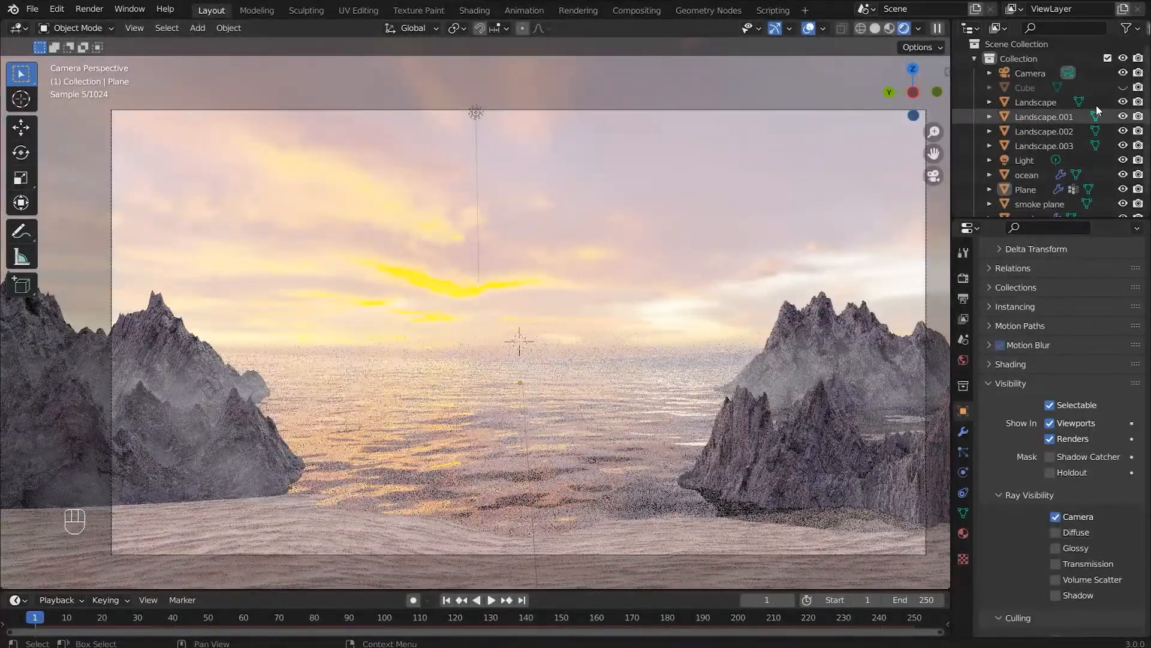
# Unhide the Cube in the viewport, and close the render result window.
pyautogui.click(1122, 88)
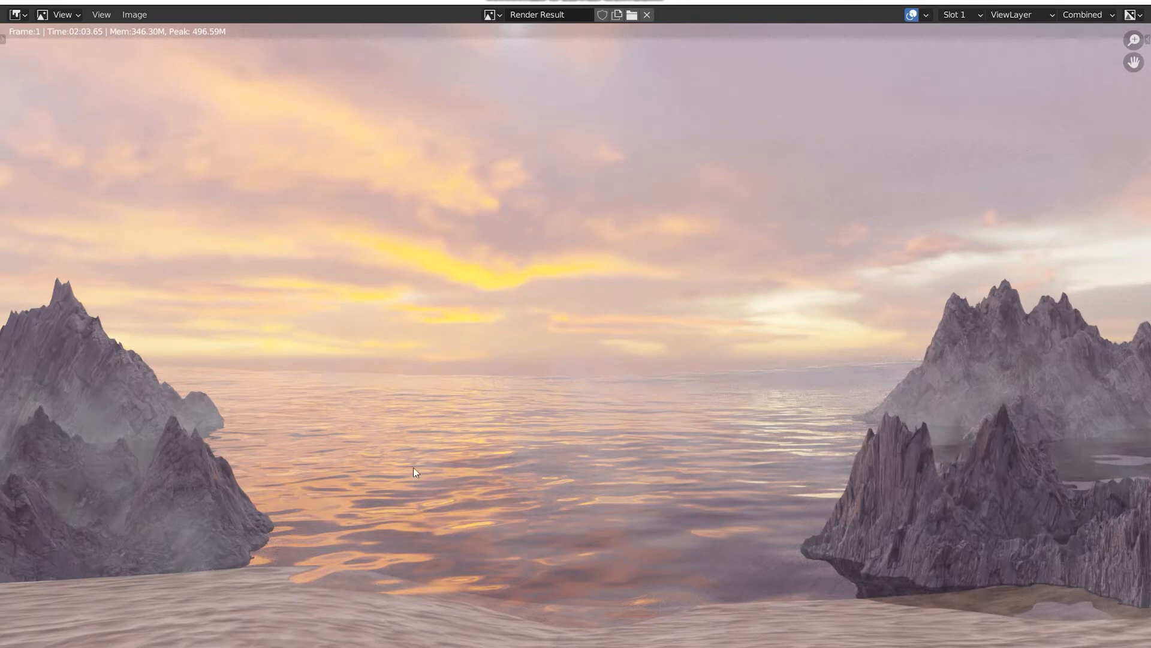
pyautogui.click(1136, 3)
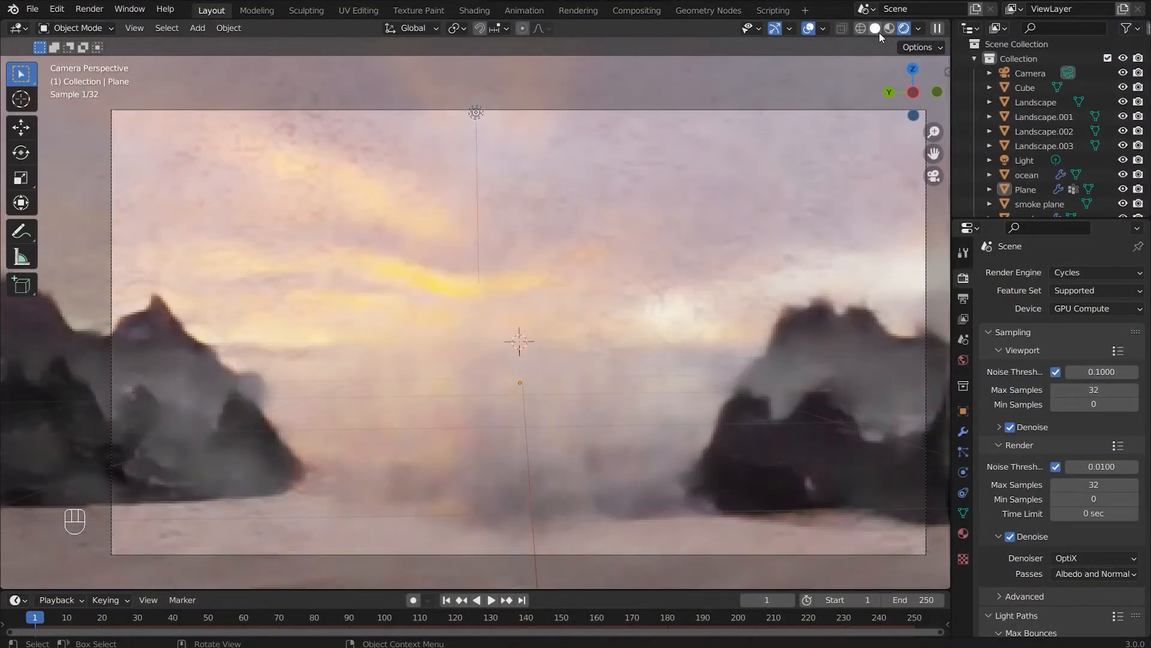
# Switch the viewport to solid shading and hide the Cube.
pyautogui.click(879, 33)
pyautogui.click(1124, 88)
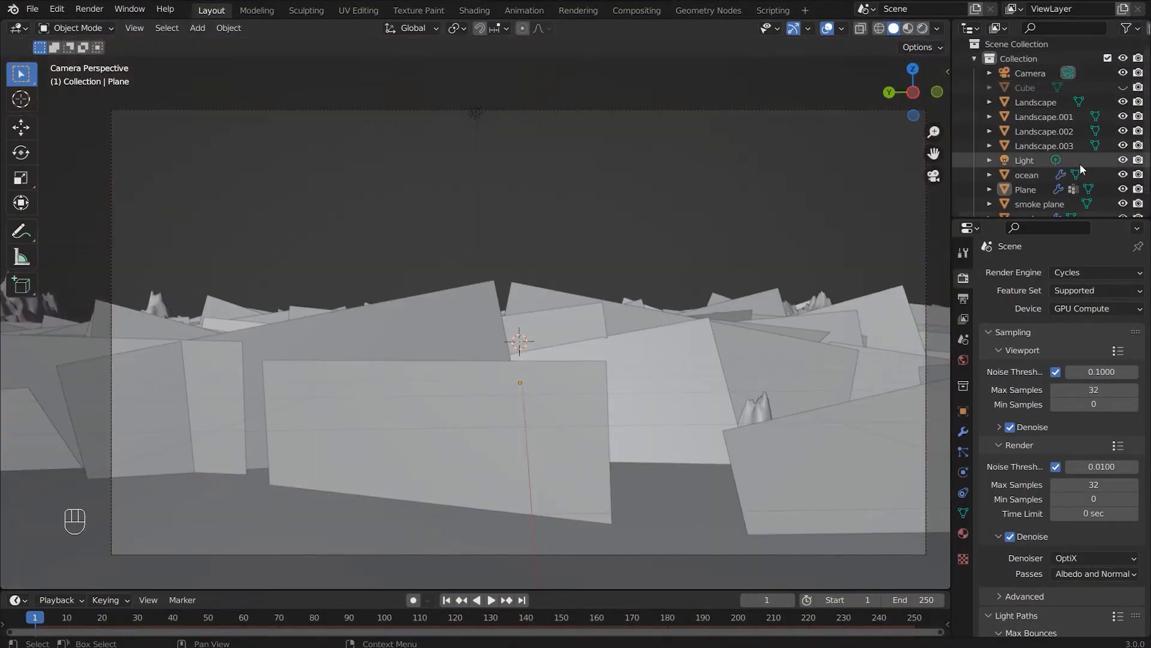
# Rename the snnd object as "sand".
pyautogui.scroll(-1, 1081, 164)
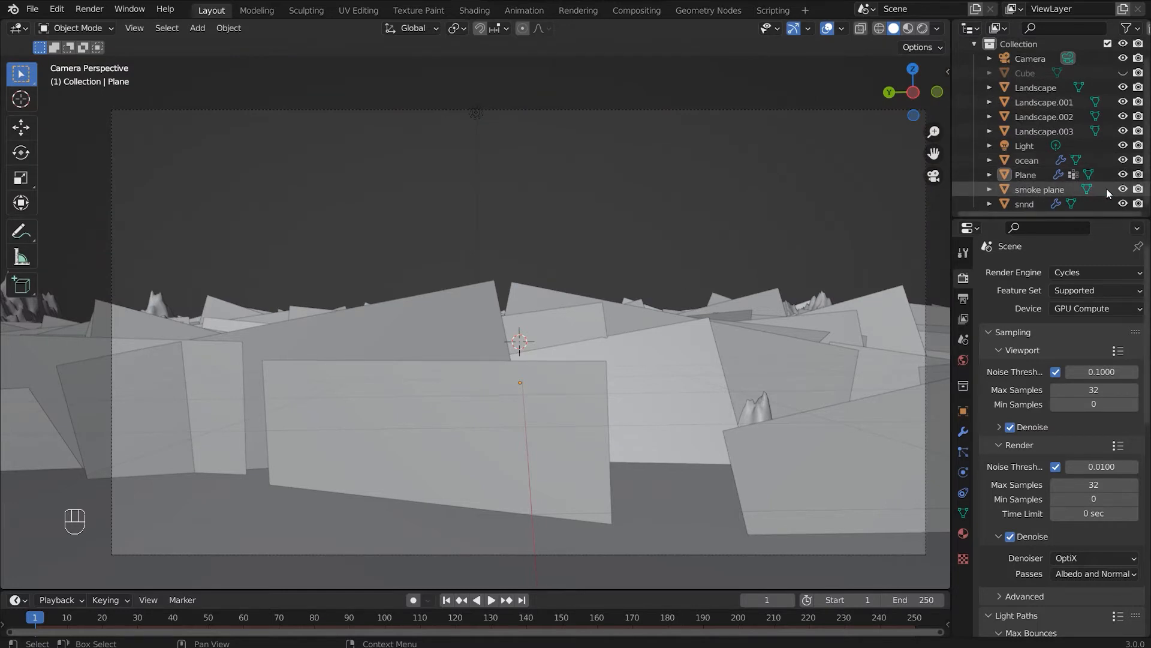
pyautogui.click(1034, 206)
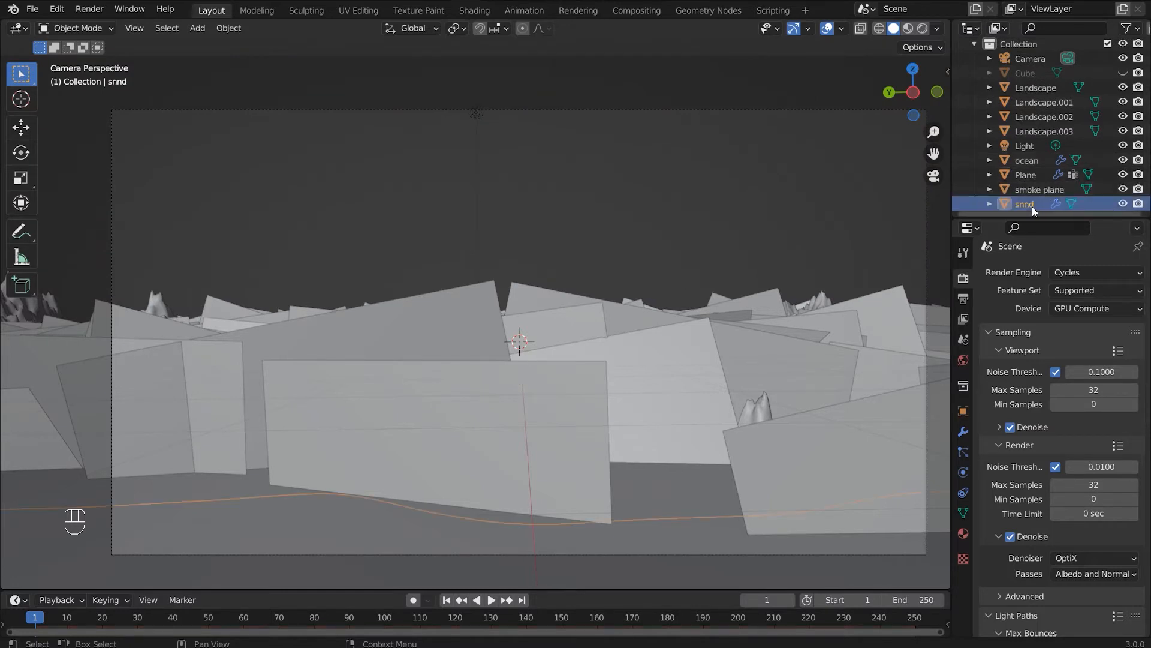
pyautogui.press('F2')
pyautogui.write('sand')
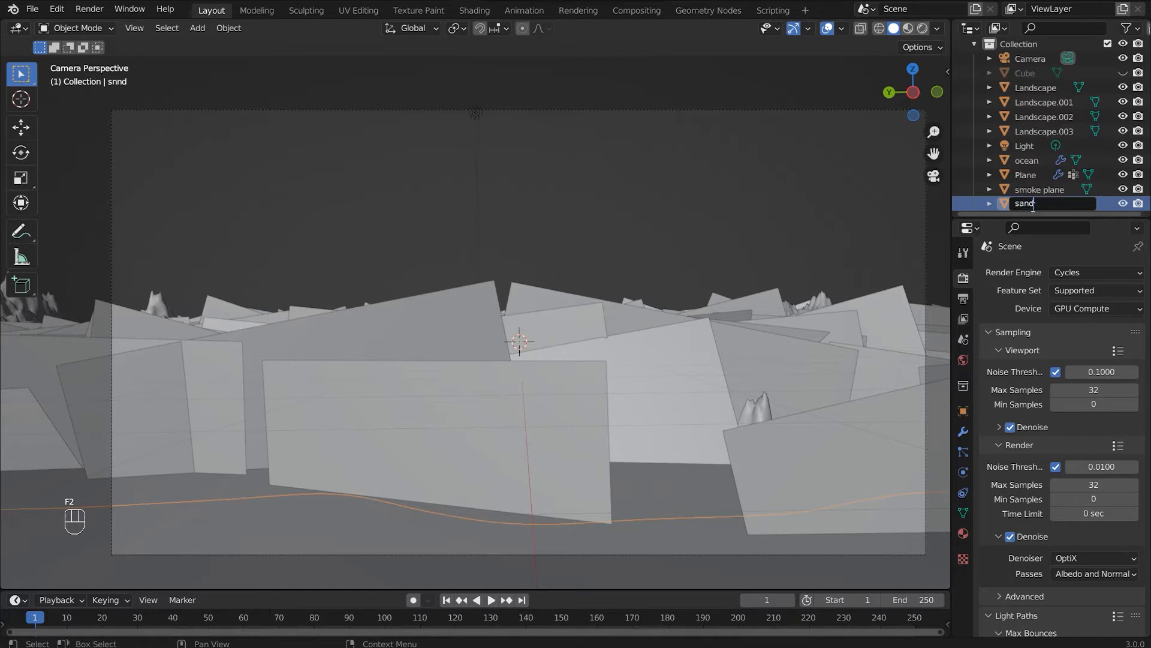
pyautogui.press('Return')
# Select the particle emitter Plane and rename it as "smoke emitter".
pyautogui.click(1057, 204)
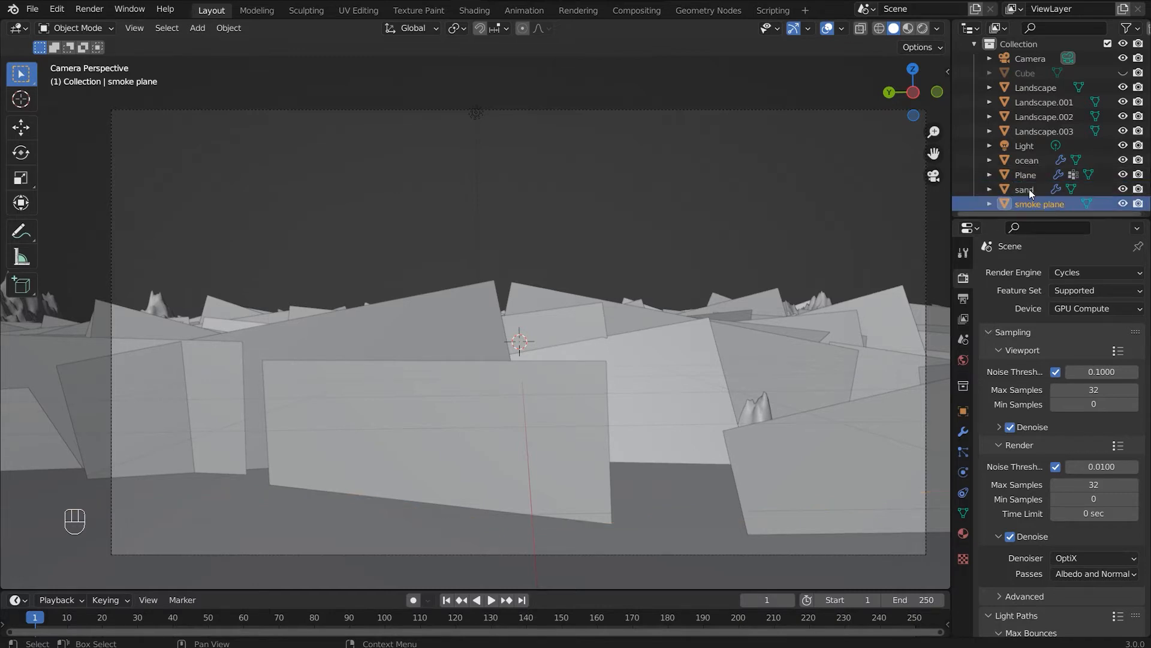
pyautogui.click(609, 509)
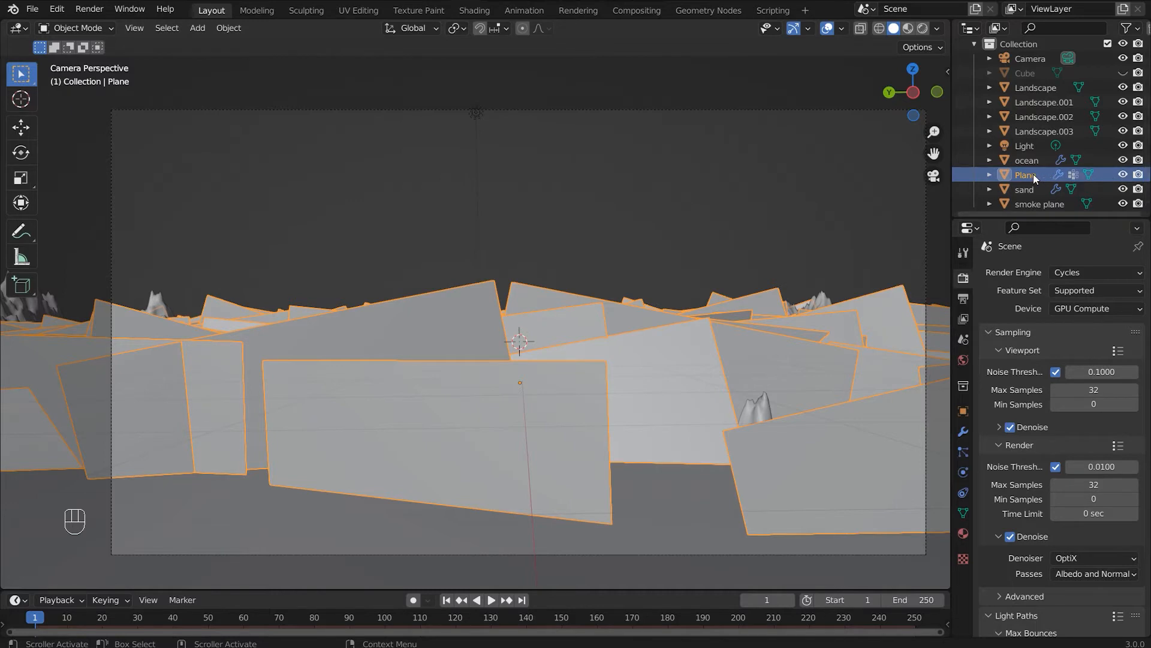
pyautogui.press('F2')
pyautogui.write('smoke m')
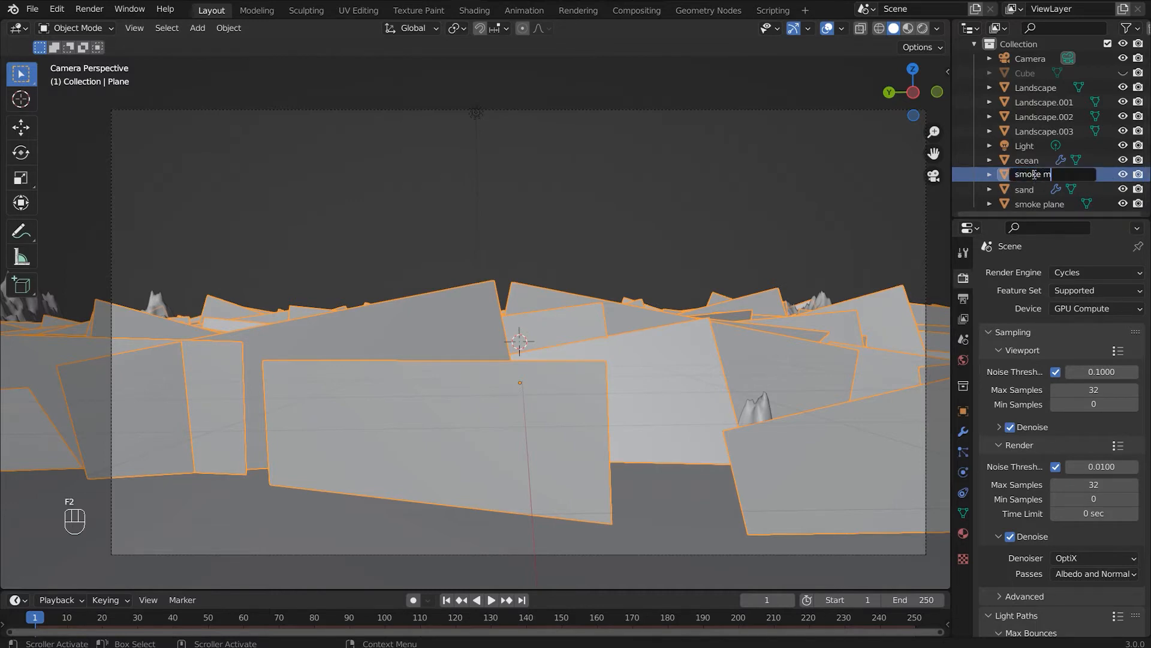
pyautogui.press('BackSpace')
pyautogui.write('emitter')
pyautogui.press('Return')
# Hide the smoke emitter in the viewport while keeping the sand shown.
pyautogui.click(1124, 174)
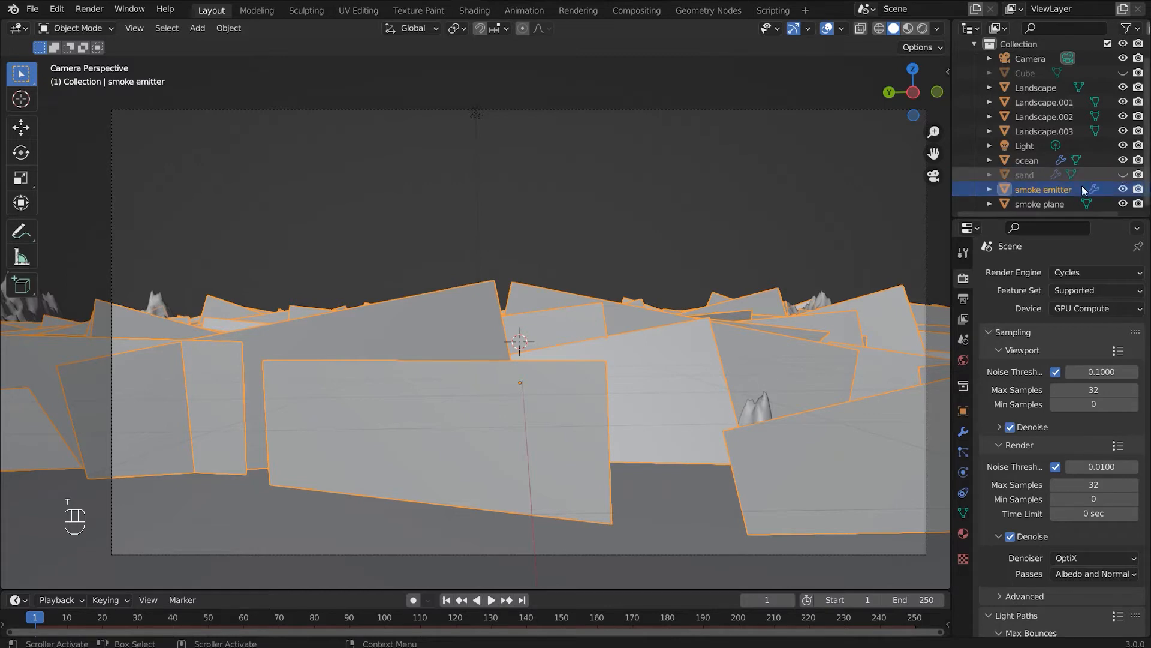
pyautogui.click(1123, 189)
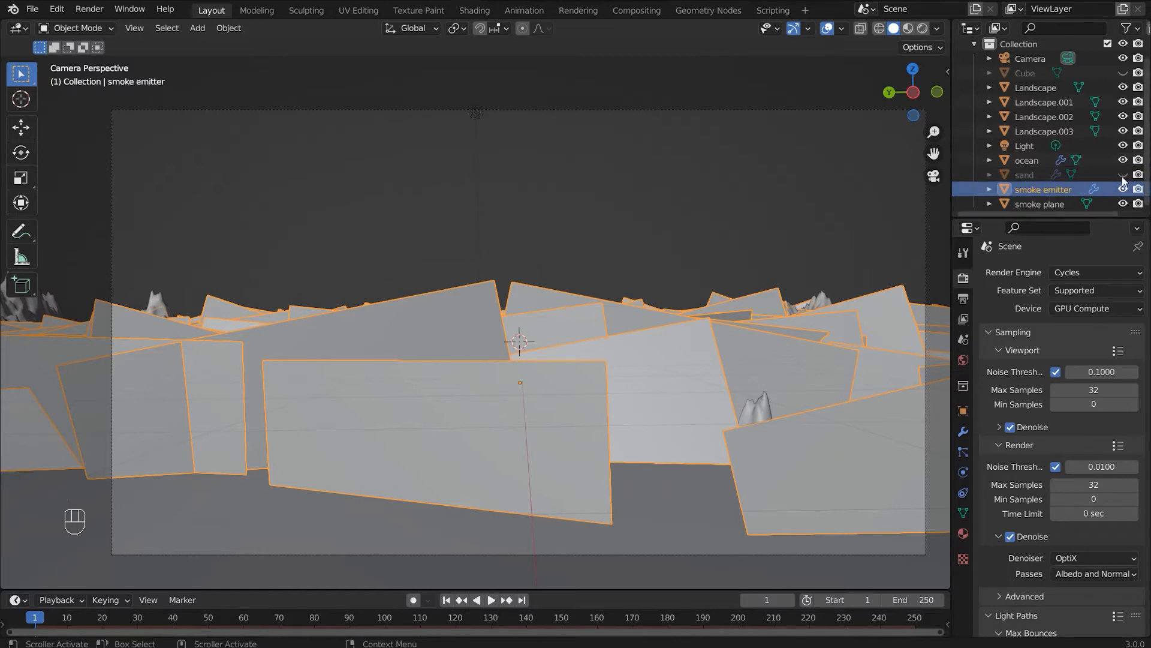
pyautogui.click(1123, 174)
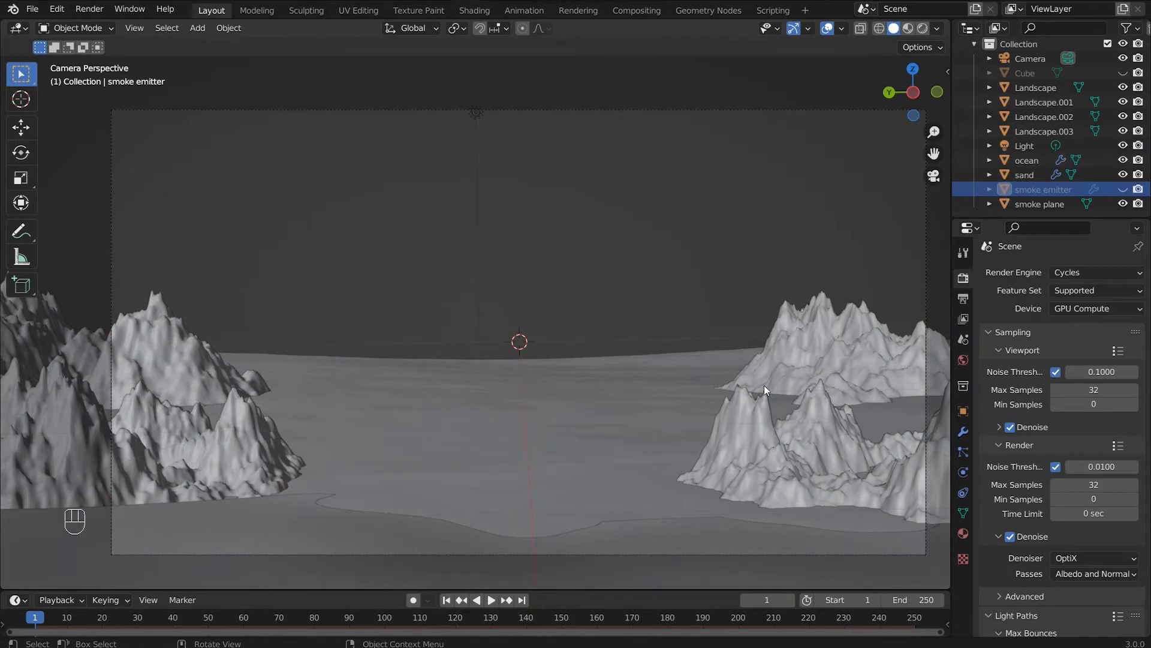
# Move the rear-left mountain, Landscape.001, slightly outward from the bay in the camera view.
pyautogui.click(142, 357)
pyautogui.click(614, 383)
pyautogui.click(810, 360)
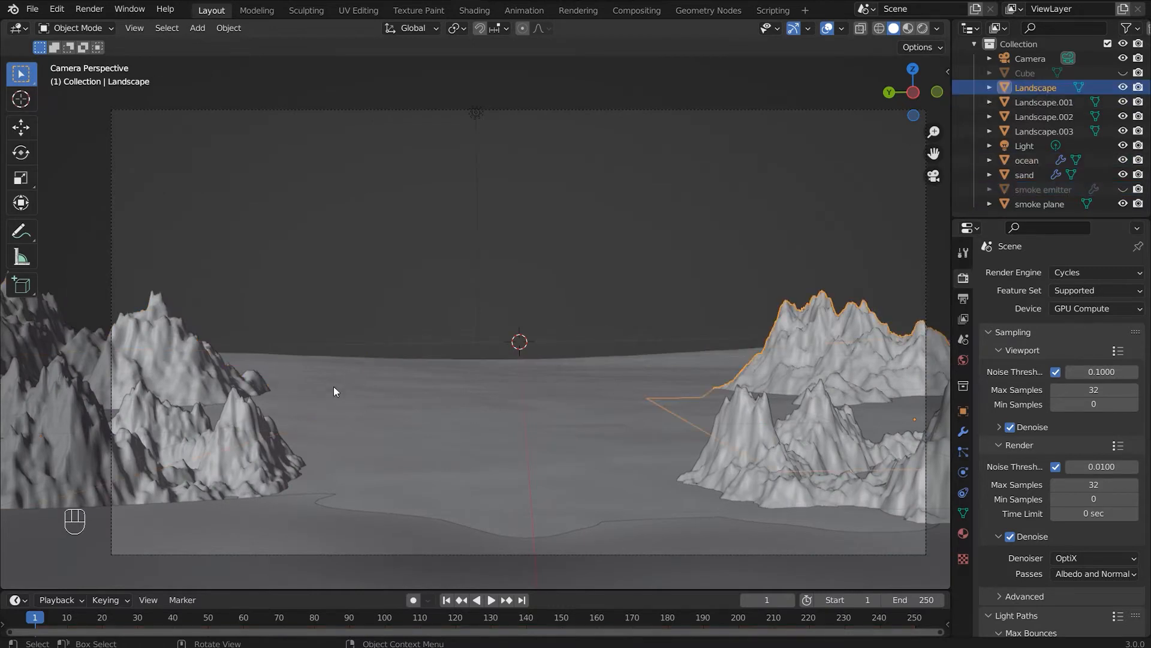
pyautogui.click(209, 375)
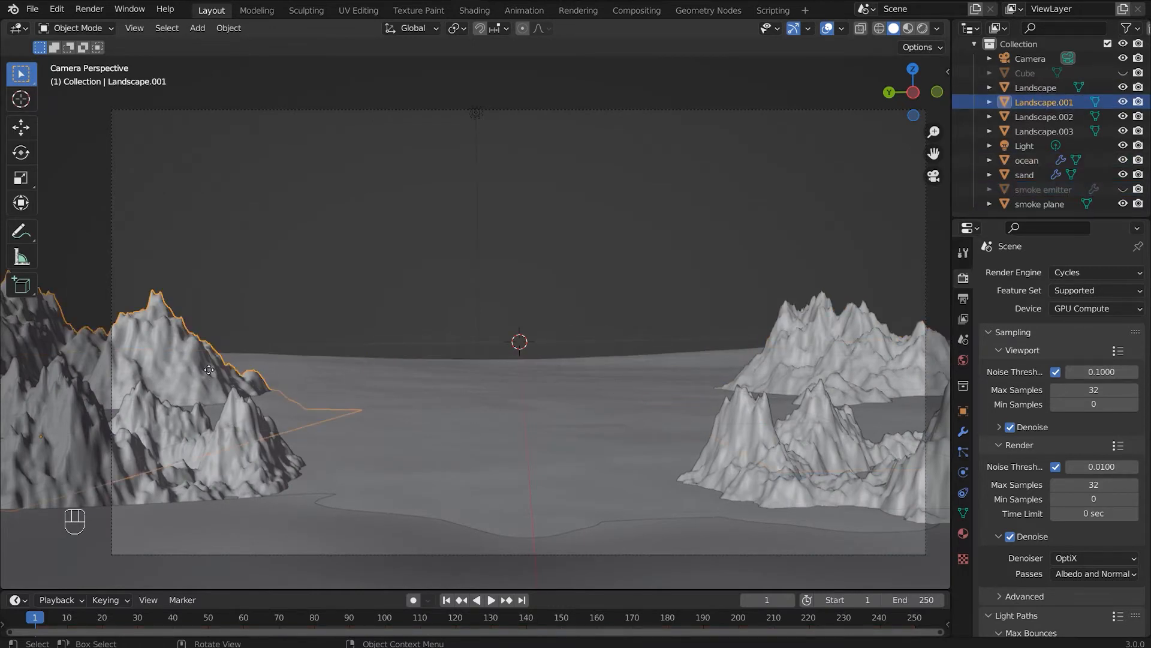
pyautogui.press('g')
pyautogui.click(234, 429)
# Move Landscape.002 about -0.33 m in Y and 0.06 m in Z, and nudge the front-right mountain slightly toward the bay.
pyautogui.click(234, 430)
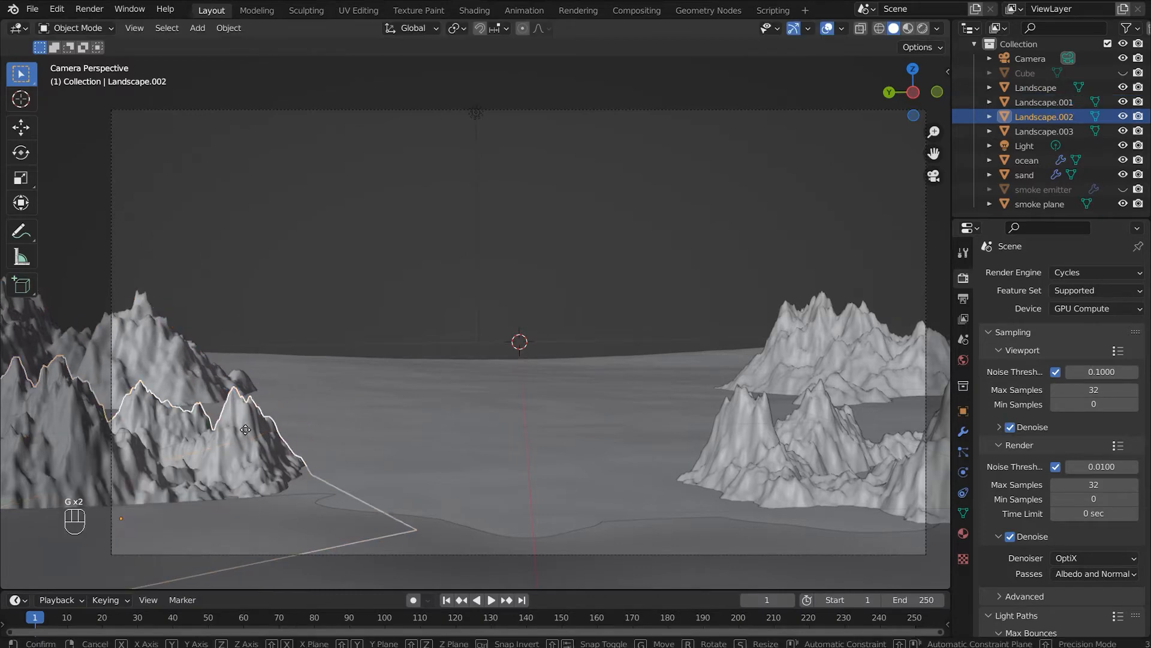
pyautogui.press('g')
pyautogui.click(265, 424)
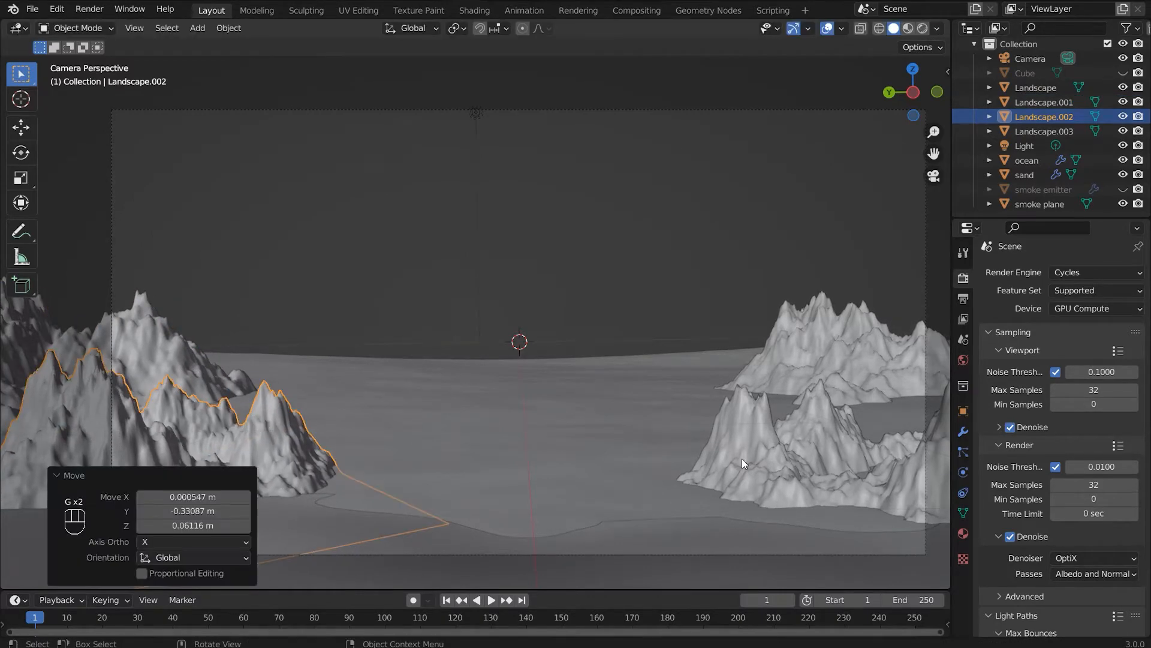
pyautogui.click(844, 469)
pyautogui.press('g')
pyautogui.click(880, 366)
# Move the rear-right Landscape about -0.93 m in Y and -0.87 m along global X, shift it slightly back toward the bay, and deselect it.
pyautogui.click(880, 366)
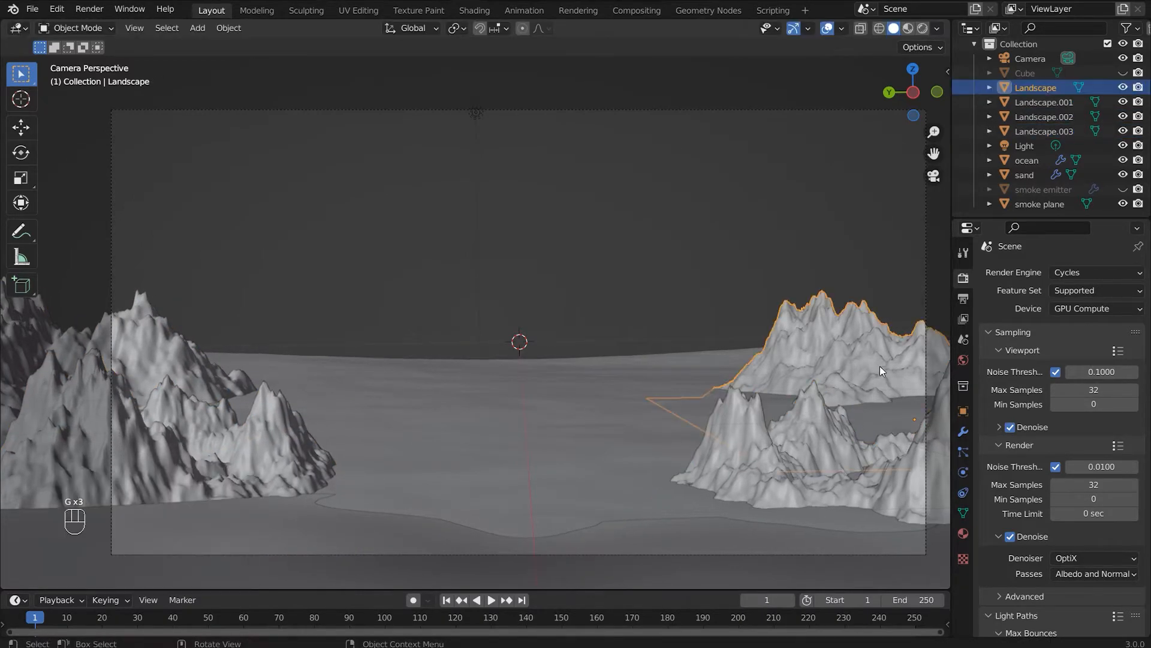
pyautogui.press('g')
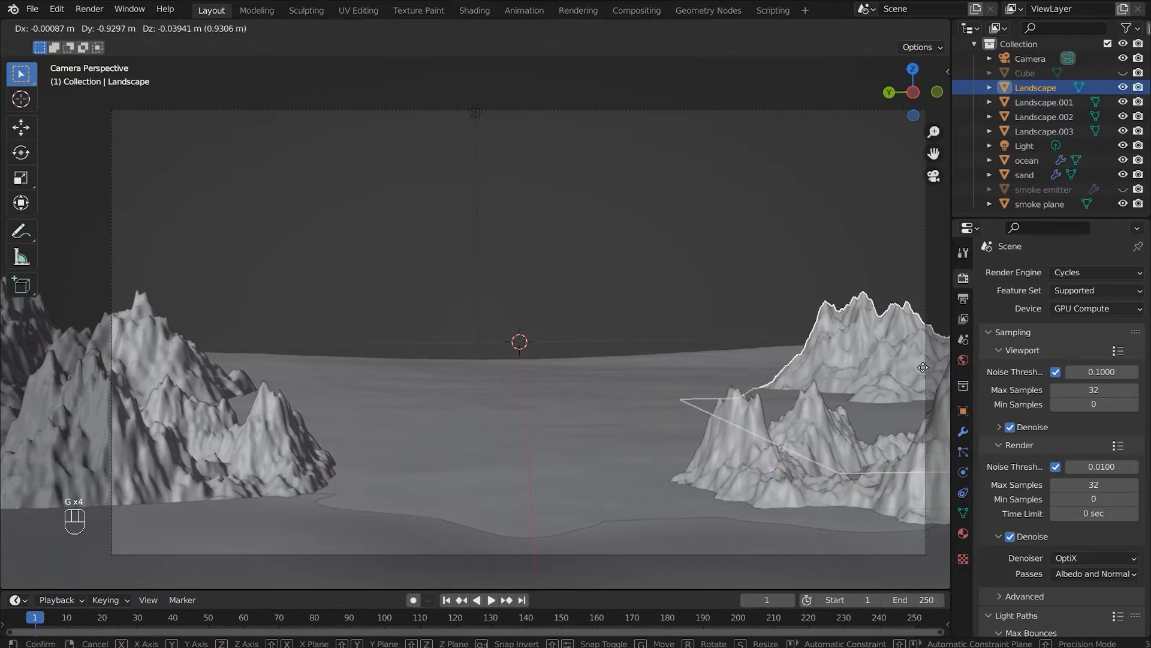
pyautogui.click(920, 373)
pyautogui.press('g')
pyautogui.press('z')
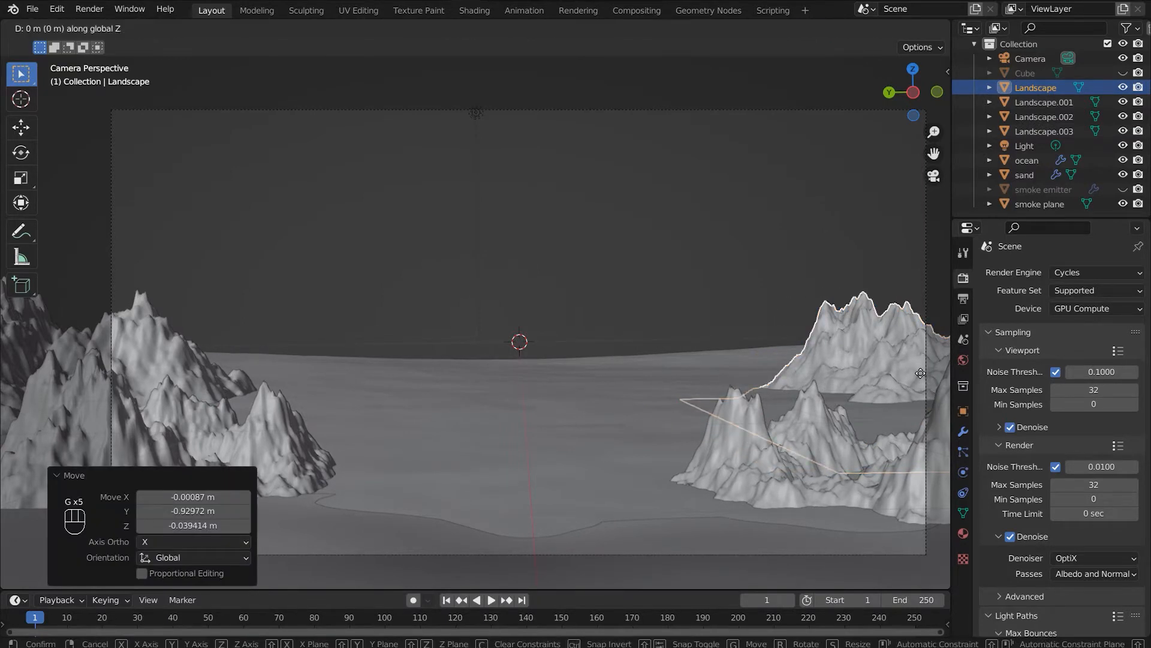
pyautogui.press('x')
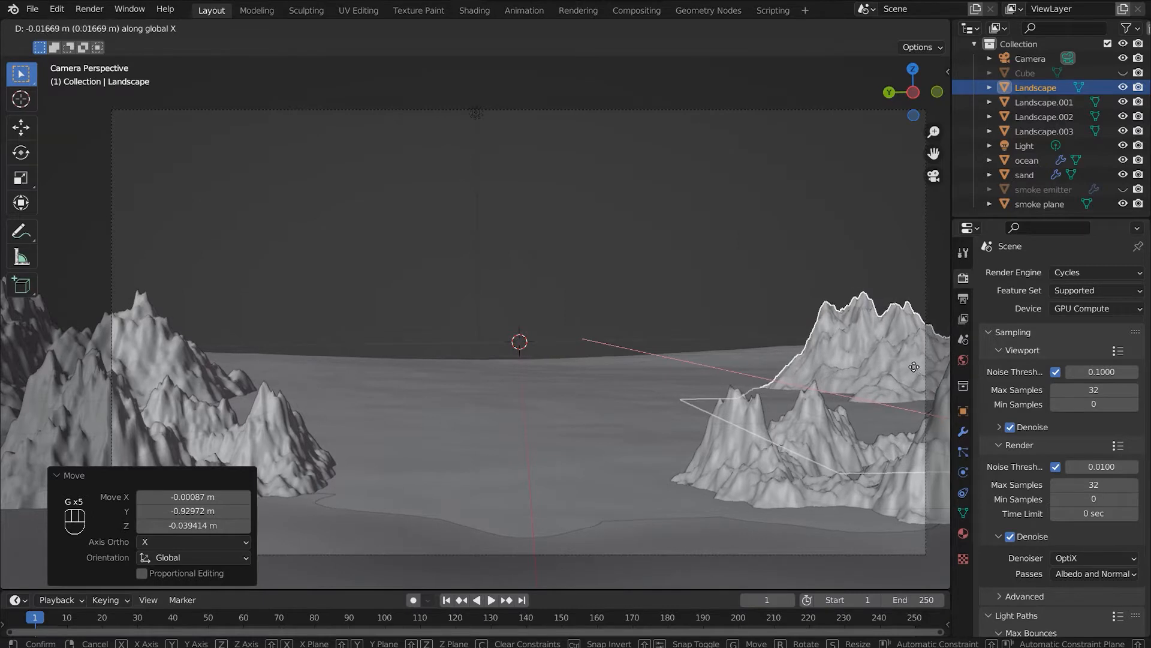
pyautogui.click(906, 365)
pyautogui.press('g')
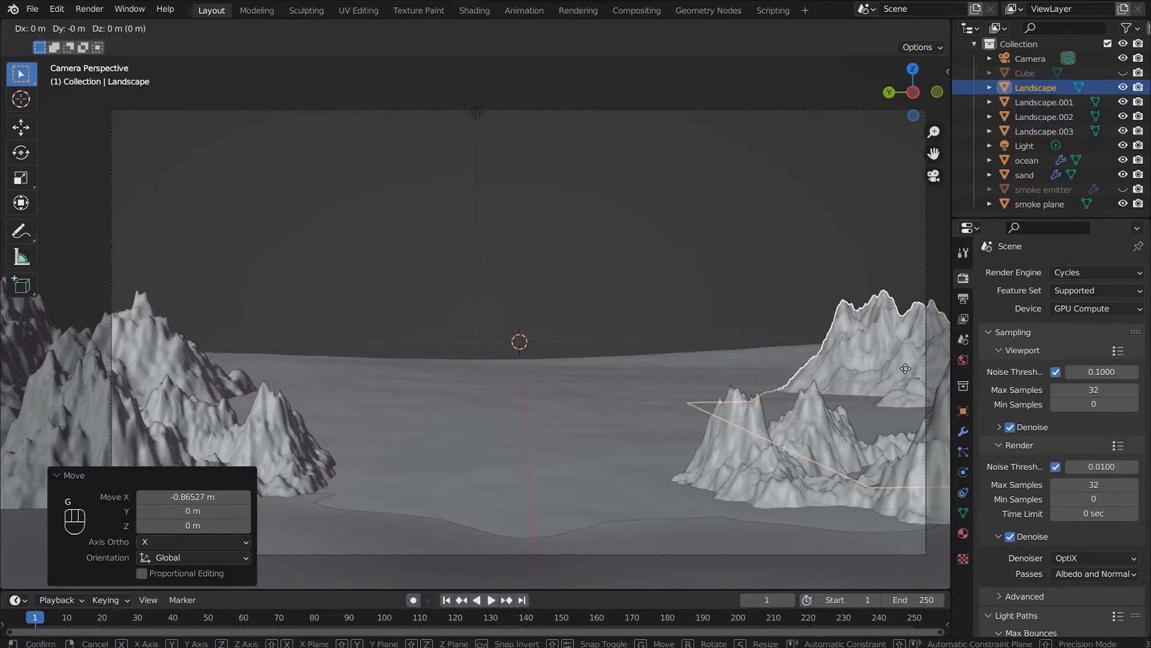
pyautogui.click(836, 358)
pyautogui.click(647, 319)
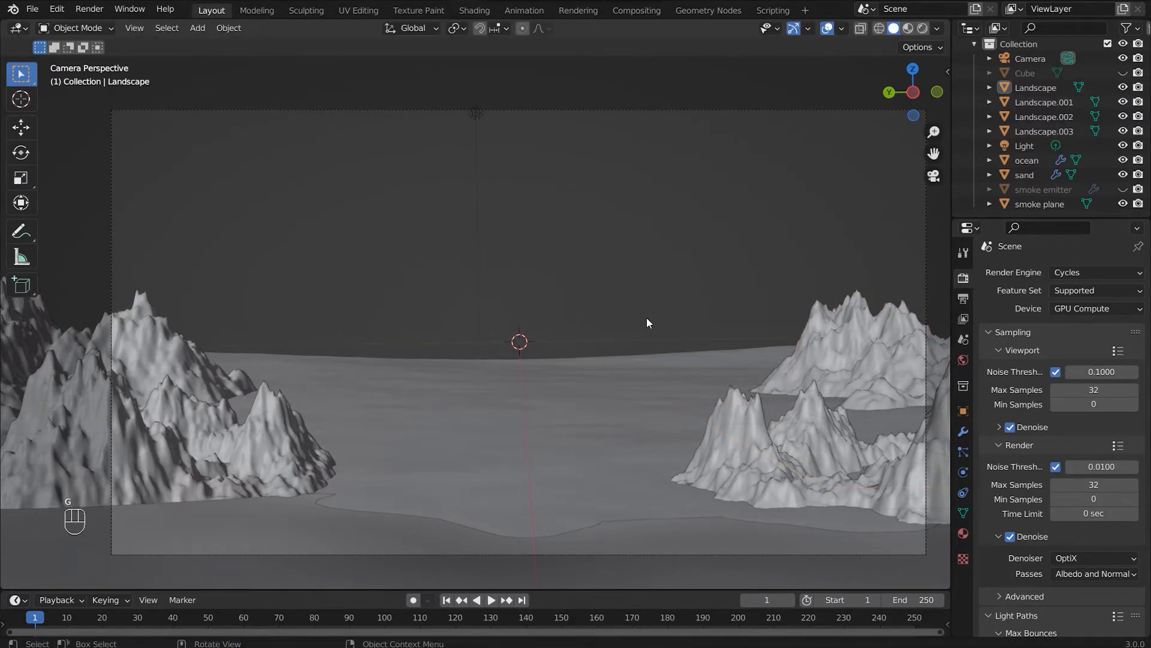
# Select the ocean, split the viewport in two, and show the ocean material's nodes in a Shader Editor without the sidebar.
pyautogui.scroll(-1, 646, 319)
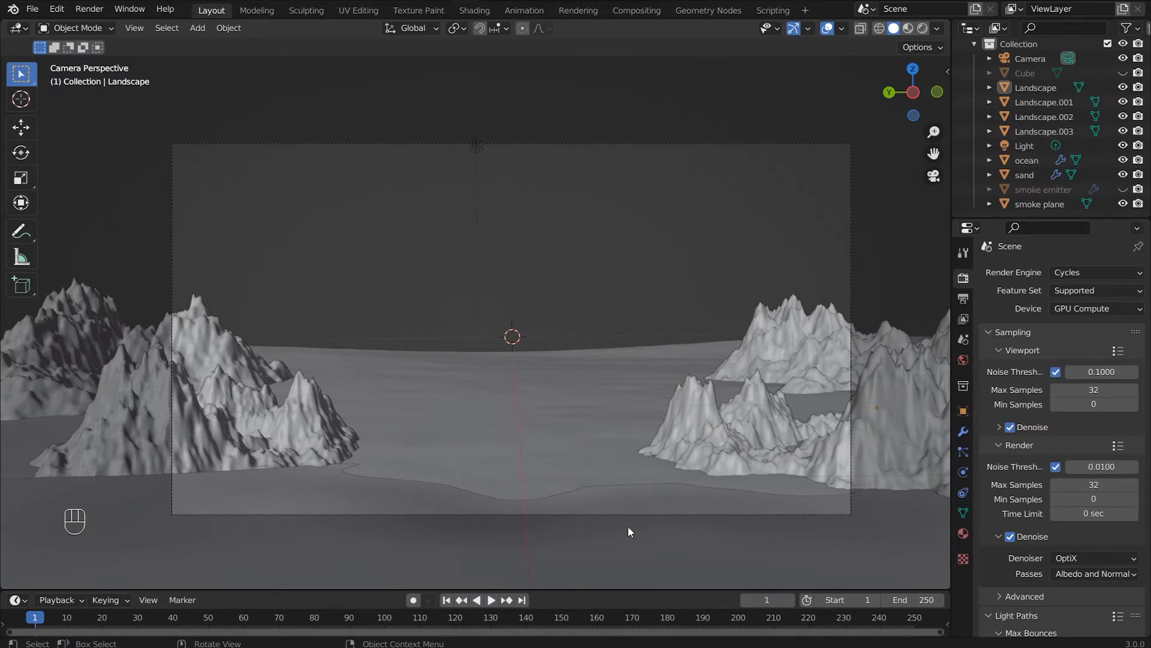
pyautogui.click(552, 457)
pyautogui.moveTo(3, 34); pyautogui.dragTo(441, 84)
pyautogui.click(18, 28)
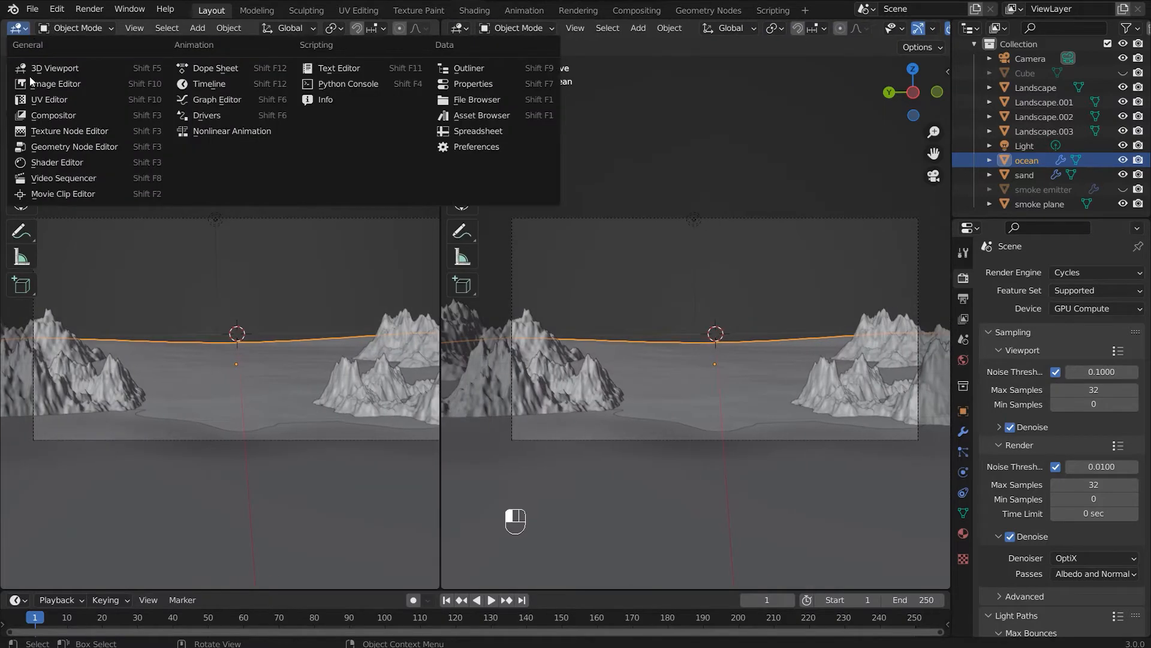
pyautogui.click(44, 165)
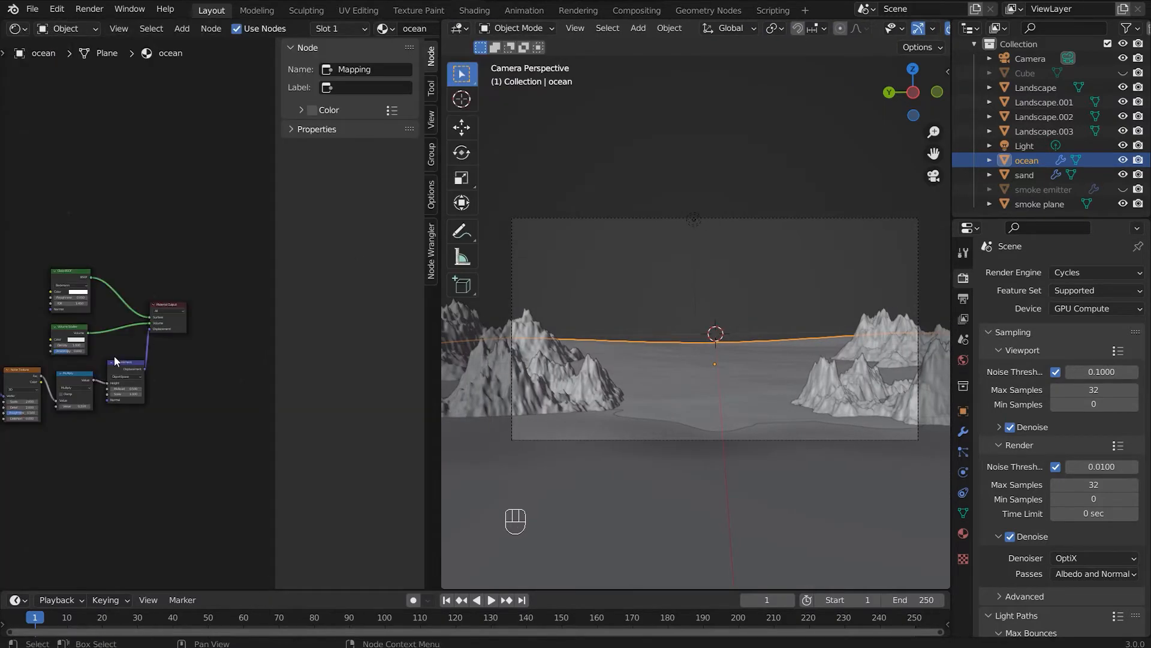
pyautogui.press('n')
pyautogui.scroll(5, 125, 390)
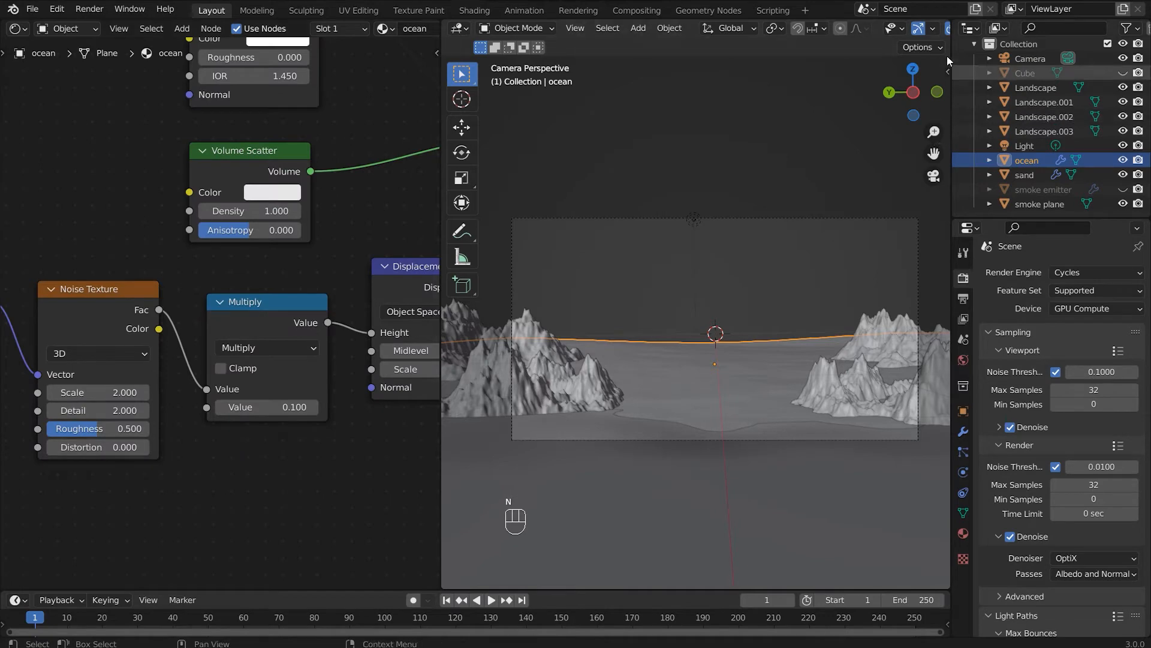
# Switch the viewport to rendered shading and set the ocean's Noise Texture scale to 4.
pyautogui.scroll(-4, 931, 35)
pyautogui.click(924, 28)
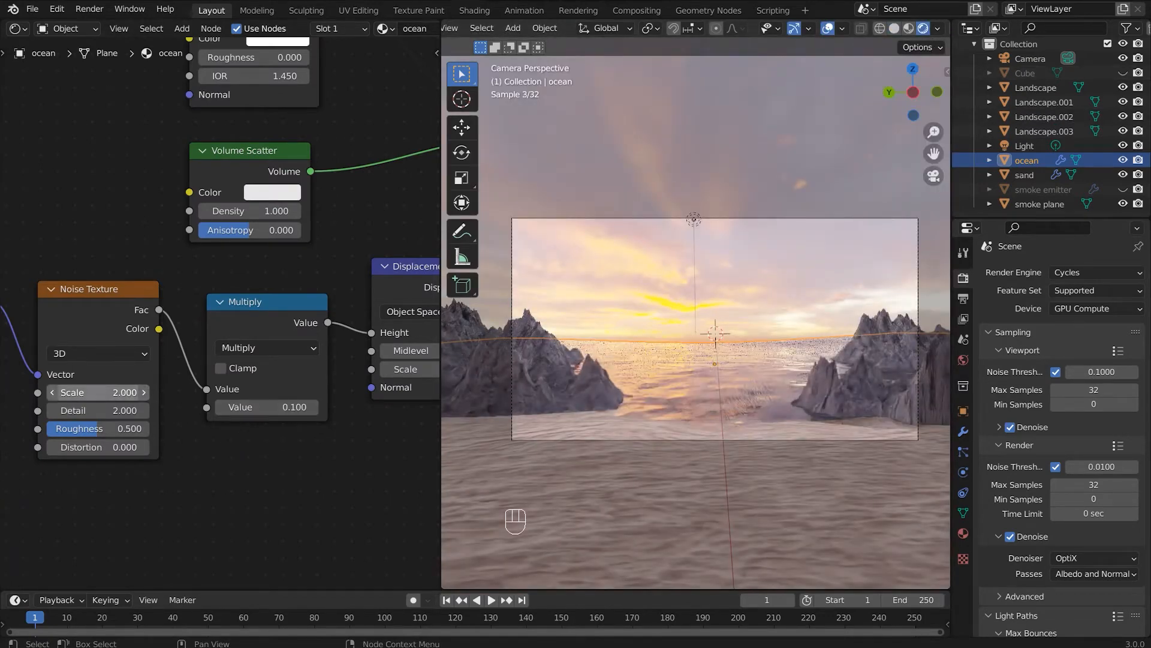
pyautogui.click(90, 392)
pyautogui.write('4')
pyautogui.press('Return')
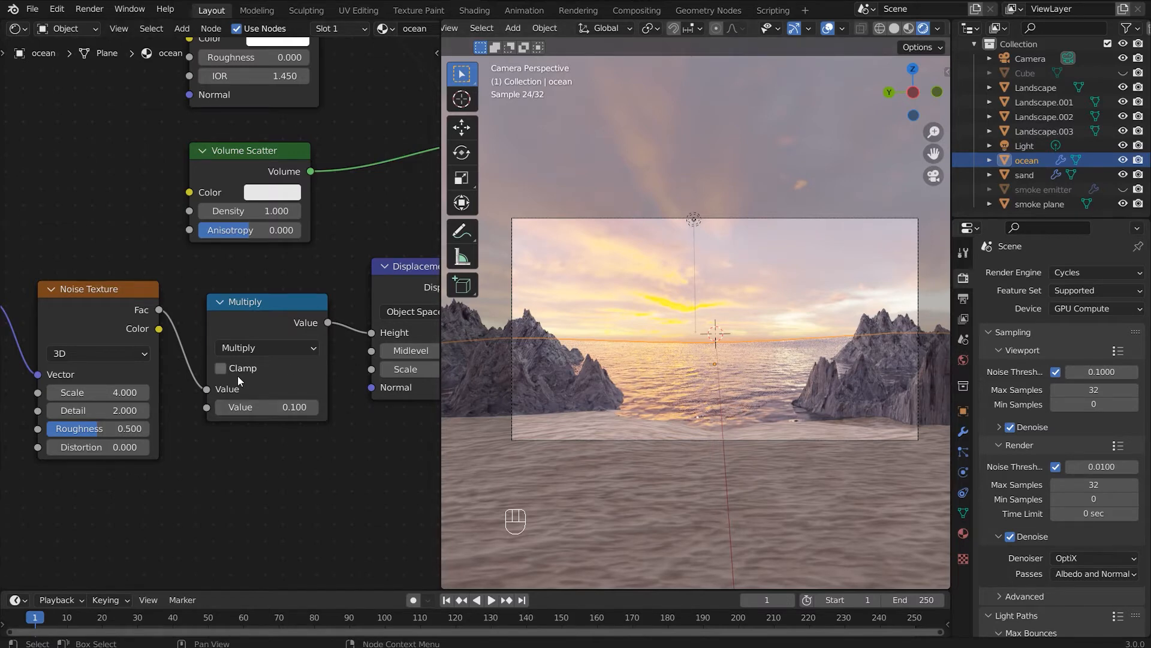
# Set the ocean's Noise Texture scale to 3.
pyautogui.click(131, 393)
pyautogui.write('2')
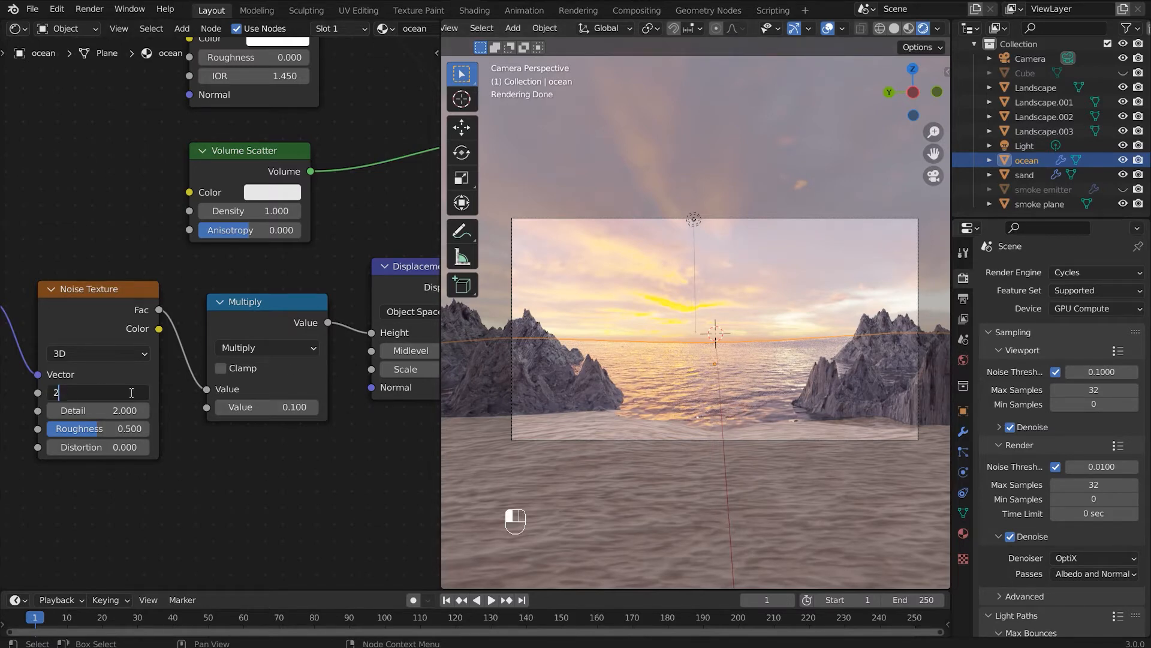
pyautogui.write('3')
pyautogui.press('Return')
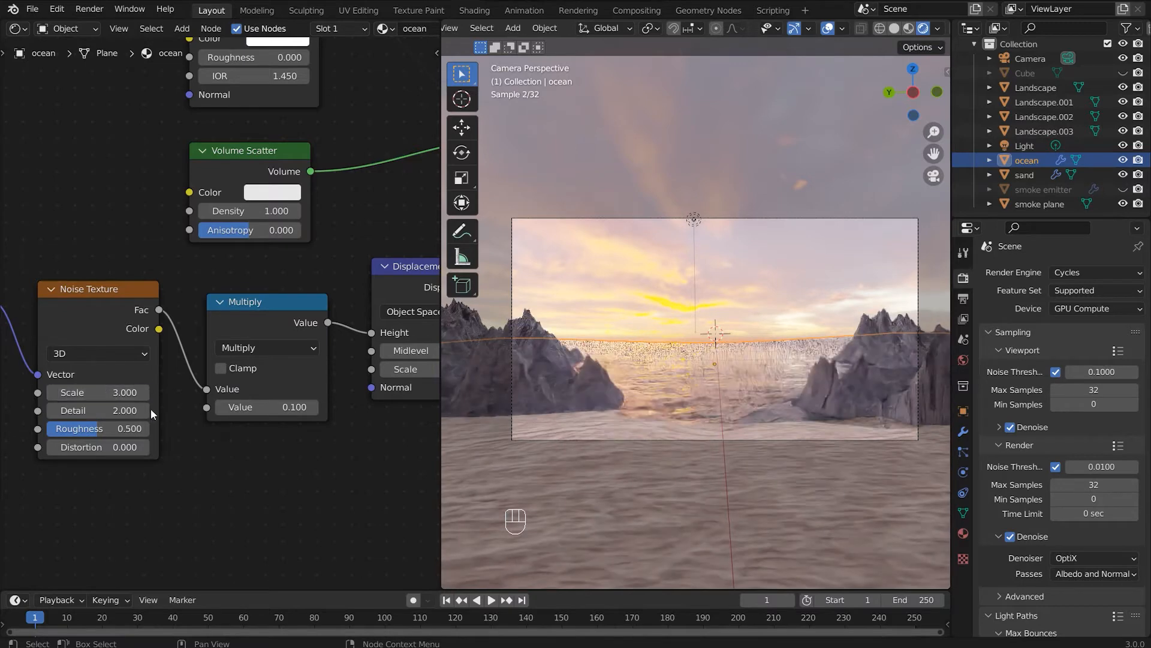
# Select the sand, switch to solid shading, and in Edit Mode raise a right-side shoreline vertex slightly along Z with proportional editing.
pyautogui.click(769, 480)
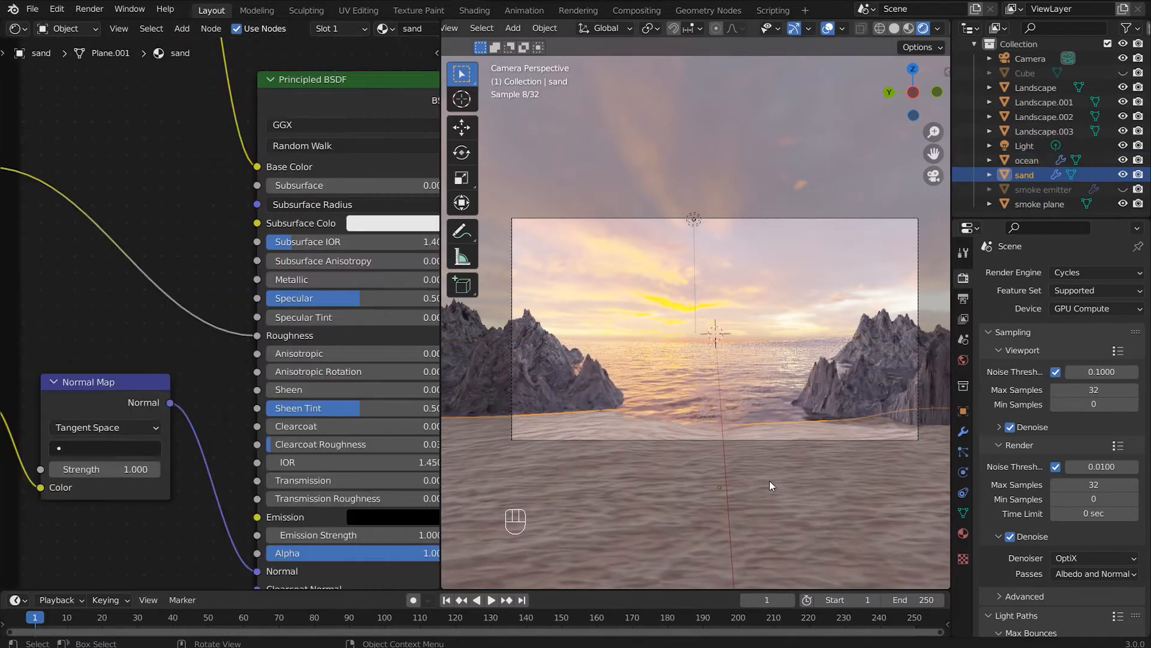
pyautogui.click(896, 29)
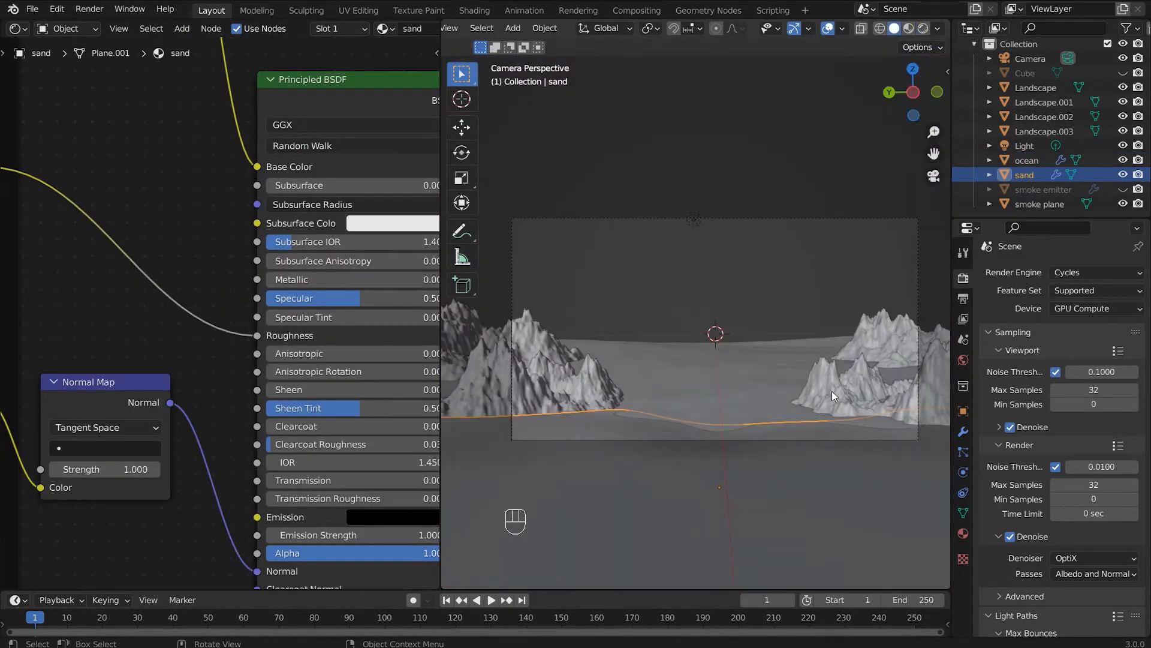
pyautogui.press('Tab')
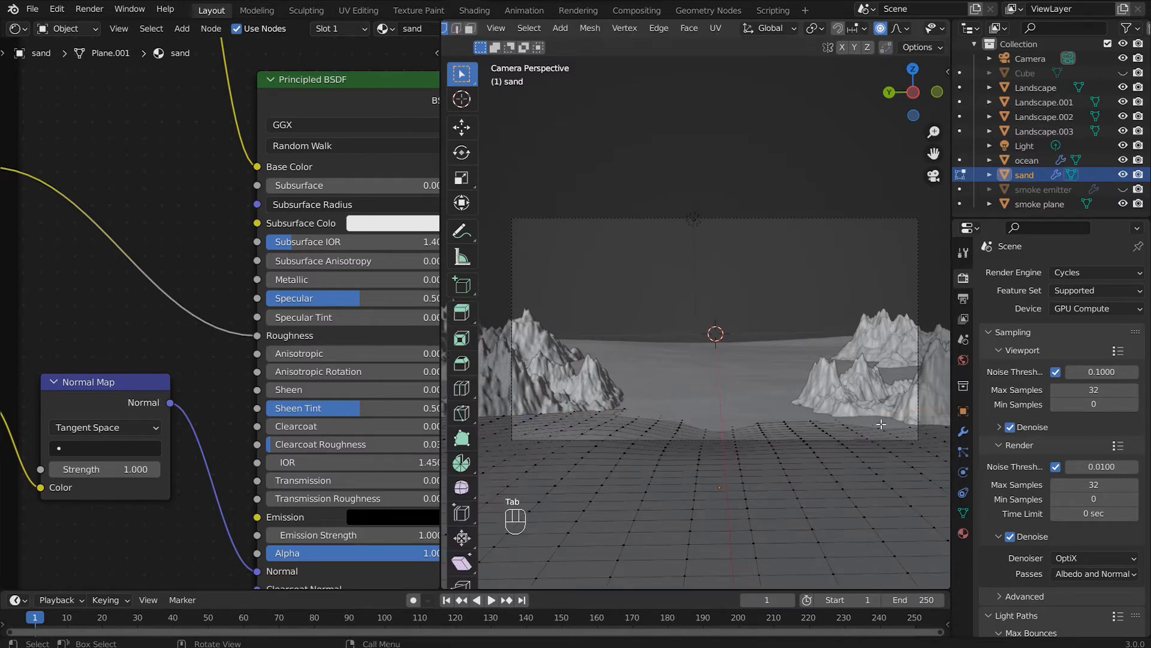
pyautogui.press('g')
pyautogui.press('z')
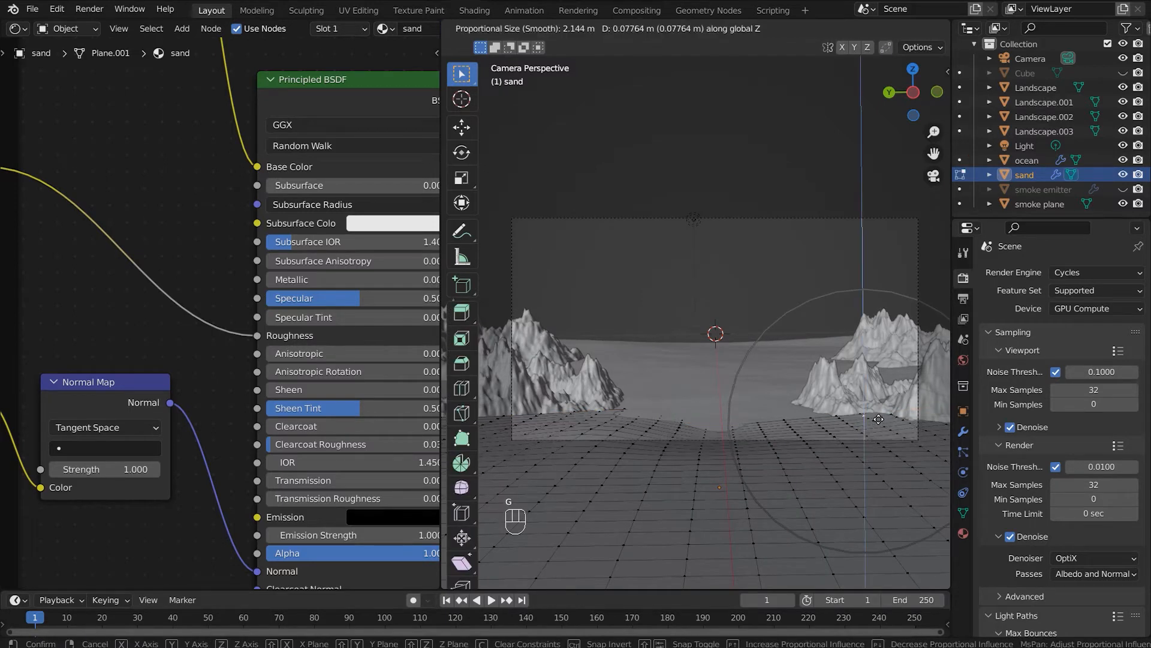
pyautogui.click(878, 423)
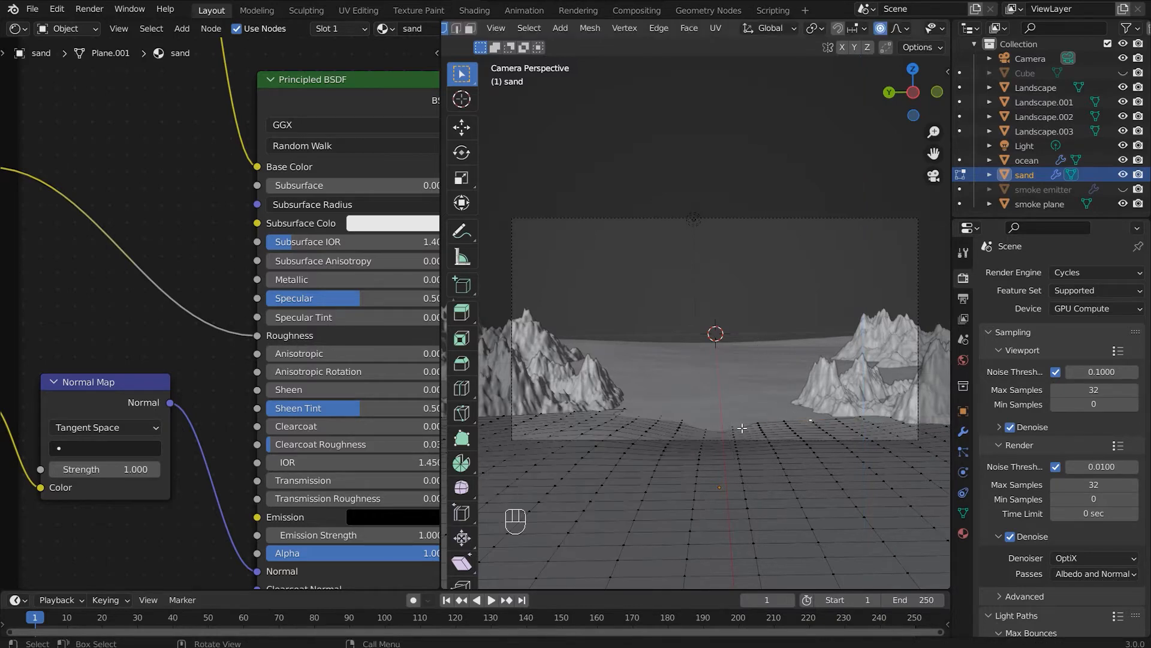
# Lift the sand's shoreline vertices on both sides of the bay with proportional editing, and return to Object Mode.
pyautogui.press('g')
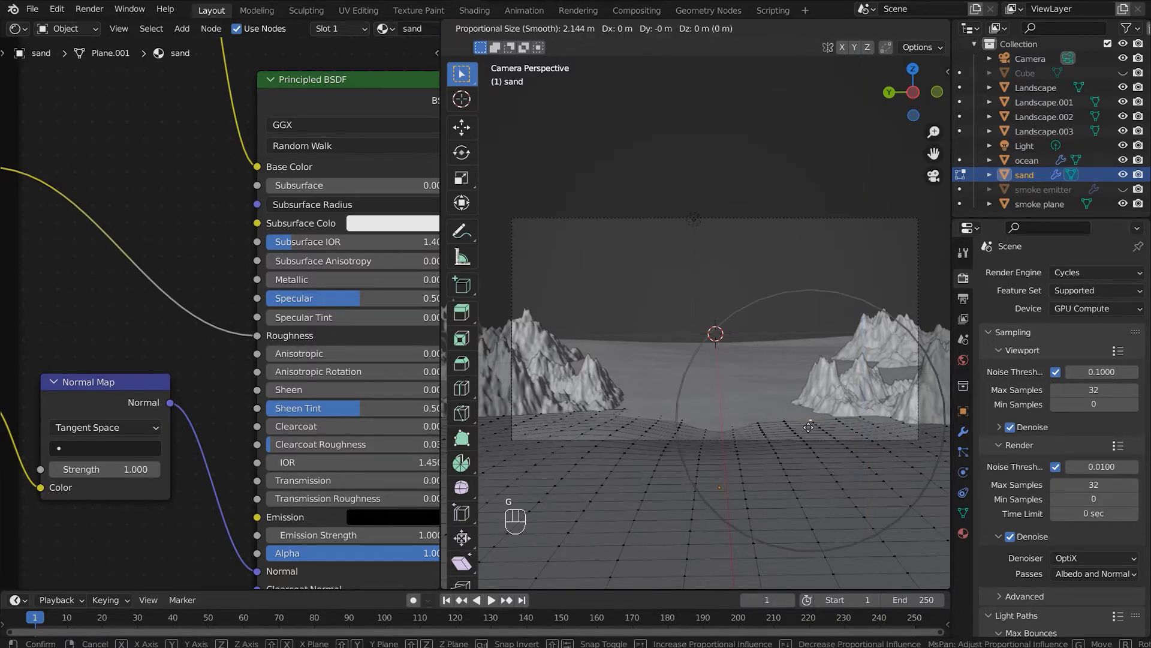
pyautogui.press('x')
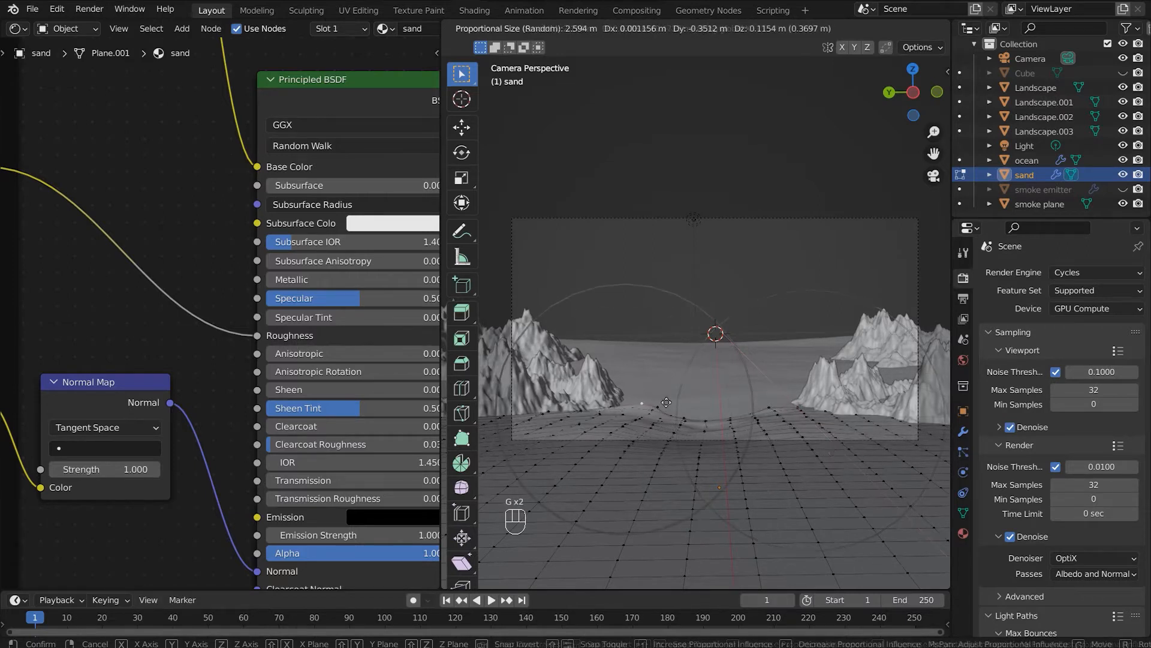
pyautogui.click(702, 407)
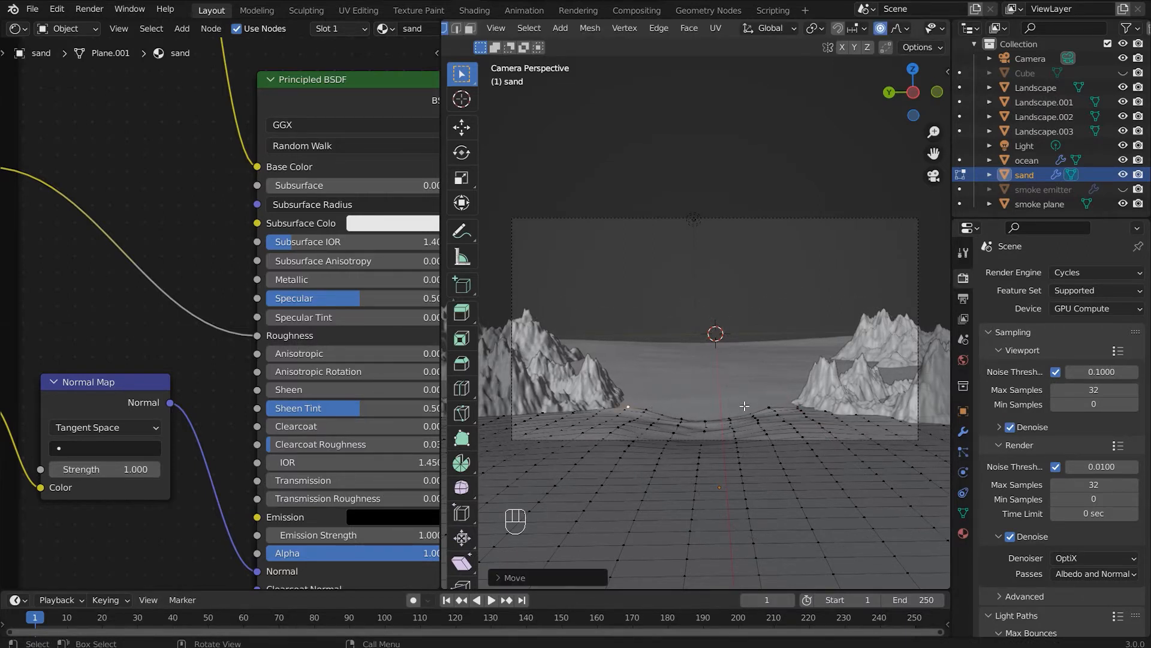
pyautogui.press('Tab')
pyautogui.click(784, 466)
pyautogui.click(787, 466)
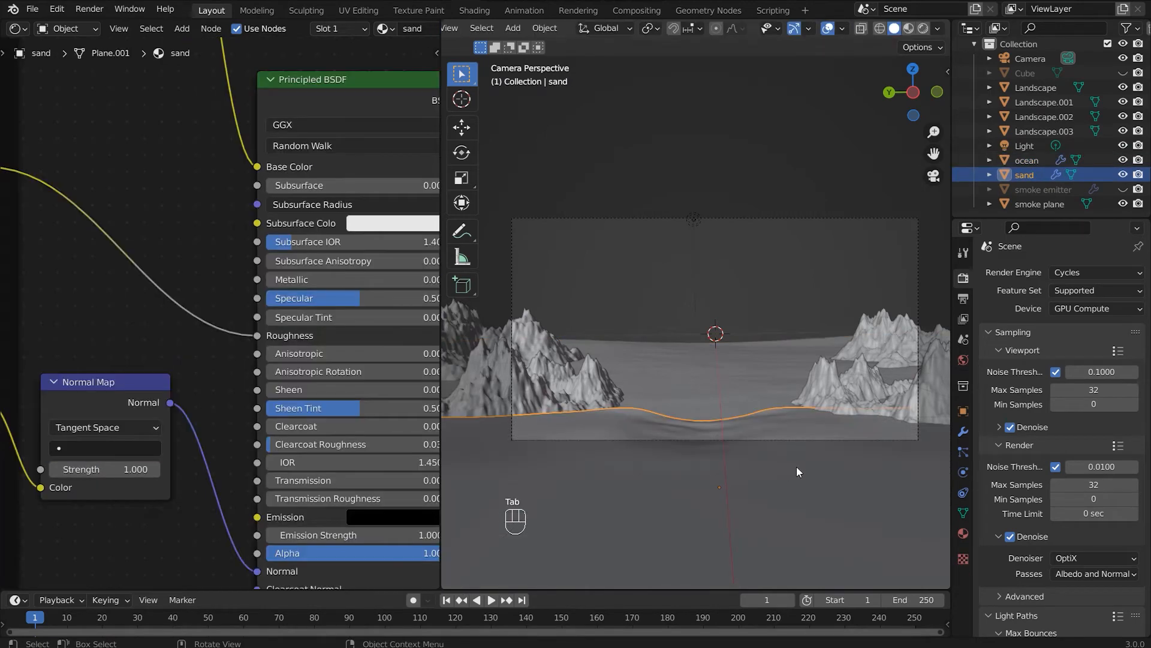
pyautogui.click(781, 475)
pyautogui.click(770, 477)
# Add a Displace modifier to the sand and give it a new texture of type Clouds.
pyautogui.click(964, 431)
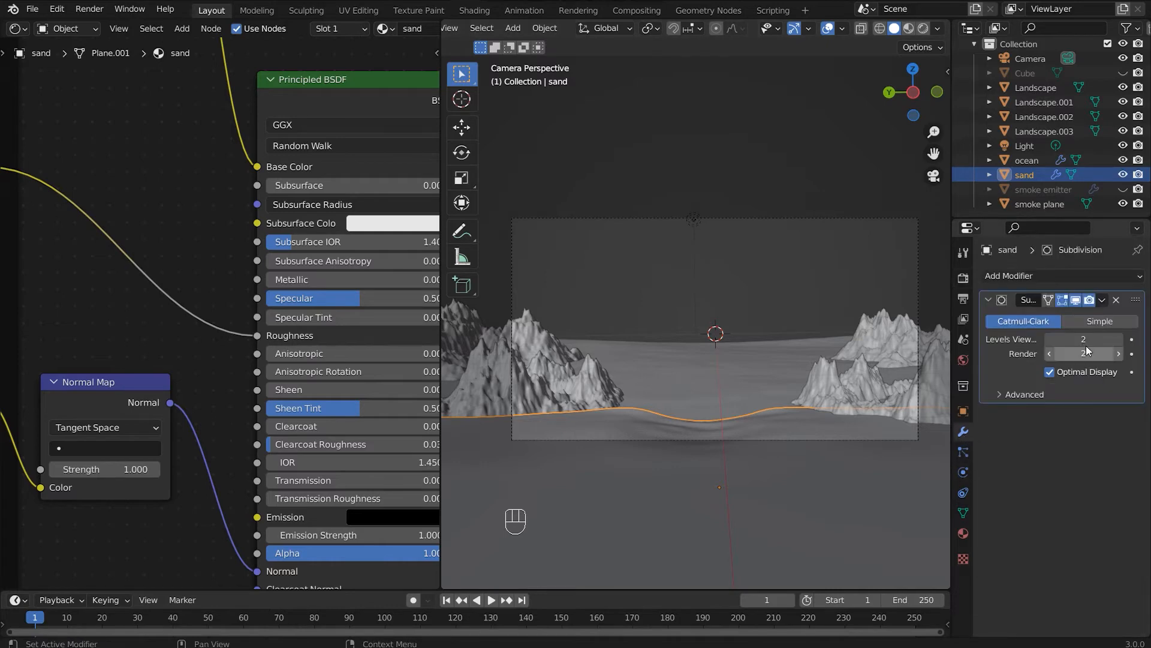
pyautogui.click(1111, 280)
pyautogui.click(931, 363)
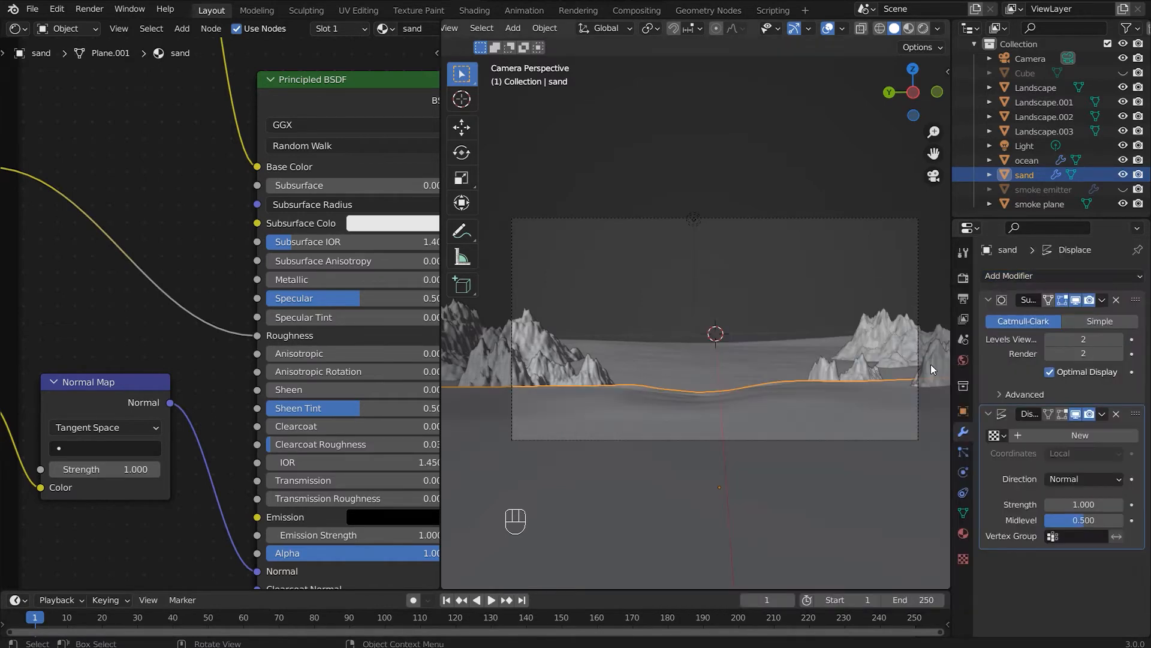
pyautogui.click(1049, 437)
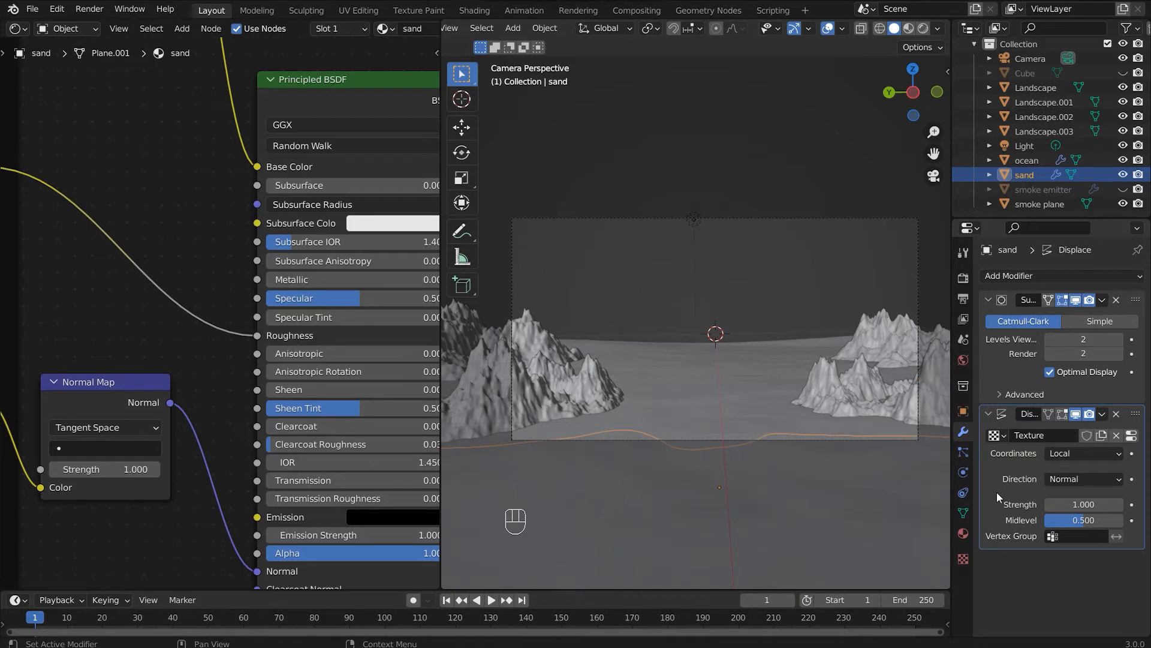
pyautogui.click(963, 534)
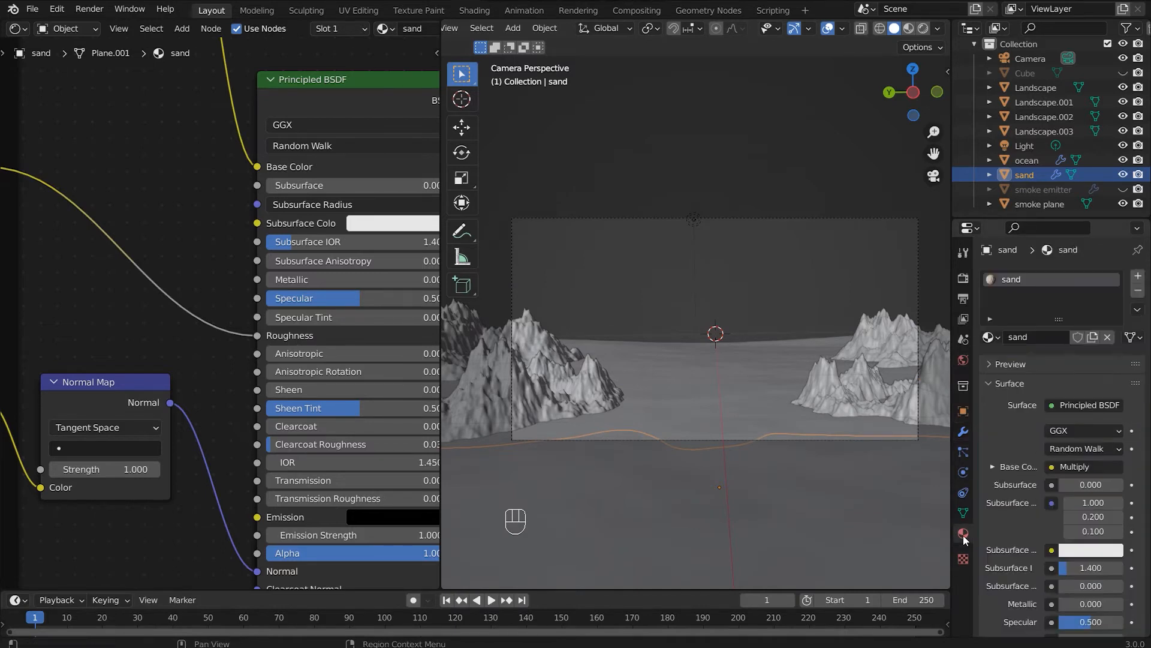
pyautogui.click(963, 559)
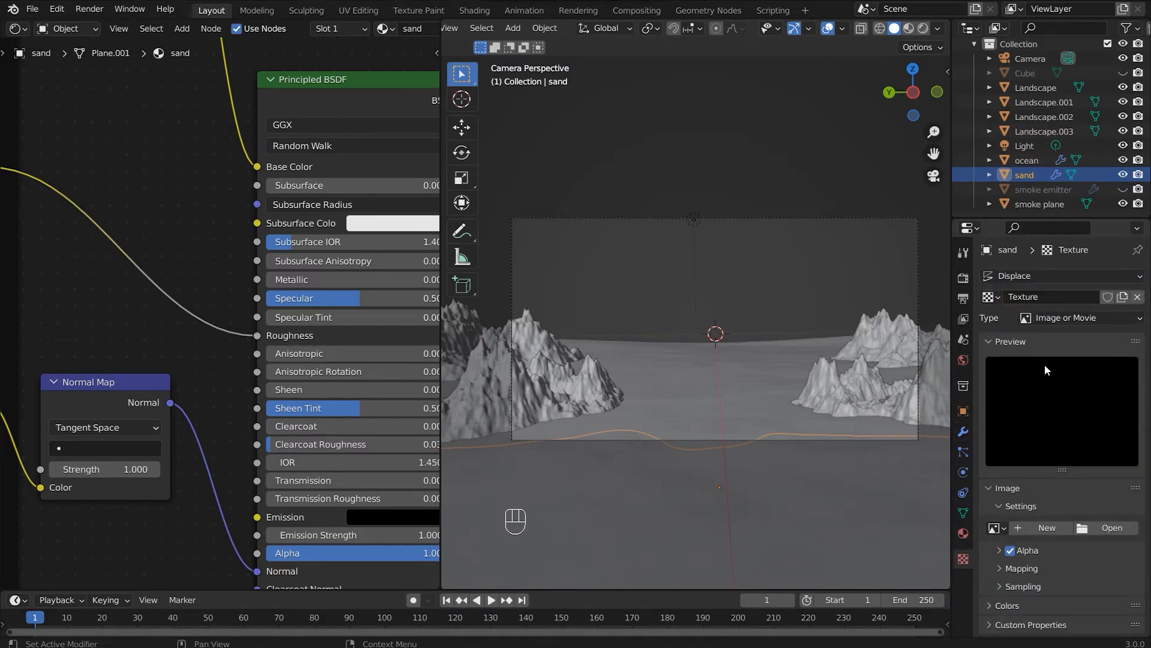
pyautogui.click(1074, 318)
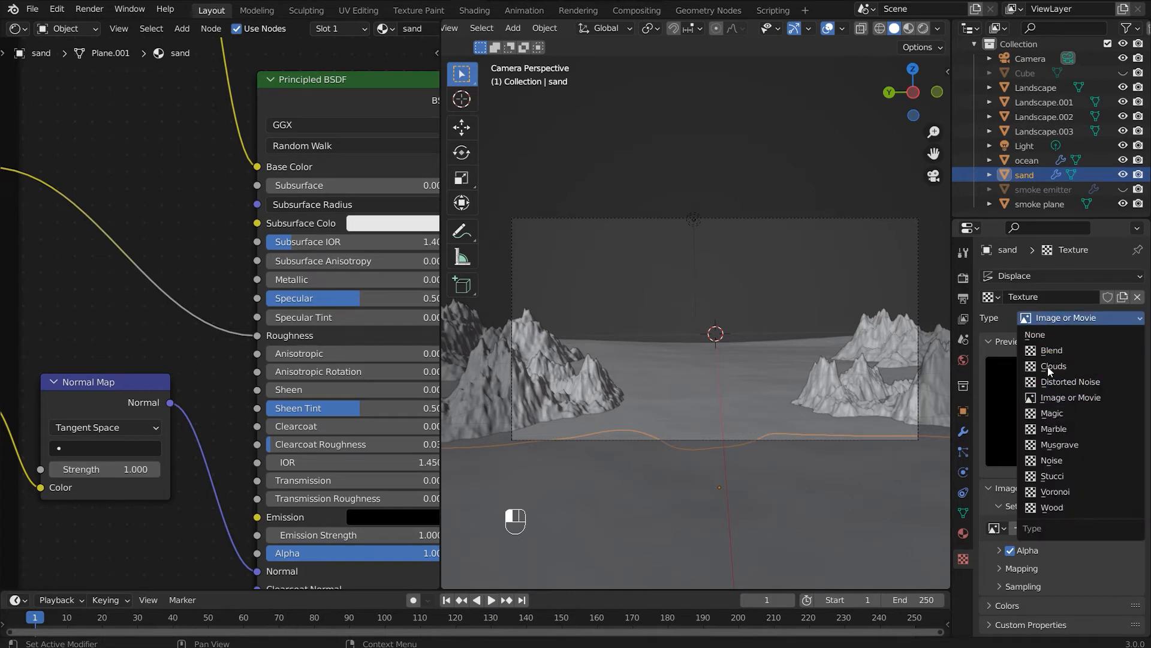
pyautogui.click(1035, 369)
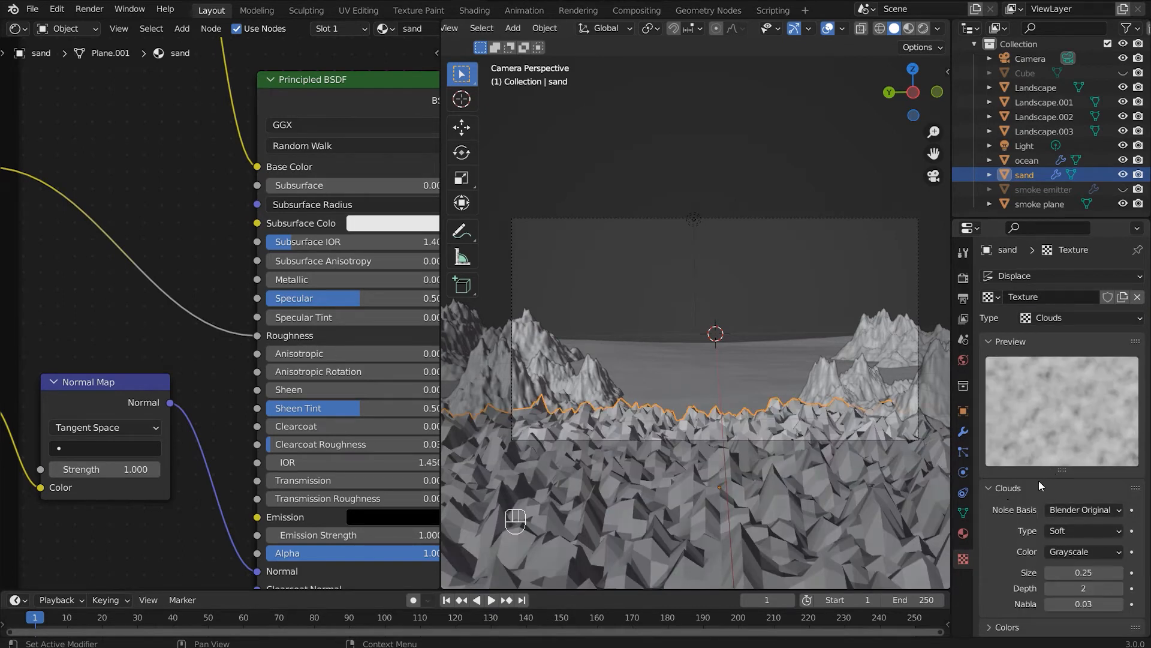
pyautogui.scroll(-1, 1088, 516)
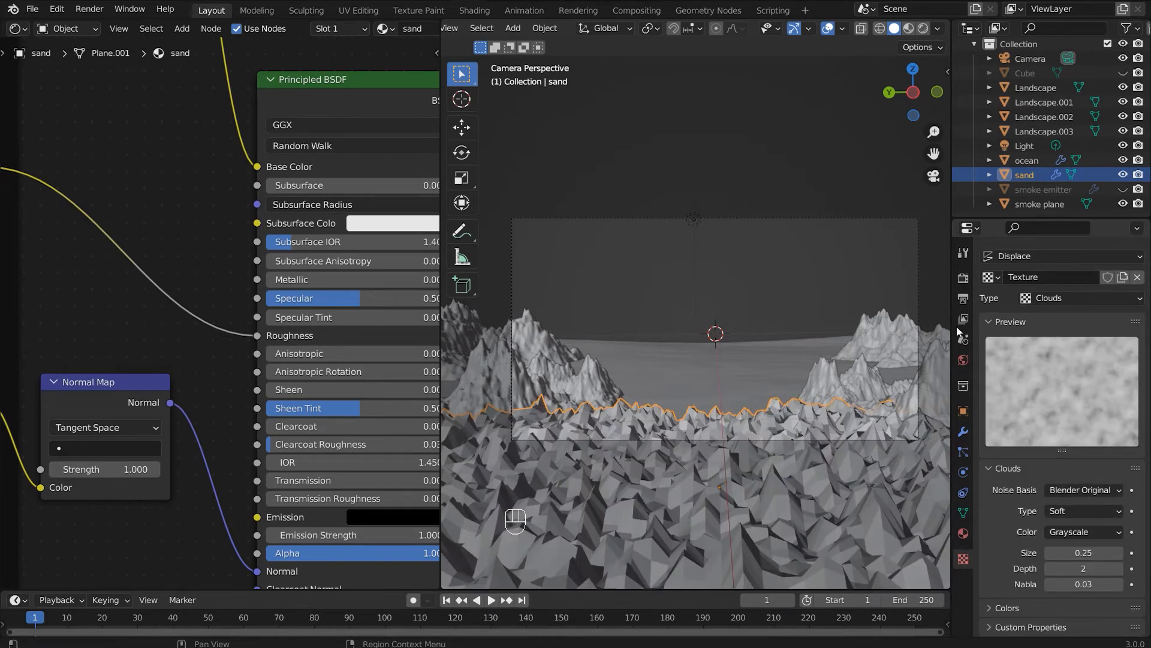
# Set the sand's Displace modifier strength to 0.15.
pyautogui.click(963, 432)
pyautogui.click(1084, 504)
pyautogui.write('0.4')
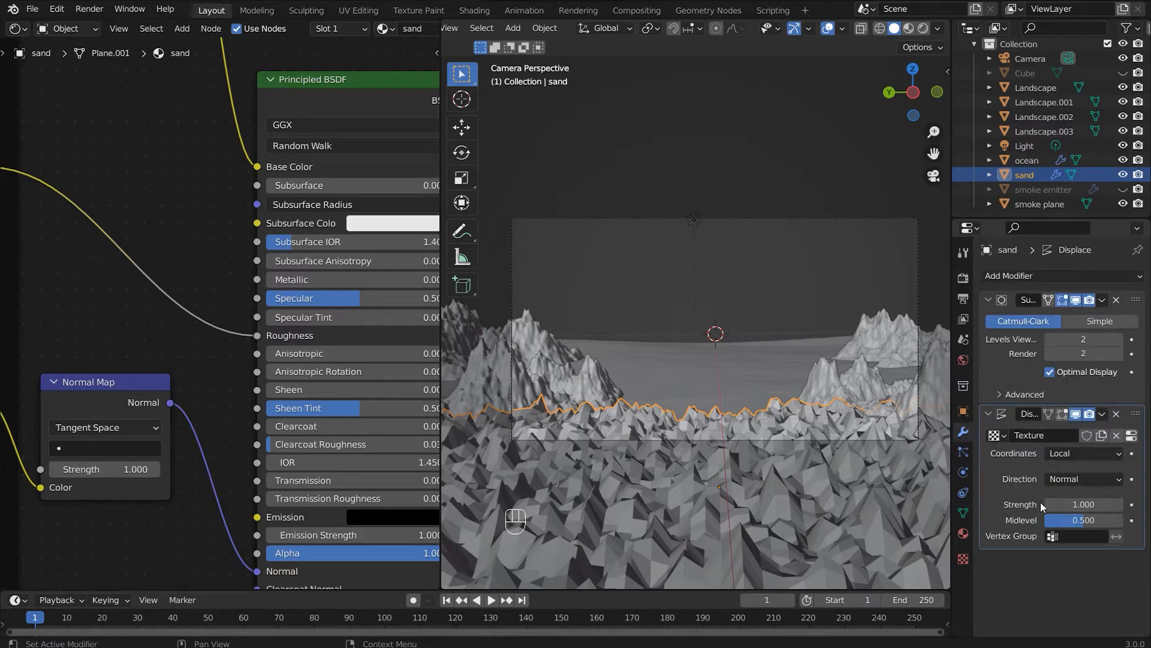
pyautogui.press('Return')
pyautogui.click(1050, 503)
pyautogui.click(1050, 504)
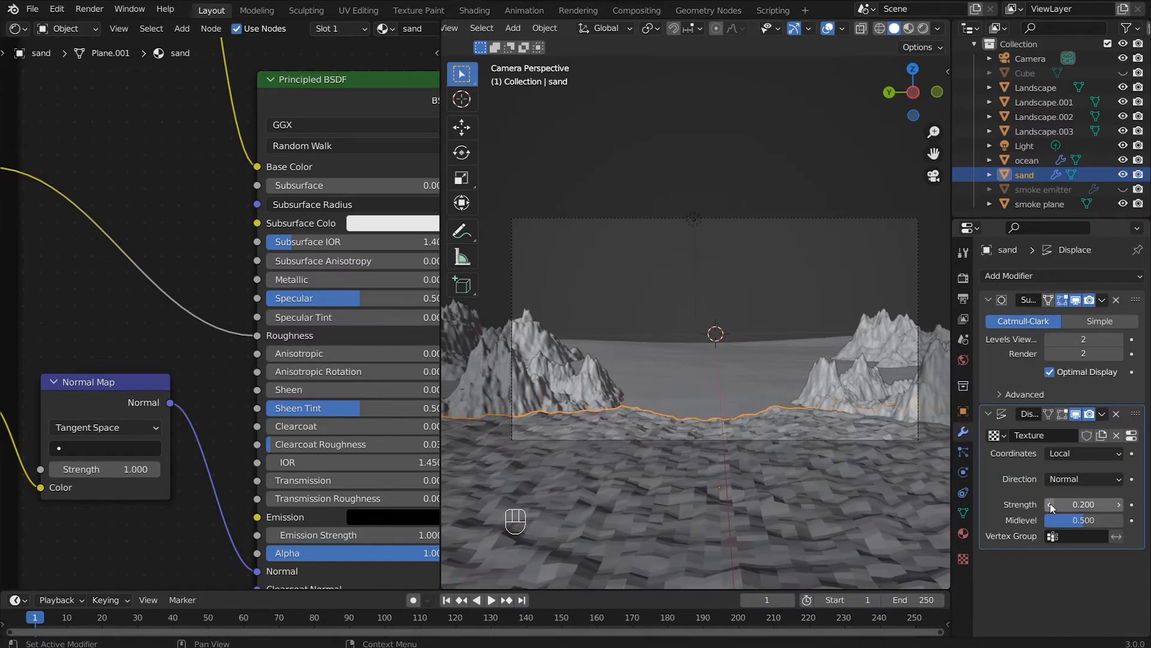
pyautogui.click(1050, 503)
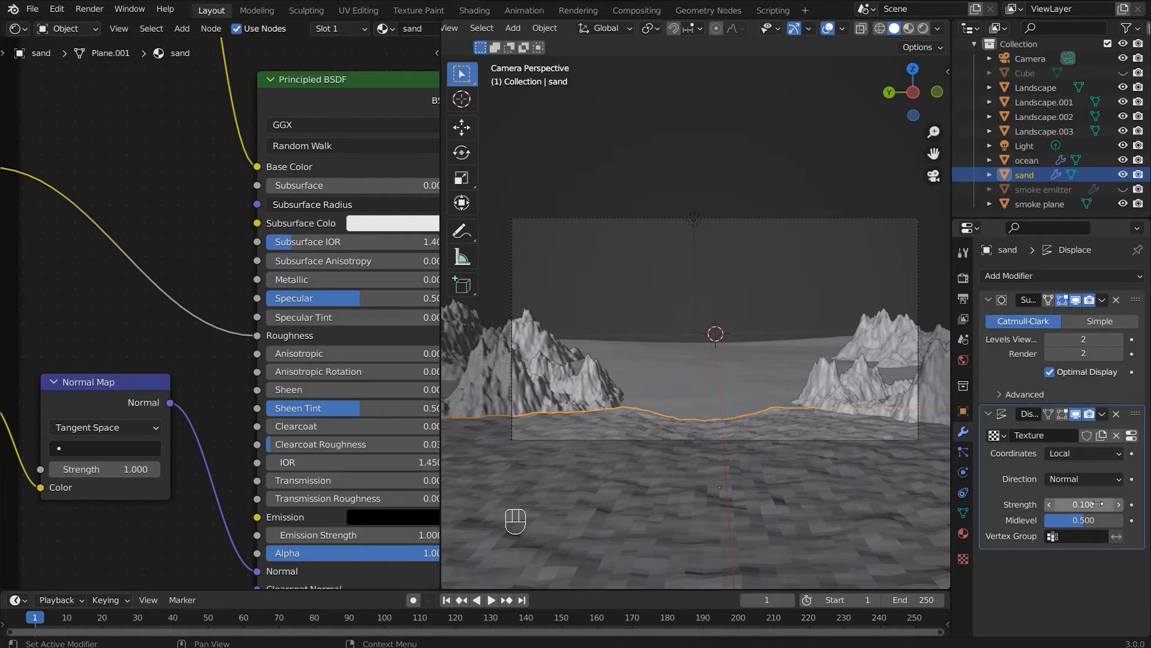
pyautogui.moveTo(1068, 504); pyautogui.dragTo(1029, 511)
# Select the sand again and shade it smooth.
pyautogui.click(782, 429)
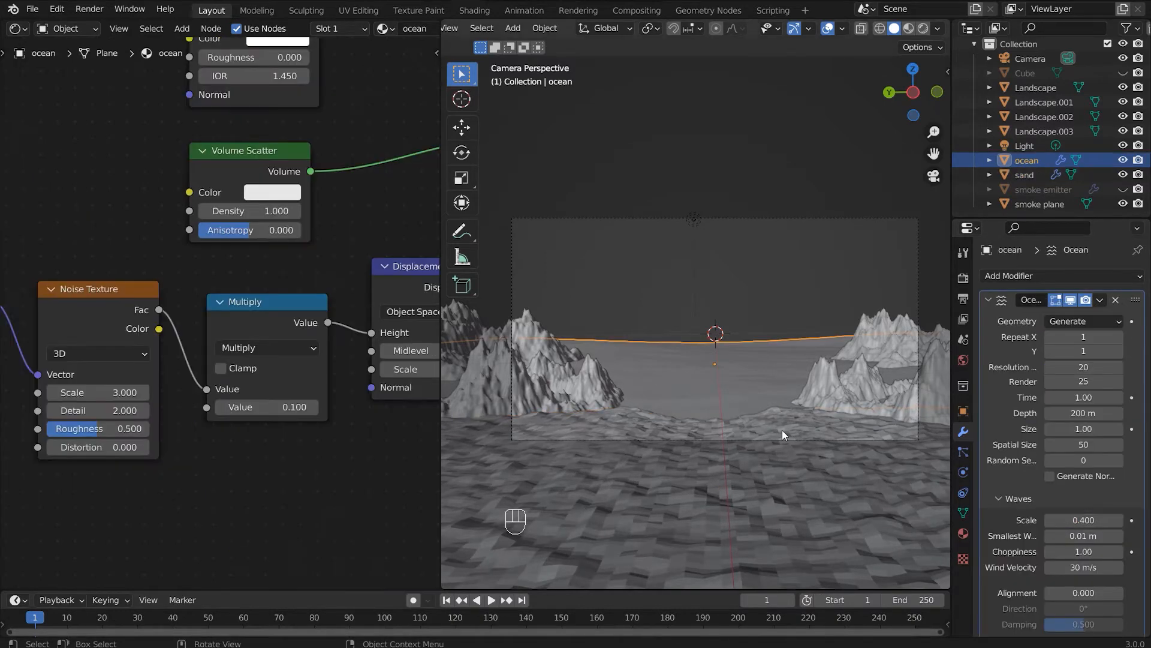
pyautogui.click(782, 430)
pyautogui.rightClick(782, 431)
pyautogui.click(607, 470)
pyautogui.rightClick(607, 471)
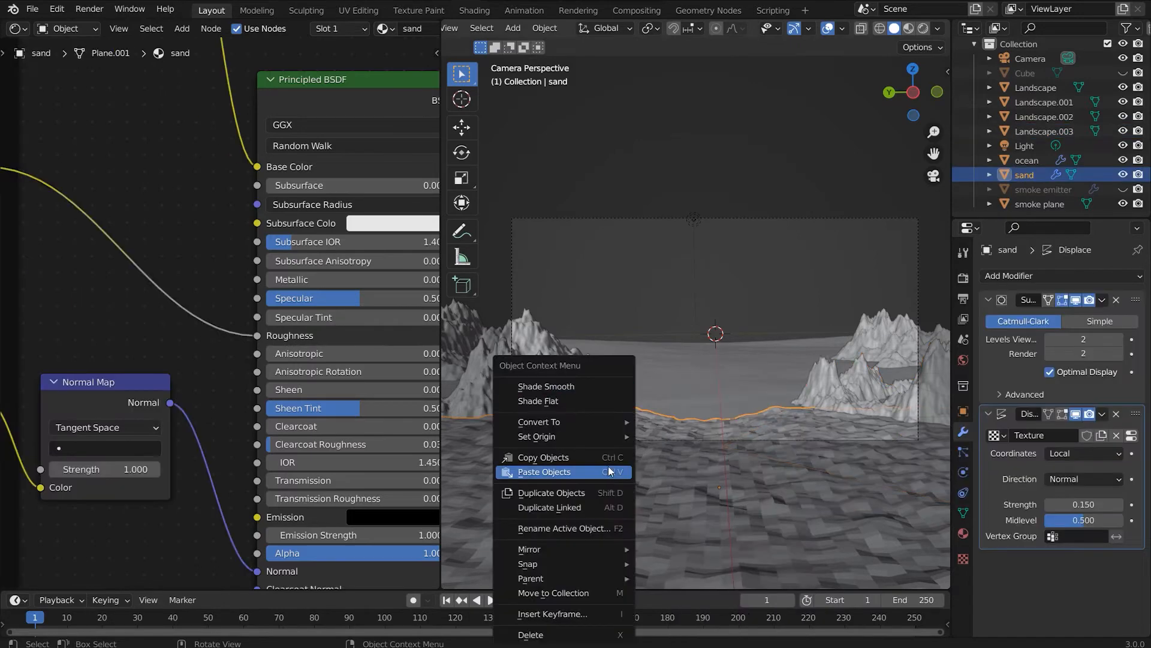
pyautogui.click(578, 384)
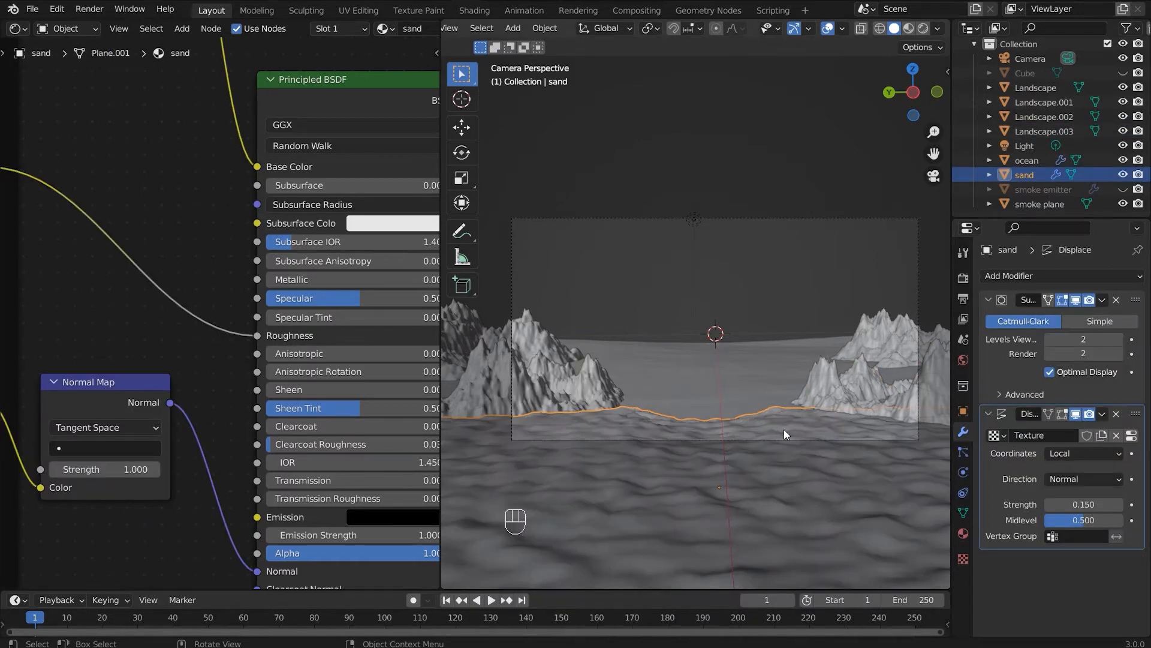
# Set the sand's Displace strength to 0.1.
pyautogui.scroll(2, 820, 438)
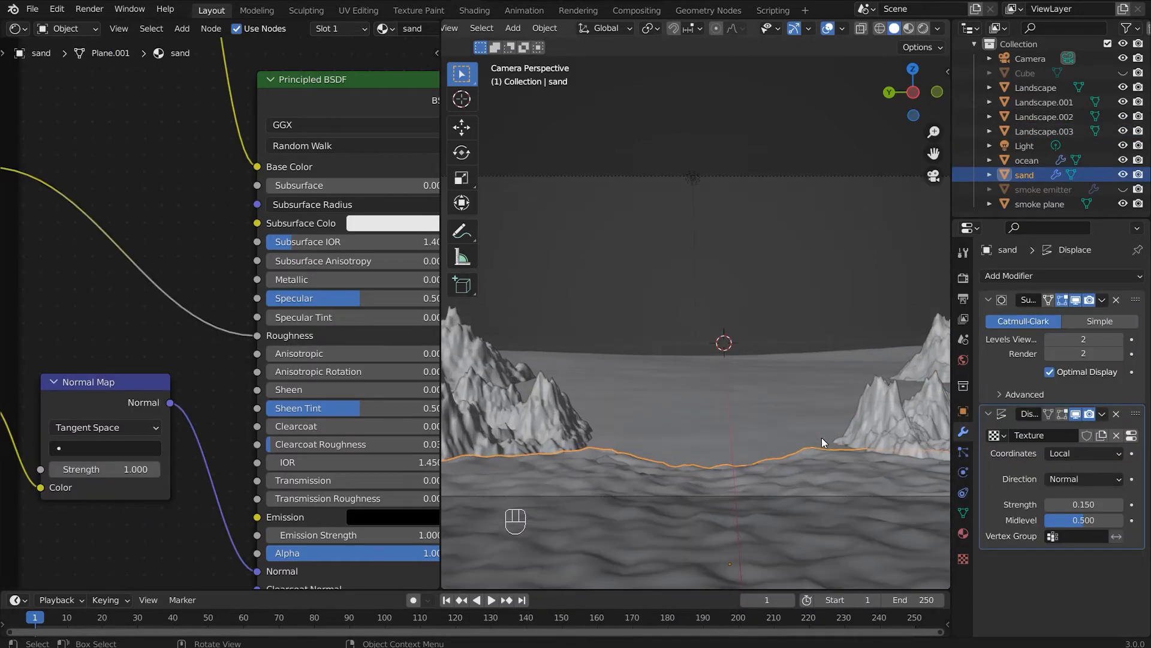
pyautogui.click(1075, 502)
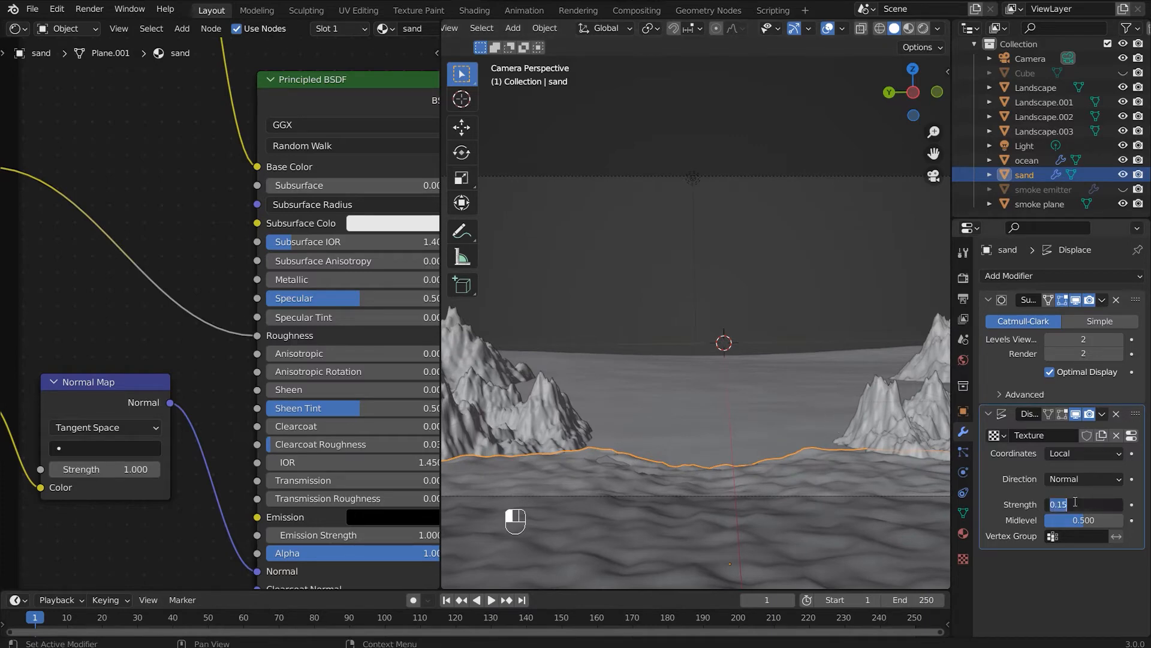
pyautogui.press('BackSpace')
pyautogui.write('0.1')
pyautogui.press('Return')
pyautogui.scroll(-2, 845, 430)
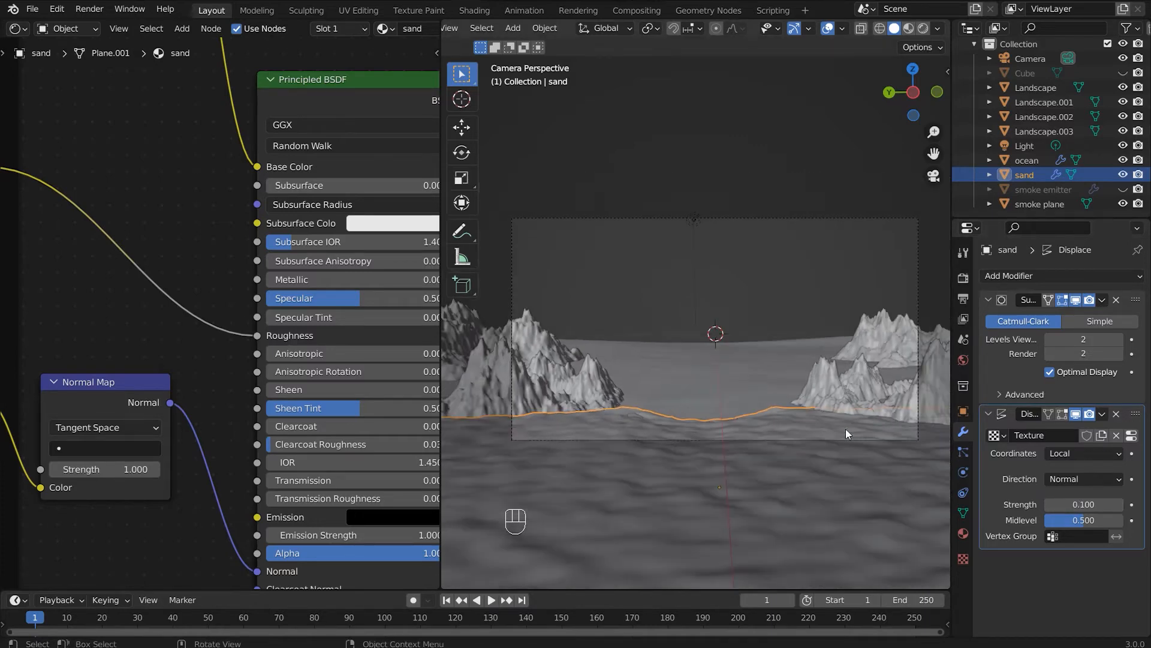
# Select the ocean, return to the camera view, and switch the viewport to rendered shading.
pyautogui.click(834, 494)
pyautogui.moveTo(834, 494); pyautogui.dragTo(650, 436, button='middle')
pyautogui.press('KP_0')
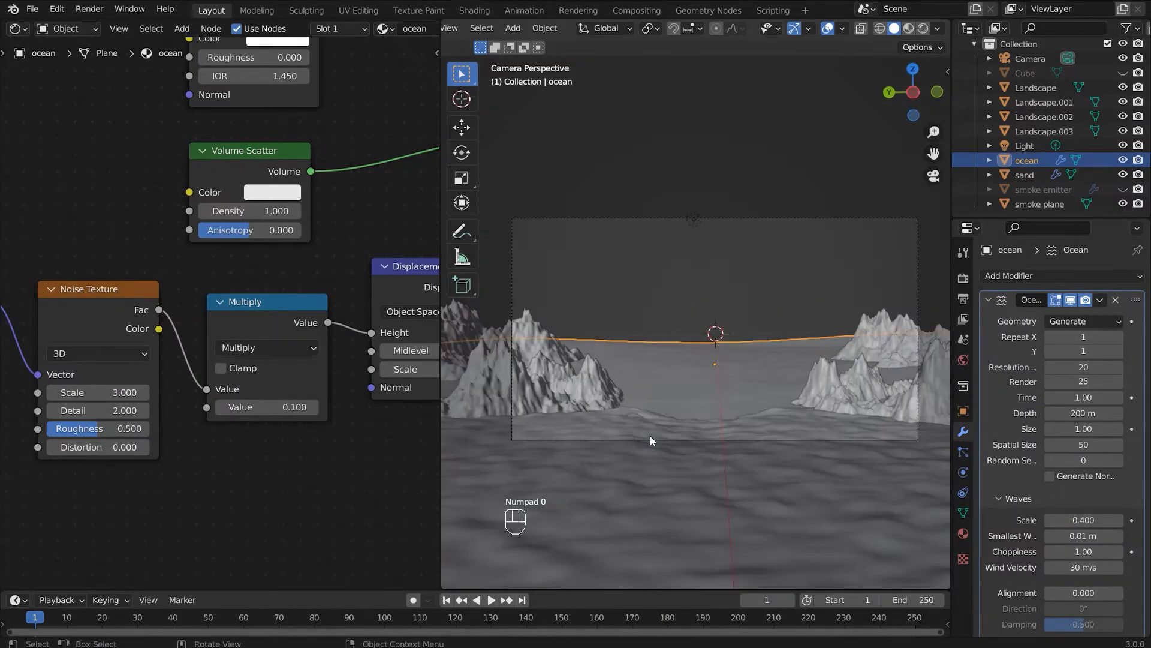
pyautogui.click(923, 29)
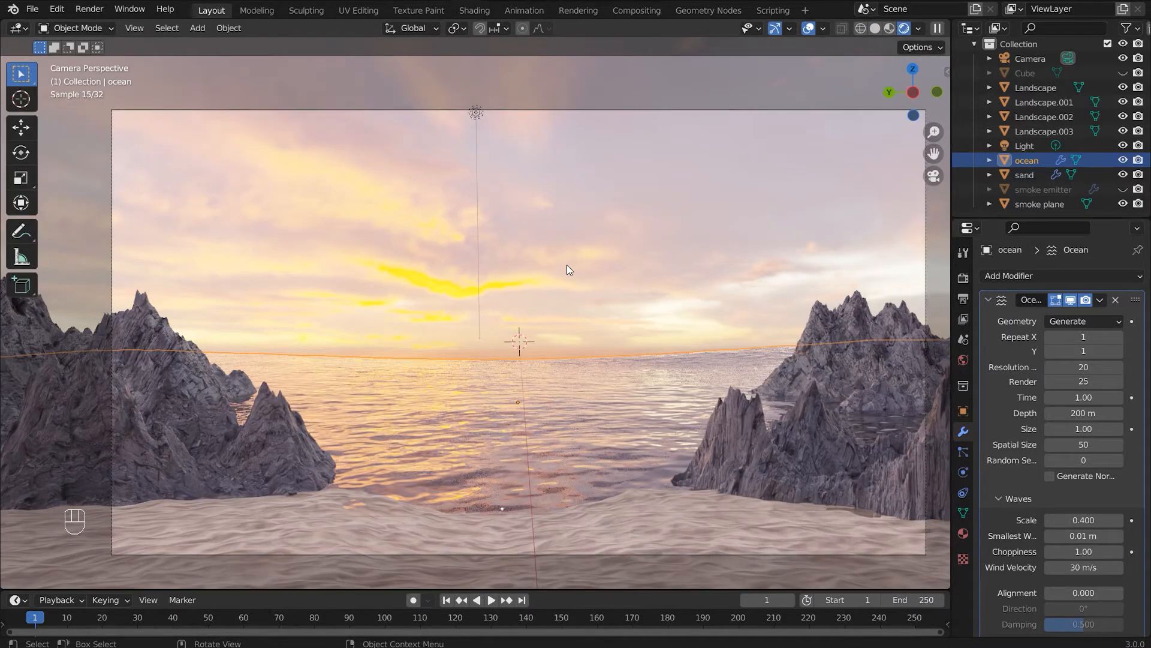
# Select the camera and rotate it about -1.9° around the global Y axis.
pyautogui.click(925, 478)
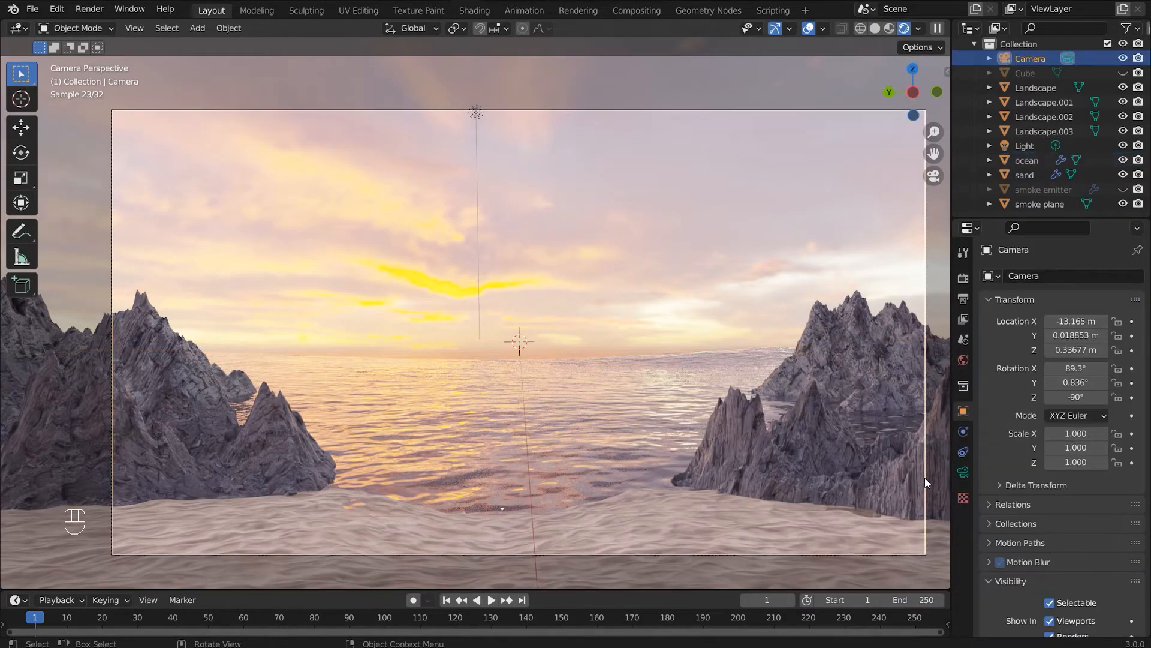
pyautogui.press('r')
pyautogui.press('y')
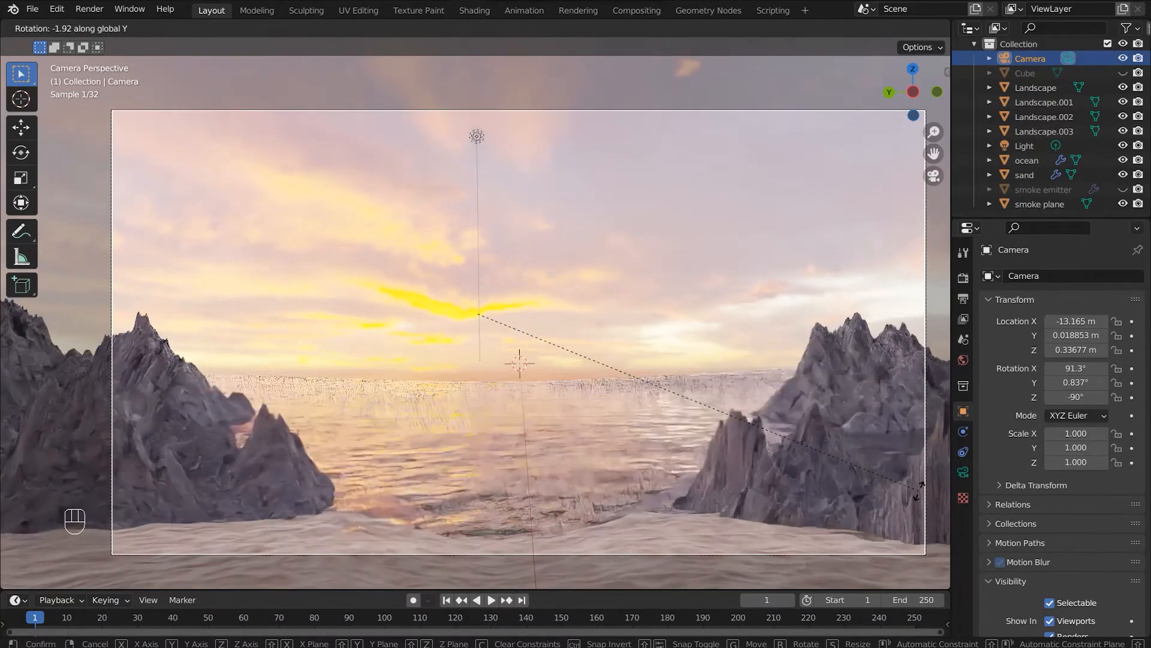
pyautogui.click(844, 386)
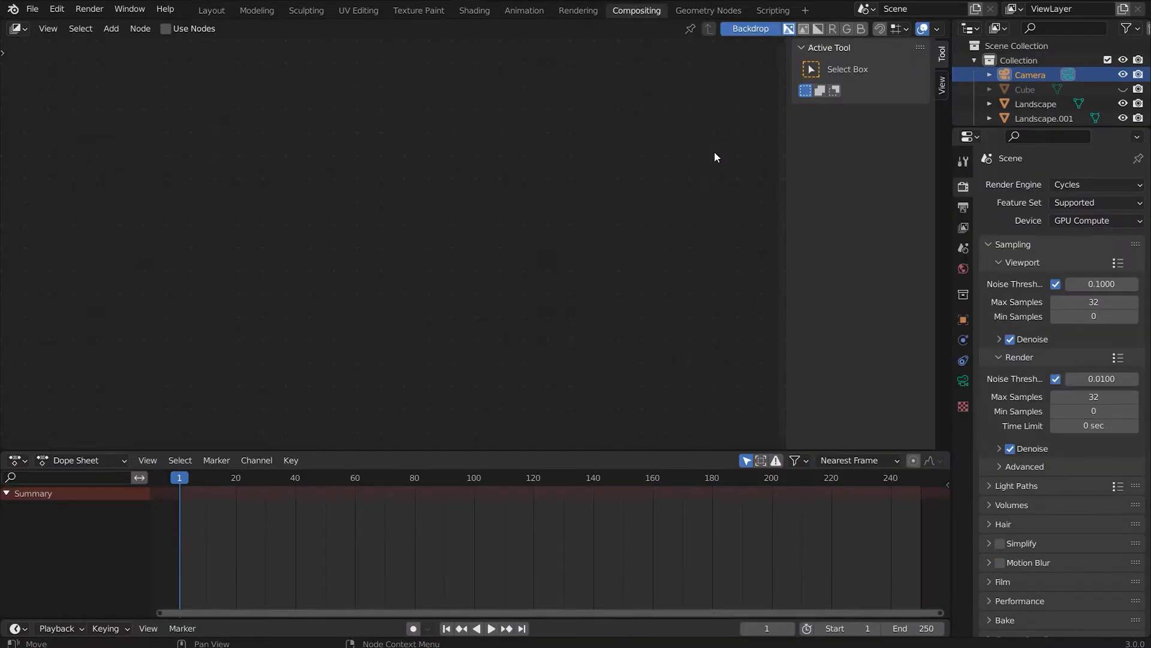
# Hide the sidebar in the Compositing workspace and enable the use of nodes for the scene.
pyautogui.press('n')
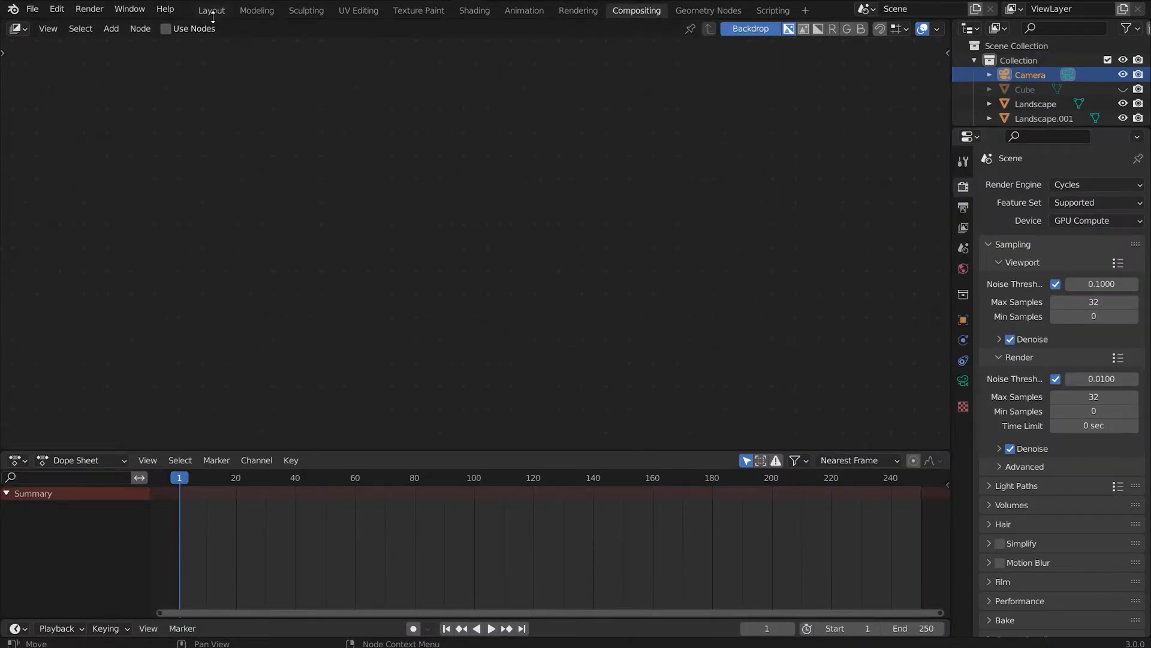
pyautogui.click(166, 28)
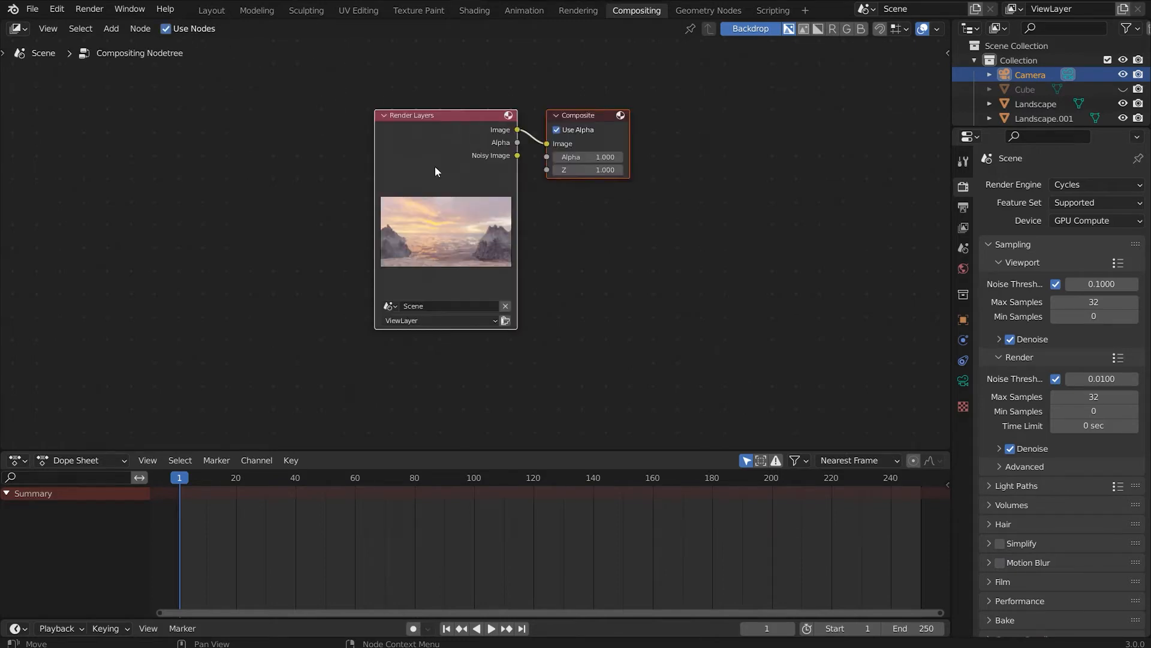
pyautogui.moveTo(435, 168); pyautogui.dragTo(334, 196, button='middle')
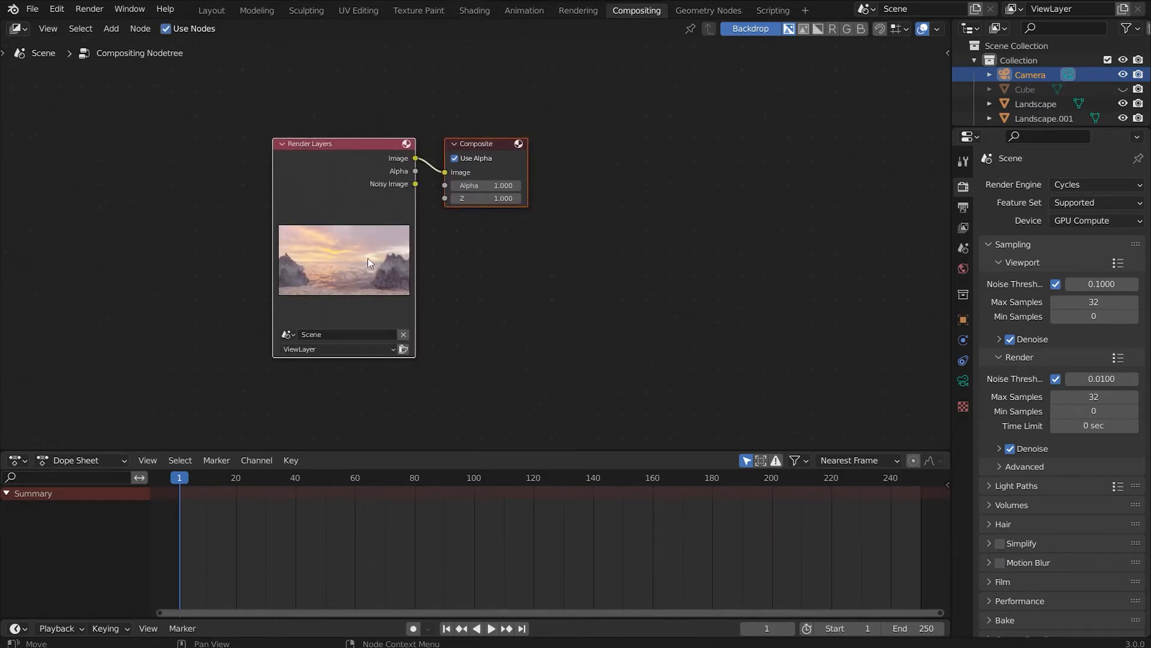
# Add a Viewer node below the Composite node in the compositing node tree.
pyautogui.hotkey('shift', 'a')
pyautogui.click(513, 278)
pyautogui.write('v')
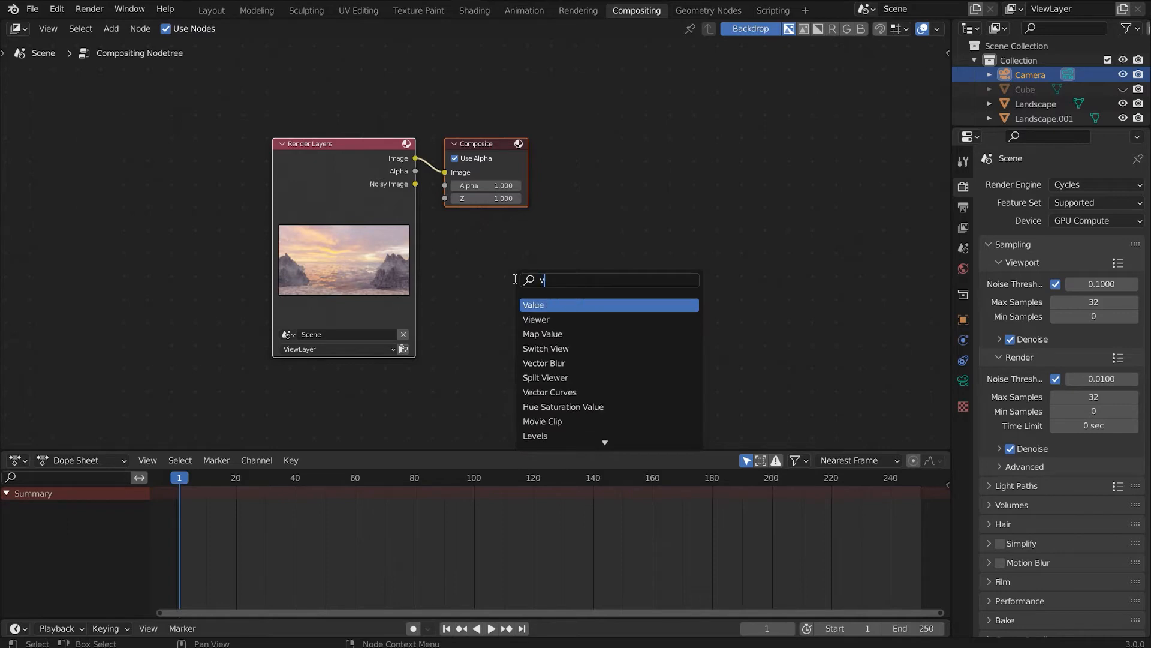
pyautogui.write('i')
pyautogui.press('Return')
pyautogui.click(476, 244)
# Move the Composite node farther from Render Layers and link the Render Layers Image output to the Viewer.
pyautogui.click(479, 146)
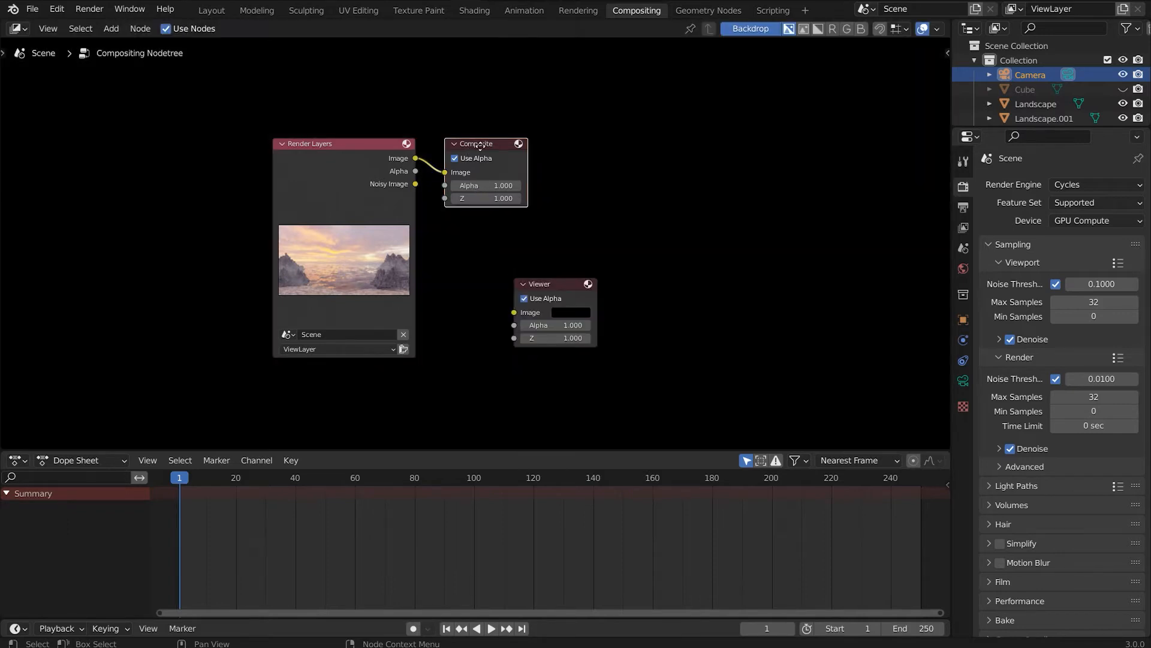
pyautogui.moveTo(480, 146); pyautogui.dragTo(630, 133)
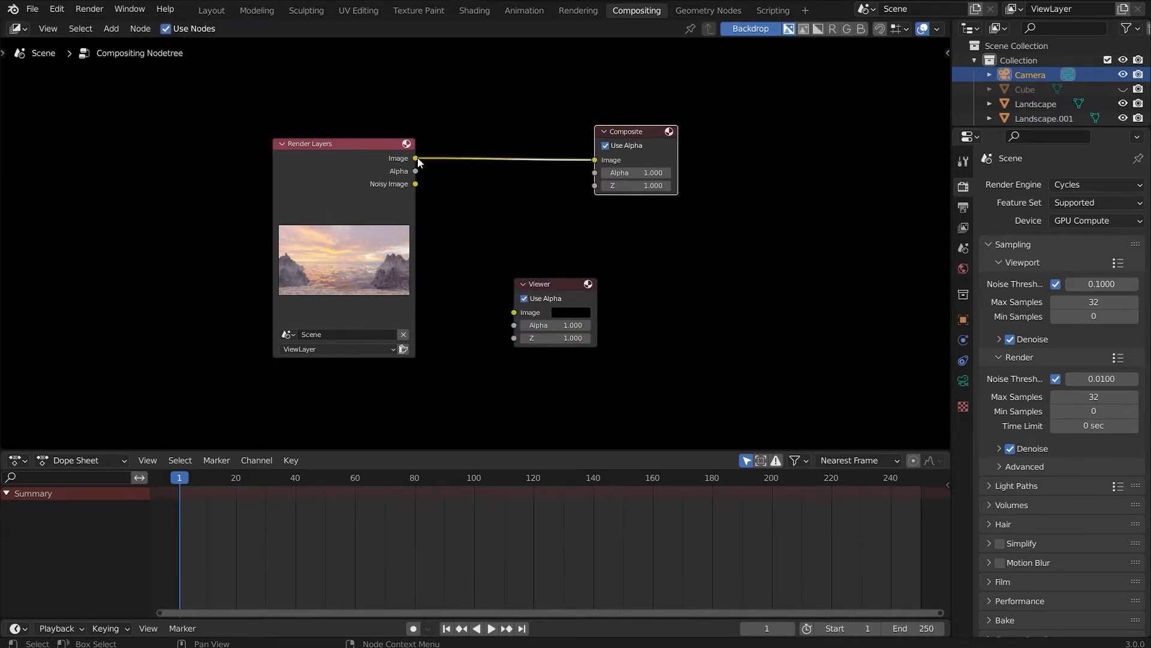
pyautogui.moveTo(416, 159); pyautogui.dragTo(657, 246)
# Scale the backdrop down so the whole rendered image fits inside the node editor.
pyautogui.press('v')
pyautogui.press('v')
pyautogui.press('v')
pyautogui.press('v')
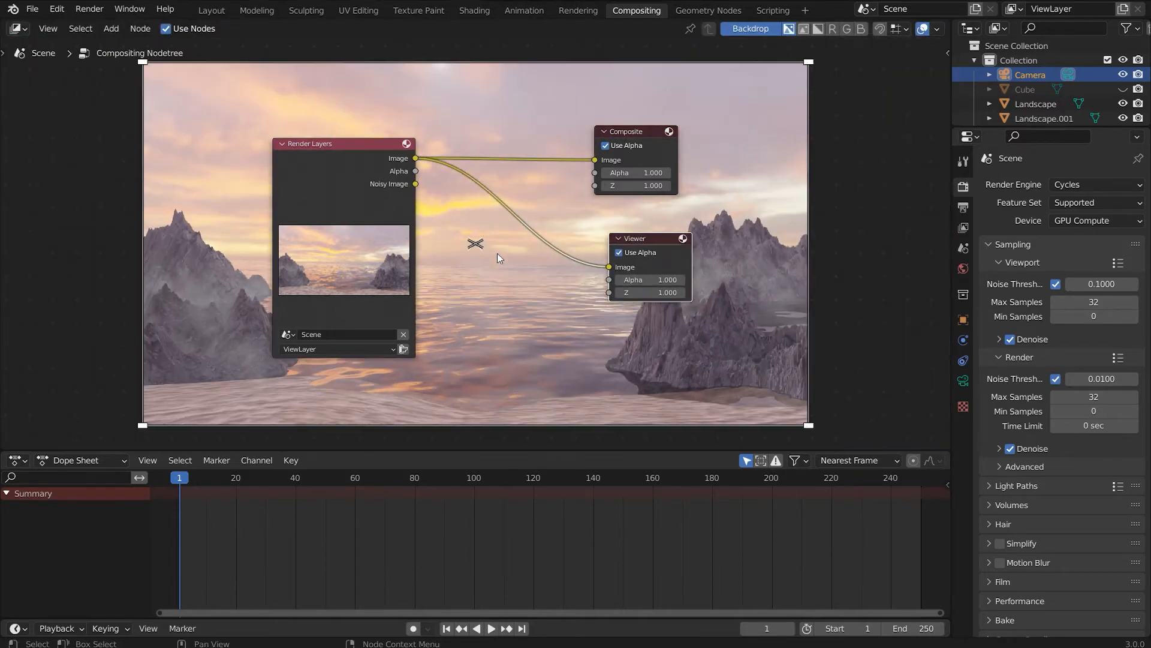
pyautogui.hotkey('alt', 'v')
# Move Render Layers away to make room and insert a Glare node on its link to the Viewer.
pyautogui.moveTo(347, 143); pyautogui.dragTo(247, 159)
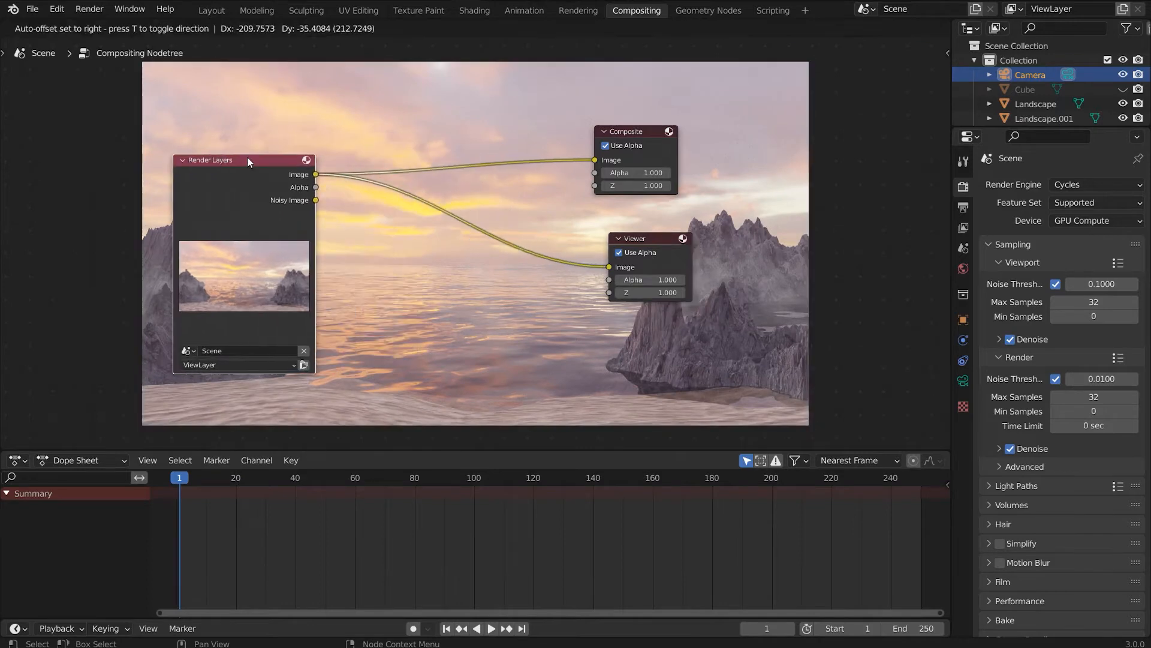
pyautogui.hotkey('shift', 'a')
pyautogui.click(494, 202)
pyautogui.write('gla')
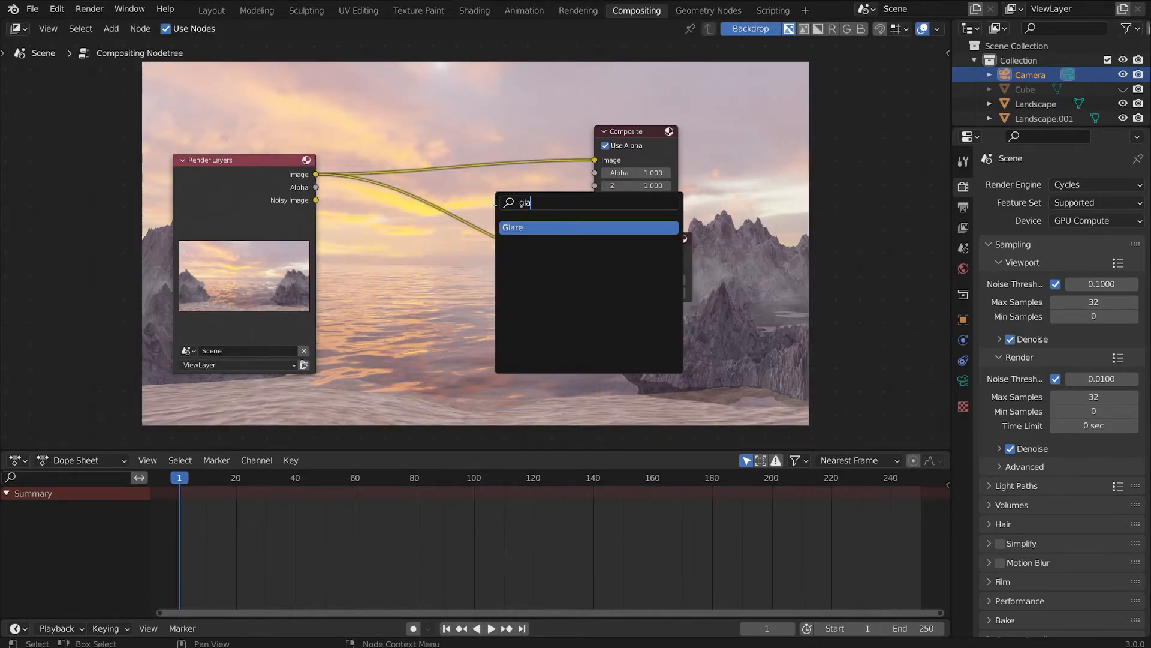
pyautogui.press('Return')
pyautogui.click(459, 231)
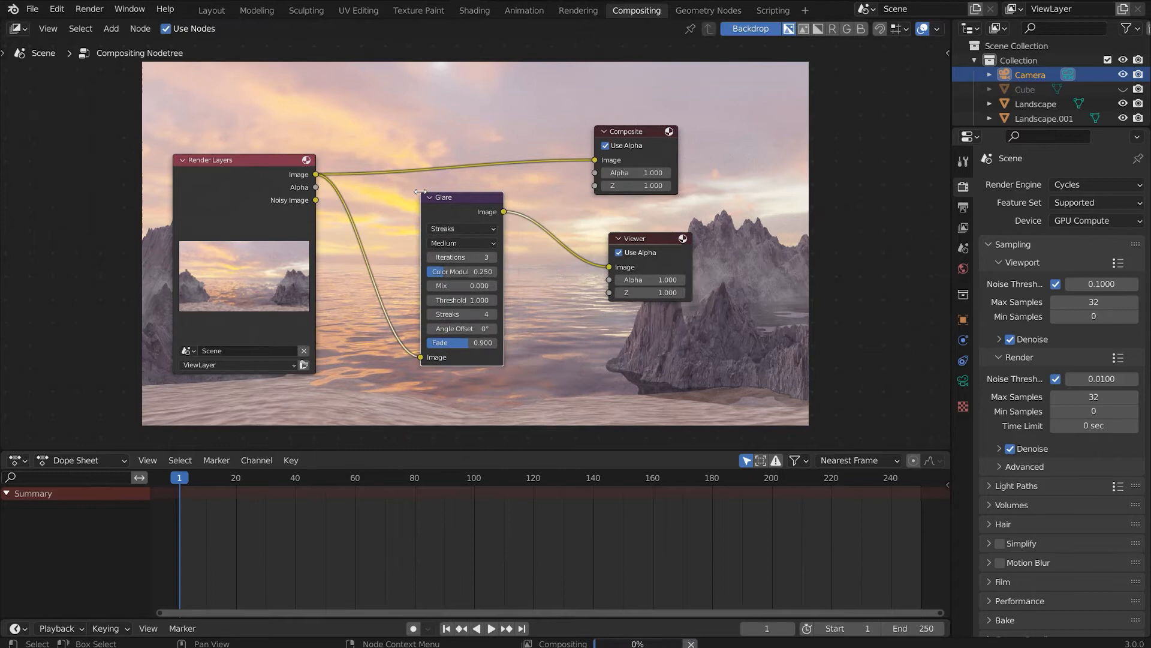
# Set the Glare node to Fog Glow with High quality and a threshold of 0.2.
pyautogui.click(458, 229)
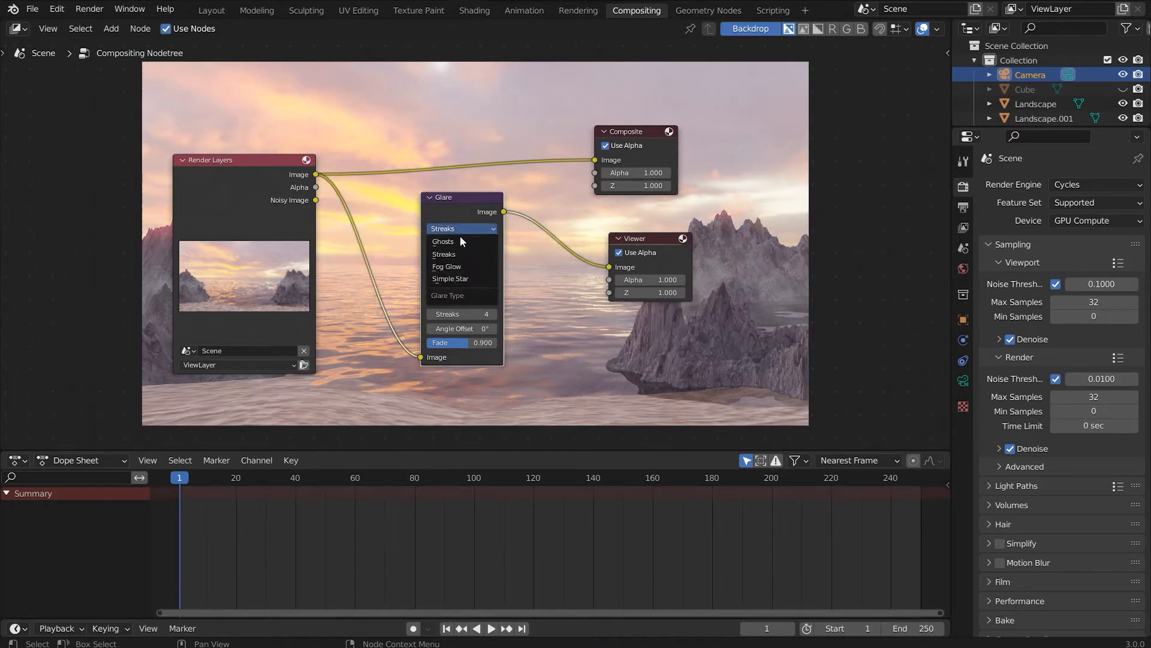
pyautogui.click(463, 266)
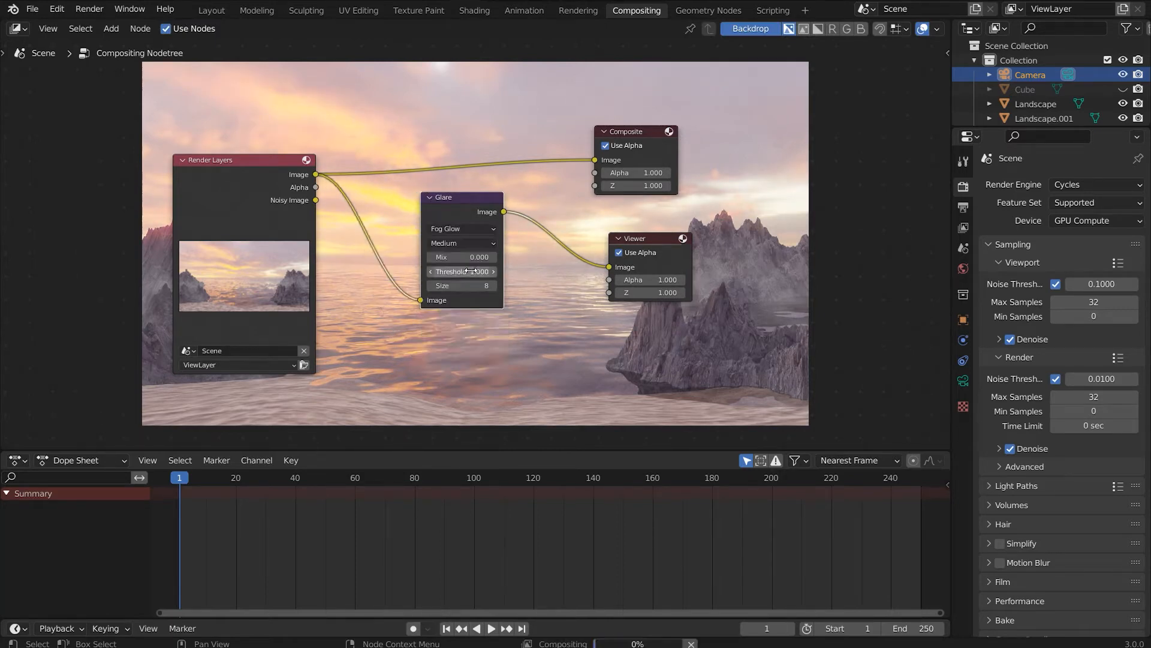
pyautogui.click(475, 271)
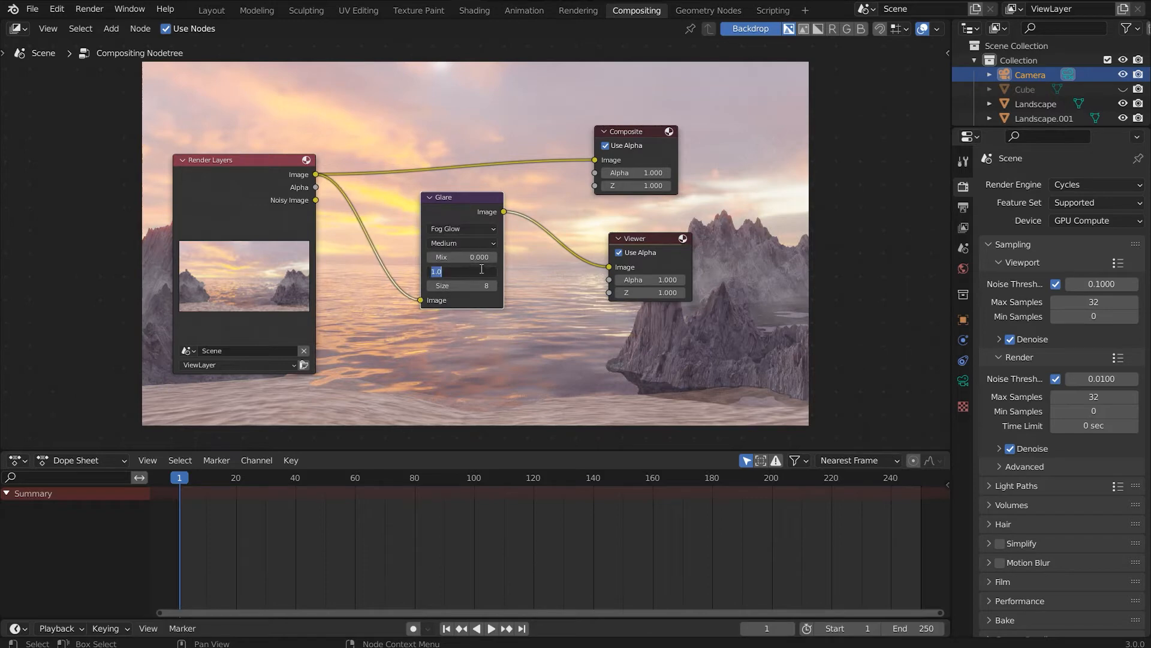
pyautogui.write('0')
pyautogui.press('Return')
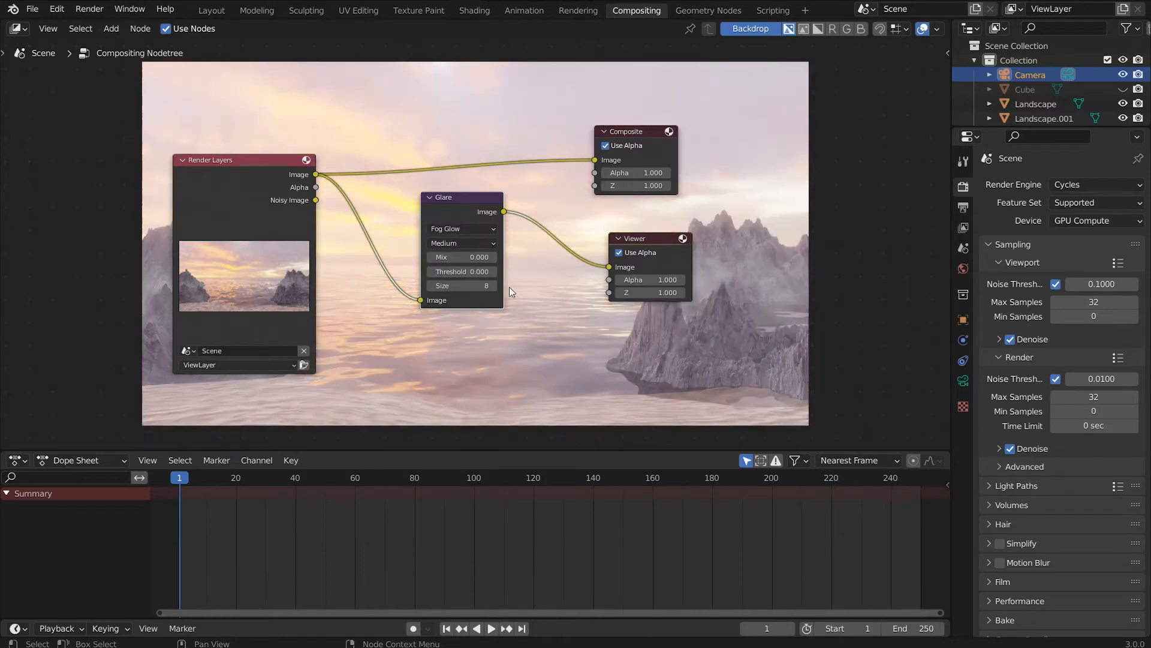
pyautogui.moveTo(470, 271); pyautogui.dragTo(490, 271)
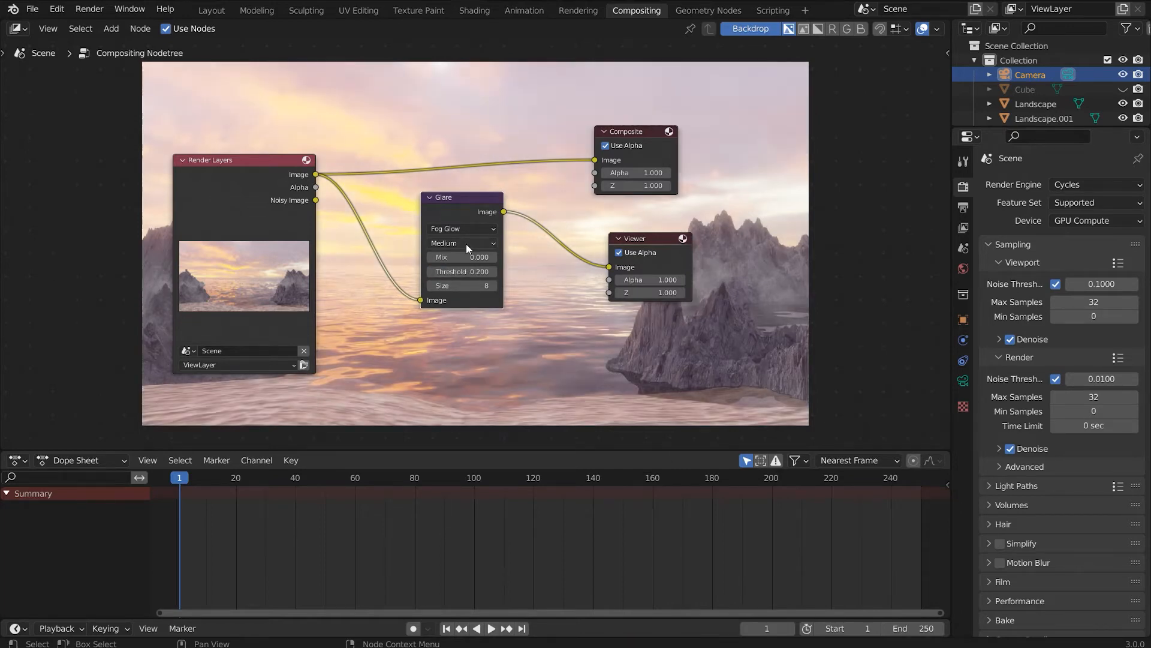
pyautogui.click(469, 243)
pyautogui.click(471, 257)
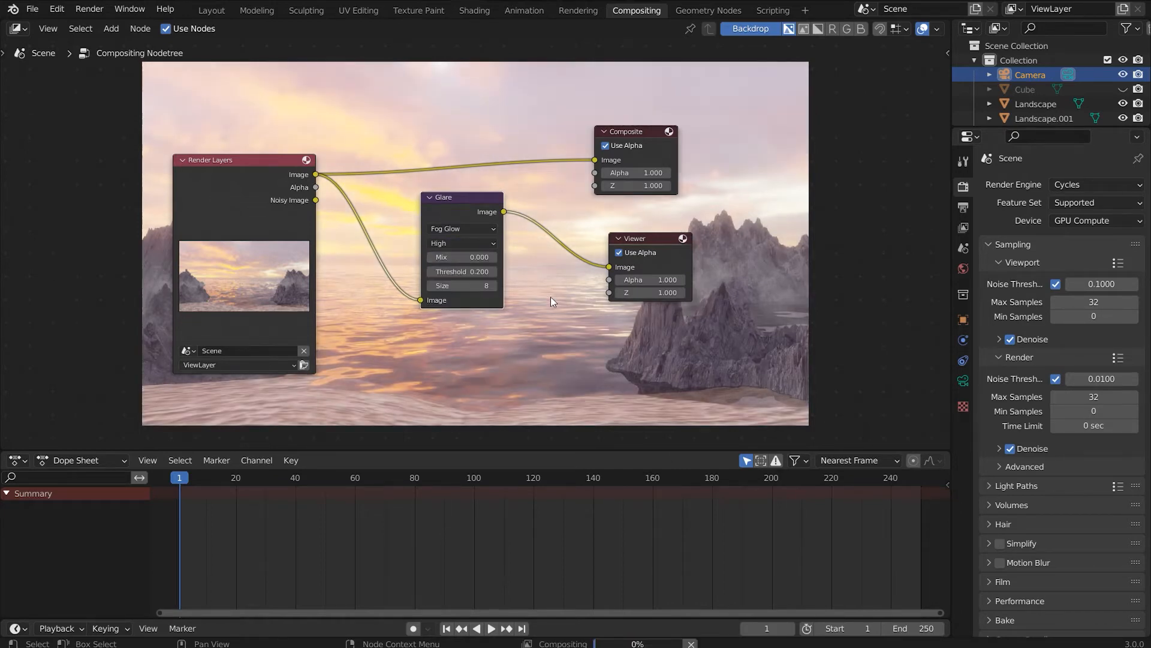
# Try a Mix of 1 on the Glare node and return it to 0.
pyautogui.moveTo(462, 257); pyautogui.dragTo(492, 256)
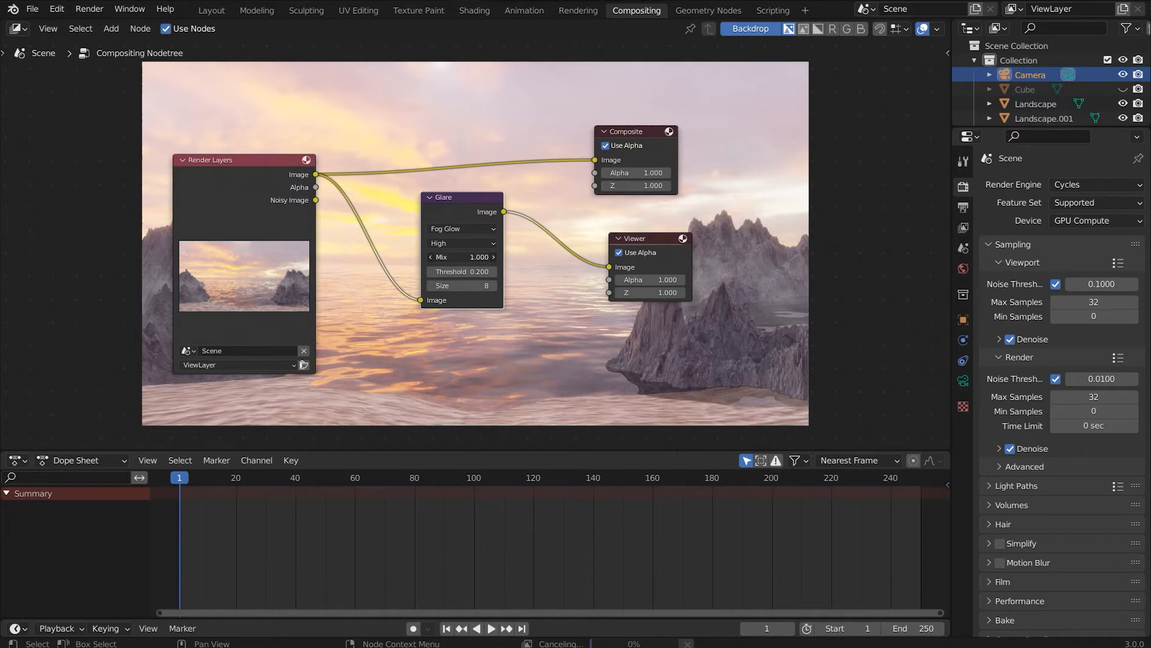
pyautogui.click(480, 257)
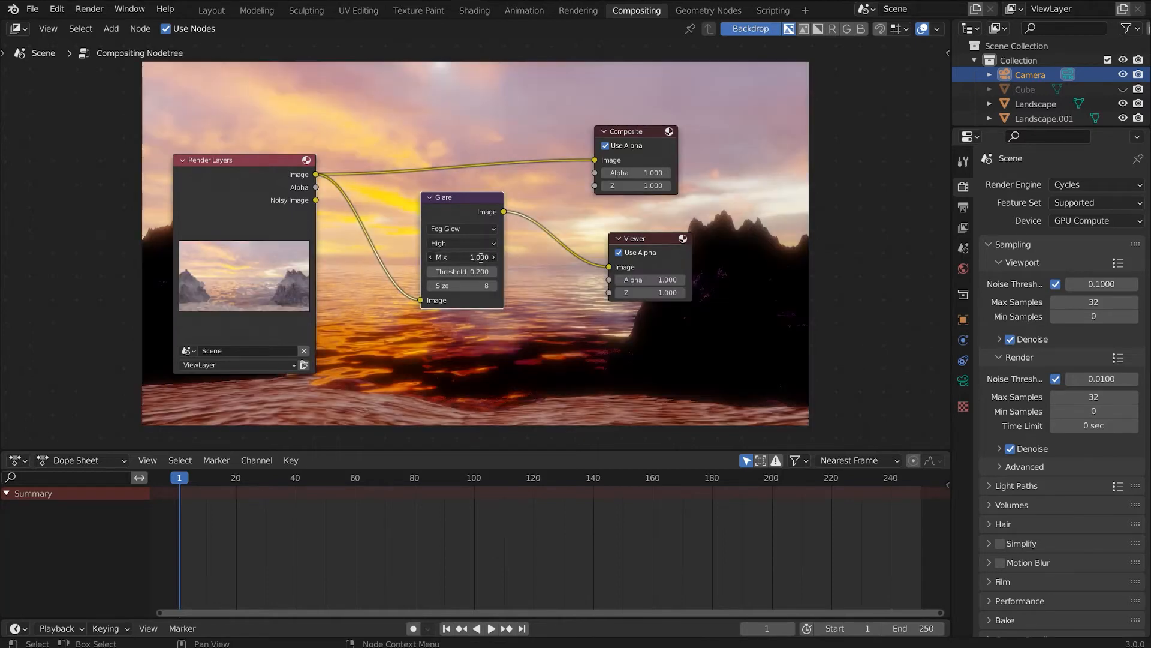
pyautogui.write('0')
pyautogui.press('Return')
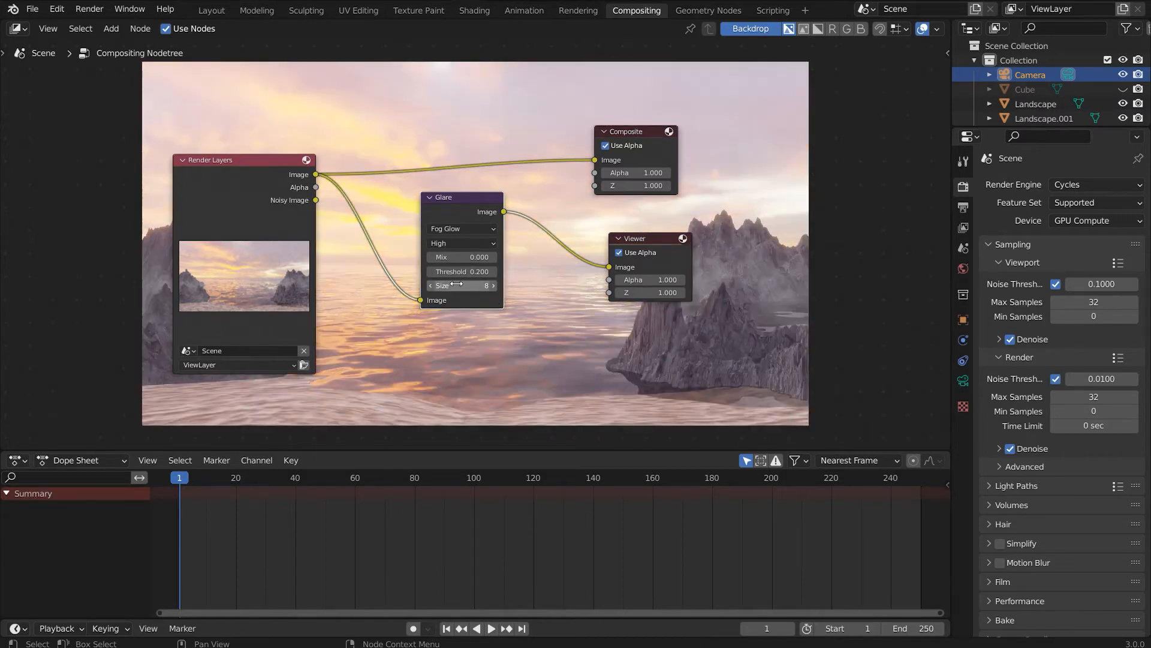
# Set the glare Size to 9 and shift the Render Layers and Glare nodes away from the Viewer.
pyautogui.click(492, 285)
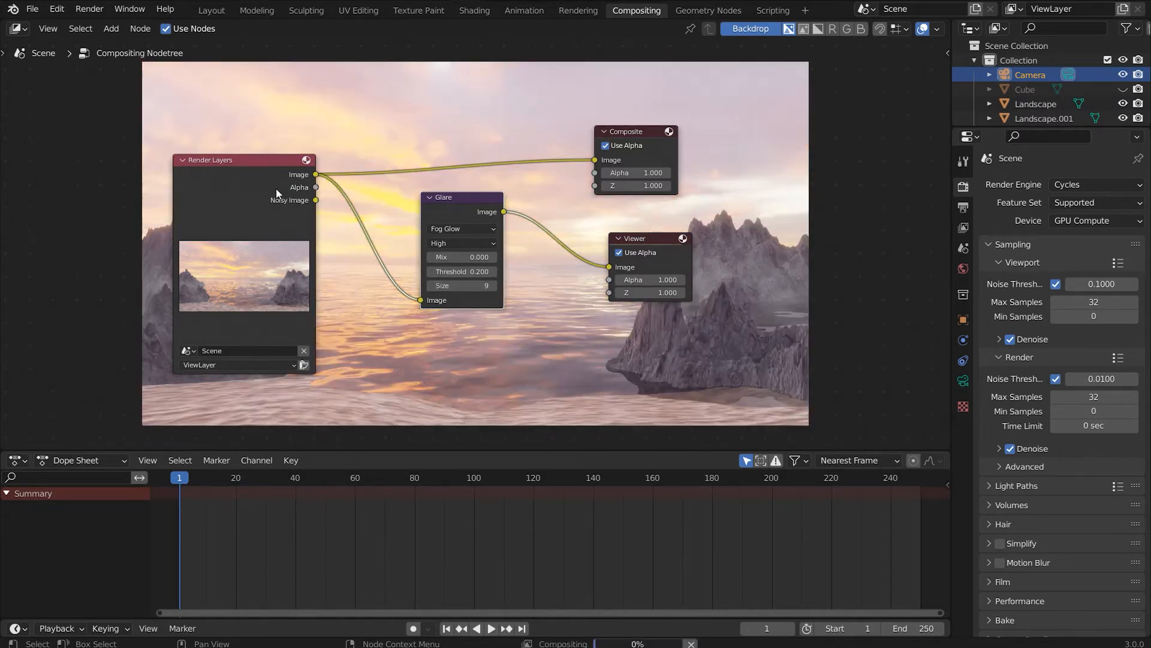
pyautogui.moveTo(276, 188); pyautogui.dragTo(168, 185)
pyautogui.moveTo(442, 200); pyautogui.dragTo(344, 236)
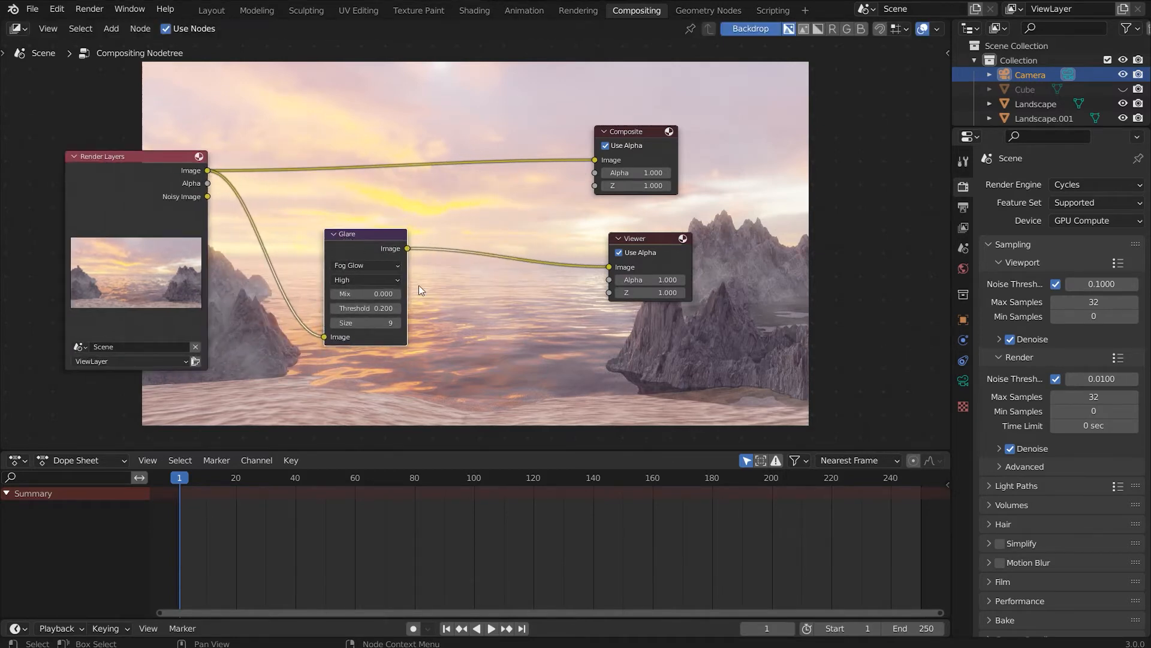
# Insert an RGB Curves node between Glare and Viewer and lower its curve, placing the upper point at about X 0.74, Y 0.665.
pyautogui.hotkey('shift', 'a')
pyautogui.click(455, 265)
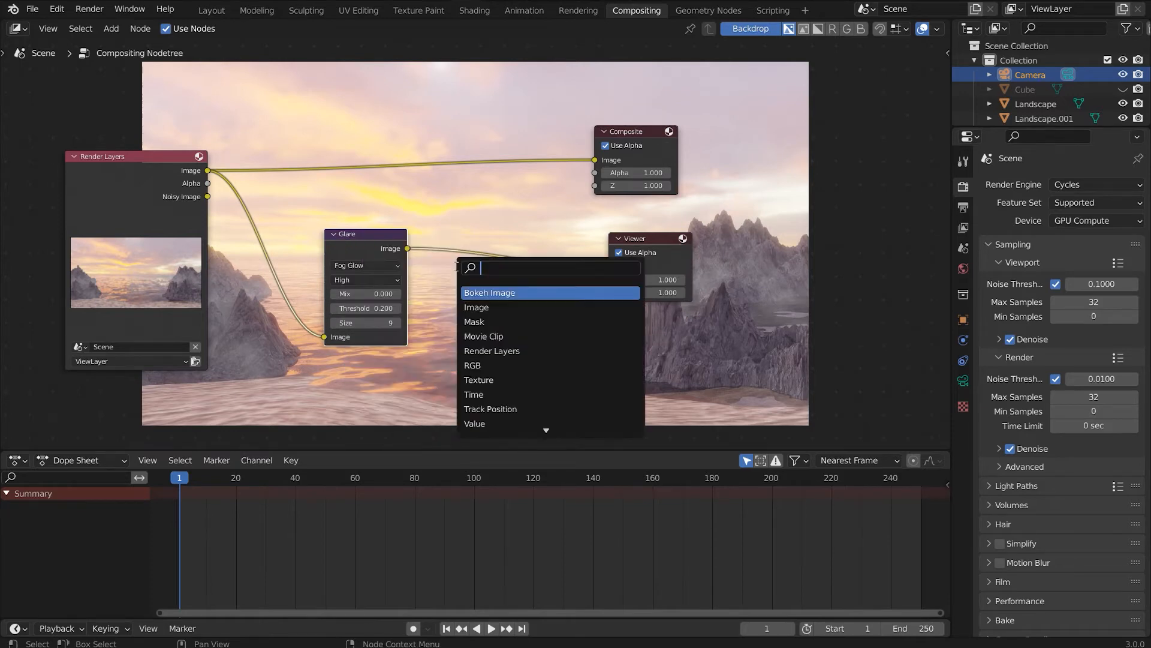
pyautogui.write('rgb')
pyautogui.press('Down')
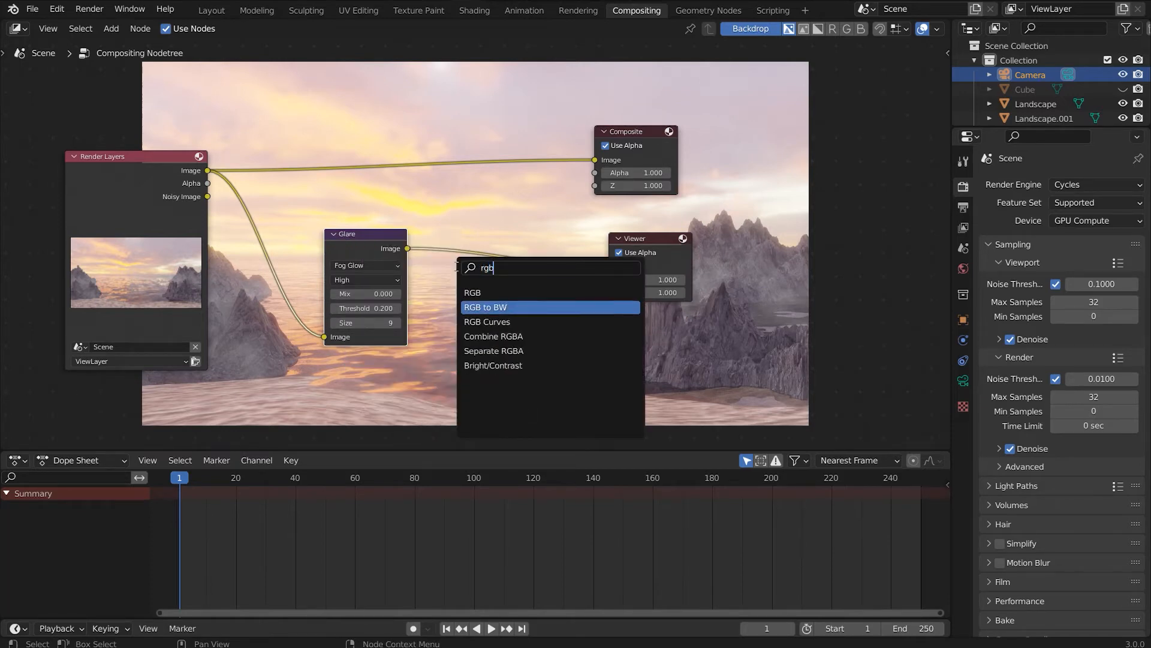
pyautogui.press('Down')
pyautogui.press('Return')
pyautogui.click(441, 197)
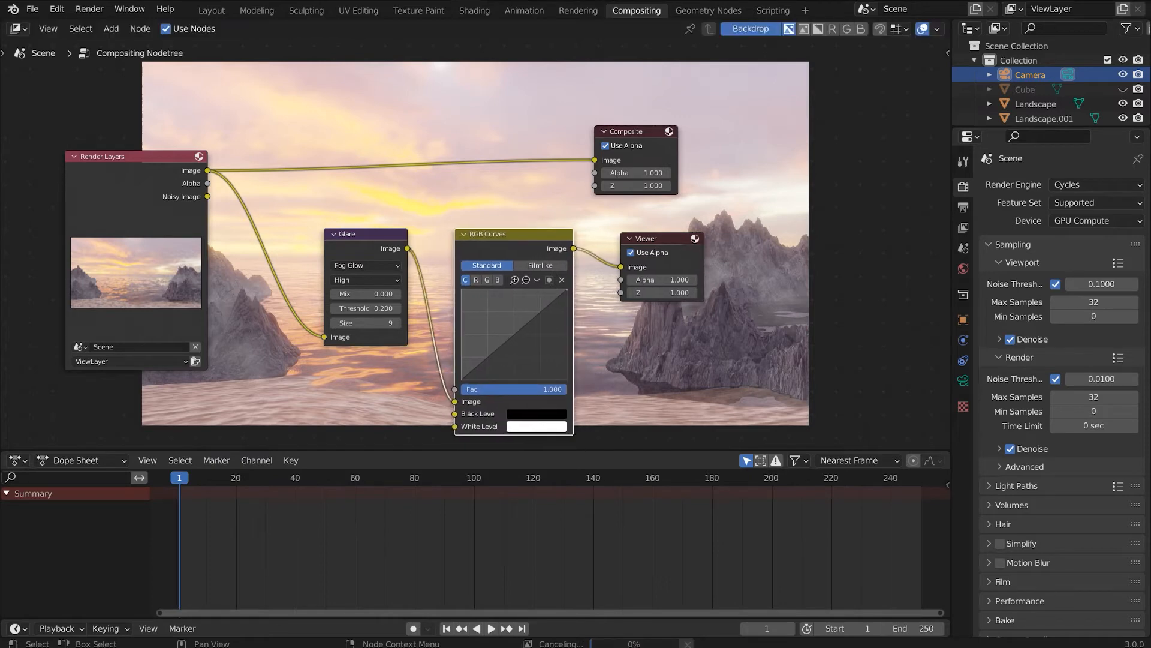
pyautogui.moveTo(506, 343); pyautogui.dragTo(540, 319)
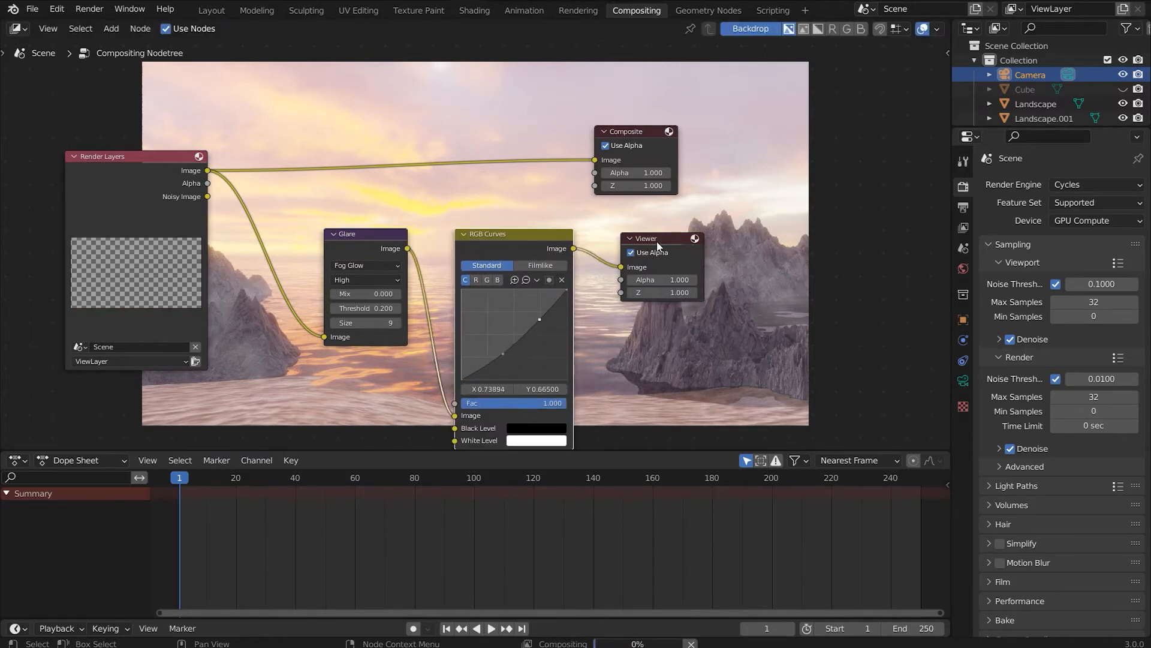
# Spread the nodes apart and insert a Hue Saturation Value node between RGB Curves and the Viewer.
pyautogui.moveTo(661, 240); pyautogui.dragTo(721, 239)
pyautogui.moveTo(355, 235); pyautogui.dragTo(307, 234)
pyautogui.moveTo(451, 250); pyautogui.dragTo(413, 243)
pyautogui.hotkey('shift', 'a')
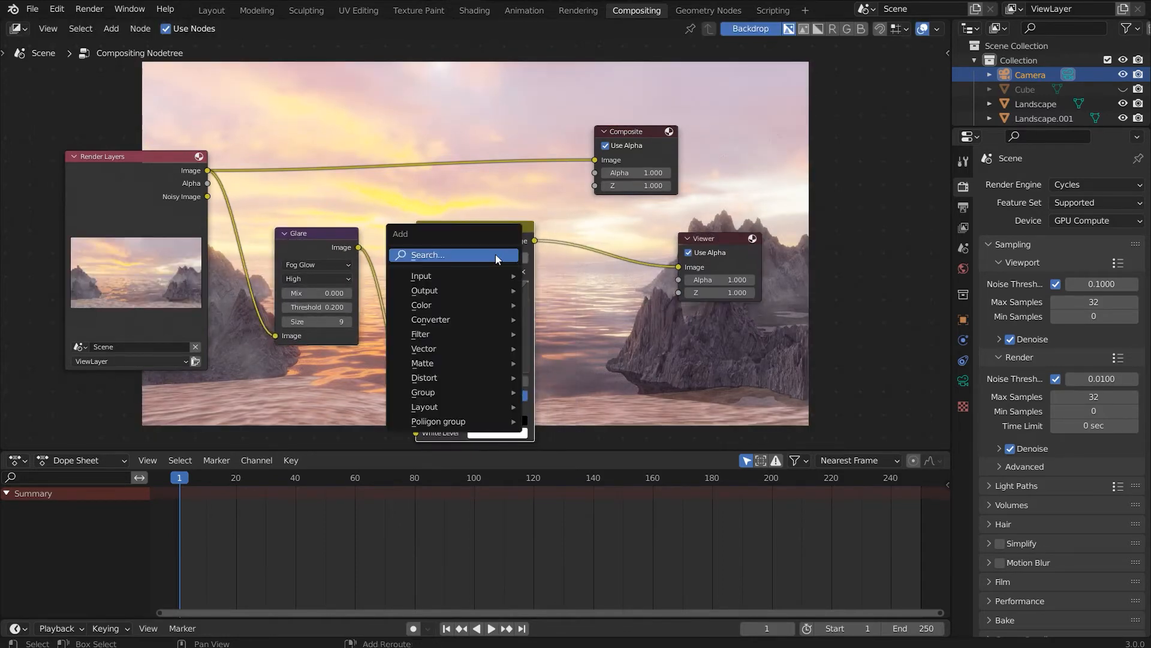
pyautogui.click(497, 254)
pyautogui.write('hue')
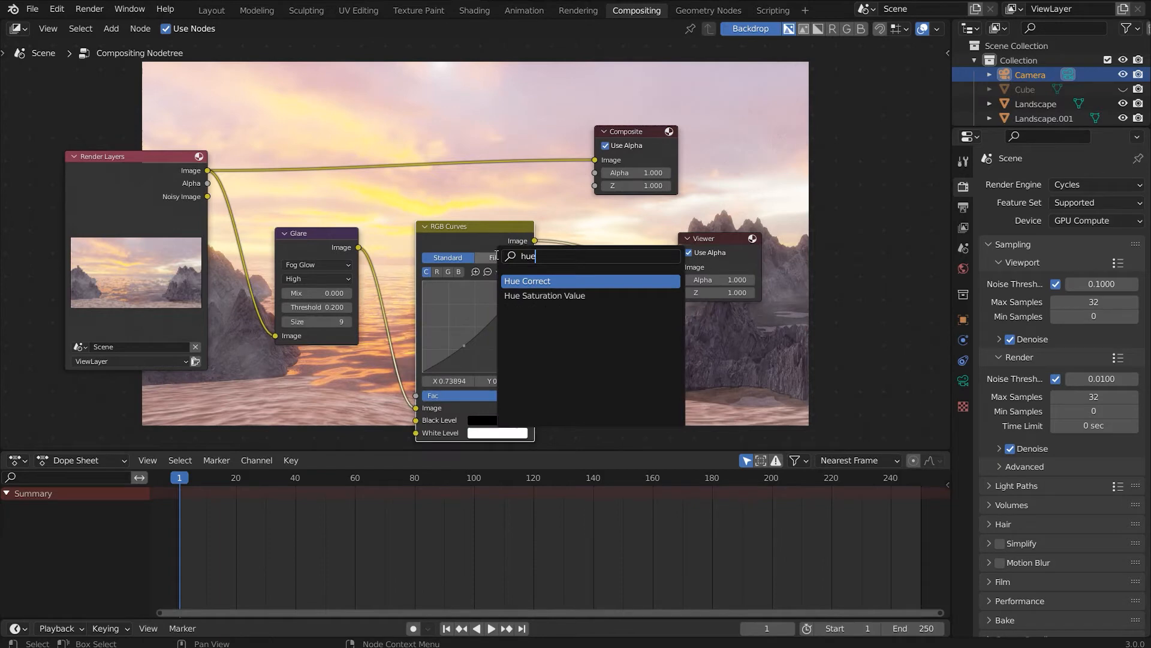
pyautogui.click(545, 295)
pyautogui.click(600, 298)
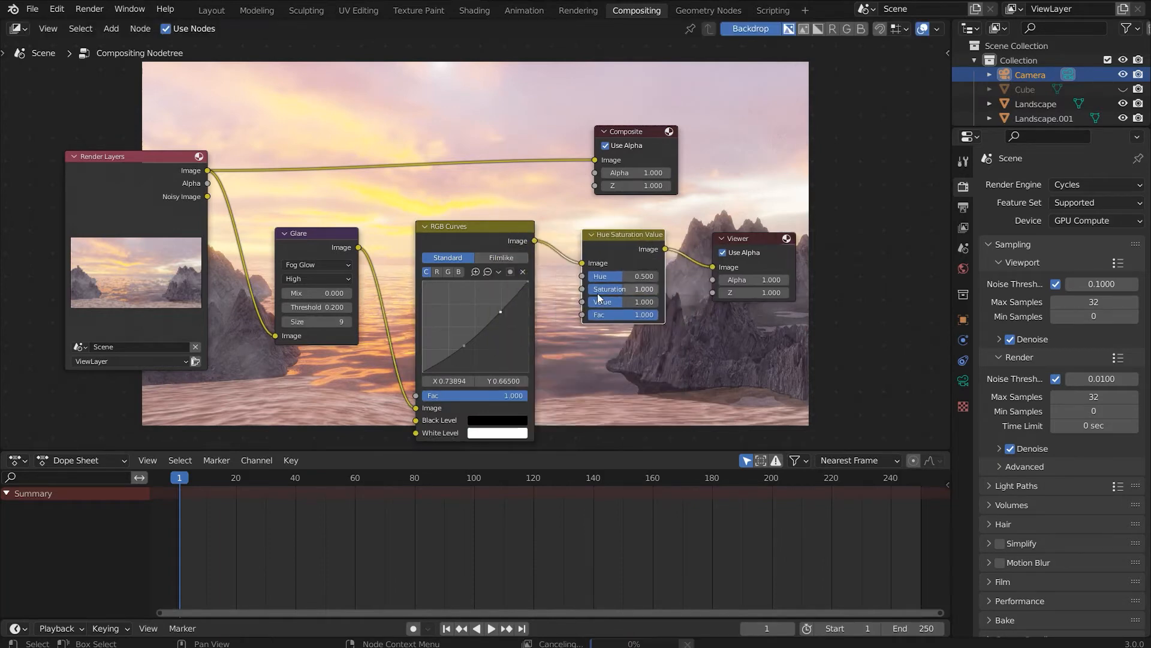
# Set the Saturation of the Hue Saturation Value node to 0.95.
pyautogui.click(607, 289)
pyautogui.press('BackSpace')
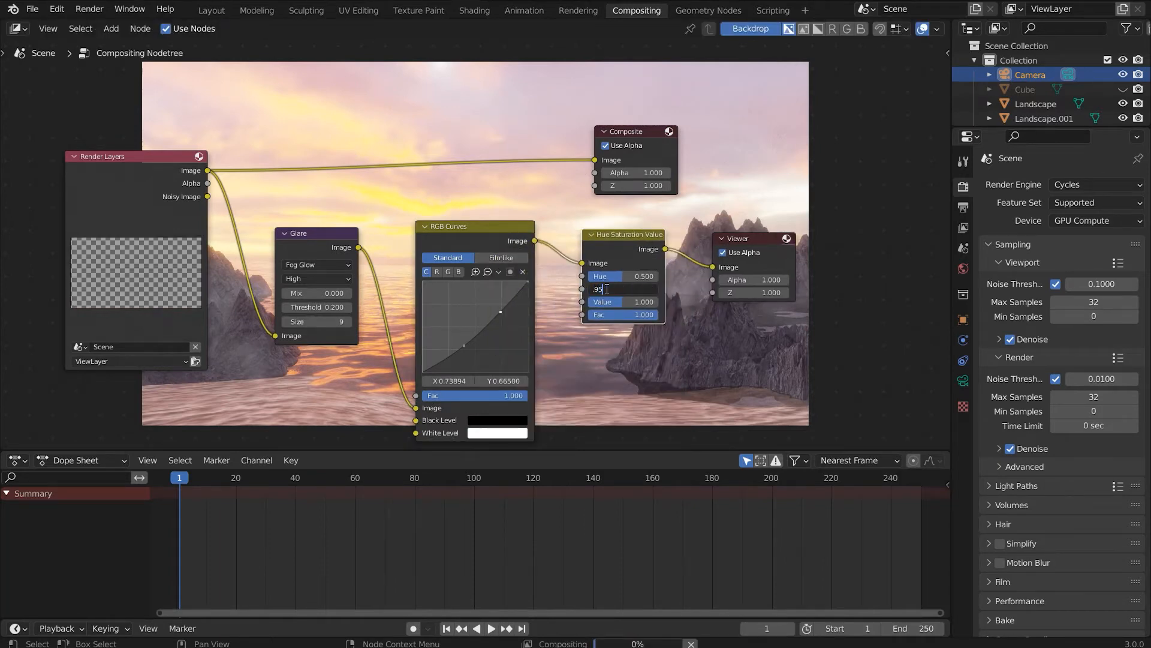
pyautogui.write('.95')
pyautogui.press('Return')
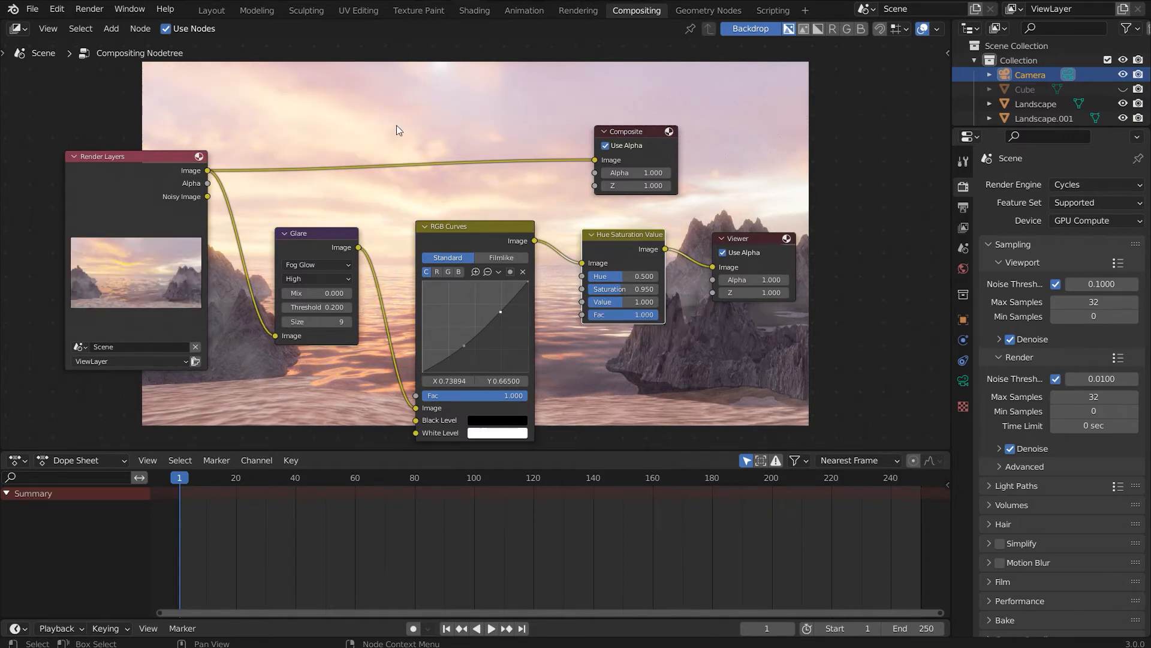
# In the Layout workspace, use solid shading and move the light to about X 9.9 m, Y 1.0 m, Z 5.9 m.
pyautogui.click(213, 12)
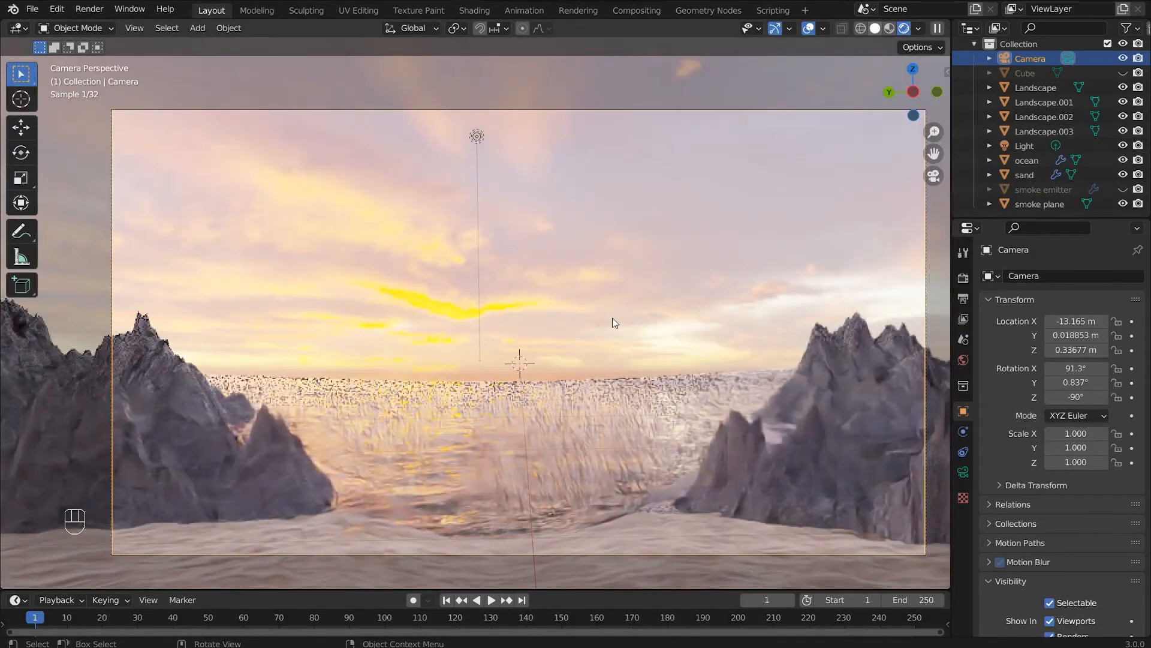
pyautogui.press('z')
pyautogui.scroll(-4, 638, 319)
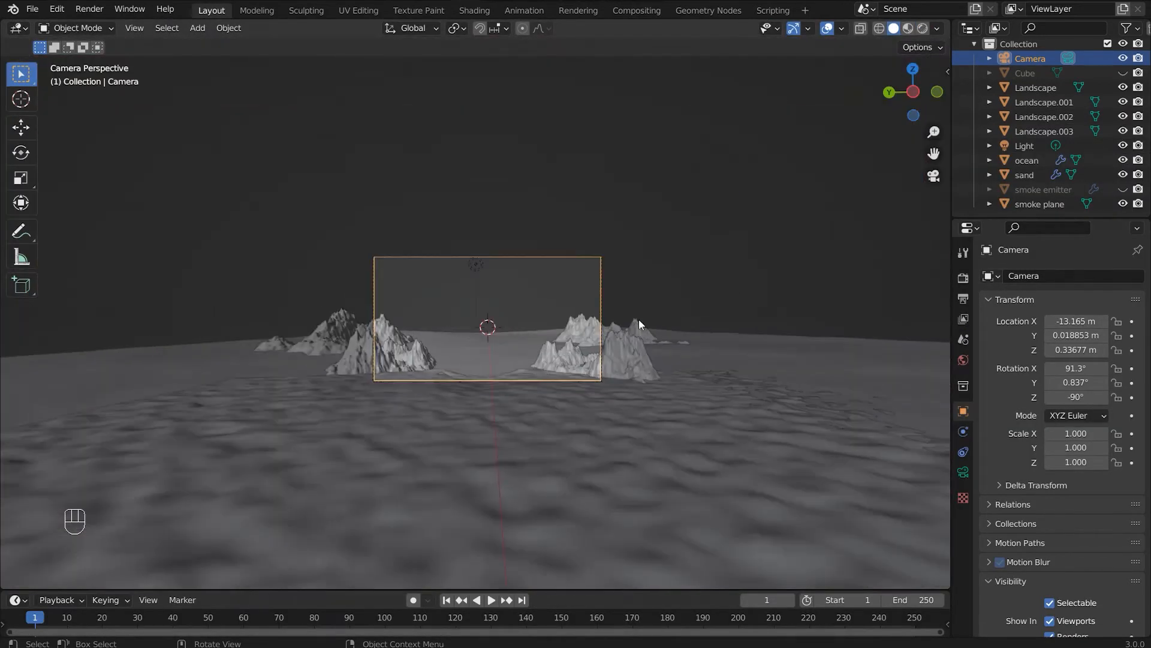
pyautogui.moveTo(639, 319); pyautogui.dragTo(549, 289, button='middle')
pyautogui.scroll(-7, 509, 373)
pyautogui.scroll(2, 550, 289)
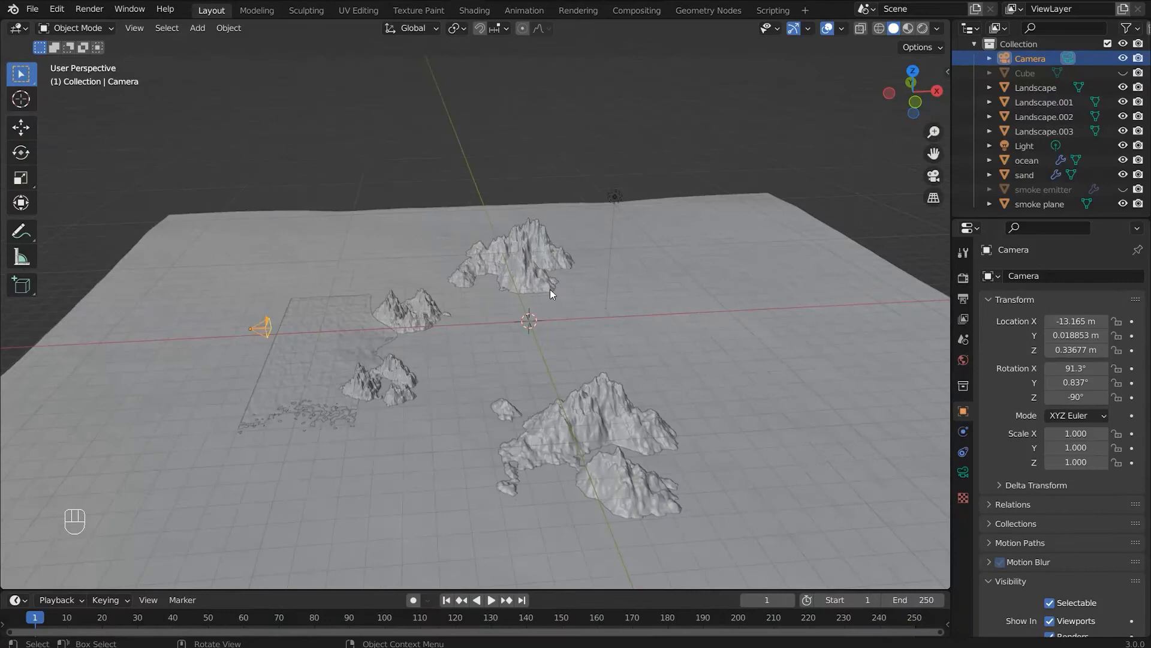
pyautogui.click(615, 200)
pyautogui.press('g')
pyautogui.click(746, 223)
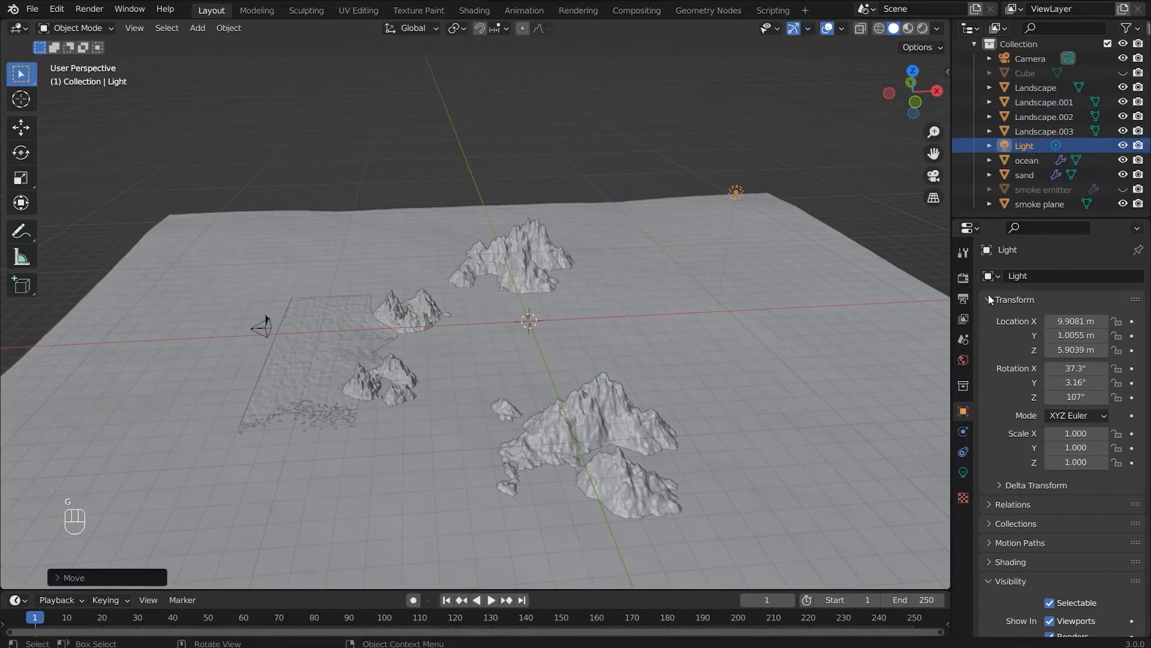
# Change the light's type to Sun and switch the viewport to rendered shading.
pyautogui.click(963, 472)
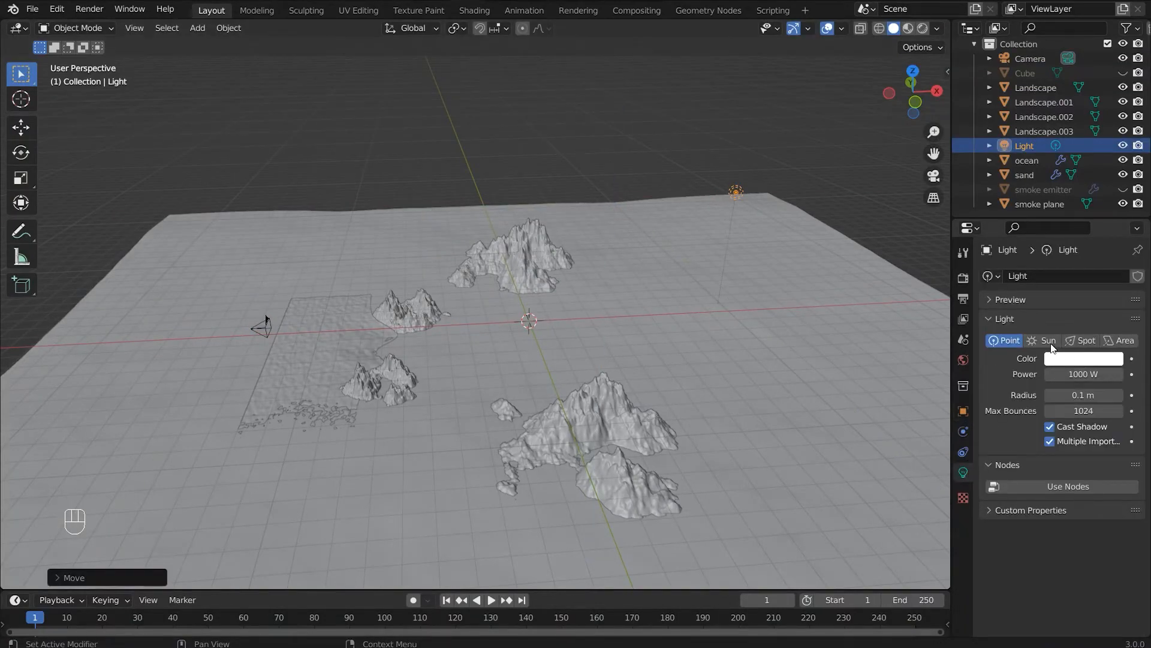
pyautogui.click(1046, 340)
pyautogui.click(934, 26)
pyautogui.click(924, 29)
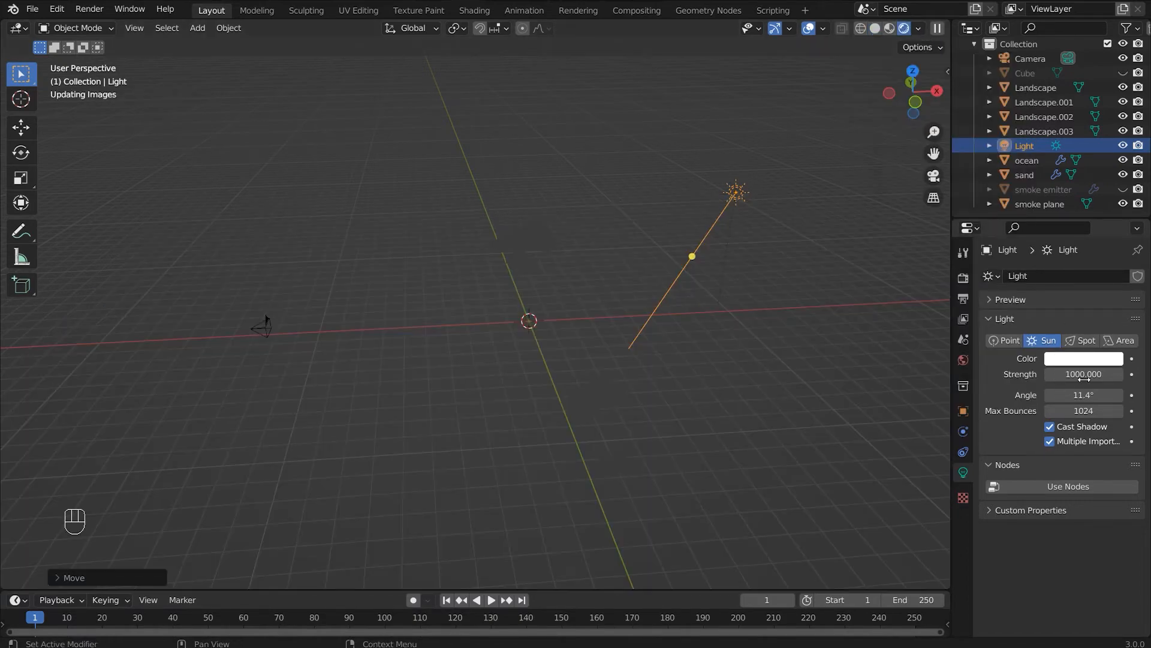
# Set the sun light's strength to 2.
pyautogui.click(1088, 374)
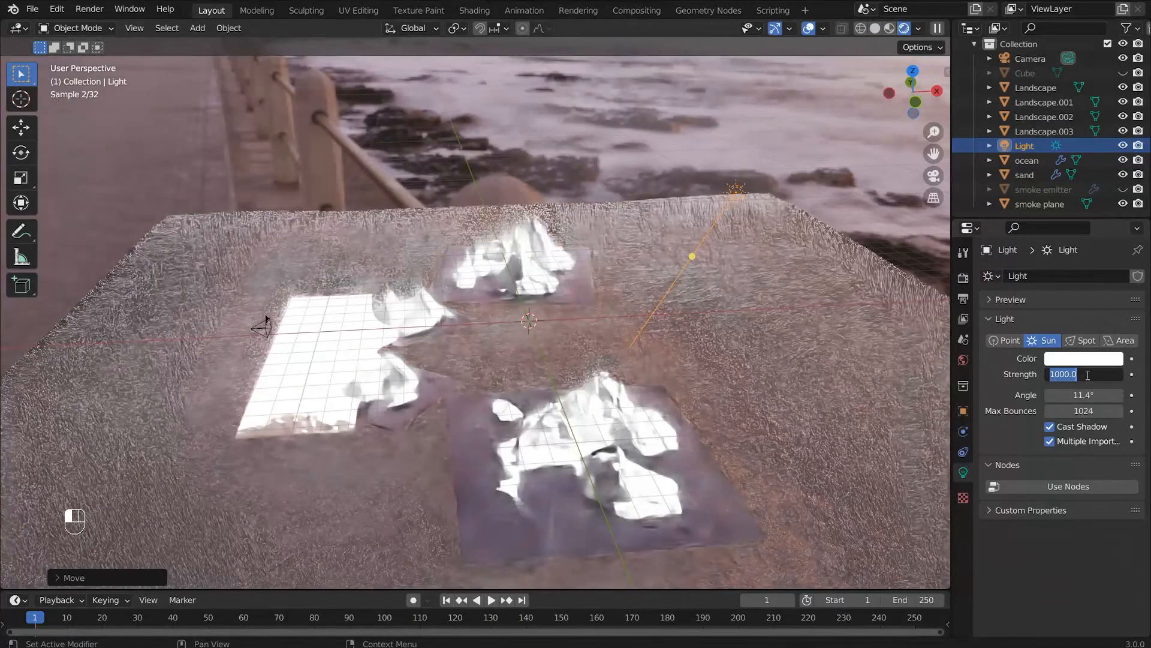
pyautogui.write('2')
pyautogui.press('Return')
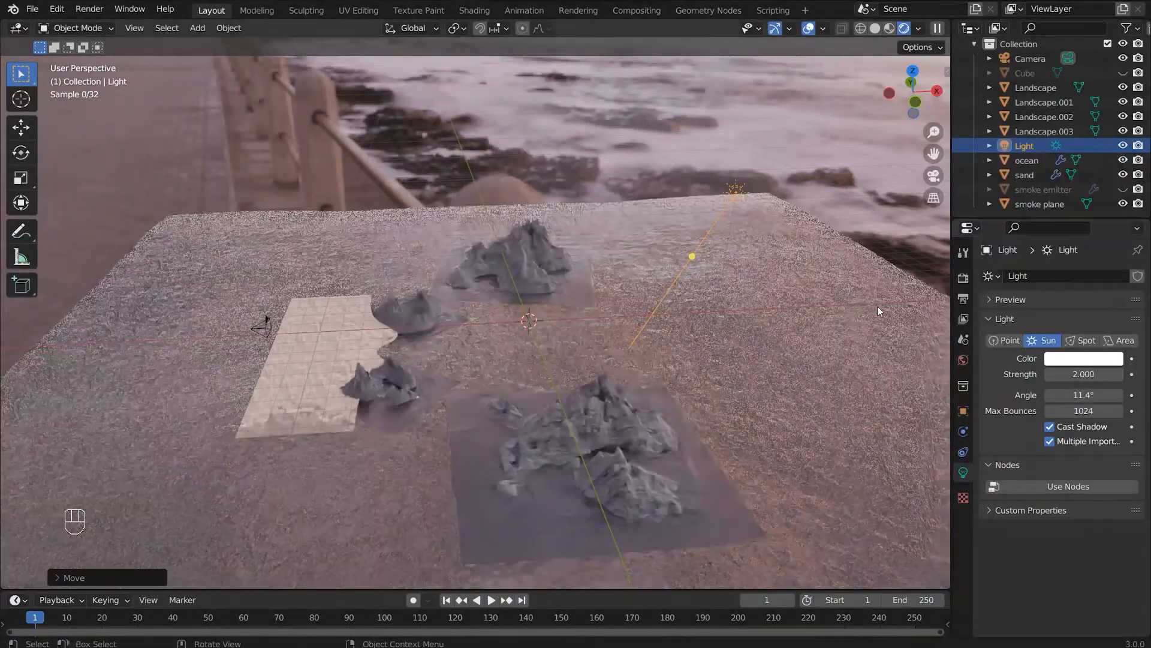
# Change the sun light's color to a warm orange and set its strength to 3.
pyautogui.click(1067, 358)
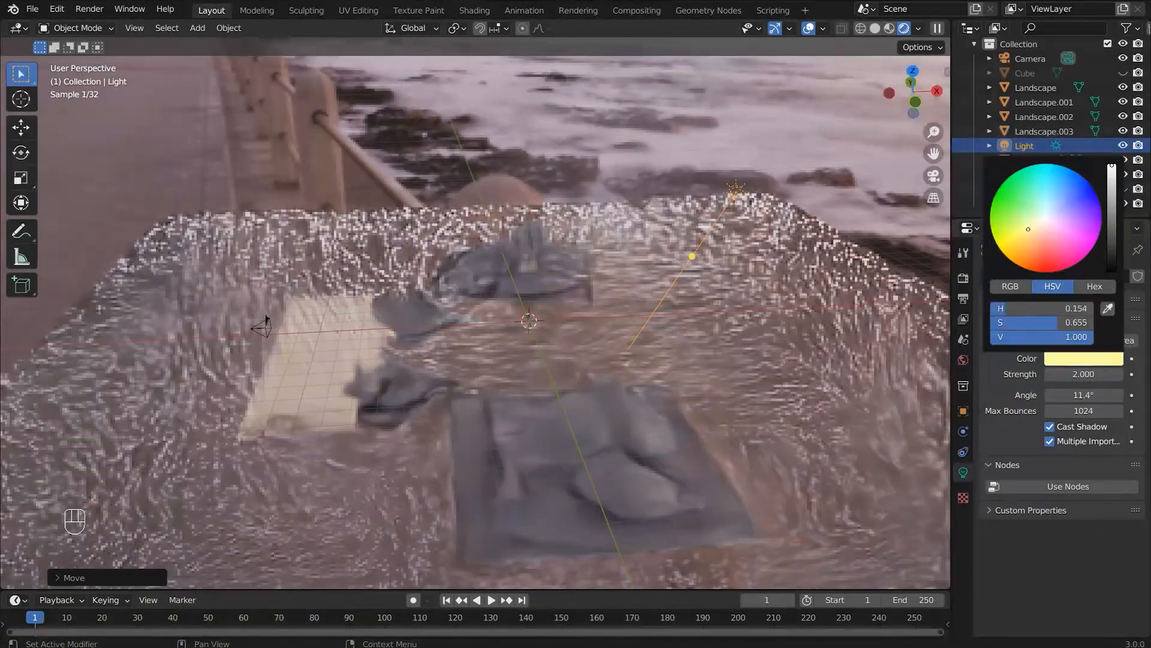
pyautogui.moveTo(1043, 227); pyautogui.dragTo(1033, 240)
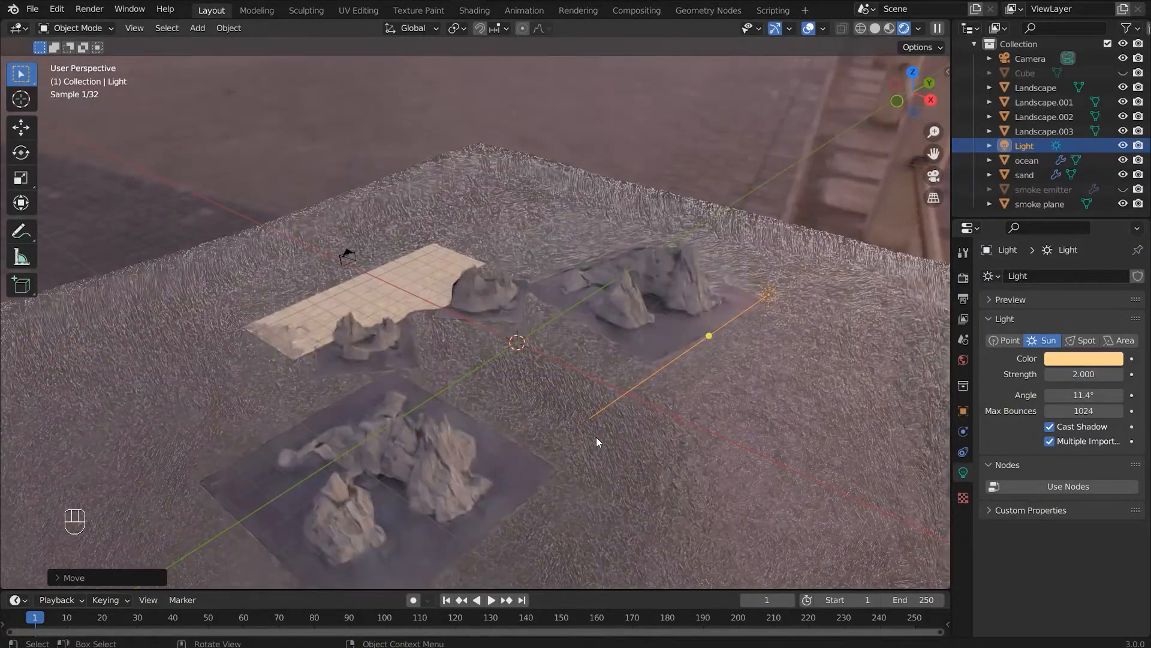
pyautogui.click(1078, 374)
pyautogui.write('3')
pyautogui.press('Return')
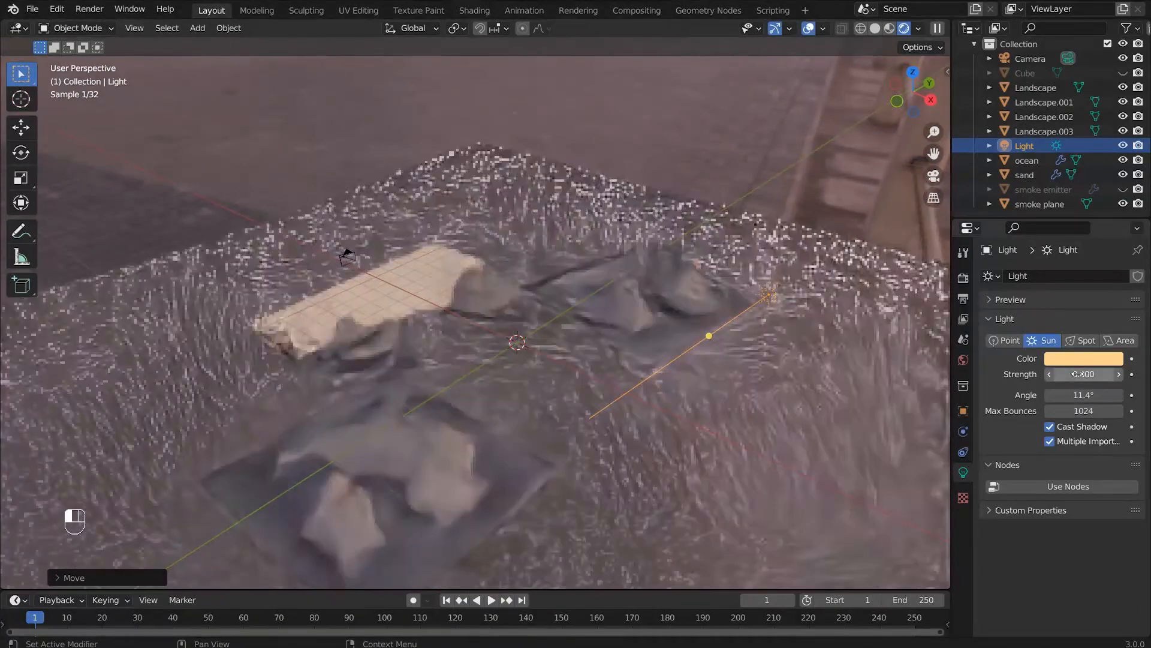
# In the camera view, raise the sun light above the frame and rotate it about 14 degrees.
pyautogui.press('KP_0')
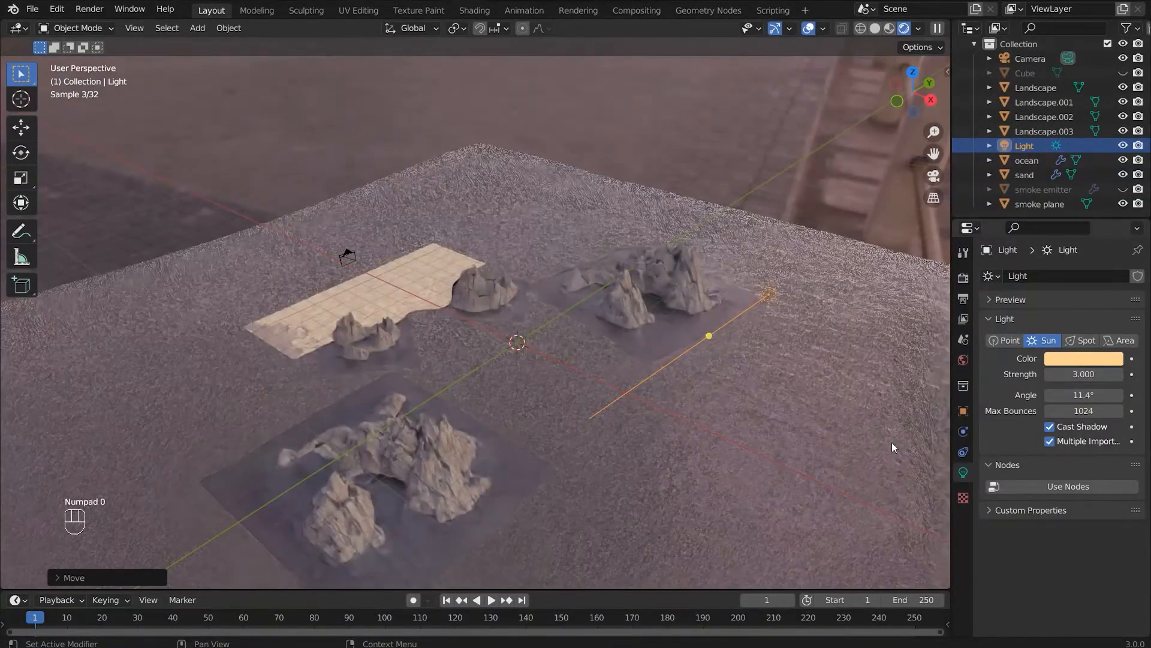
pyautogui.click(850, 442)
pyautogui.press('KP_0')
pyautogui.scroll(5, 610, 369)
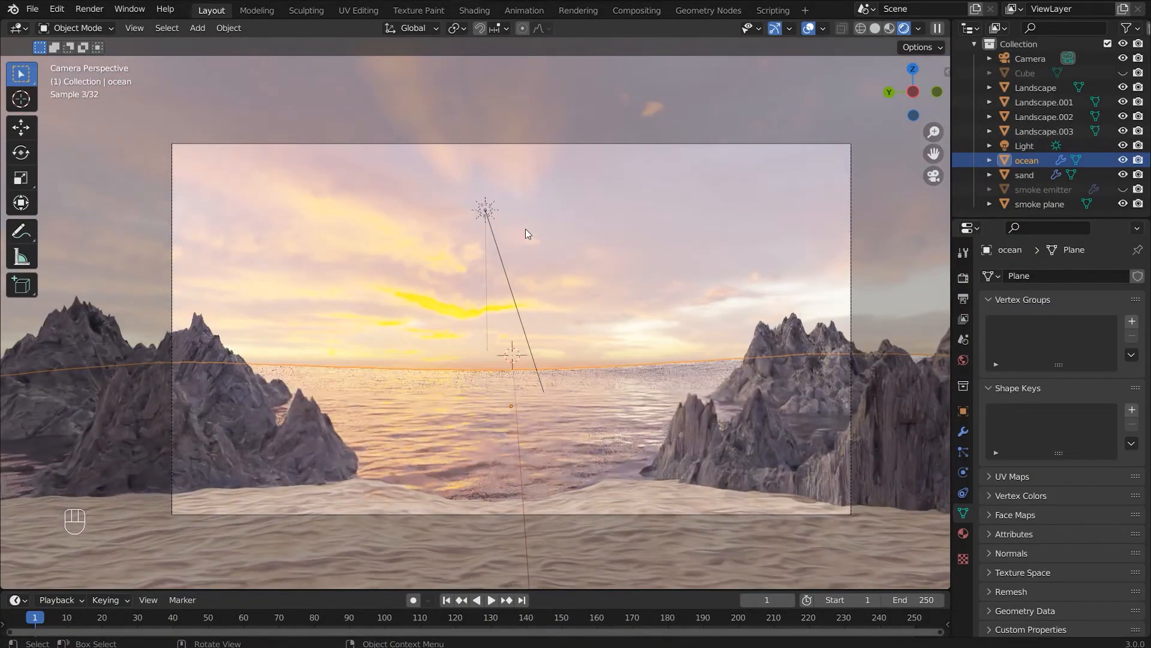
pyautogui.click(485, 208)
pyautogui.press('g')
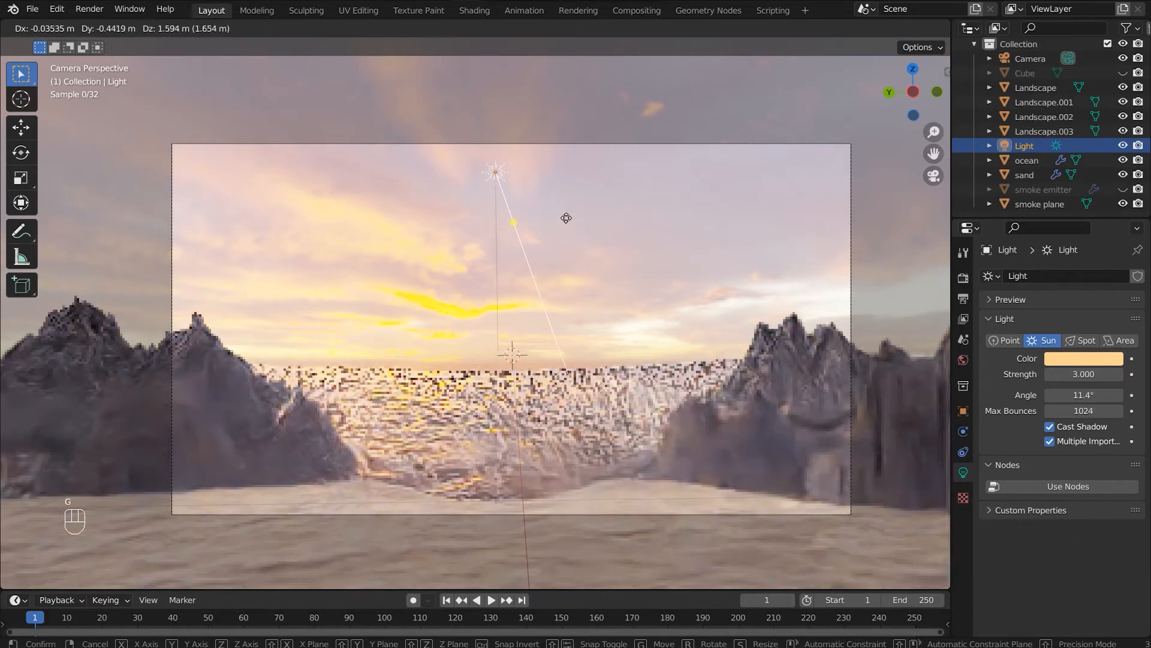
pyautogui.click(635, 243)
pyautogui.press('r')
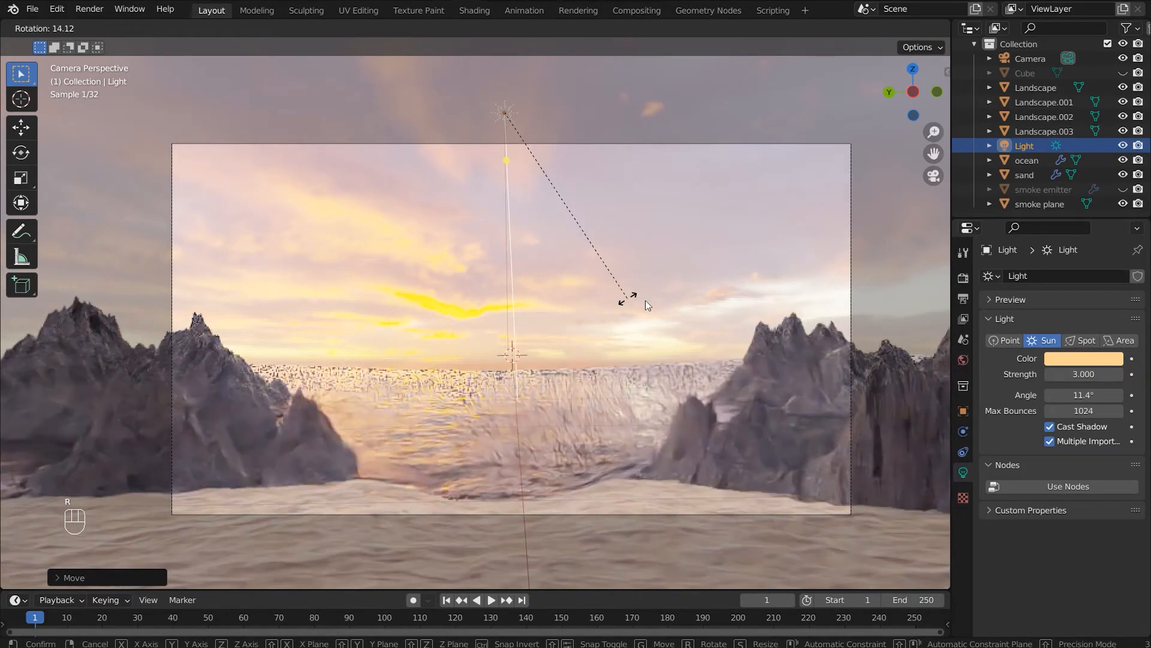
pyautogui.click(630, 303)
# Try sun light strengths of 5 and 8.
pyautogui.click(1075, 374)
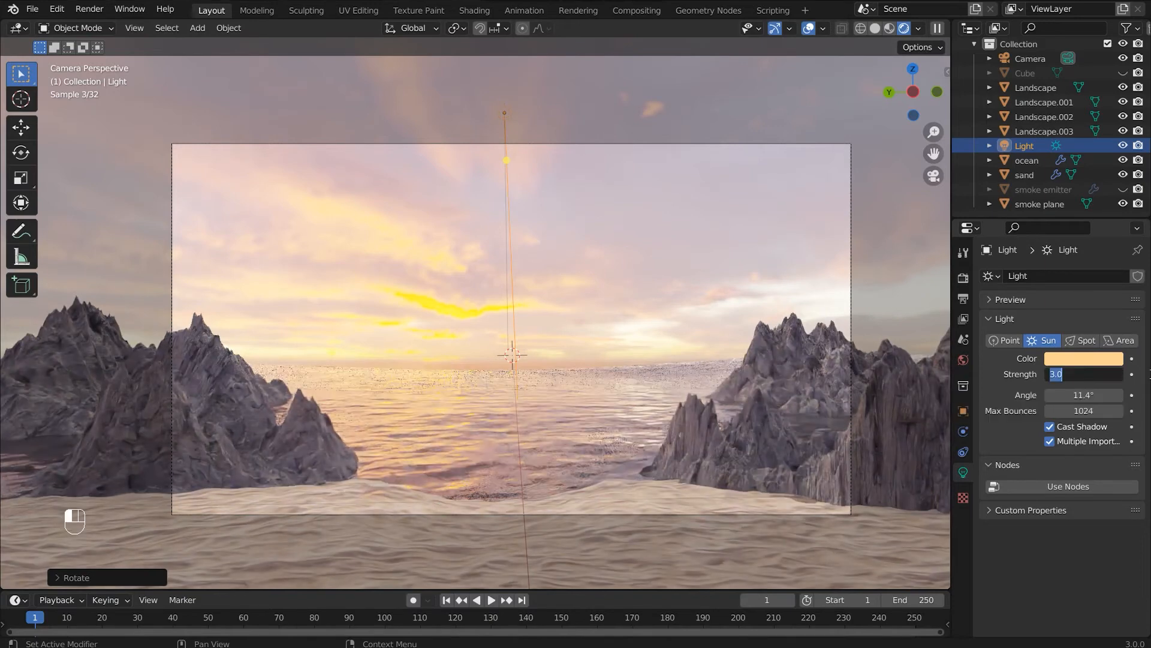
pyautogui.write('5')
pyautogui.press('Return')
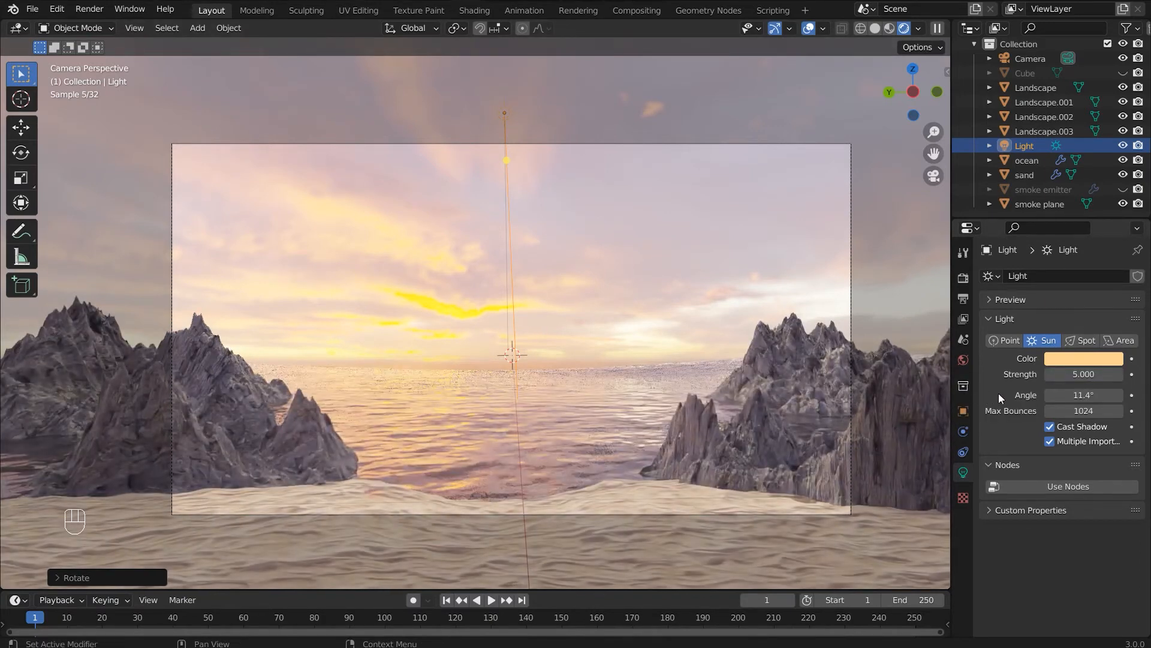
pyautogui.click(1080, 374)
pyautogui.write('6')
pyautogui.press('Return')
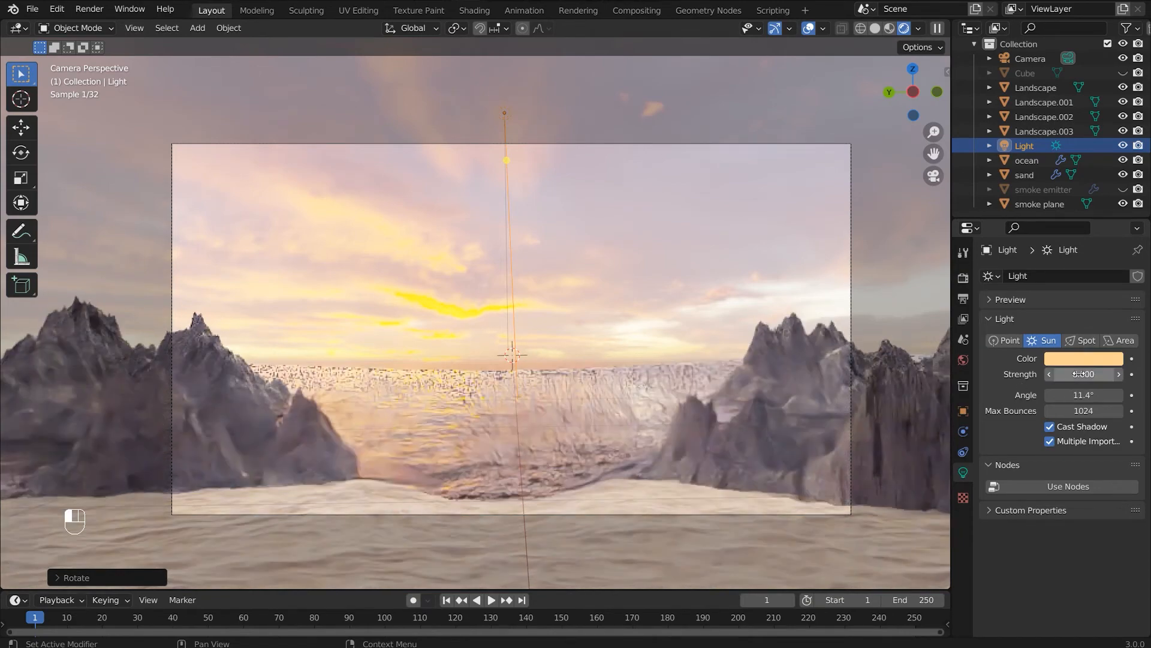
pyautogui.click(899, 197)
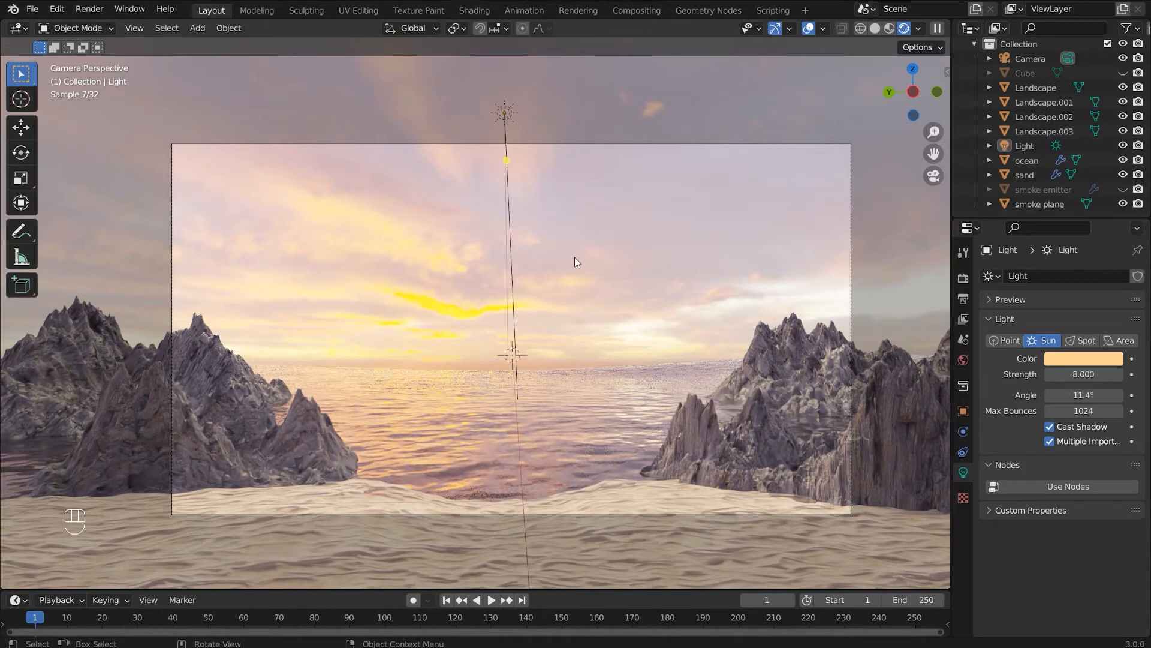
# Set the sun light's strength to 6.
pyautogui.click(1097, 377)
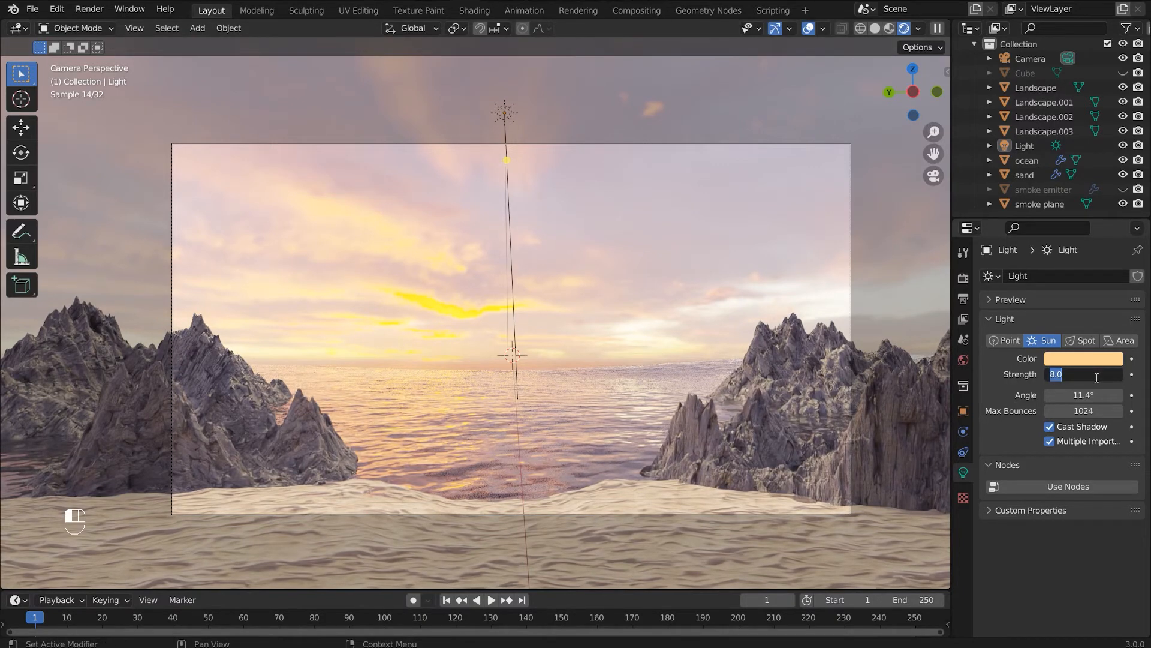
pyautogui.write('7')
pyautogui.press('BackSpace')
pyautogui.write('6')
pyautogui.press('Return')
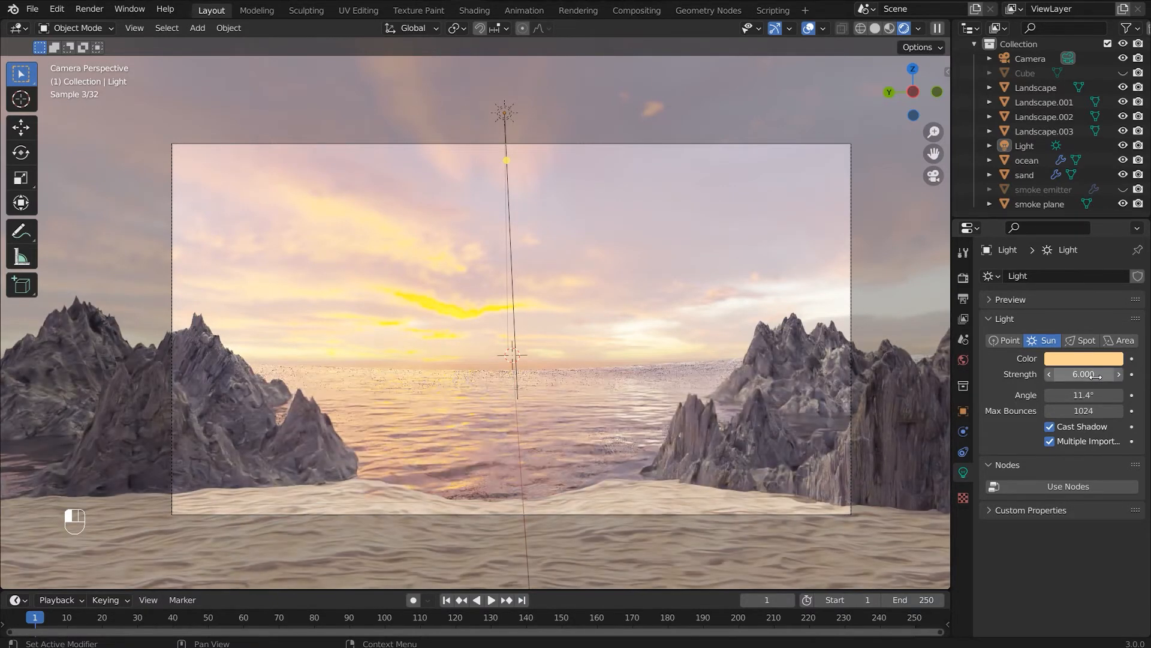
# In the Compositing workspace, tighten the node layout and feed the Composite node from the Hue Saturation Value node instead of Render Layers.
pyautogui.click(963, 277)
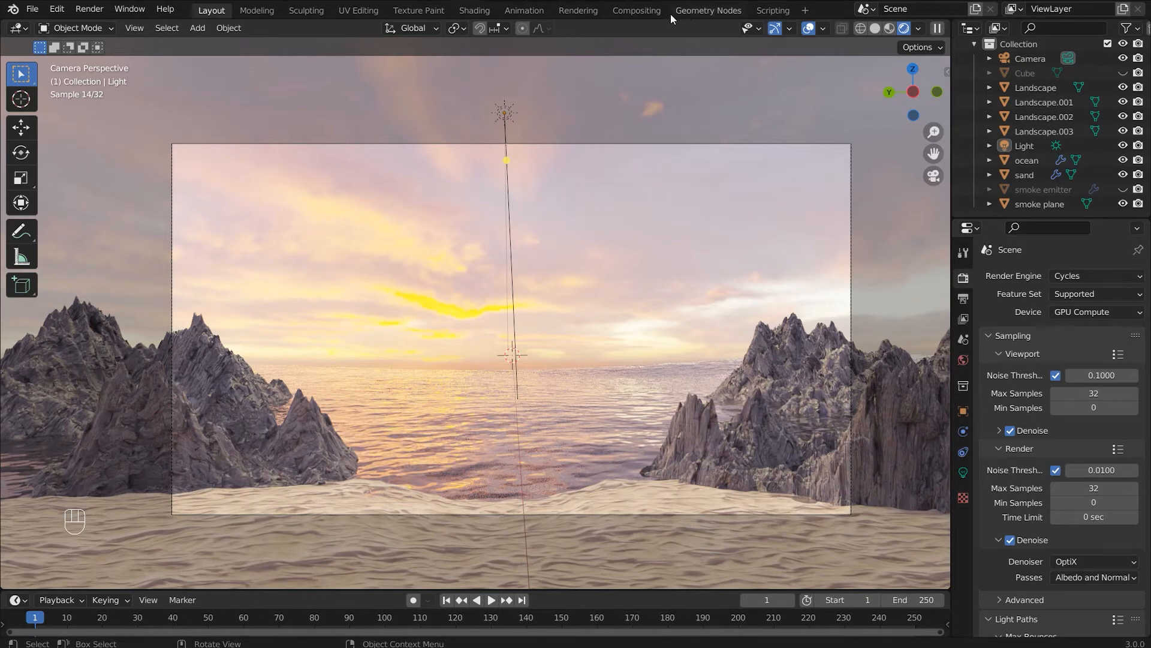
pyautogui.click(637, 10)
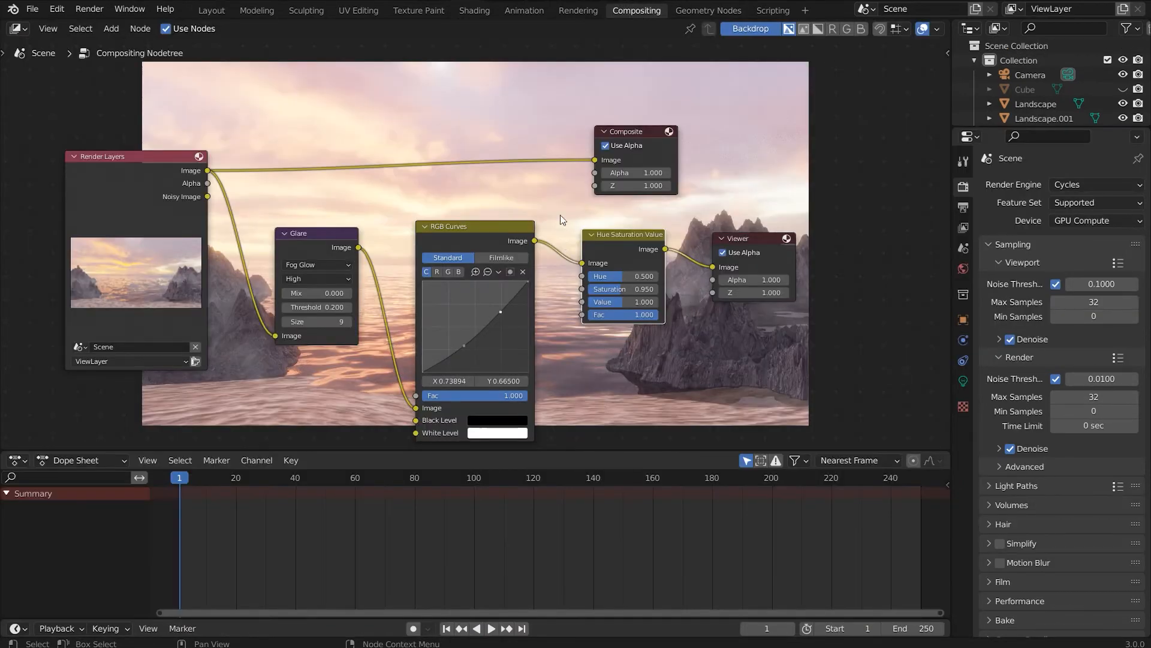
pyautogui.moveTo(345, 233); pyautogui.dragTo(334, 225)
pyautogui.moveTo(464, 221); pyautogui.dragTo(417, 214)
pyautogui.moveTo(571, 235); pyautogui.dragTo(517, 235)
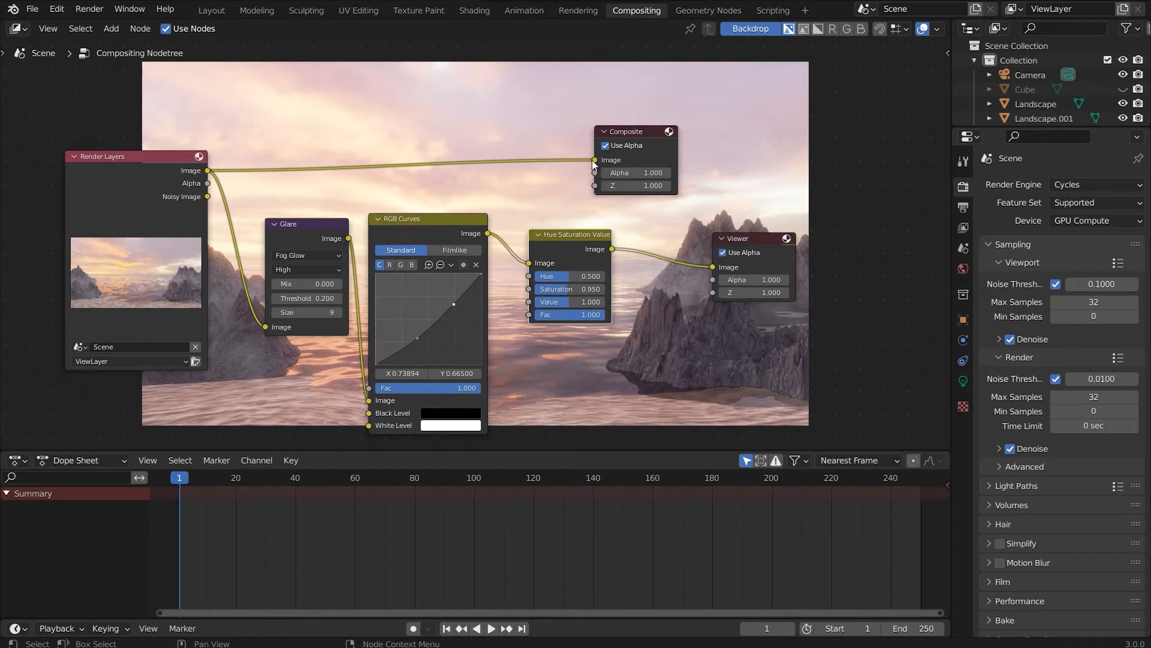
pyautogui.moveTo(595, 160); pyautogui.dragTo(714, 135)
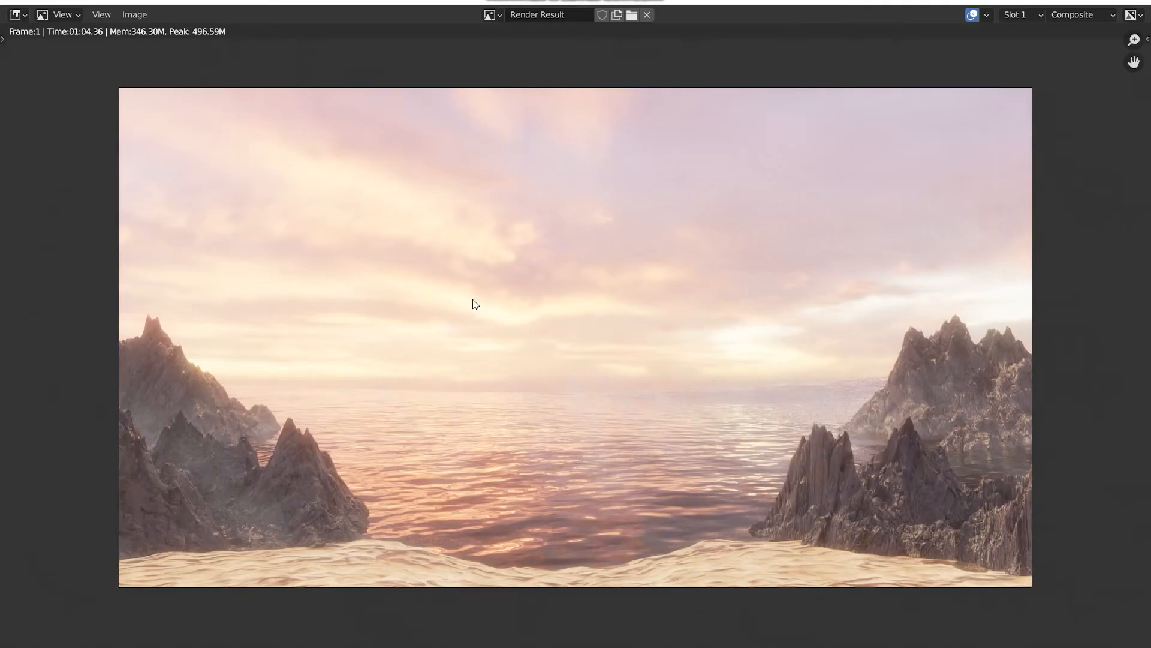
# Inspect the finished render and save it as the image tut.png.
pyautogui.scroll(1, 473, 300)
pyautogui.scroll(-1, 473, 299)
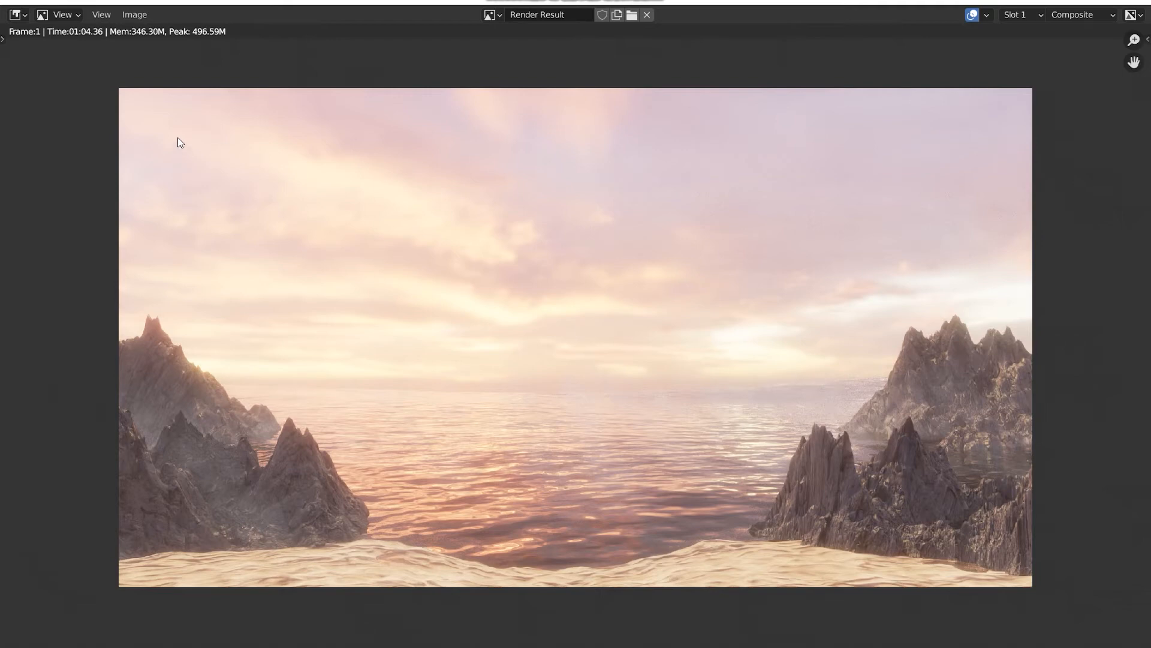
pyautogui.click(134, 14)
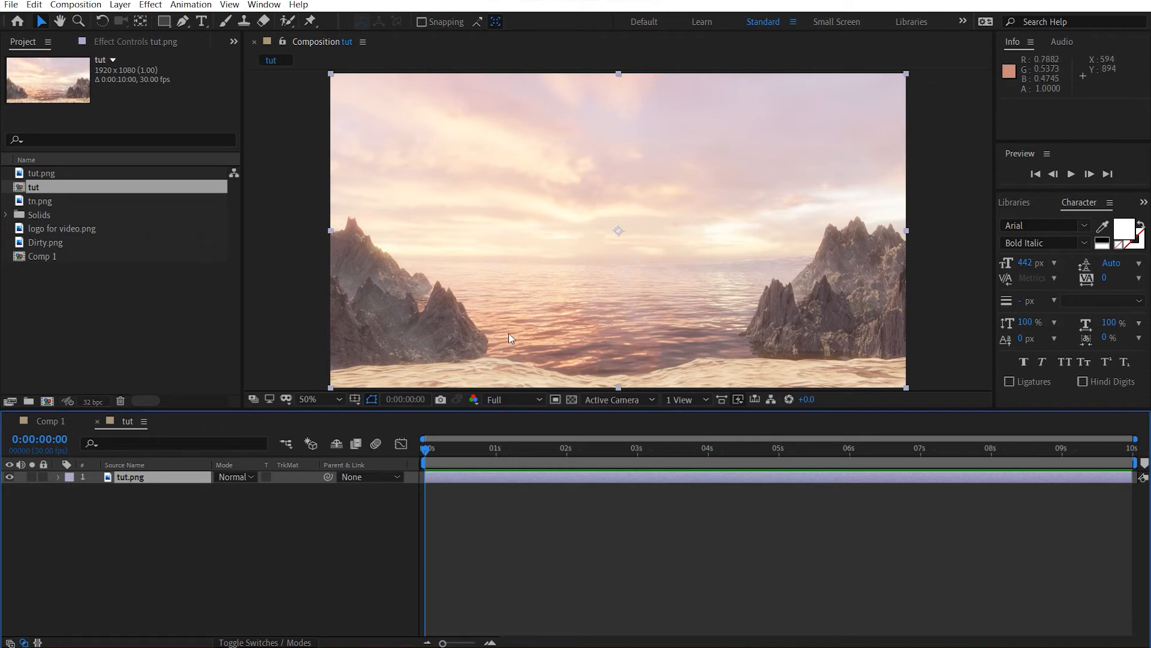
# Switch to After Effects and add a black (000000) solid layer named "flare" to the tut composition.
pyautogui.click(336, 513)
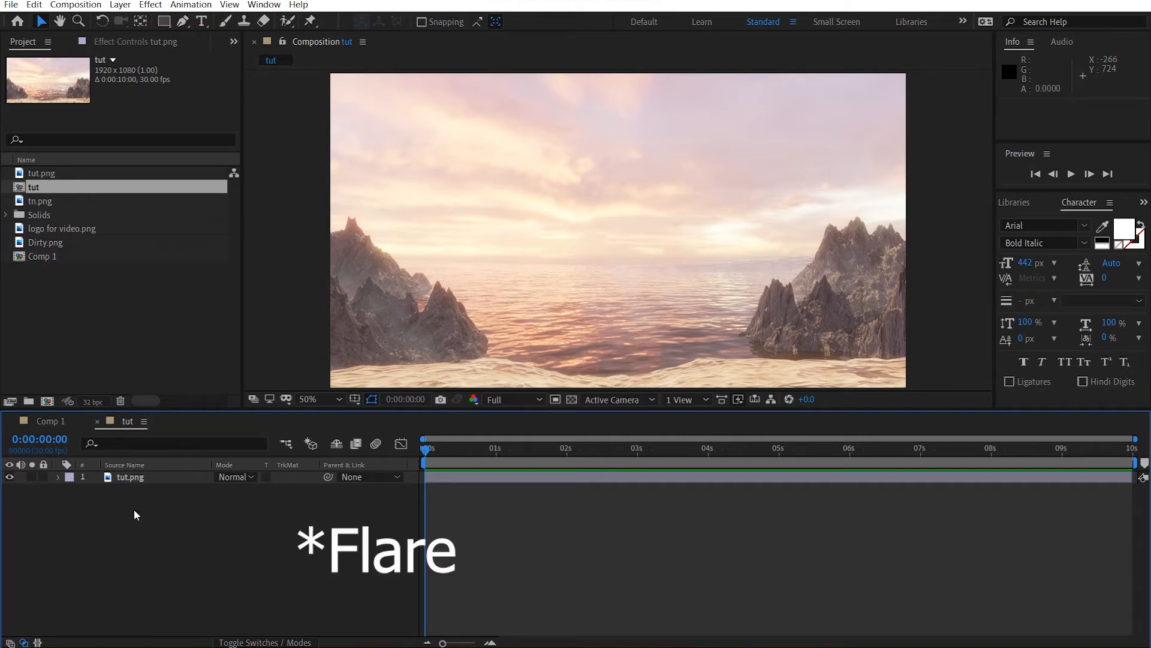
pyautogui.hotkey('ctrl', 'y')
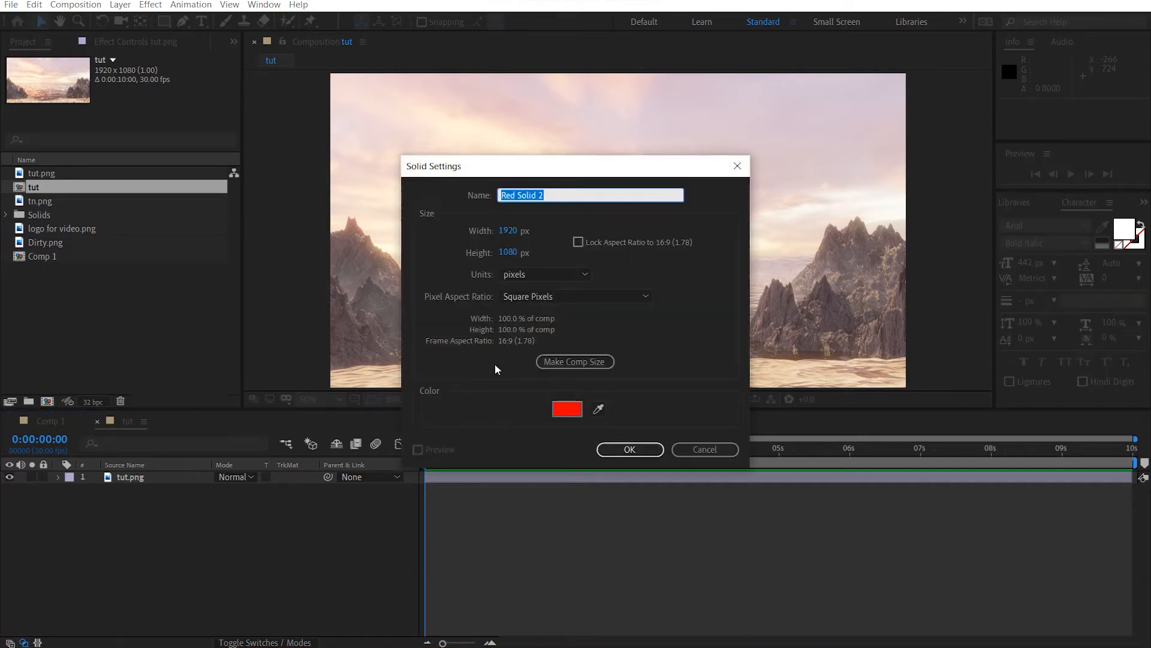
pyautogui.click(576, 410)
pyautogui.write('000000')
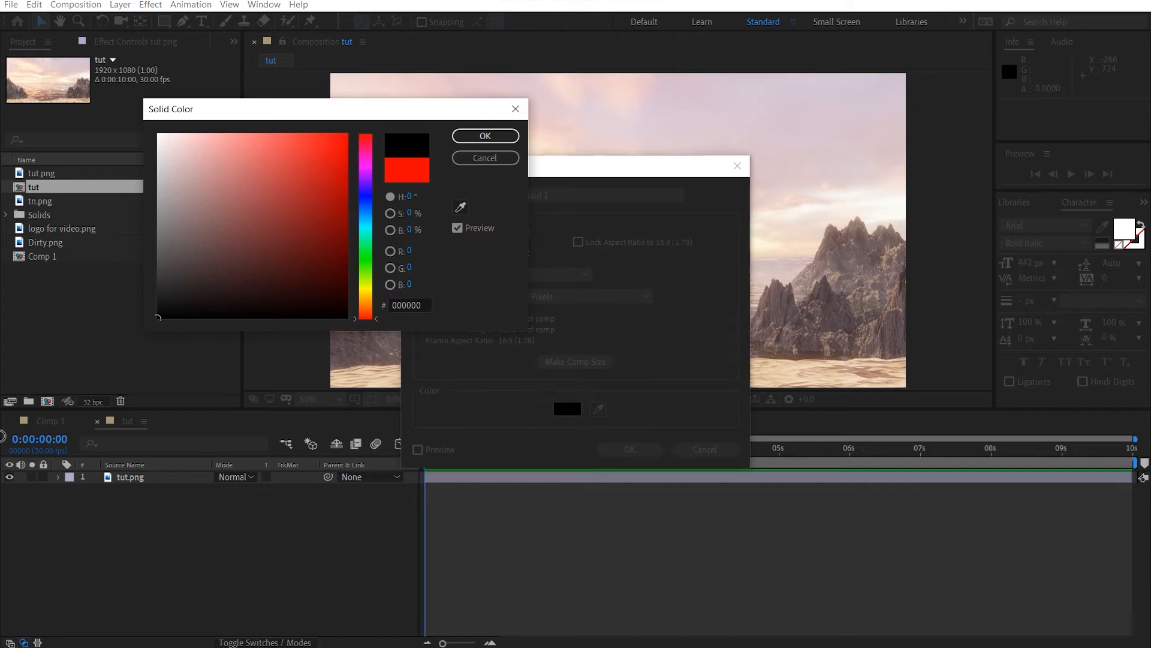
pyautogui.click(482, 138)
pyautogui.moveTo(576, 195); pyautogui.dragTo(31, 205)
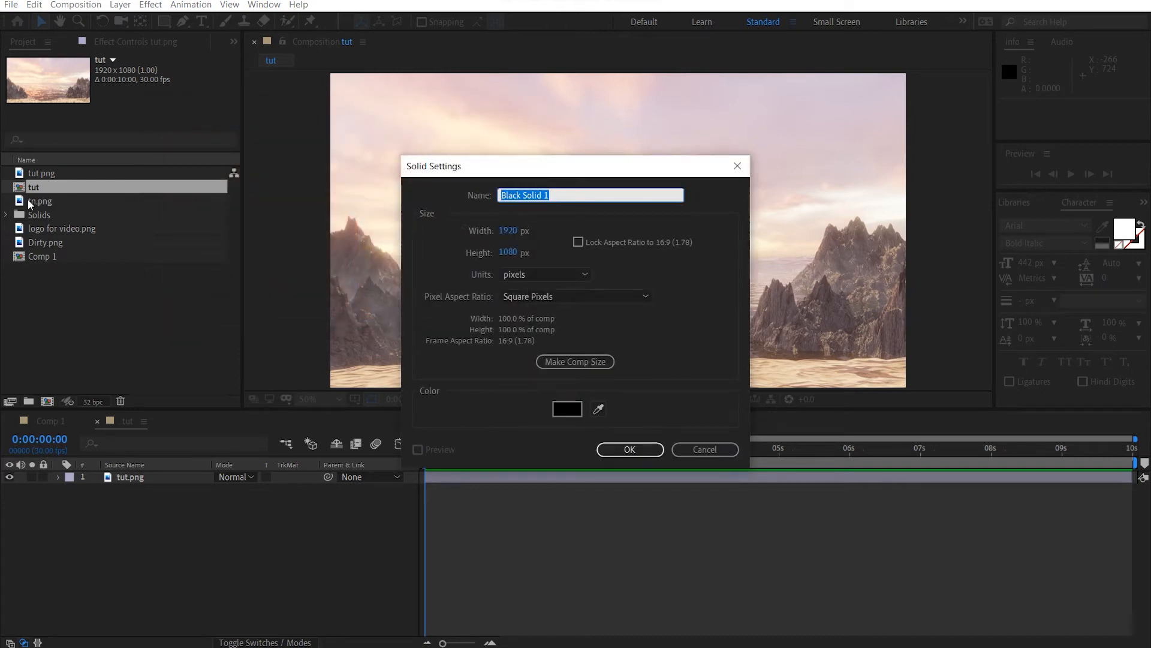
pyautogui.write('falre')
pyautogui.press('BackSpace')
pyautogui.press('BackSpace')
pyautogui.press('BackSpace')
pyautogui.write('lare')
pyautogui.press('Return')
# Apply the Optical Flares effect to the flare layer.
pyautogui.hotkey('ctrl', 'space')
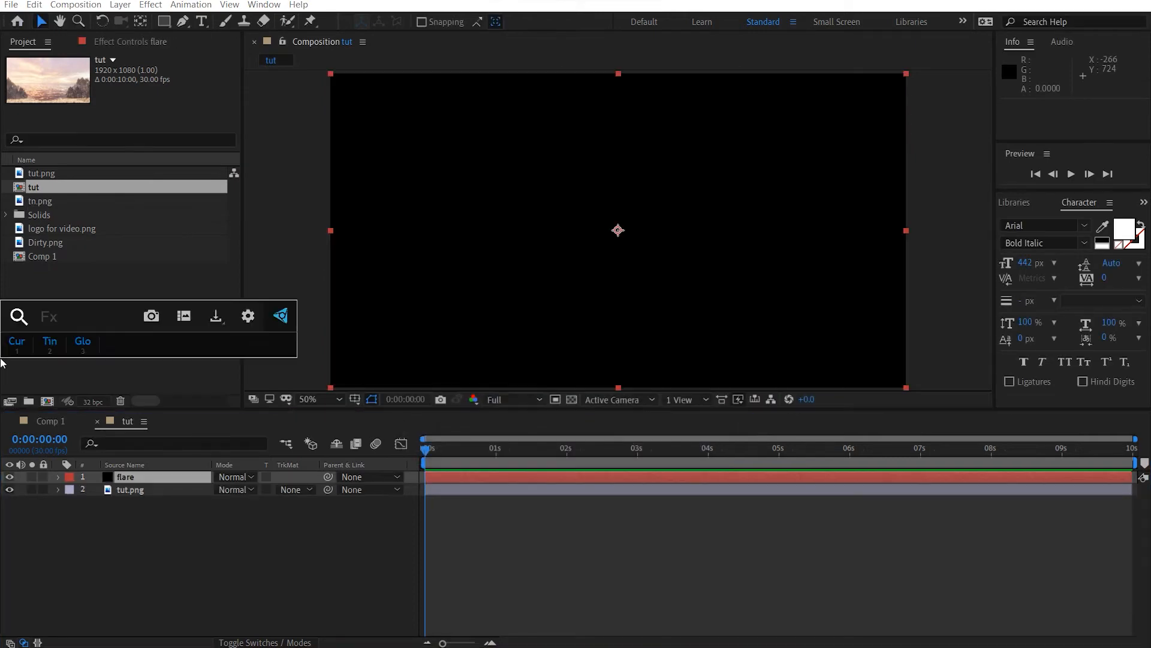
pyautogui.write('optic')
pyautogui.press('Return')
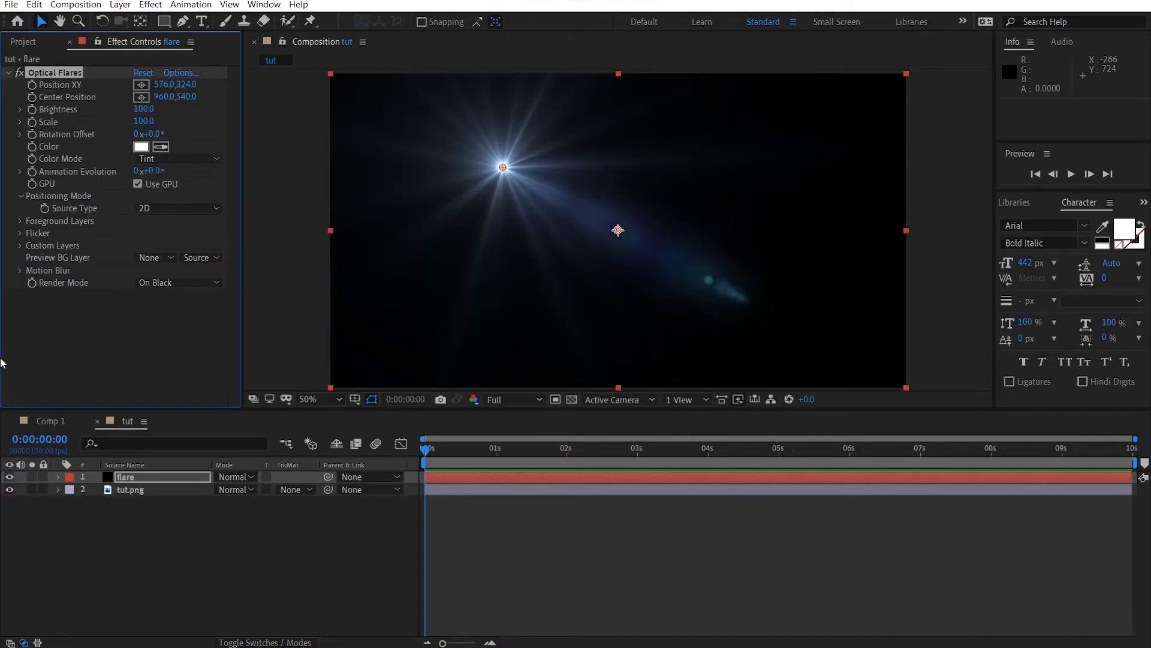
# Try the Lens Flare effect on the flare layer in place of Optical Flares, then disable it and re-enable Optical Flares.
pyautogui.hotkey('ctrl', 'space')
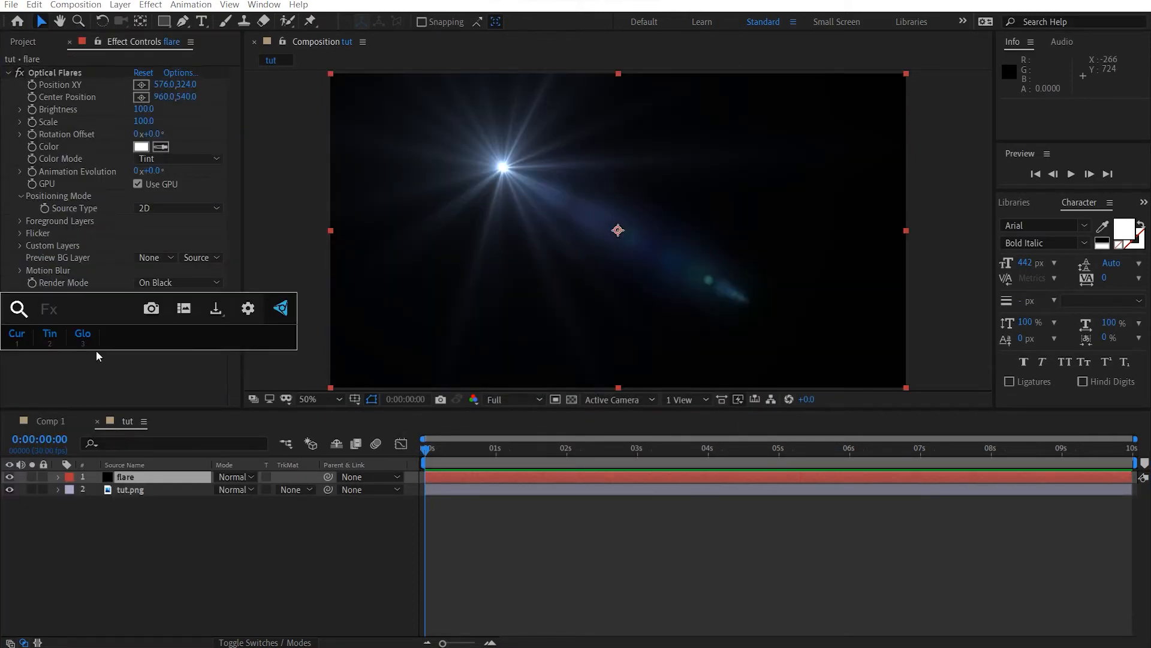
pyautogui.write('fla')
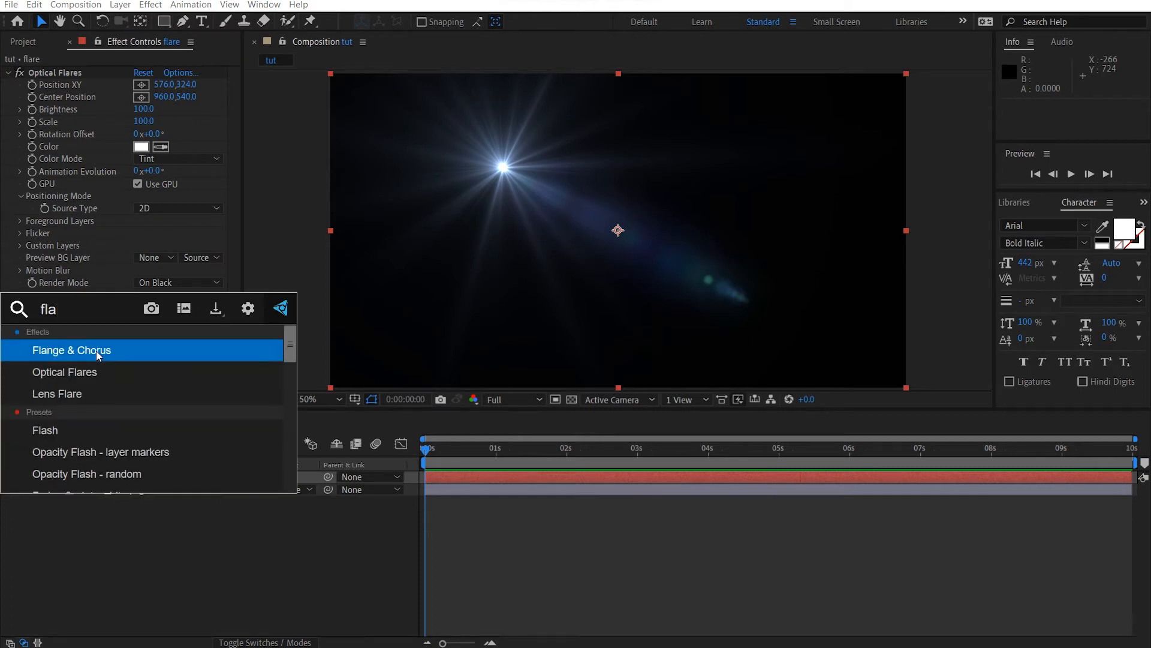
pyautogui.click(92, 388)
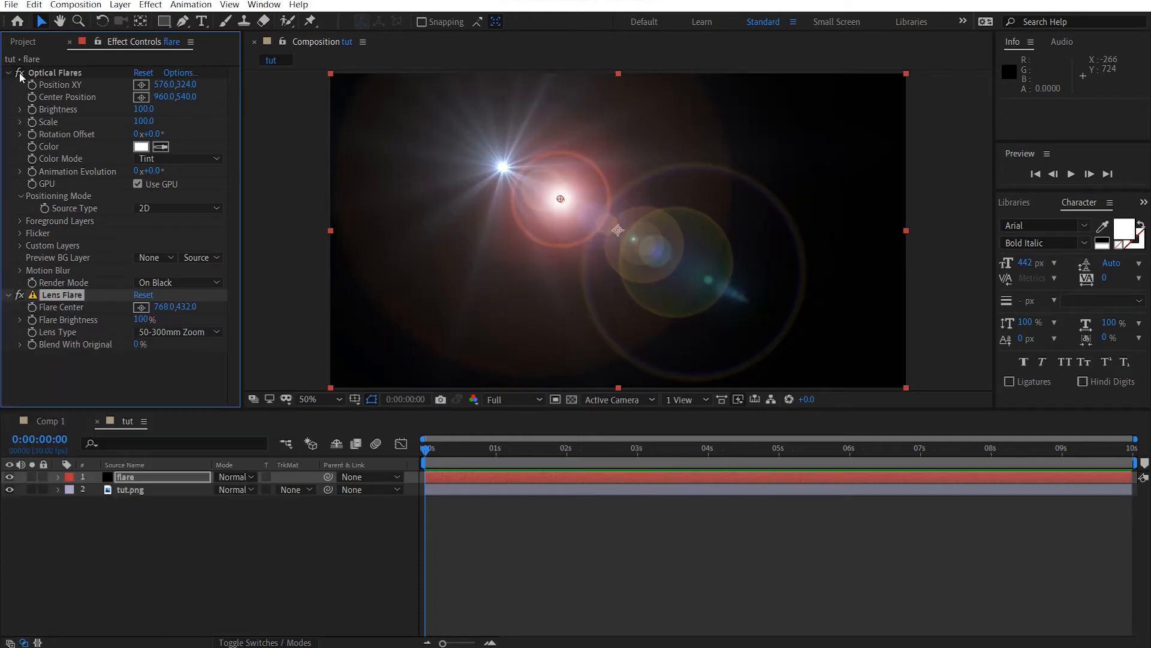
pyautogui.click(19, 74)
pyautogui.moveTo(561, 203)
pyautogui.mouseDown()
pyautogui.moveTo(727, 254)
pyautogui.moveTo(571, 220)
pyautogui.mouseUp()
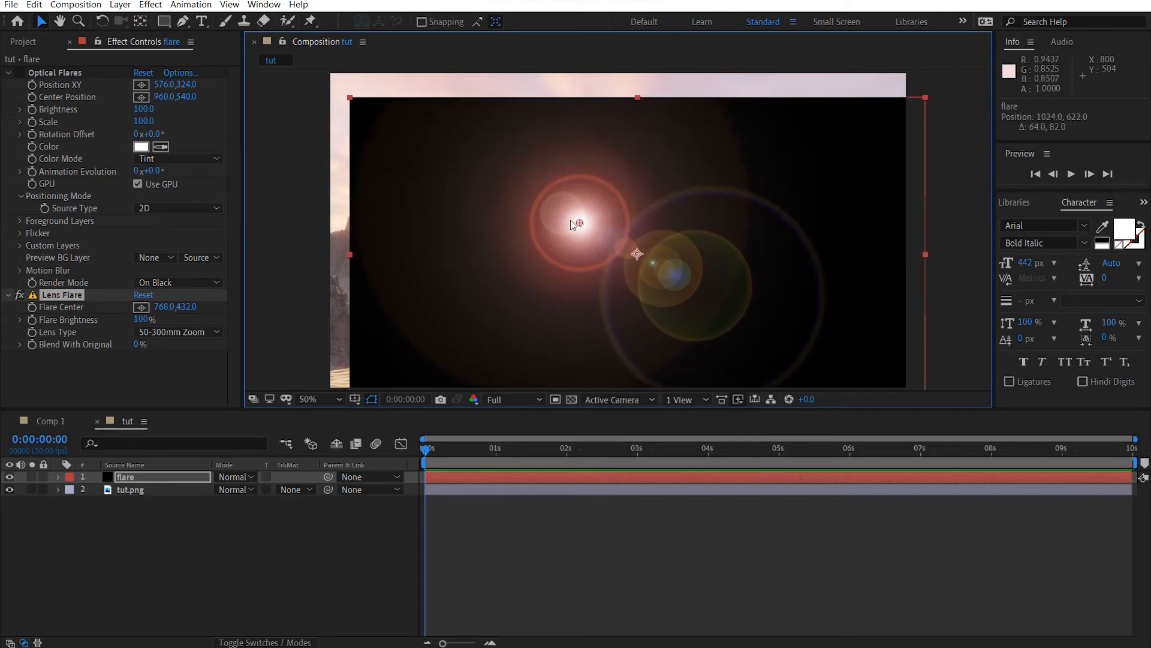
pyautogui.hotkey('ctrl', 'z')
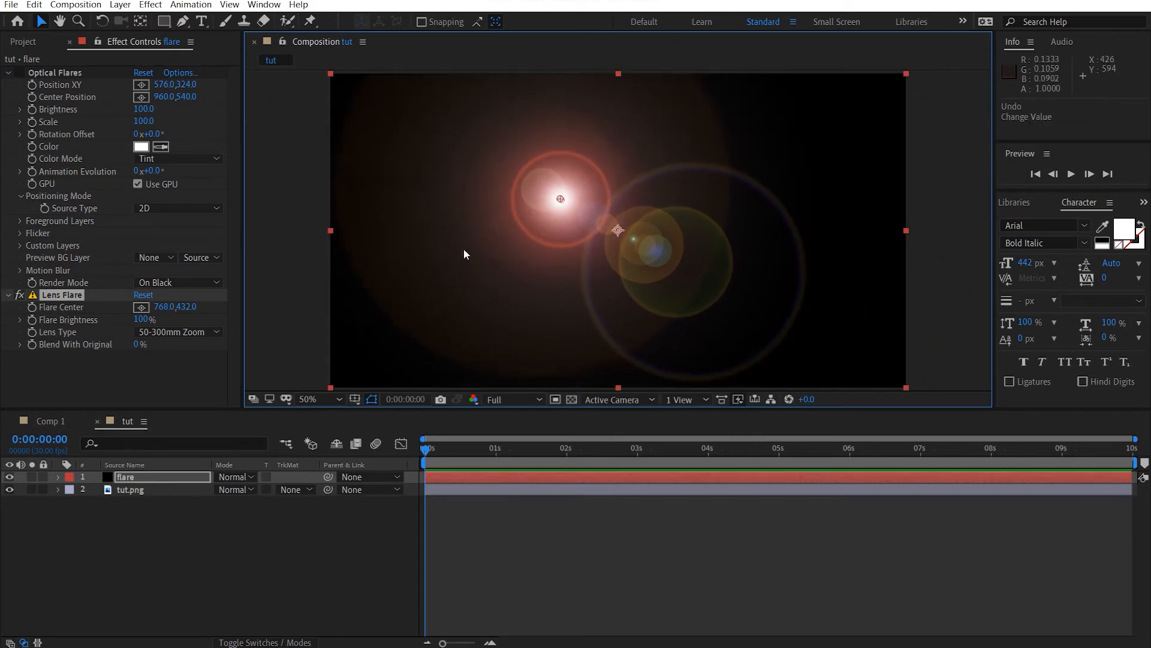
pyautogui.click(19, 294)
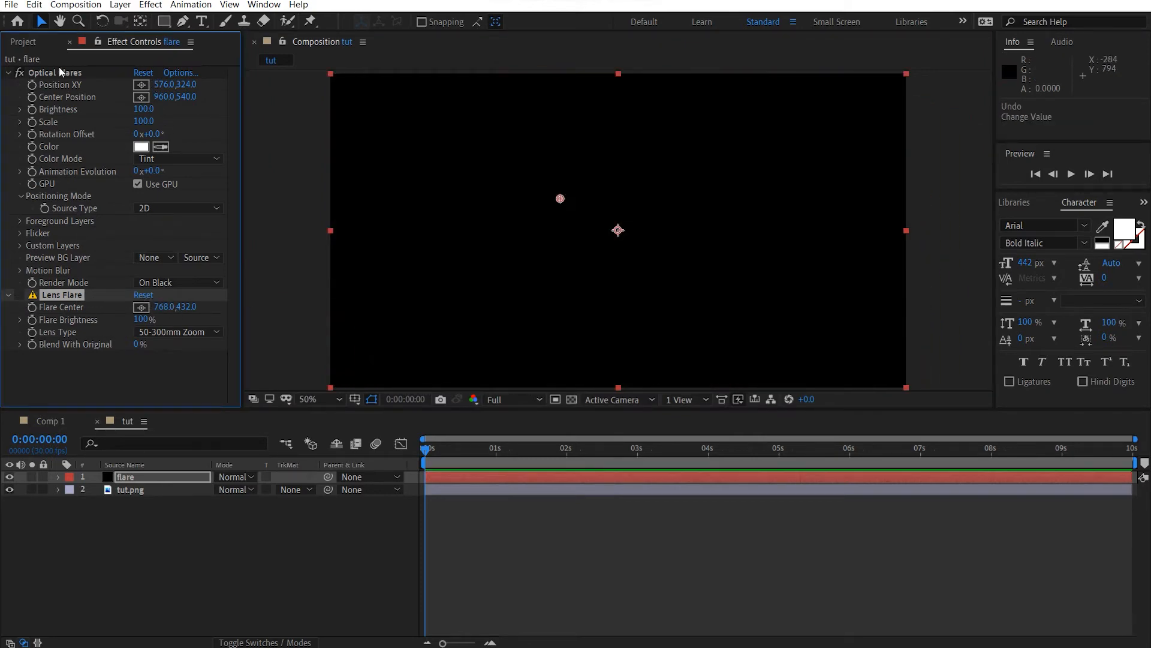
# Open the Optical Flares options for the flare layer and browse the Natural Flares presets.
pyautogui.click(180, 72)
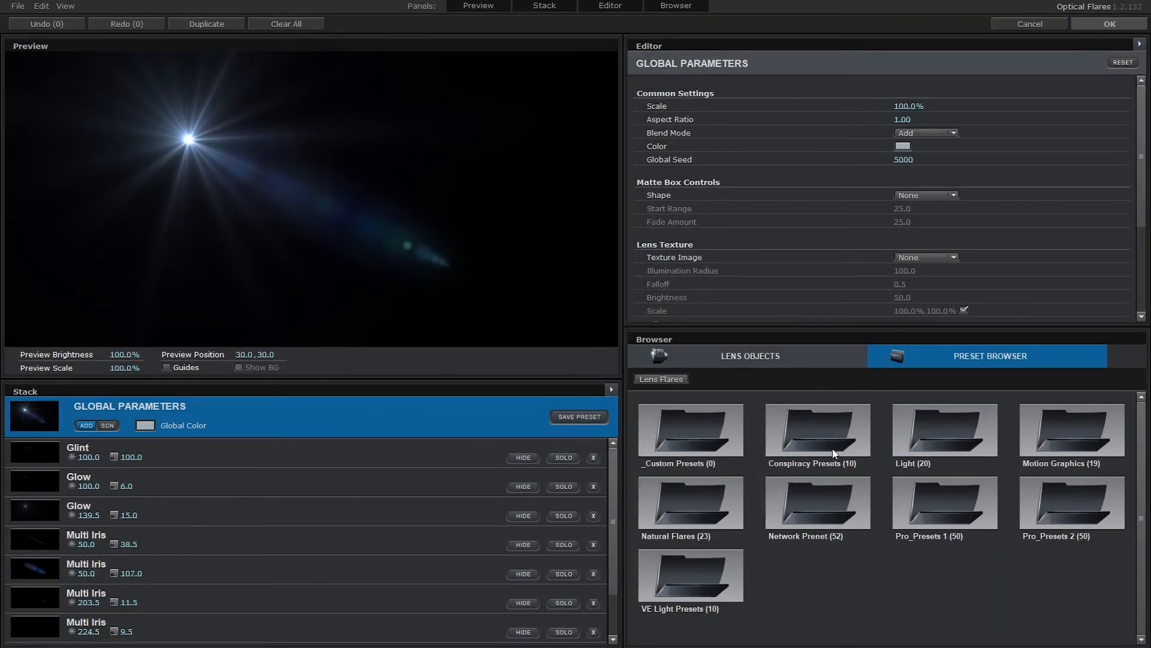
pyautogui.click(818, 430)
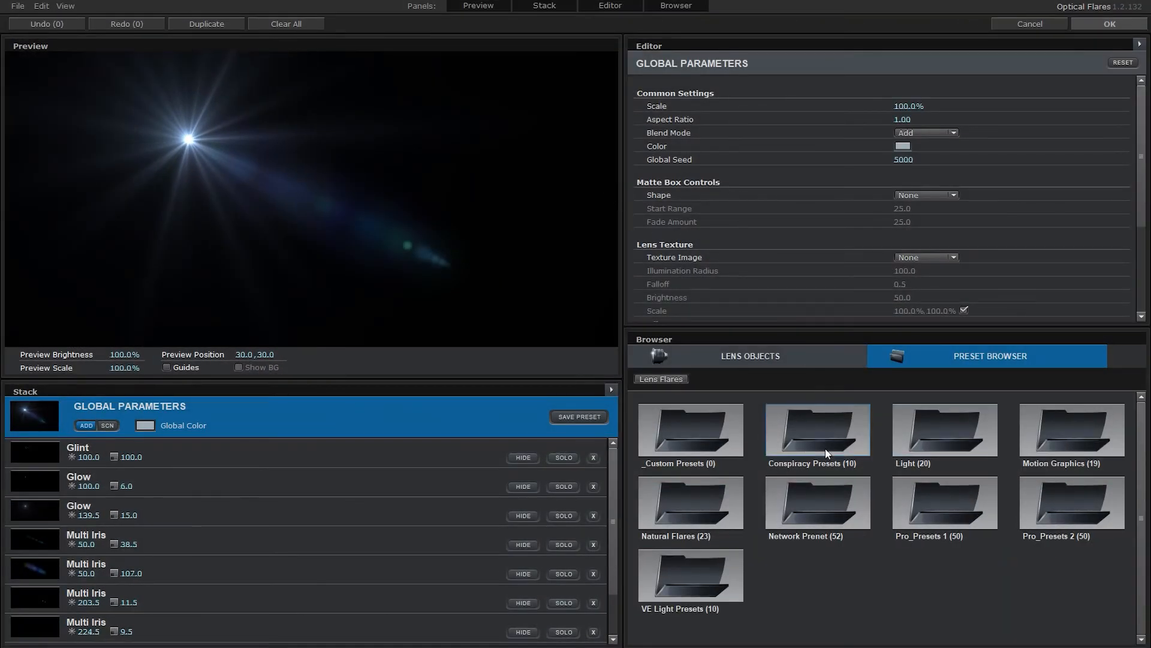
pyautogui.click(660, 379)
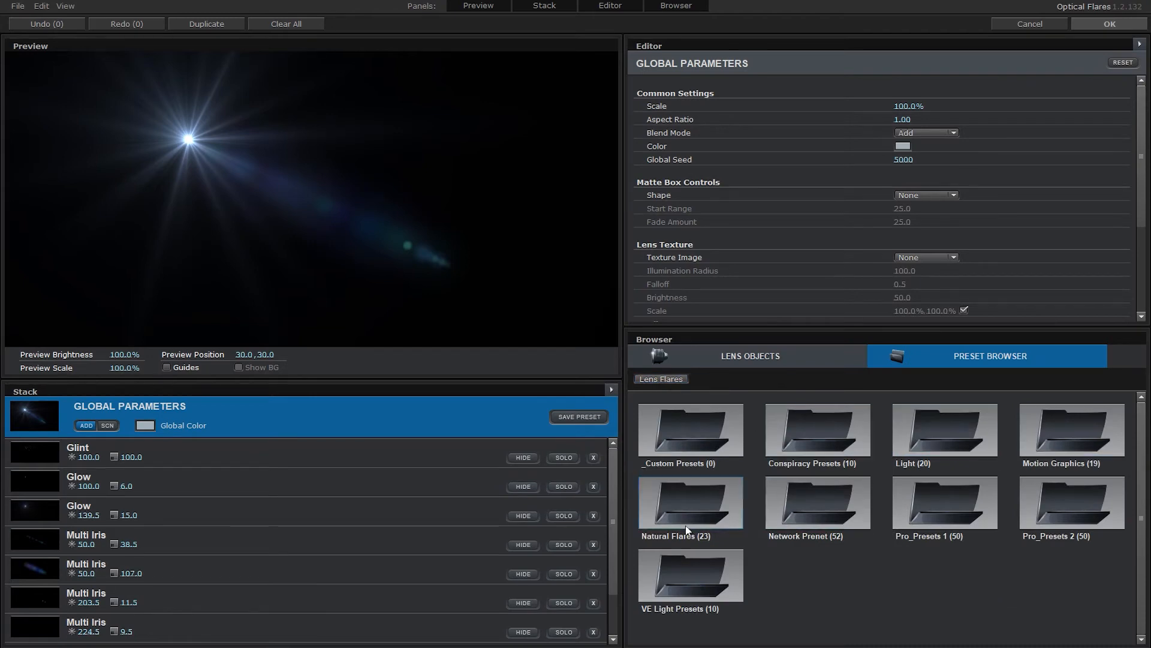
pyautogui.click(691, 504)
pyautogui.scroll(-2, 840, 535)
pyautogui.scroll(1, 865, 541)
pyautogui.scroll(-3, 864, 541)
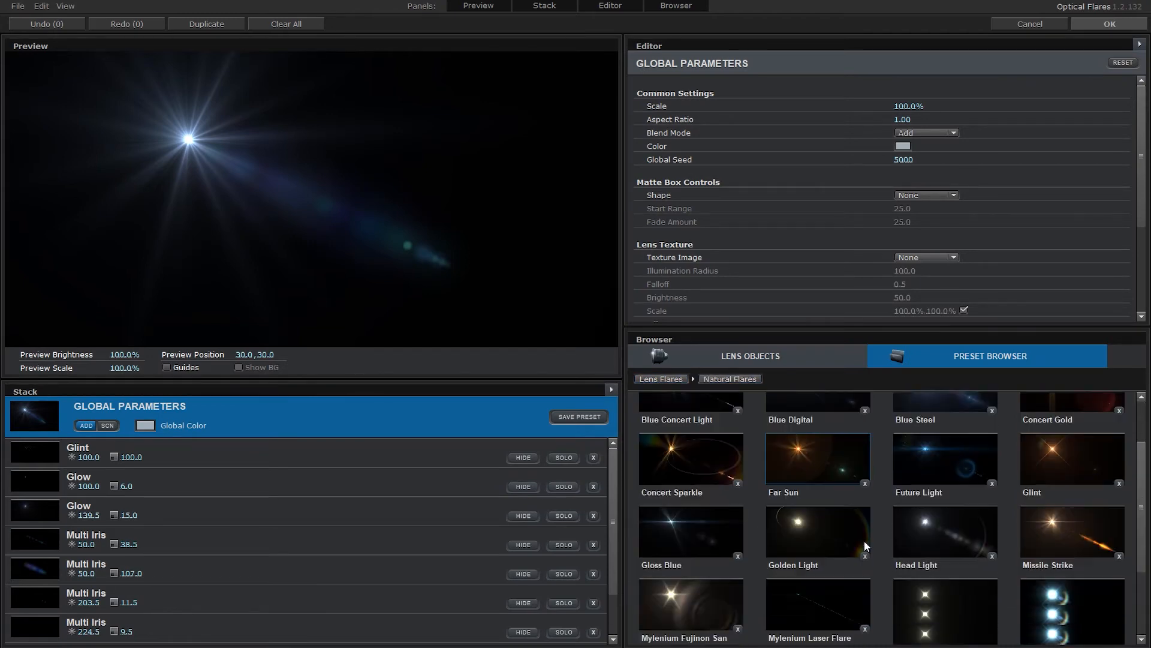
# Try the Far Sun and Rim_Light presets from the Natural Flares collection.
pyautogui.click(809, 530)
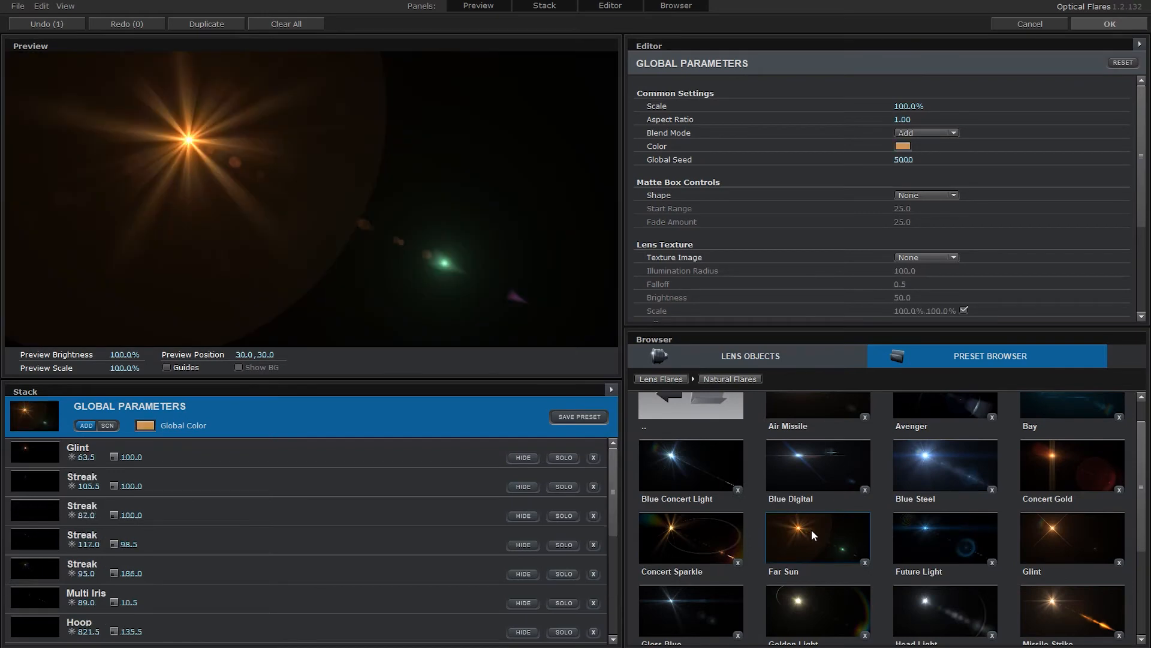
pyautogui.scroll(-2, 831, 529)
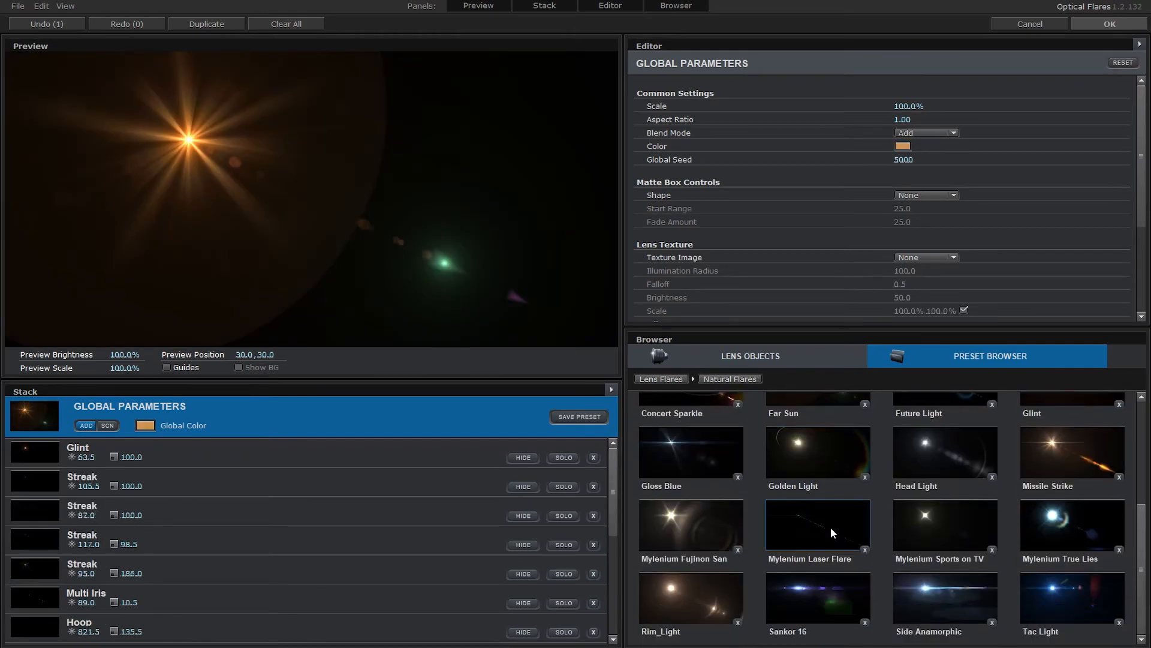
pyautogui.click(671, 612)
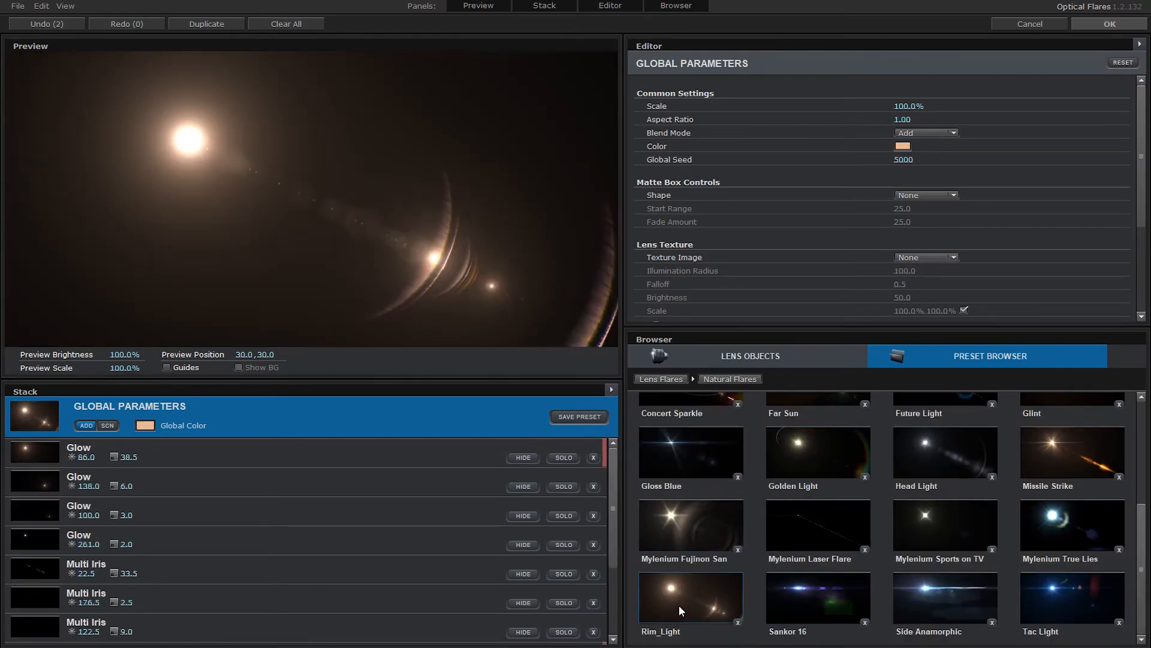
pyautogui.scroll(3, 836, 553)
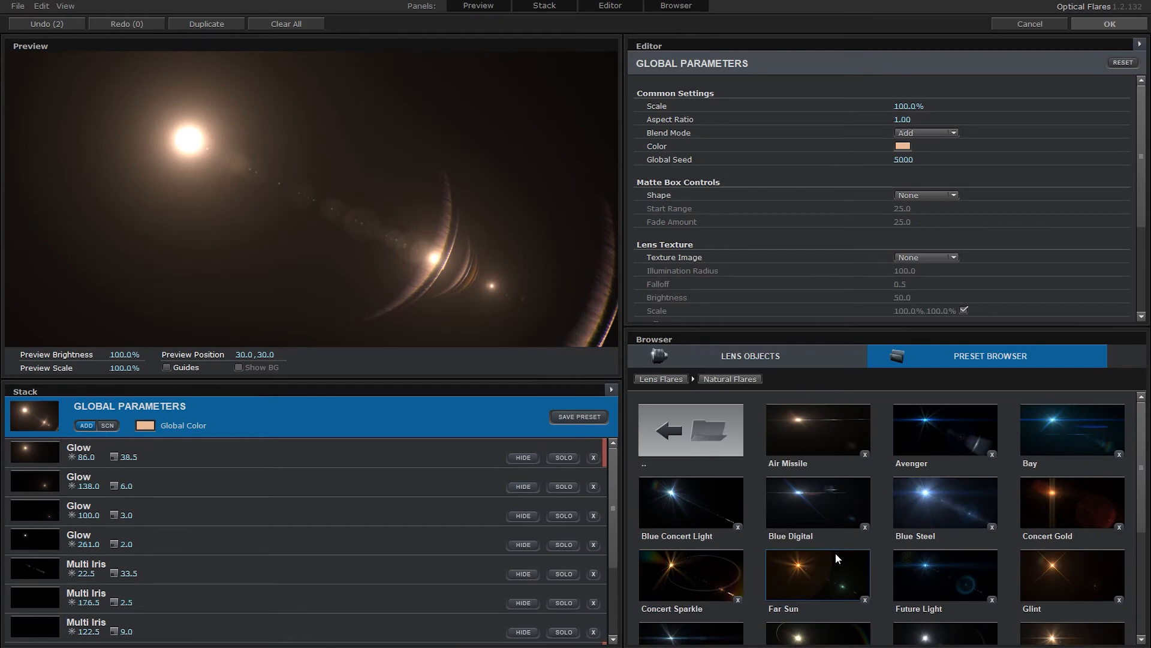
# Compare the Real Sun and Sun Digital presets from the Light collection, keeping Sun Digital as the flare.
pyautogui.click(675, 385)
pyautogui.click(931, 450)
pyautogui.scroll(-2, 847, 532)
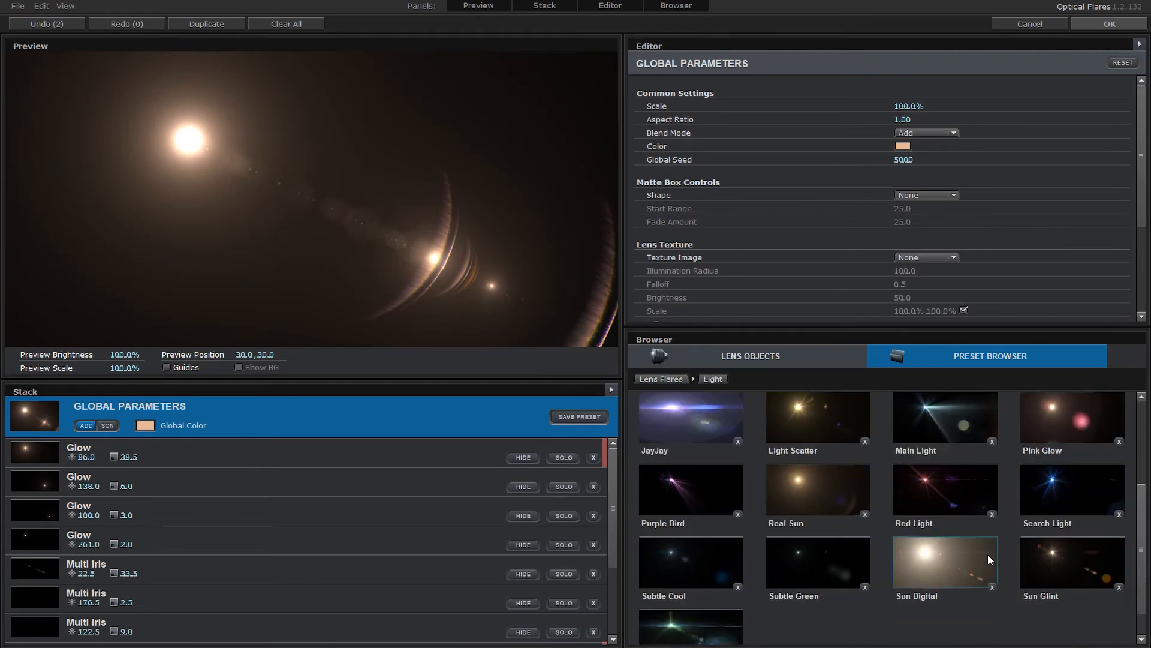
pyautogui.click(782, 488)
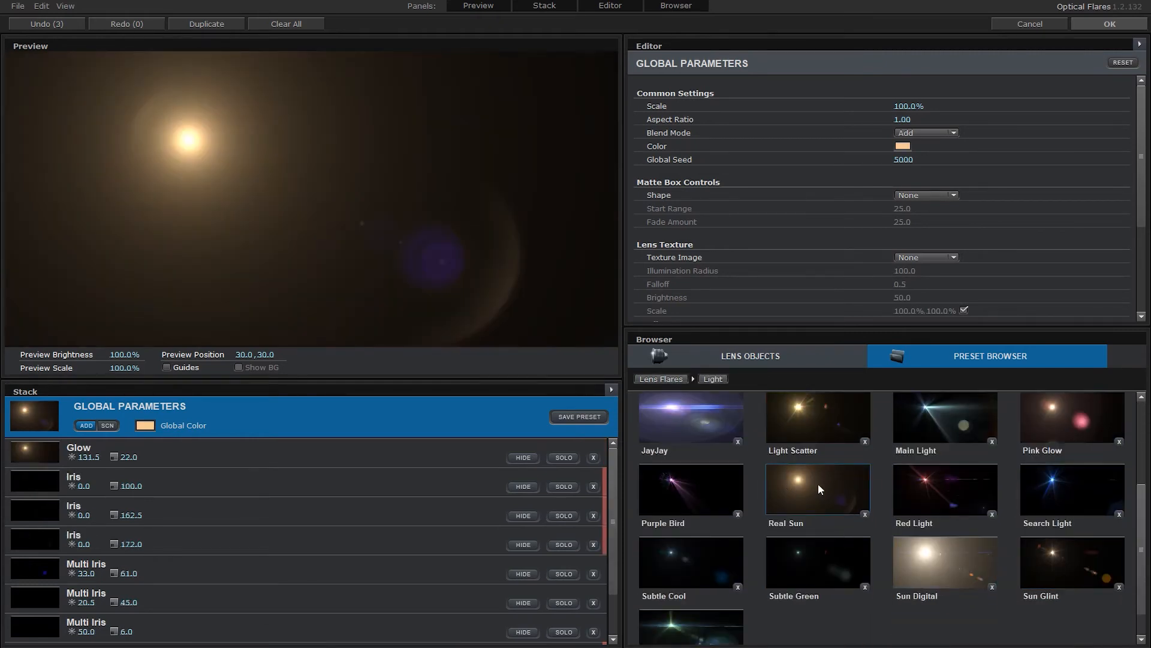
pyautogui.click(938, 562)
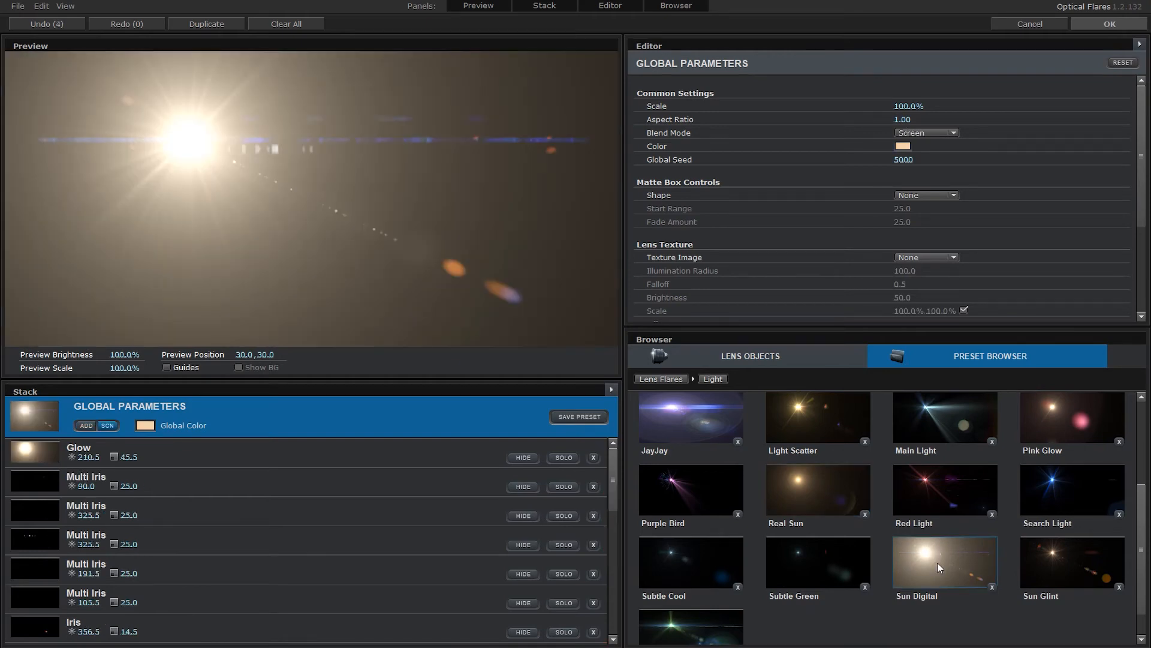
# Set the flare's lens texture image to Dirty and accept the Optical Flares options.
pyautogui.moveTo(313, 196)
pyautogui.mouseDown()
pyautogui.moveTo(278, 108)
pyautogui.moveTo(250, 192)
pyautogui.moveTo(360, 193)
pyautogui.moveTo(343, 186)
pyautogui.moveTo(171, 229)
pyautogui.moveTo(346, 213)
pyautogui.moveTo(324, 201)
pyautogui.mouseUp()
pyautogui.click(917, 257)
pyautogui.click(927, 296)
pyautogui.click(1116, 27)
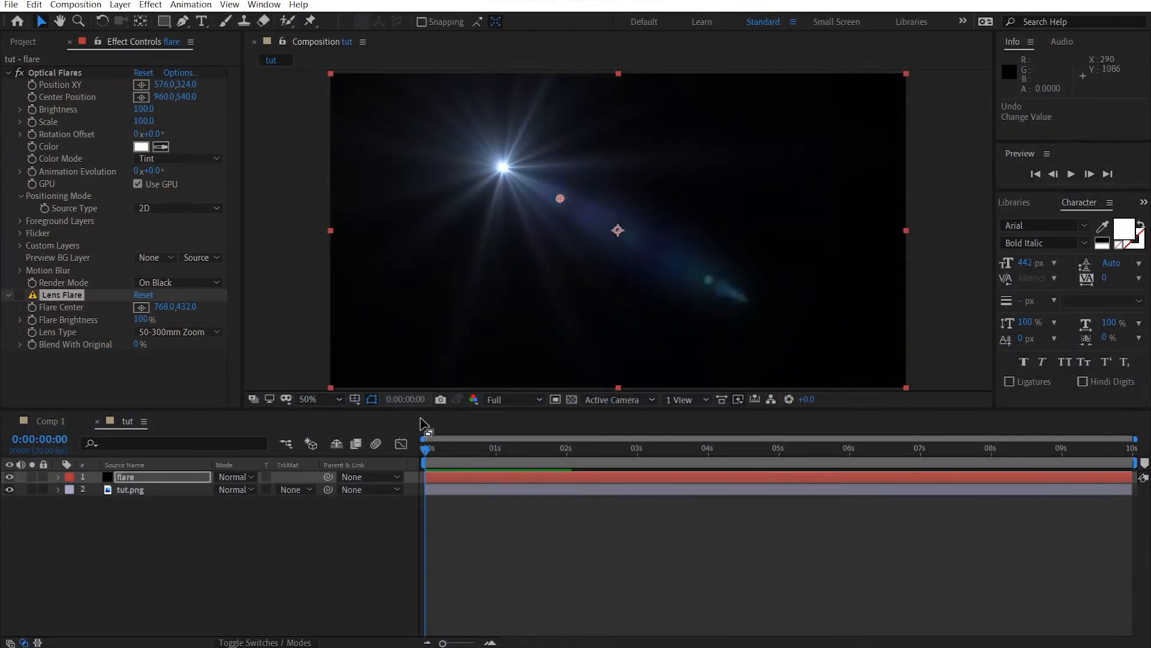
# Set the flare layer's blending mode to Screen and move the flare over the sun on the horizon, to about 910, 548.
pyautogui.click(235, 477)
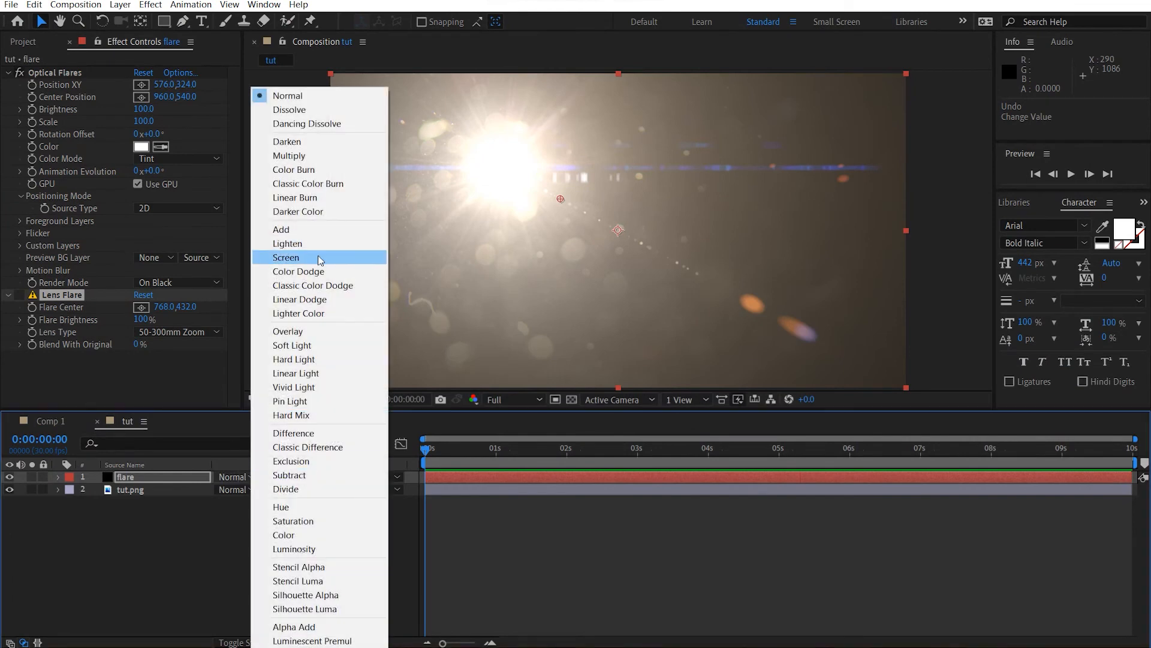
pyautogui.click(371, 256)
pyautogui.click(46, 73)
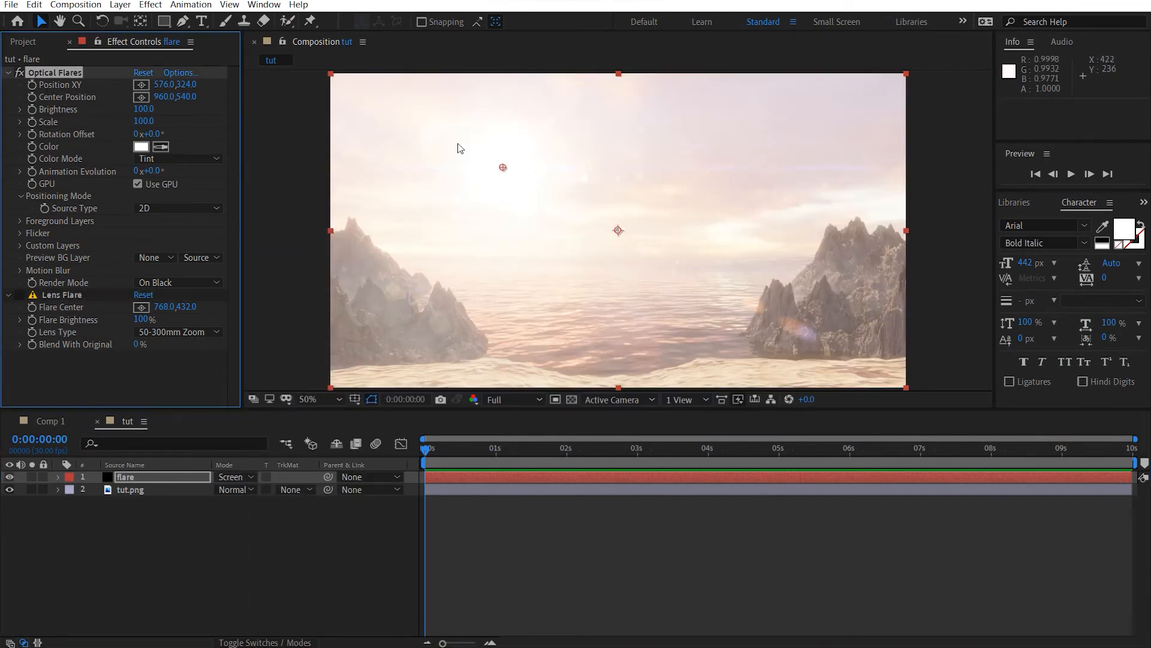
pyautogui.moveTo(504, 170); pyautogui.dragTo(604, 232)
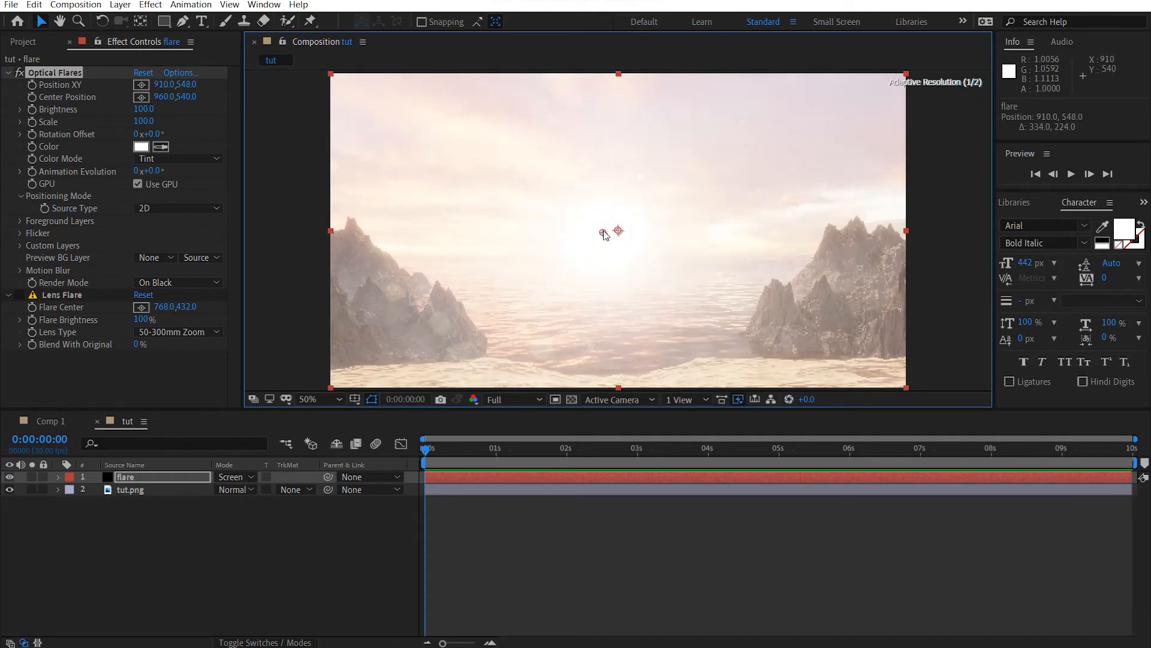
pyautogui.click(956, 169)
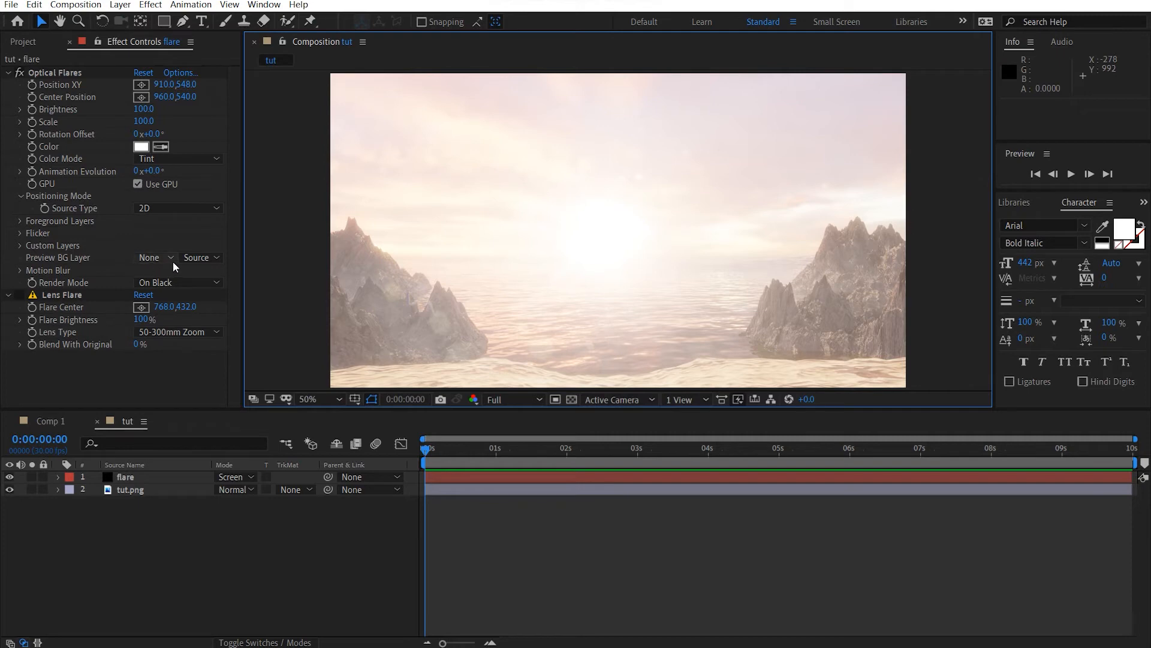
# Set both the brightness and the scale of the Optical Flares effect to 80.
pyautogui.click(143, 121)
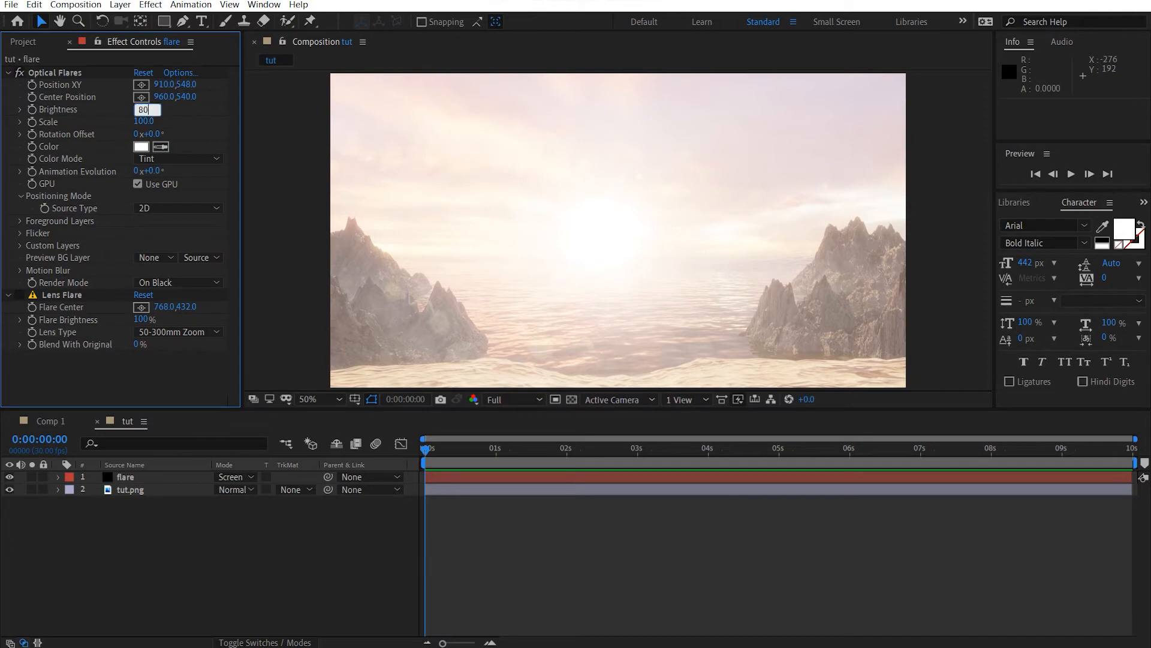
pyautogui.press('Tab')
pyautogui.write('80')
pyautogui.press('Return')
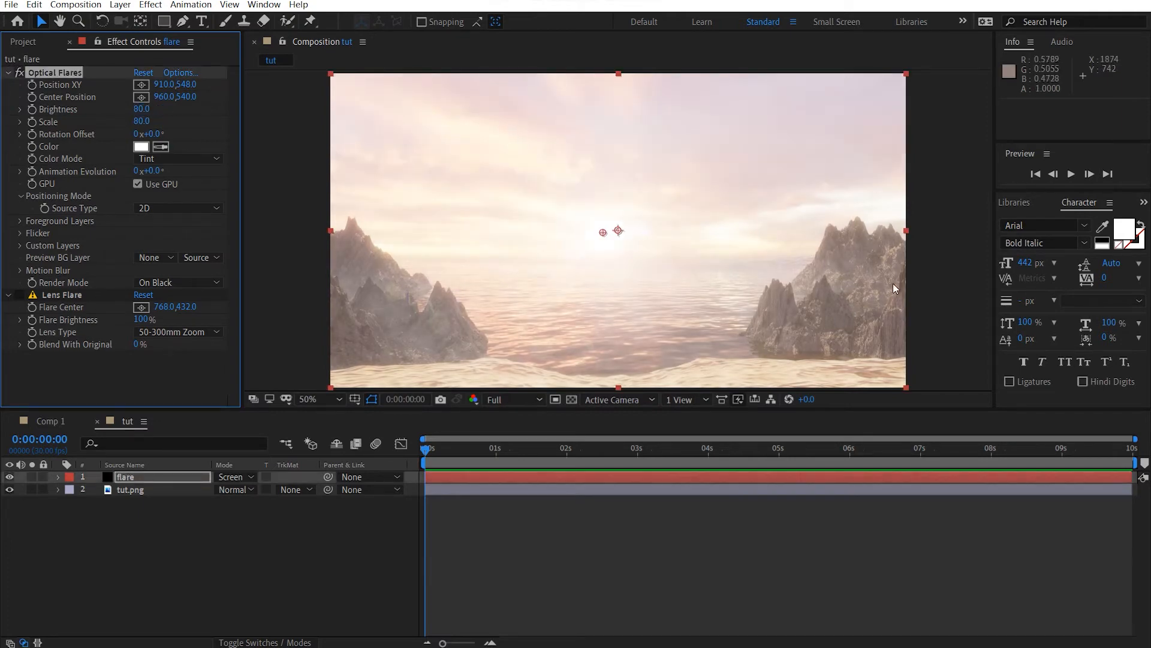
# Shift the flare's light source slightly down and right, to about 934, 570.
pyautogui.click(776, 214)
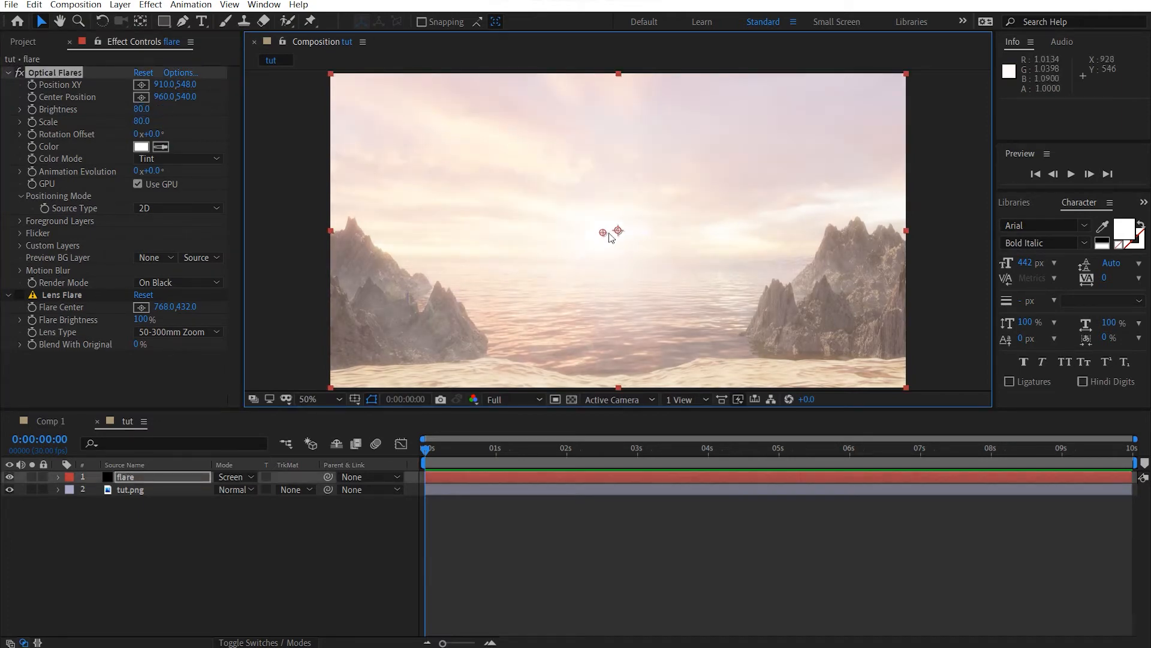
pyautogui.moveTo(609, 233); pyautogui.dragTo(616, 240)
pyautogui.click(903, 202)
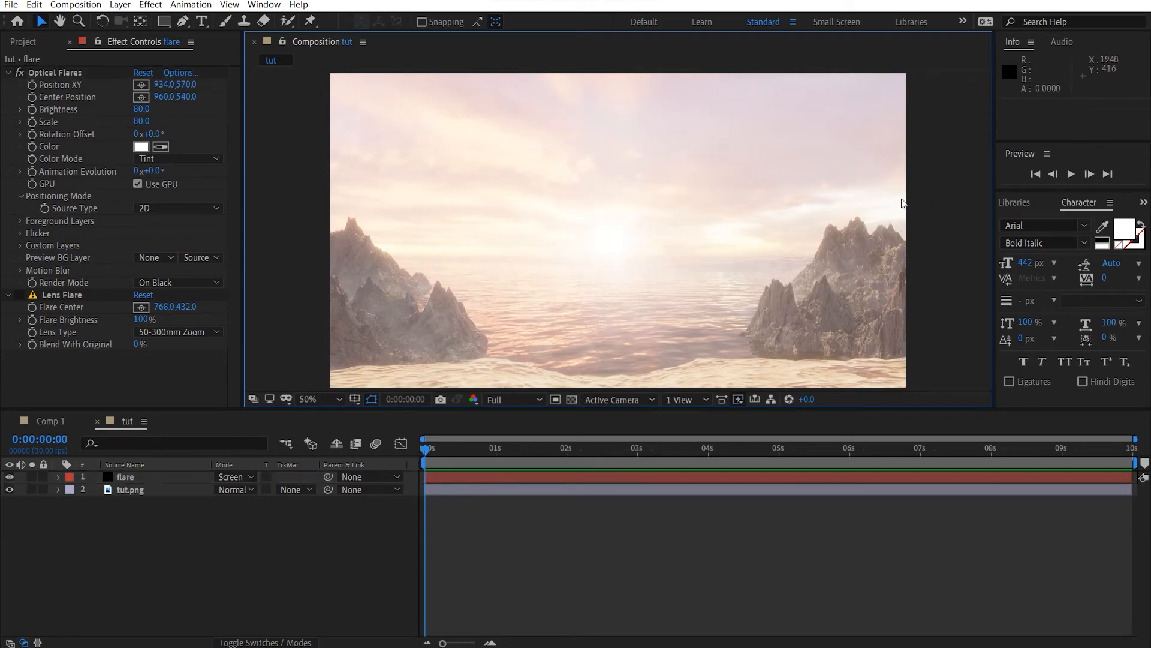
# Add three Streak objects and a Glint object to the flare in the Optical Flares options and accept them.
pyautogui.click(179, 72)
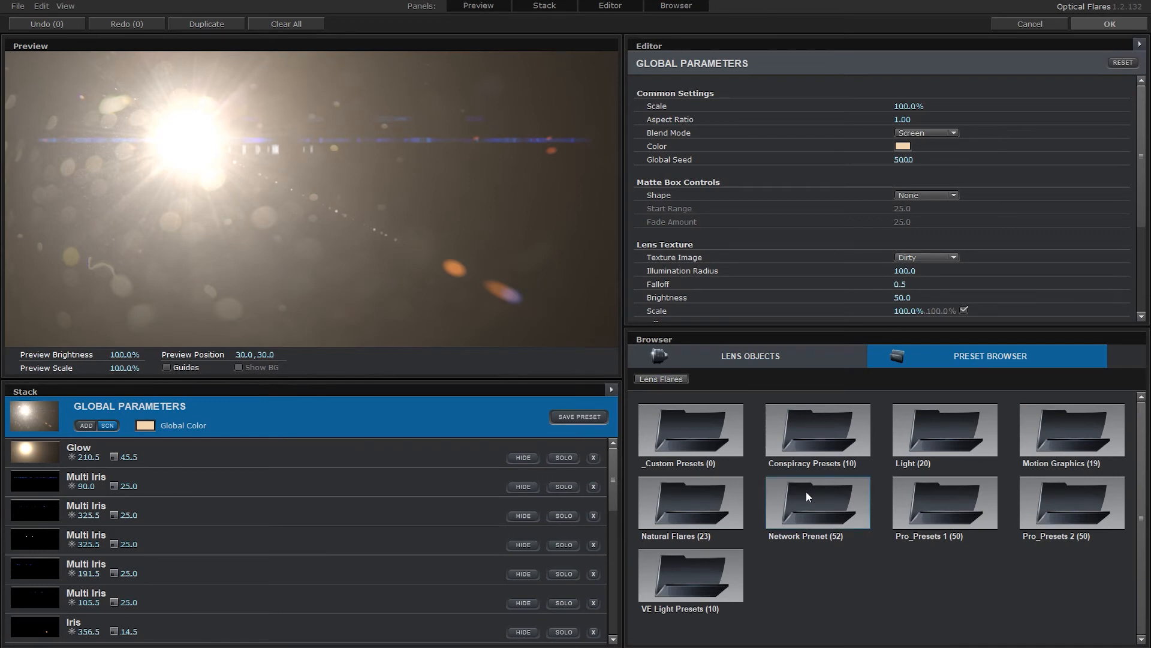
pyautogui.click(743, 363)
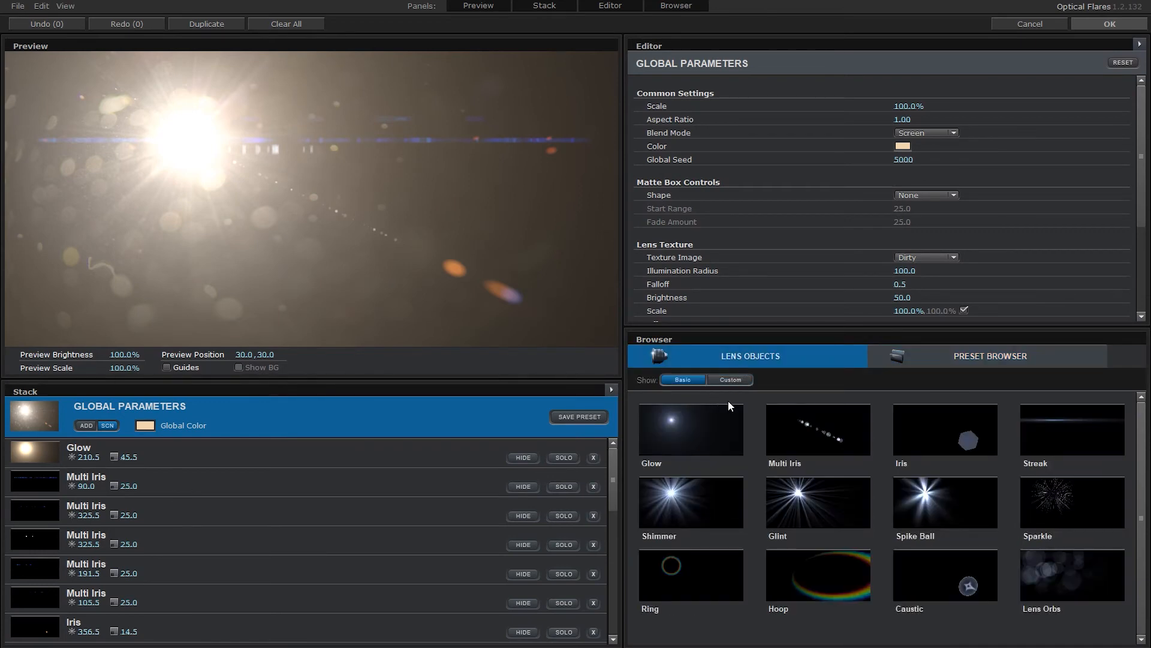
pyautogui.click(1082, 425)
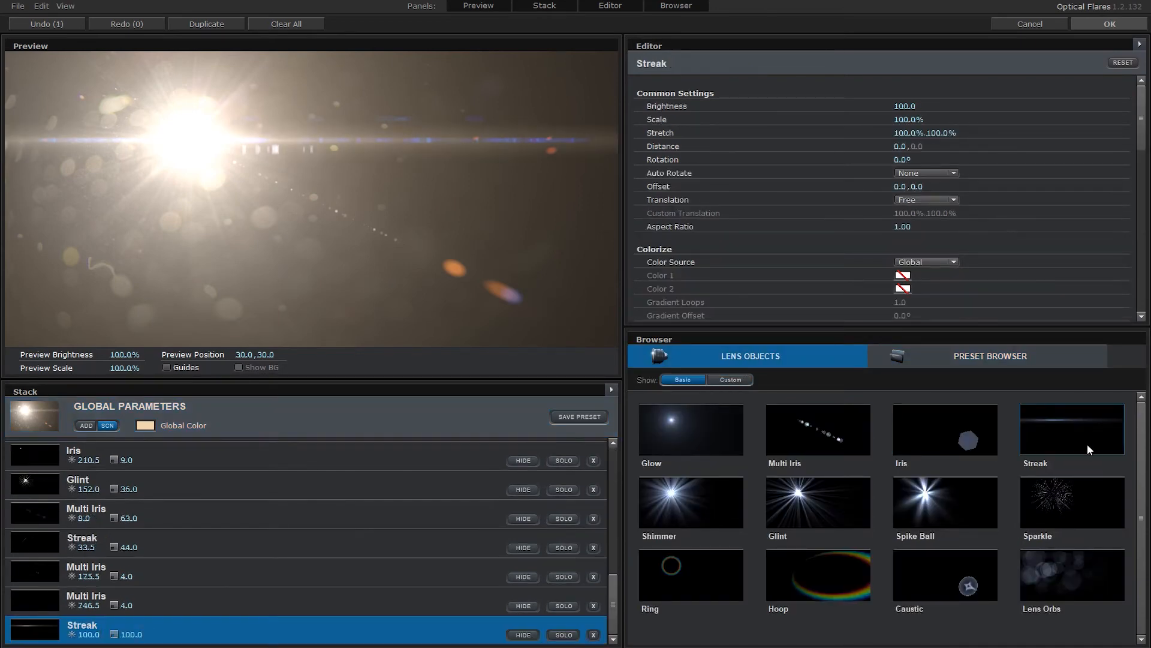
pyautogui.click(1071, 427)
pyautogui.click(1071, 427)
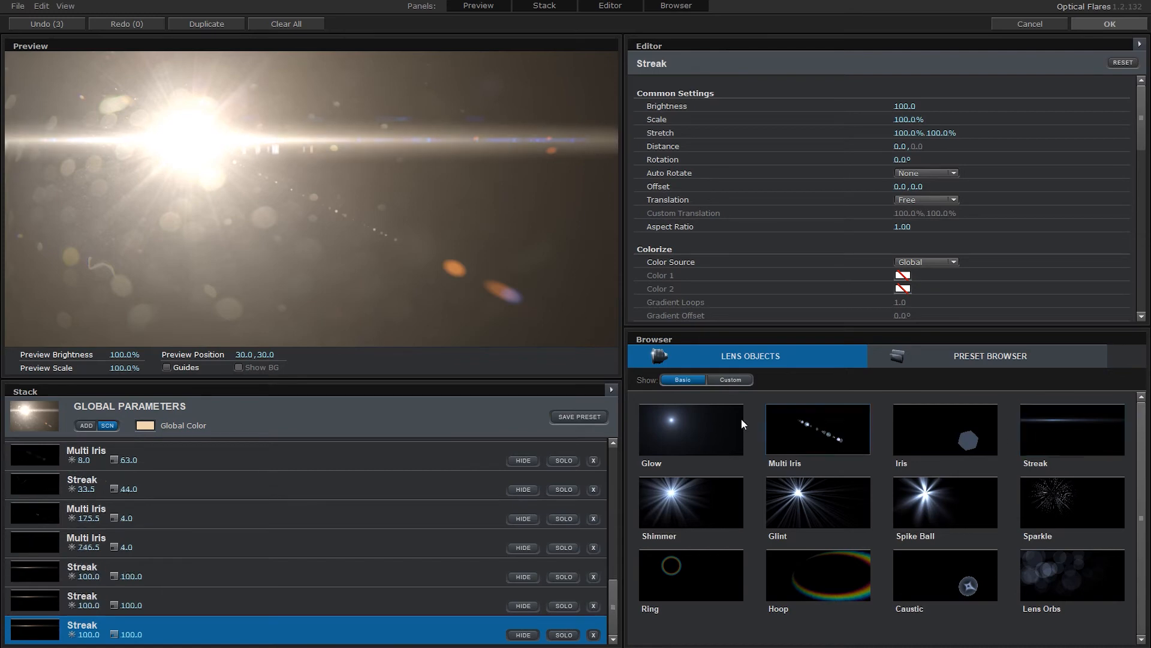
pyautogui.moveTo(255, 174); pyautogui.dragTo(324, 218)
pyautogui.click(818, 502)
pyautogui.click(1110, 24)
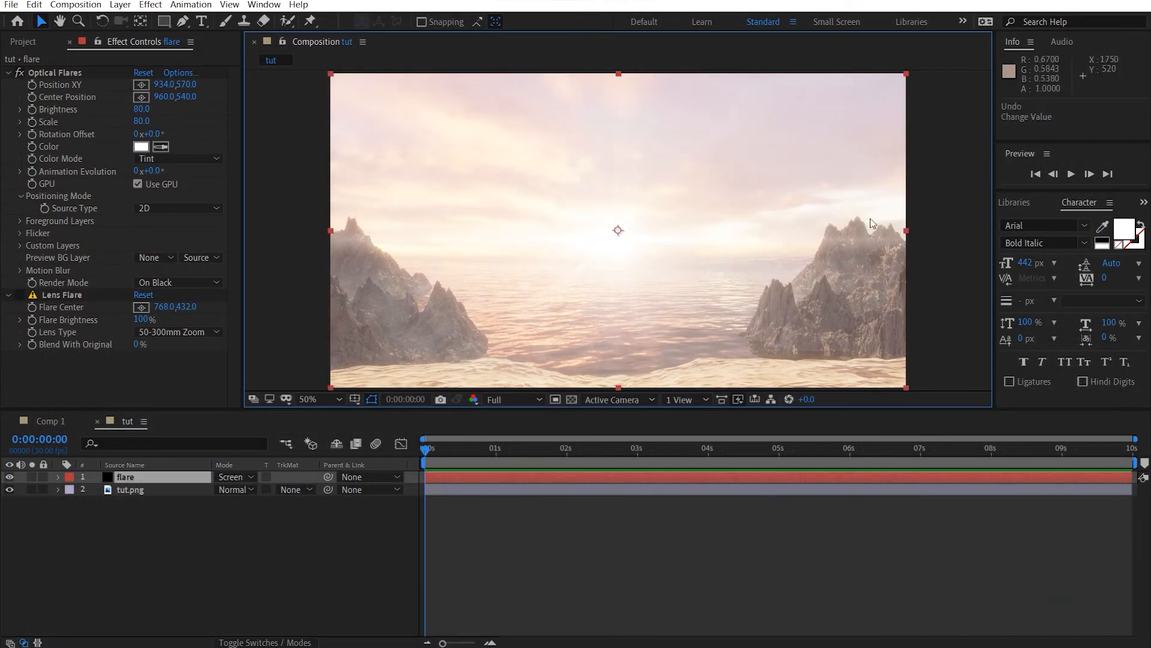
pyautogui.click(950, 188)
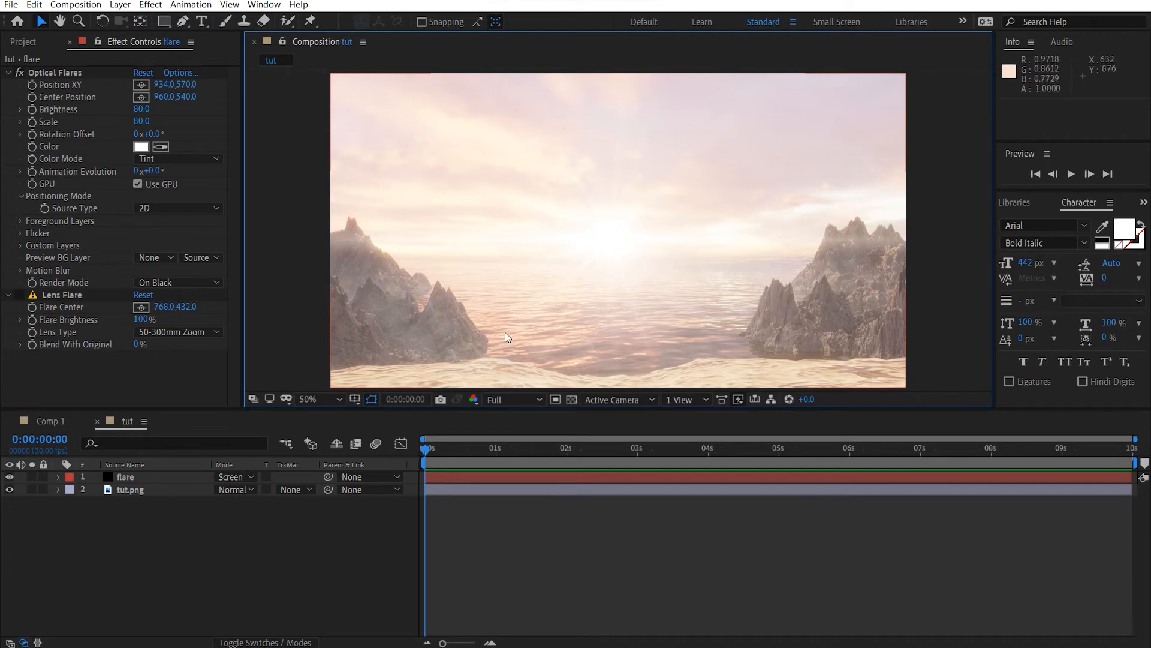
# Add Dirty.png as a layer above flare in the tut composition and give it a large elliptical mask around the image centre.
pyautogui.click(9, 40)
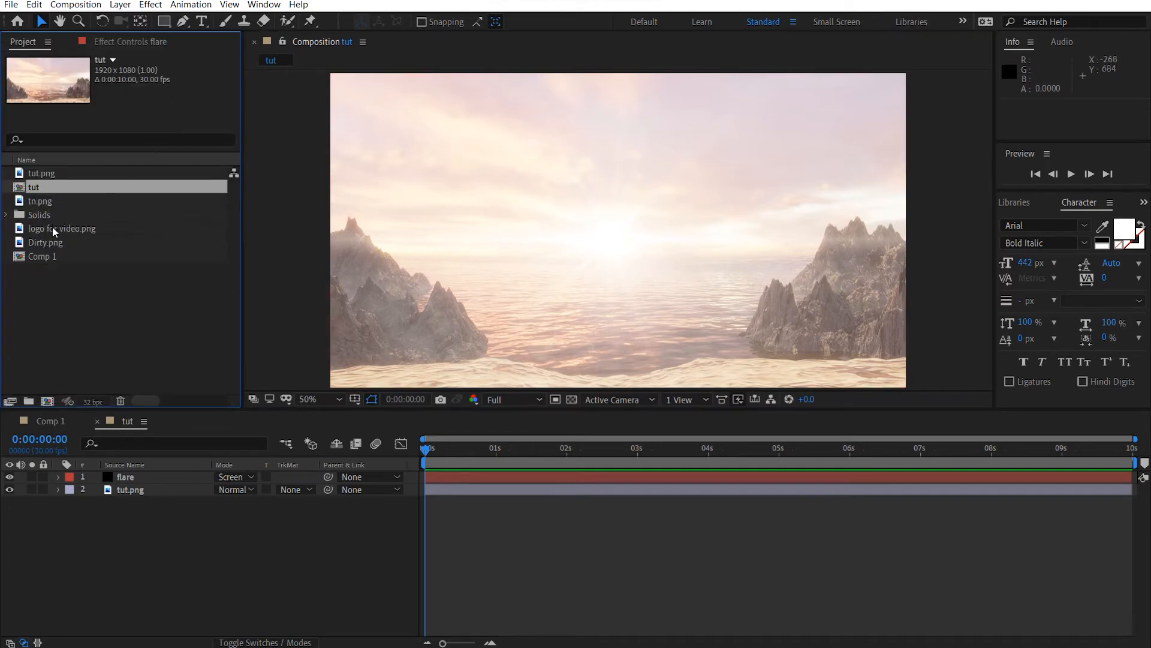
pyautogui.moveTo(55, 242); pyautogui.dragTo(172, 471)
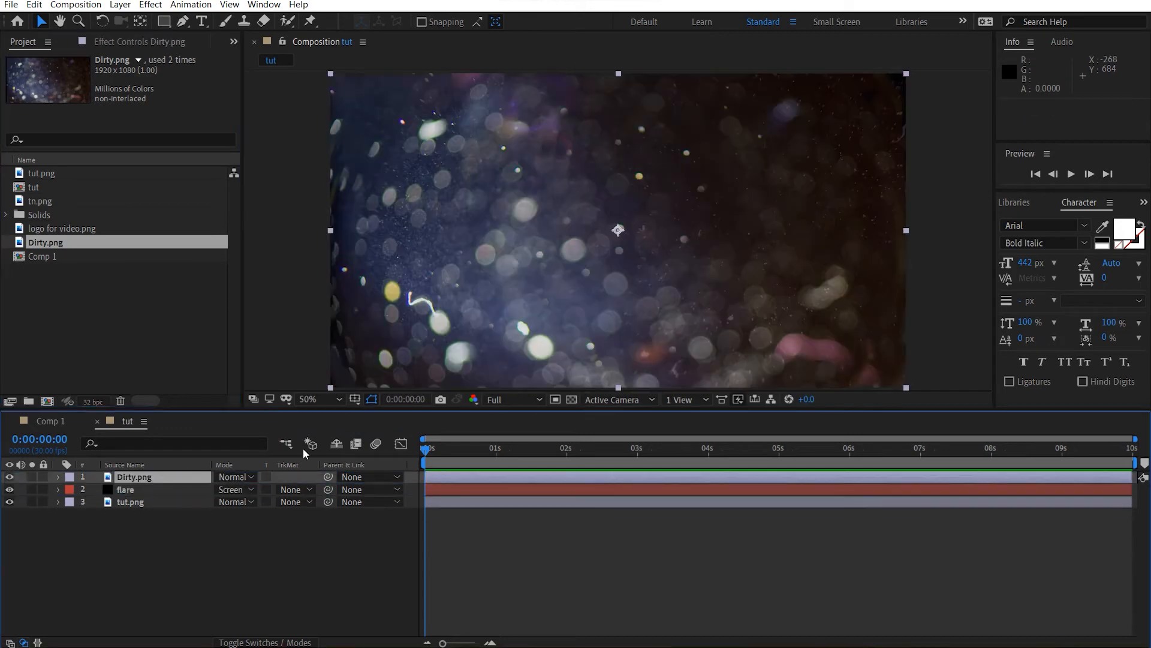
pyautogui.moveTo(164, 23); pyautogui.dragTo(233, 56)
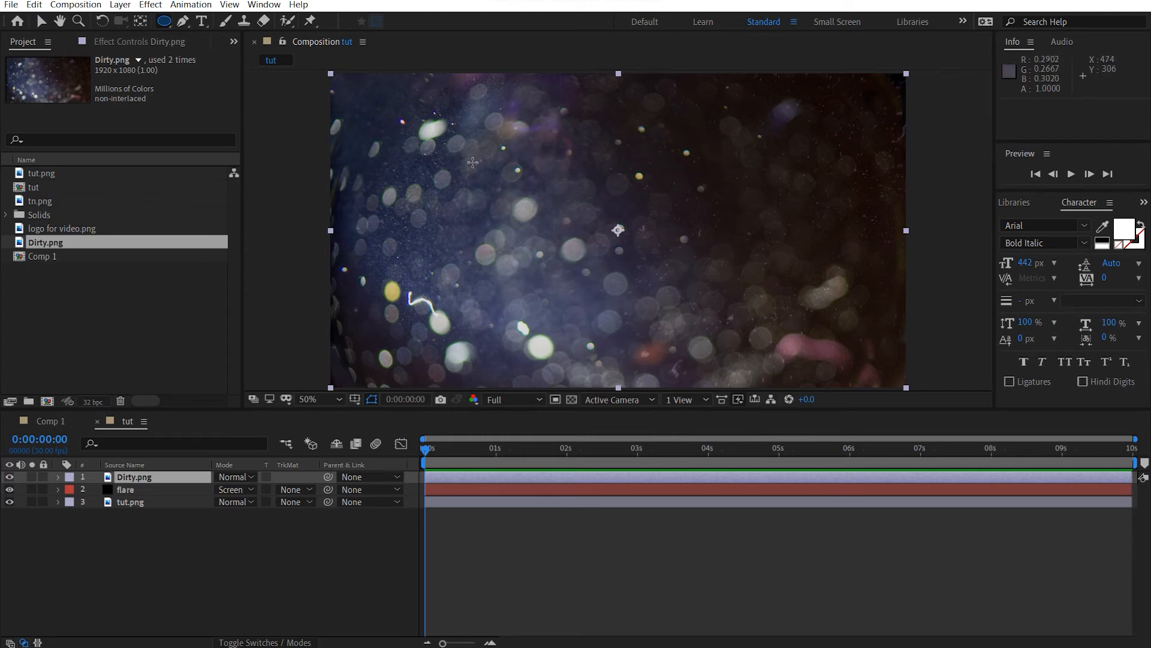
pyautogui.moveTo(473, 165)
pyautogui.mouseDown()
pyautogui.moveTo(754, 324)
pyautogui.moveTo(766, 342)
pyautogui.moveTo(832, 367)
pyautogui.mouseUp()
pyautogui.press('v')
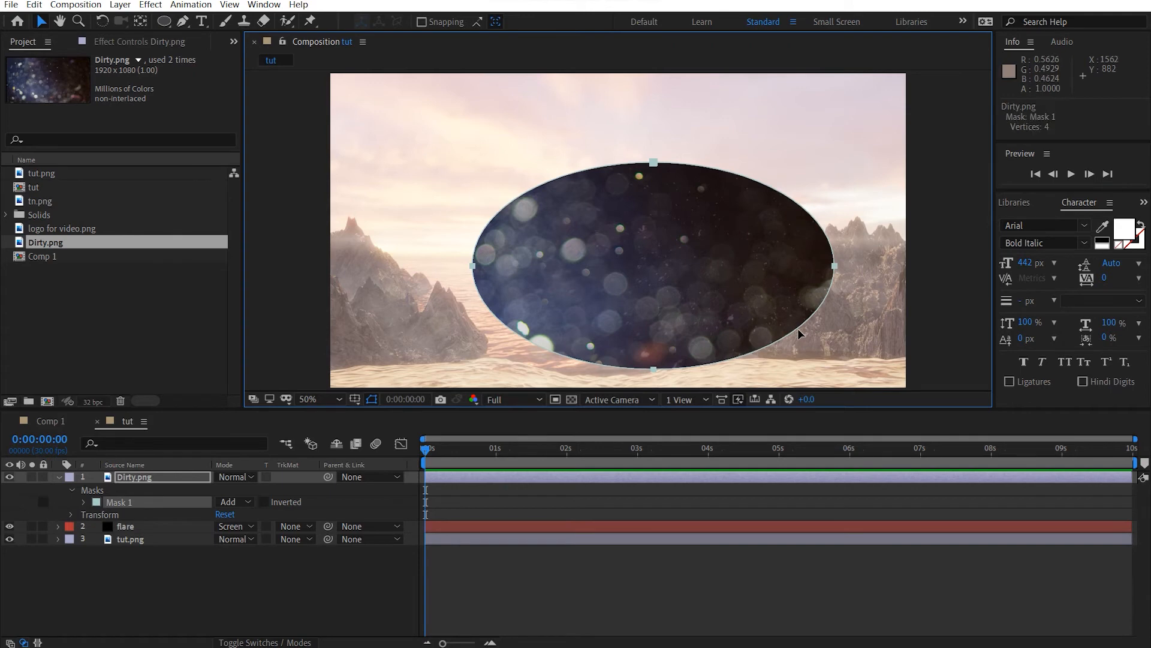
pyautogui.doubleClick(798, 329)
pyautogui.moveTo(787, 319); pyautogui.dragTo(741, 313)
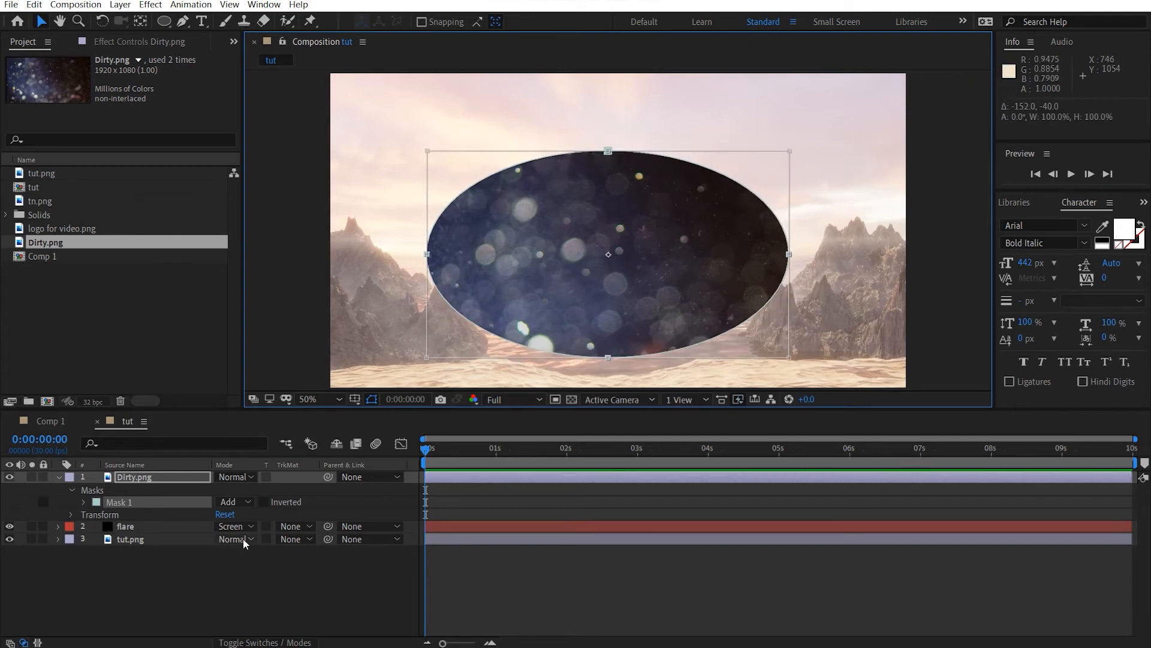
# Set the Mask Feather of the Dirty.png layer's elliptical mask to 400 pixels.
pyautogui.press('f')
pyautogui.moveTo(250, 507); pyautogui.dragTo(509, 487)
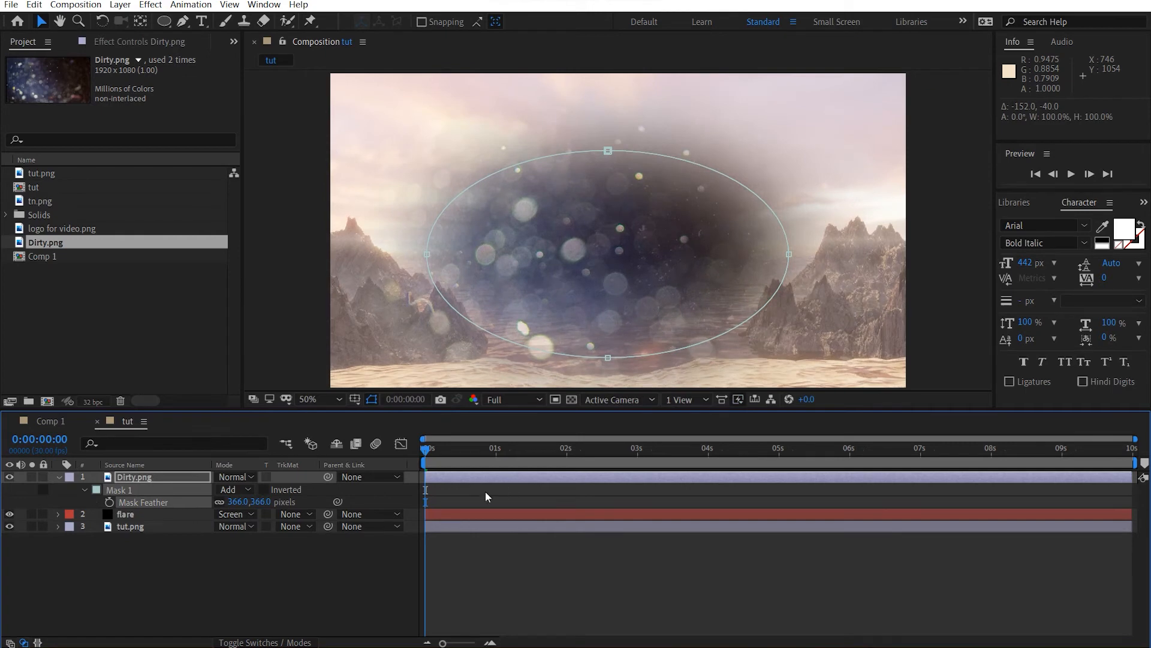
pyautogui.click(240, 502)
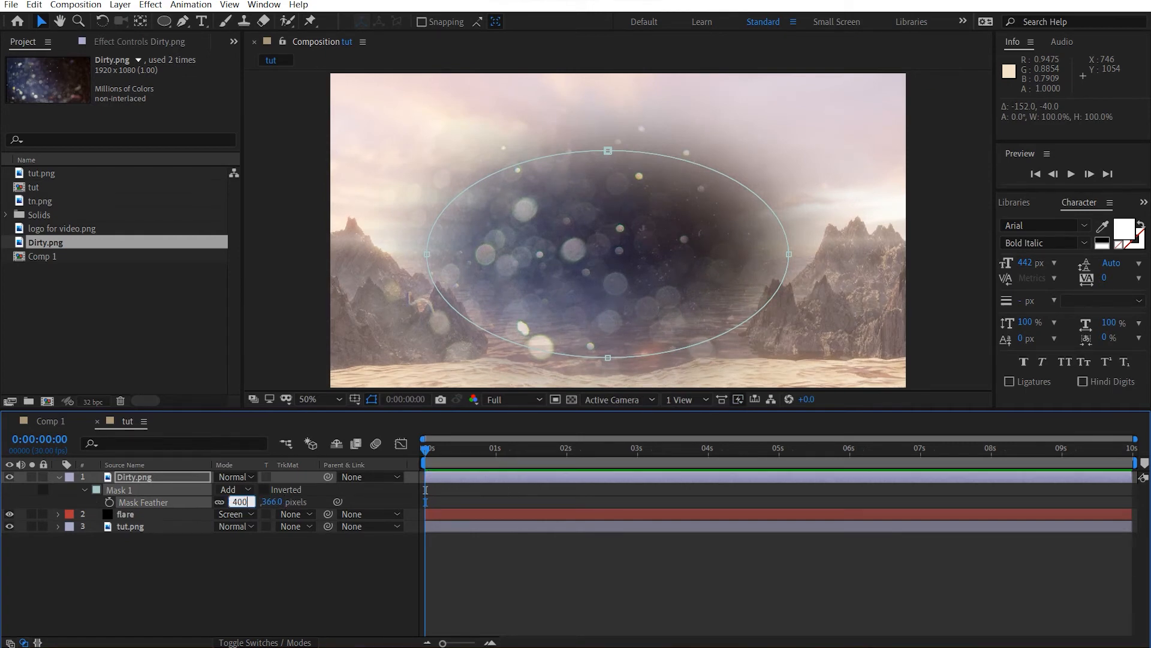
pyautogui.write('400')
pyautogui.press('Return')
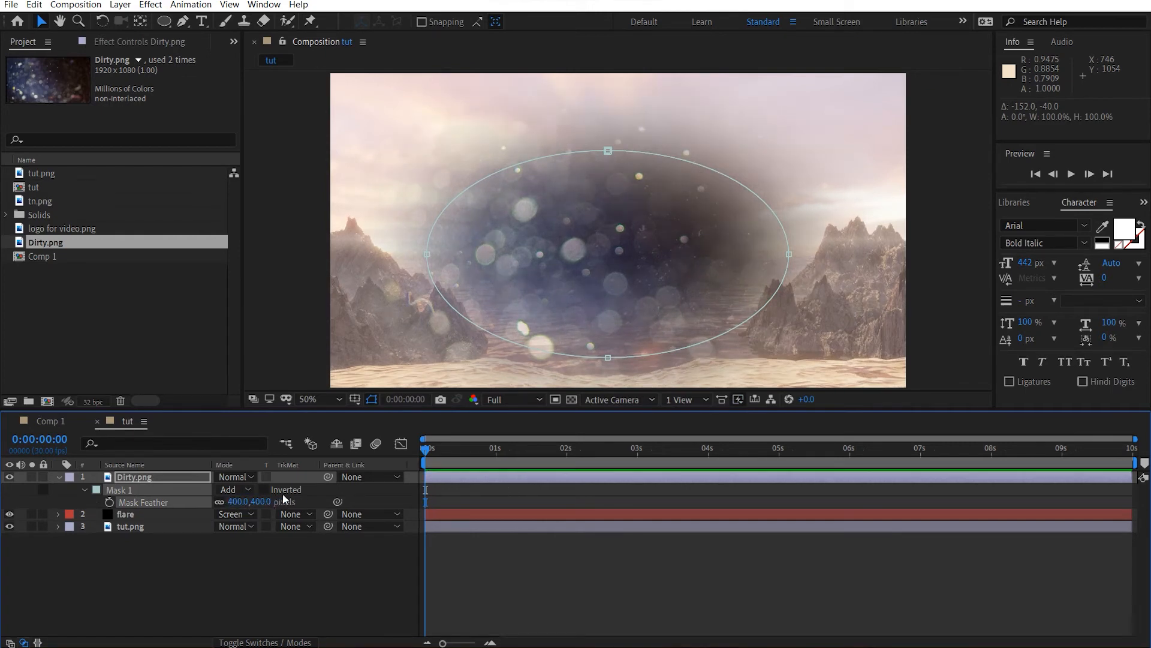
# Compare the Screen and Add blending modes on the Dirty.png layer and leave it set to Screen.
pyautogui.click(237, 476)
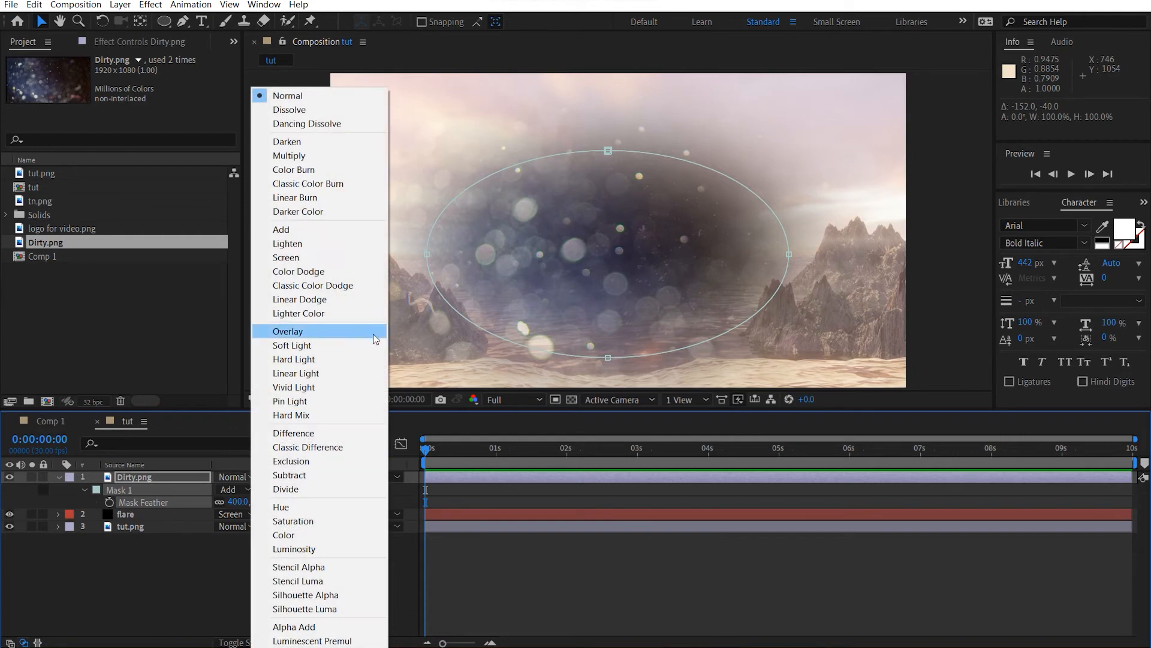
pyautogui.click(298, 263)
pyautogui.click(233, 477)
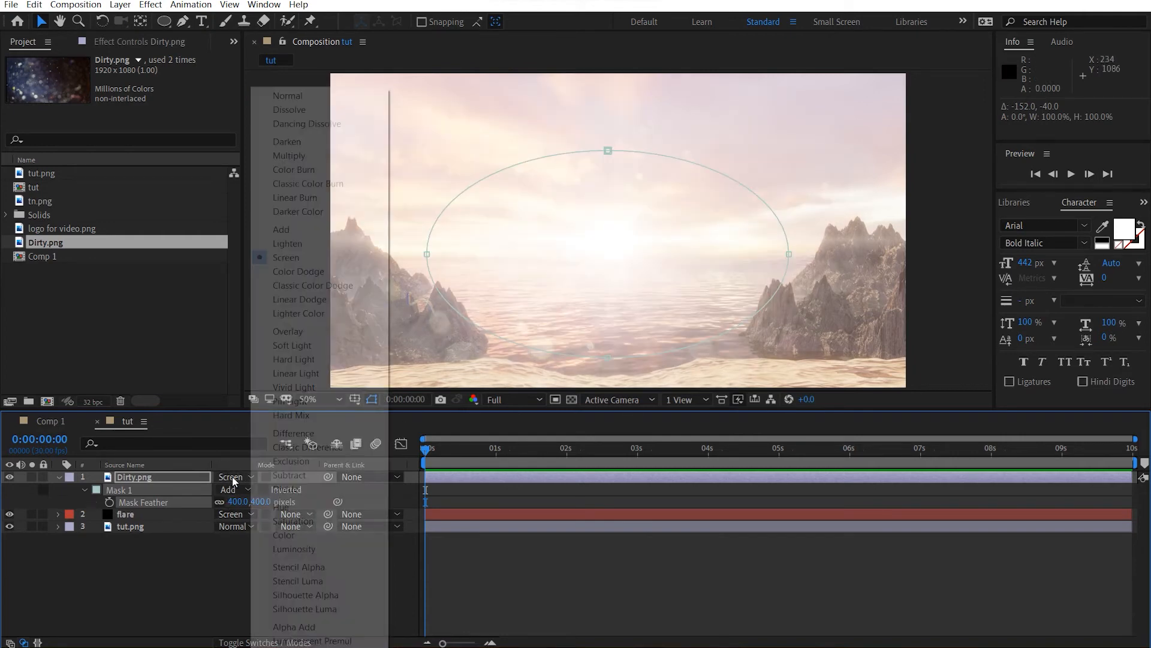
pyautogui.click(282, 229)
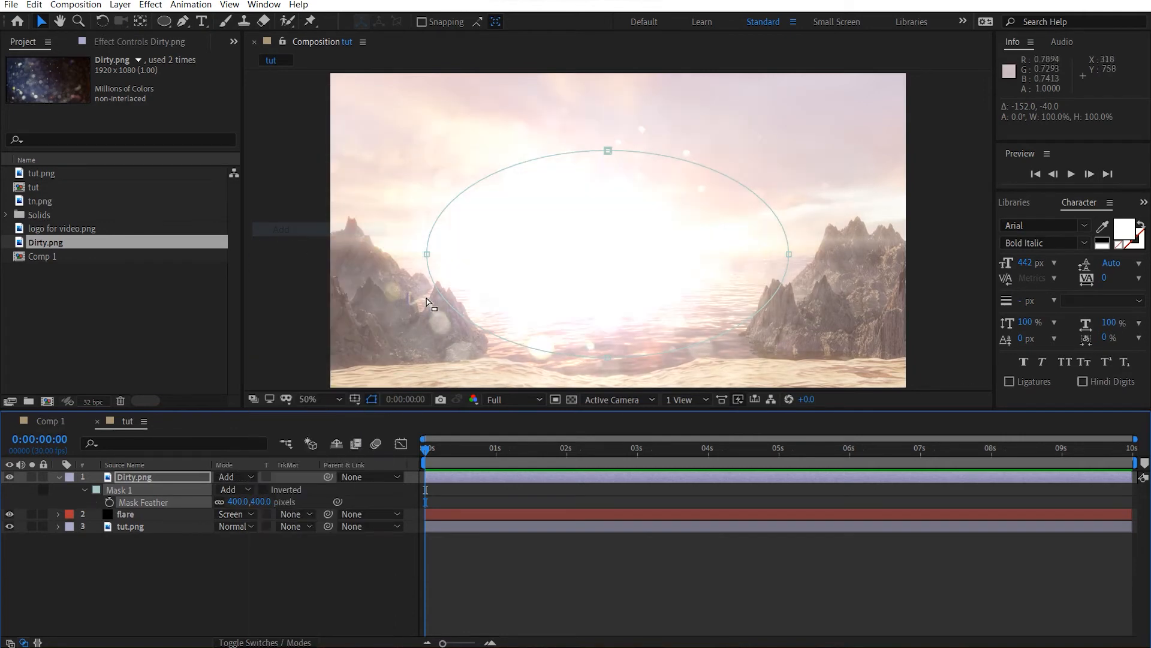
pyautogui.click(246, 473)
pyautogui.click(297, 263)
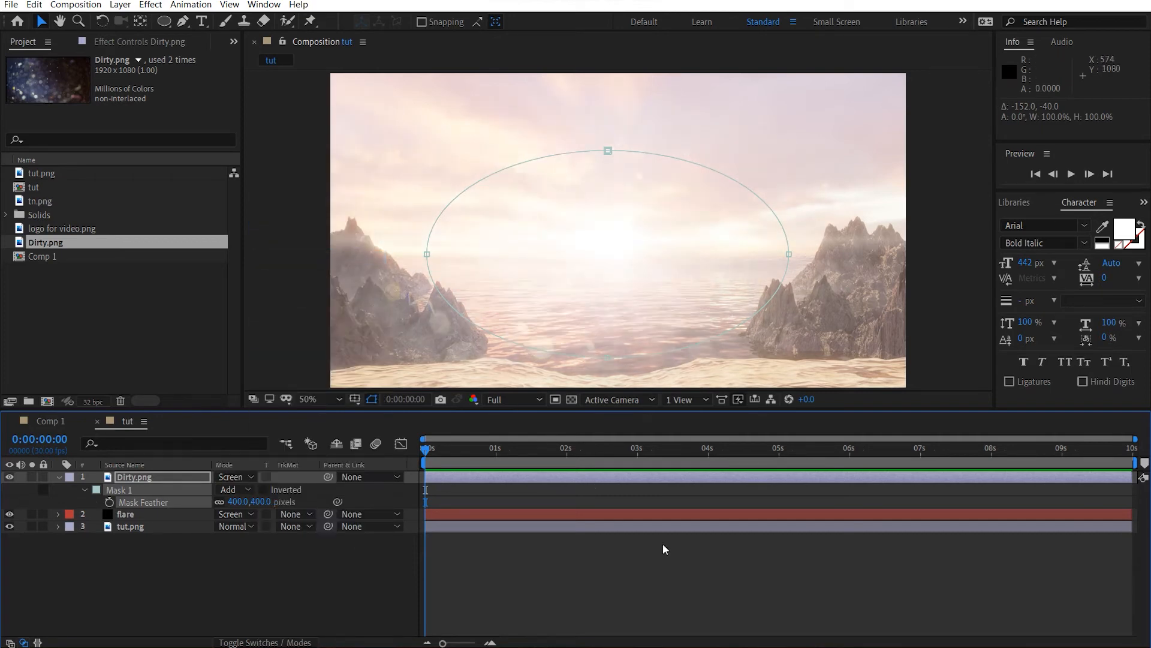
# Enlarge the Dirty.png layer's elliptical mask to about 120% width and 114% height, shift it left, and deselect the layer.
pyautogui.doubleClick(663, 352)
pyautogui.moveTo(727, 289); pyautogui.dragTo(698, 289)
pyautogui.moveTo(760, 152); pyautogui.dragTo(833, 123)
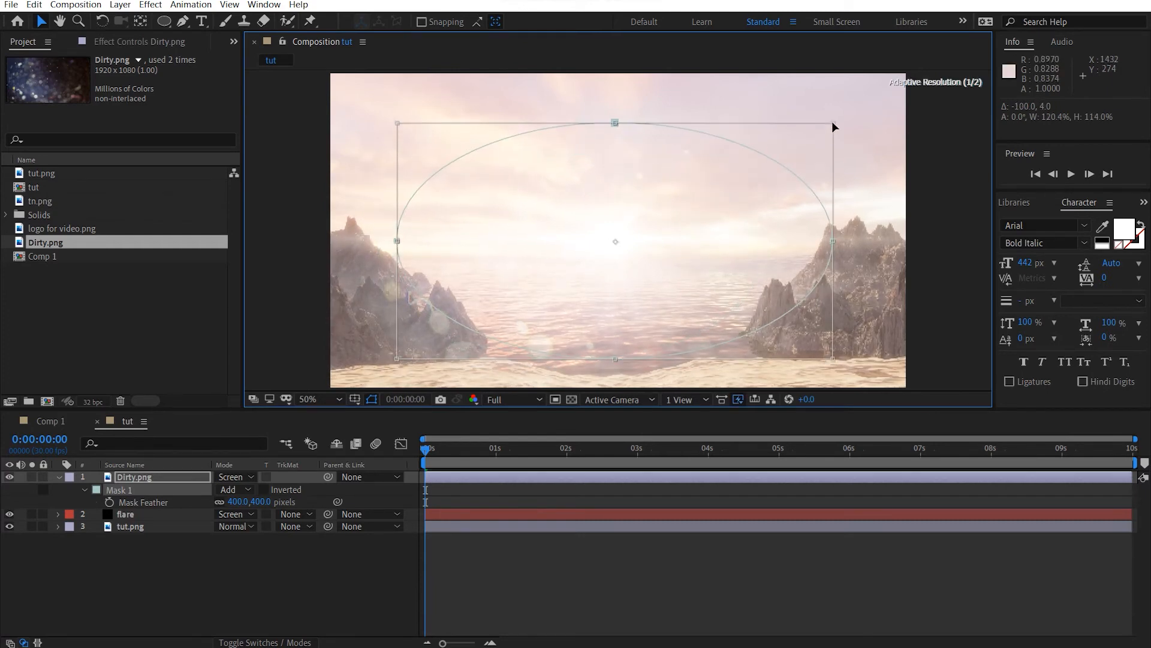
pyautogui.moveTo(793, 171); pyautogui.dragTo(767, 170)
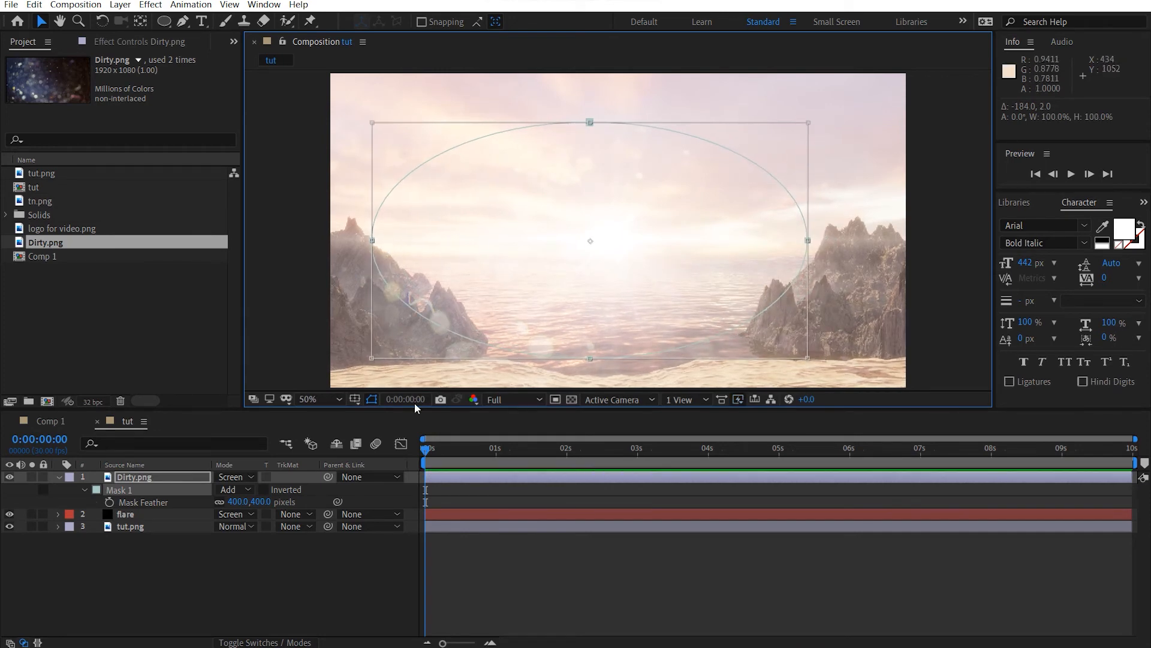
pyautogui.click(176, 472)
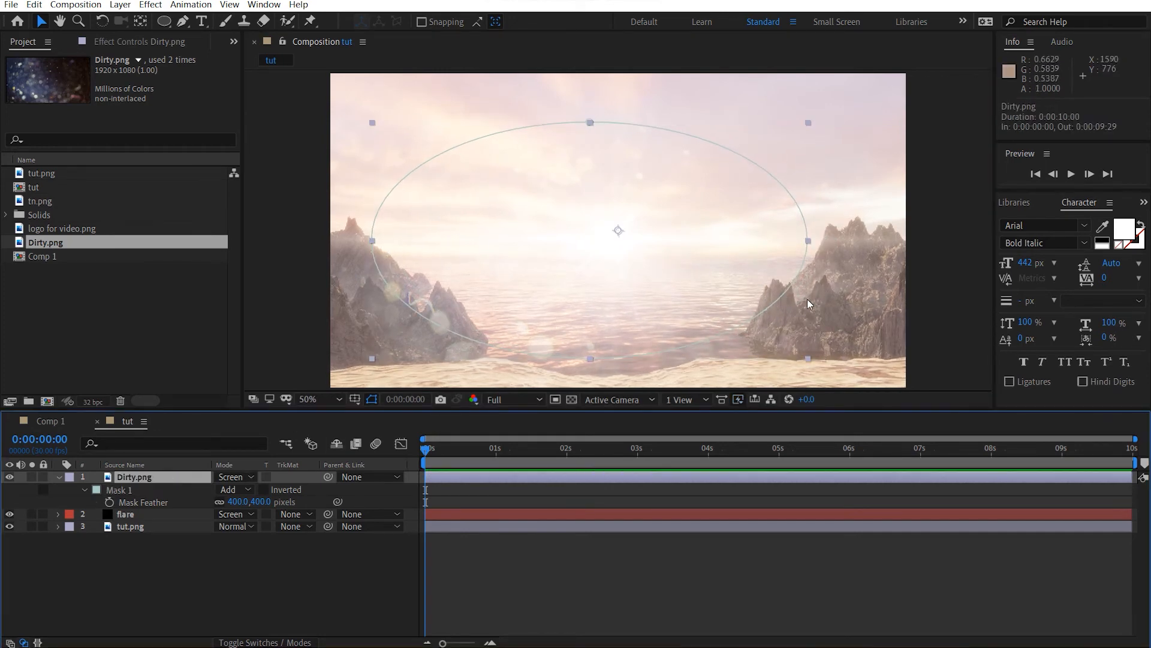
pyautogui.click(935, 267)
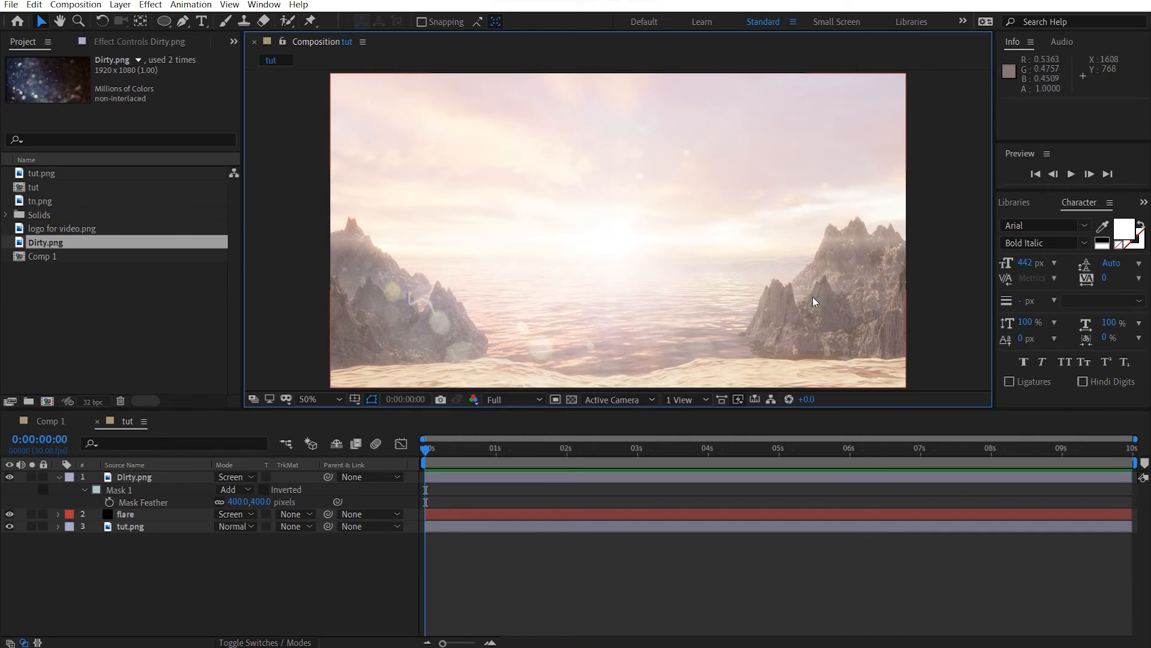
# Collapse the Dirty.png layer's properties, add an adjustment layer on top of the tut composition and apply Curves to it.
pyautogui.click(58, 477)
pyautogui.hotkey('ctrl', 'alt', 'y')
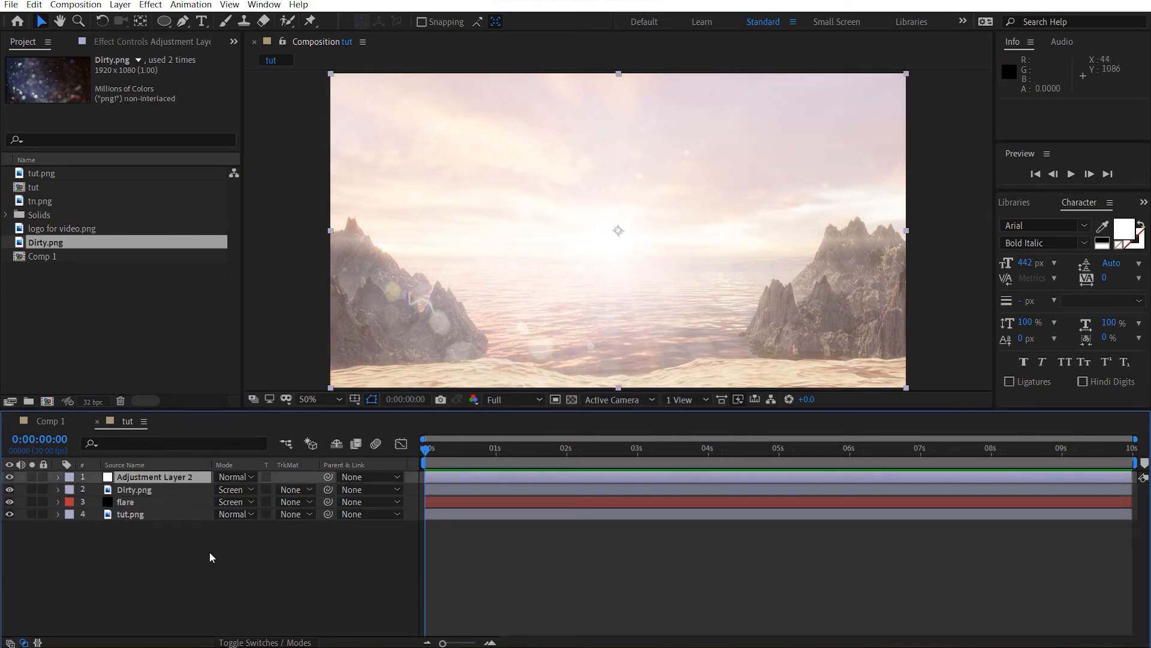
pyautogui.click(148, 42)
pyautogui.hotkey('ctrl', 'space')
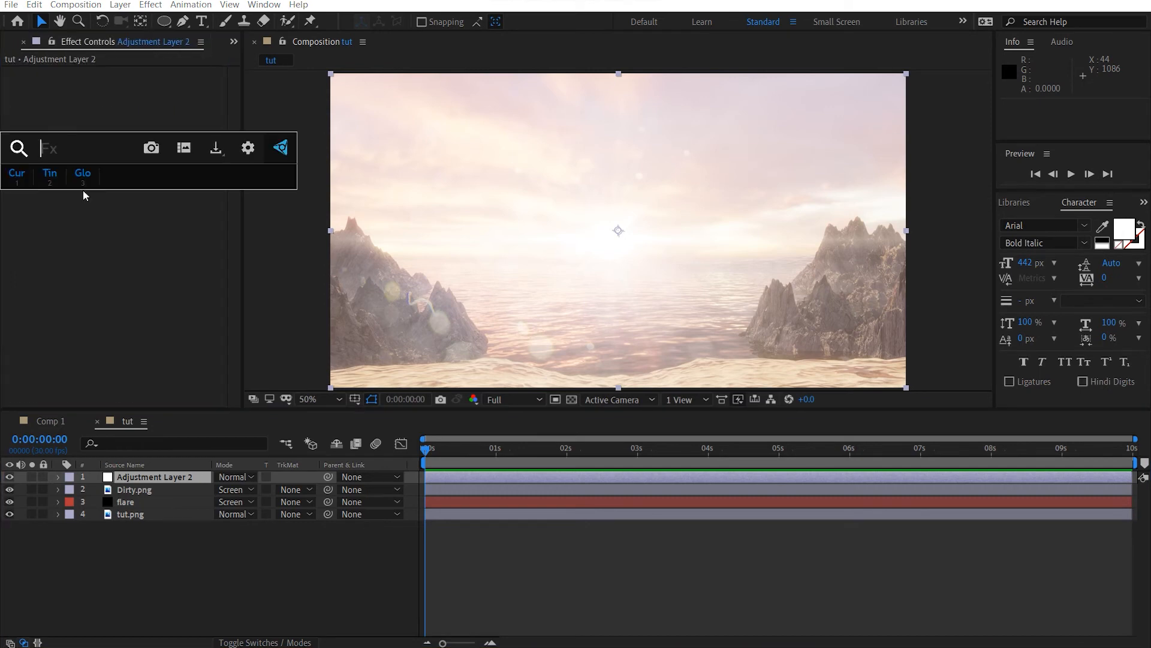
pyautogui.press('1')
# Shape the adjustment layer's RGB curve with several points, pulling the shadows and midtones down to deepen the contrast.
pyautogui.moveTo(96, 250); pyautogui.dragTo(94, 273)
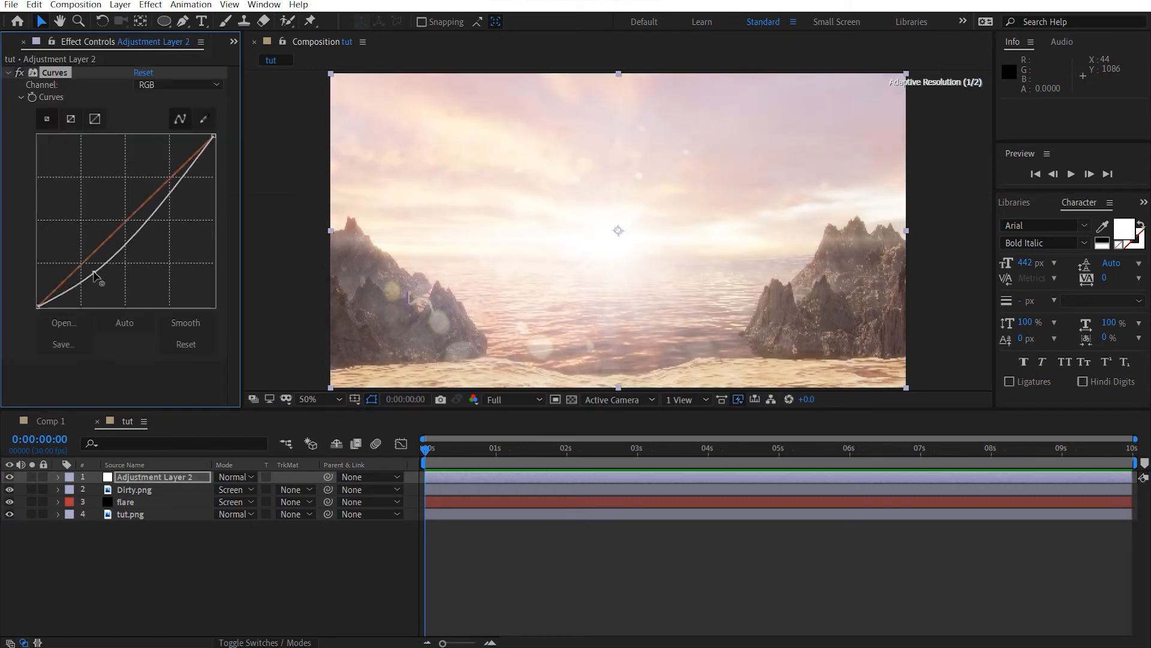
pyautogui.moveTo(174, 206); pyautogui.dragTo(179, 182)
pyautogui.moveTo(146, 220); pyautogui.dragTo(123, 244)
# Warm the image in the adjustment layer's Curves by raising the Red midtones slightly and lowering the Blue midtones.
pyautogui.click(160, 87)
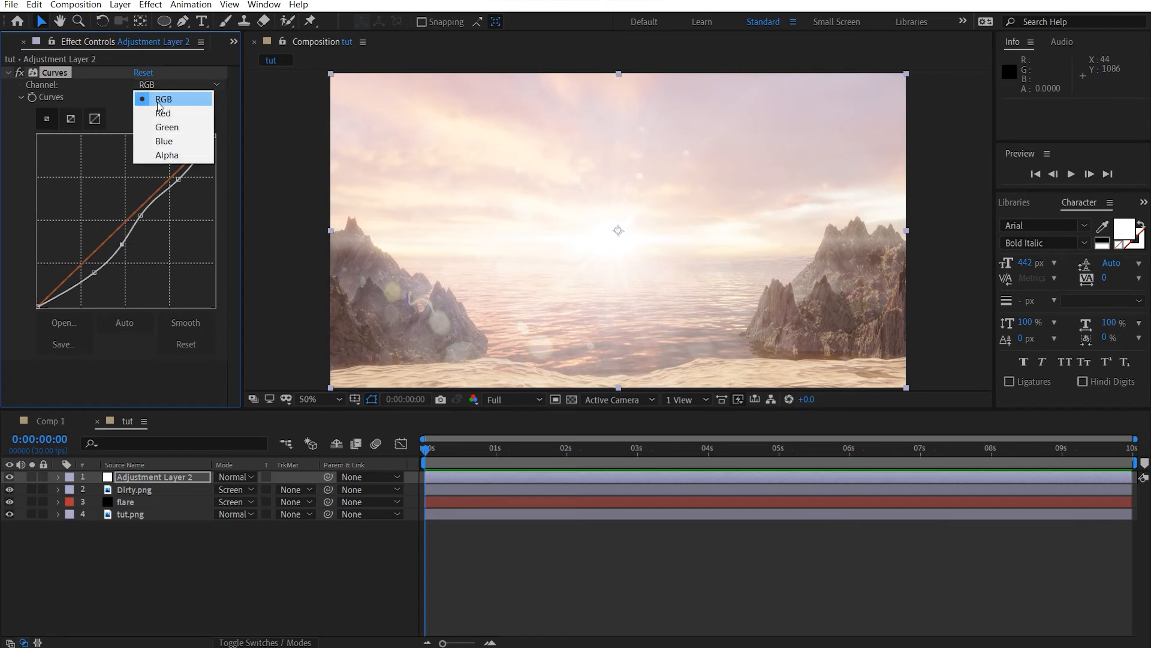
pyautogui.click(162, 112)
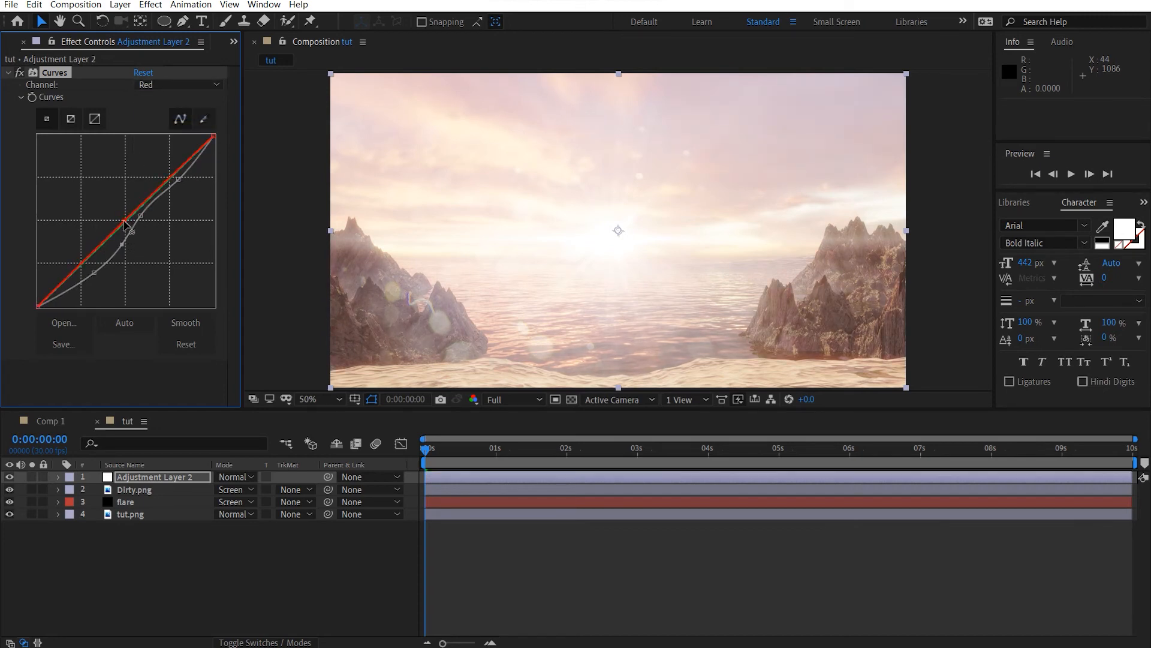
pyautogui.moveTo(124, 225); pyautogui.dragTo(124, 234)
pyautogui.click(159, 87)
pyautogui.click(159, 141)
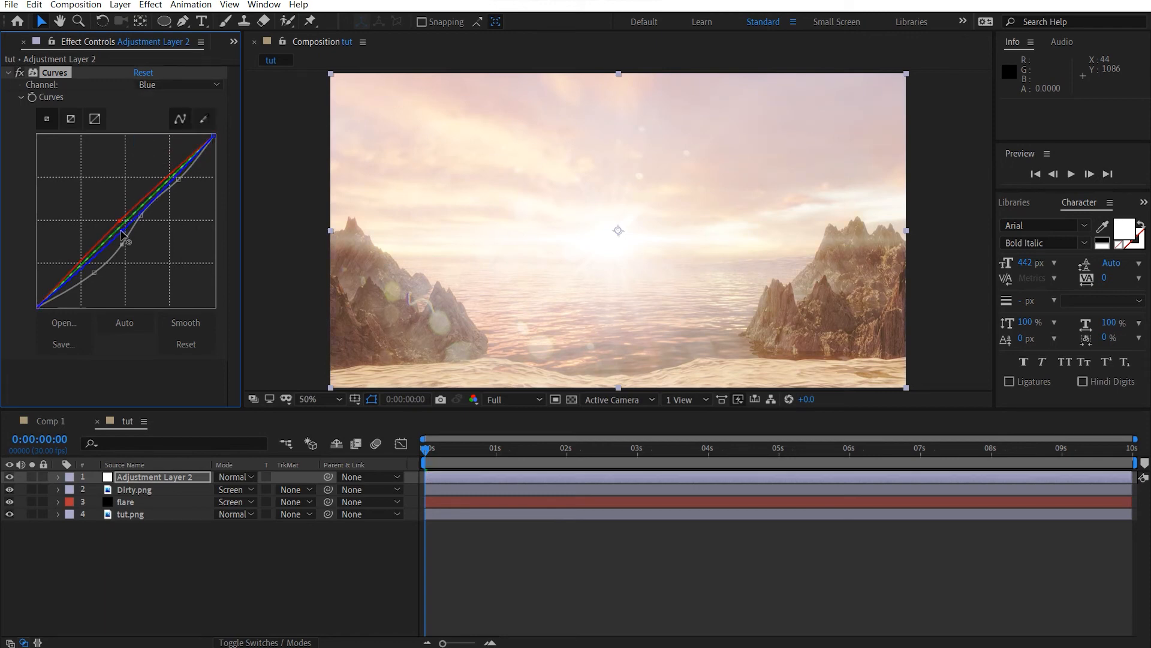
# Refine the Green curve in the lower midtones and the Red curve in the highlights with an extra point each.
pyautogui.click(174, 85)
pyautogui.click(152, 129)
pyautogui.moveTo(106, 240); pyautogui.dragTo(98, 247)
pyautogui.click(167, 173)
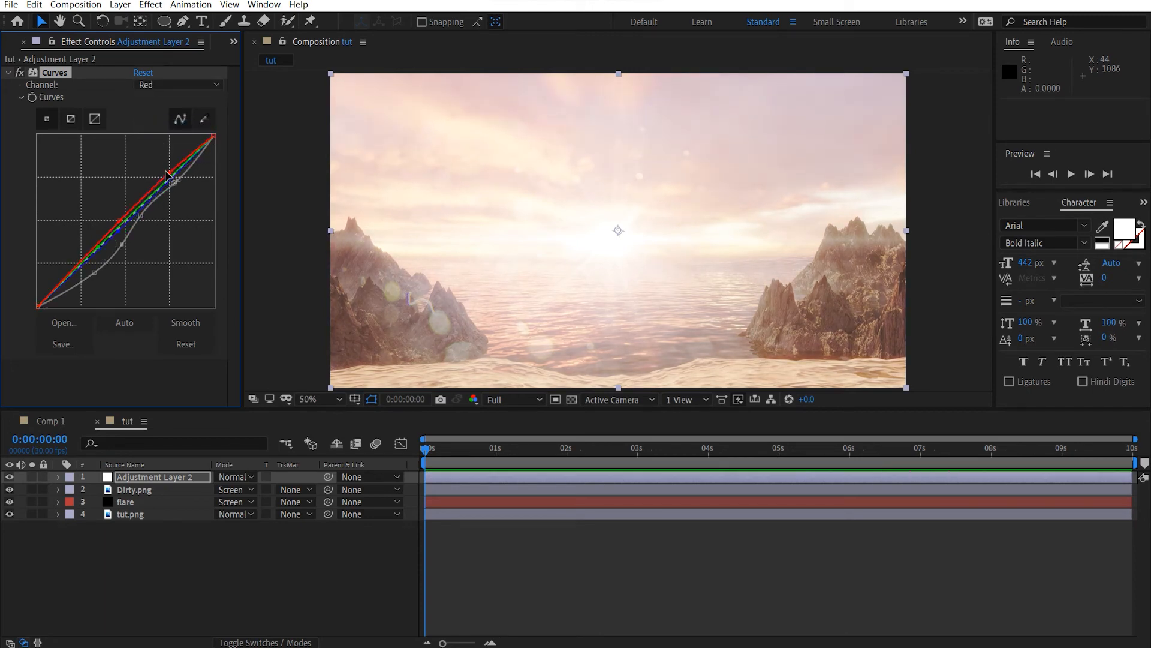
pyautogui.moveTo(167, 174); pyautogui.dragTo(164, 174)
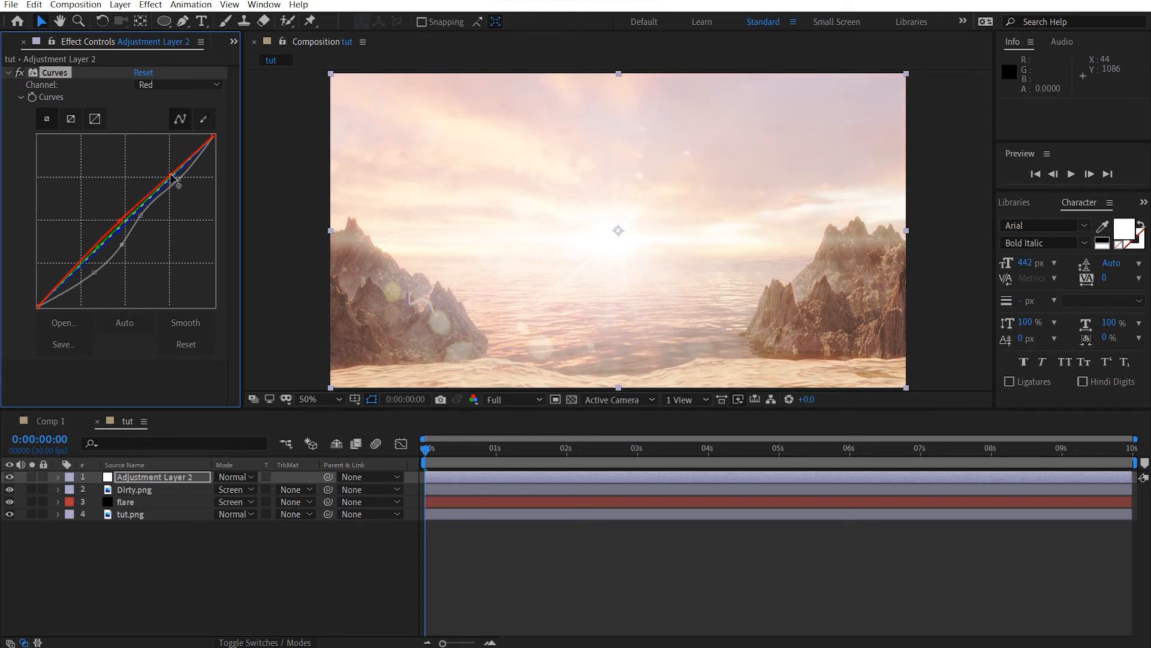
# Add a Tint effect to the adjustment layer with Amount to Tint at 20% and collapse both effects.
pyautogui.click(8, 72)
pyautogui.hotkey('ctrl', 'space')
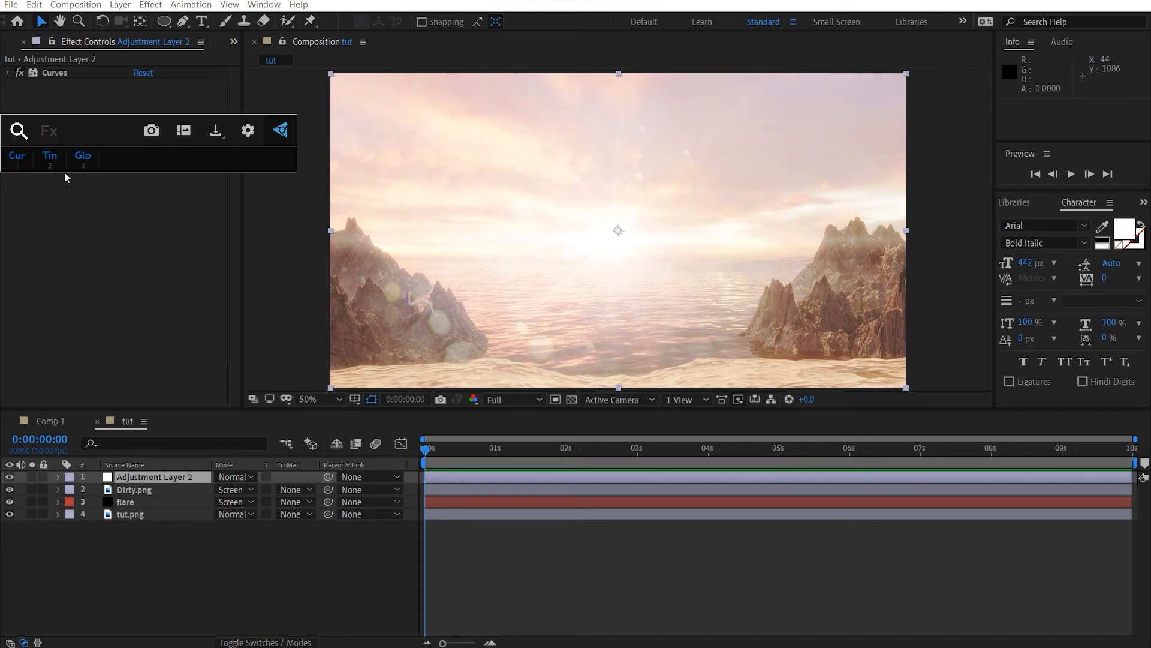
pyautogui.press('2')
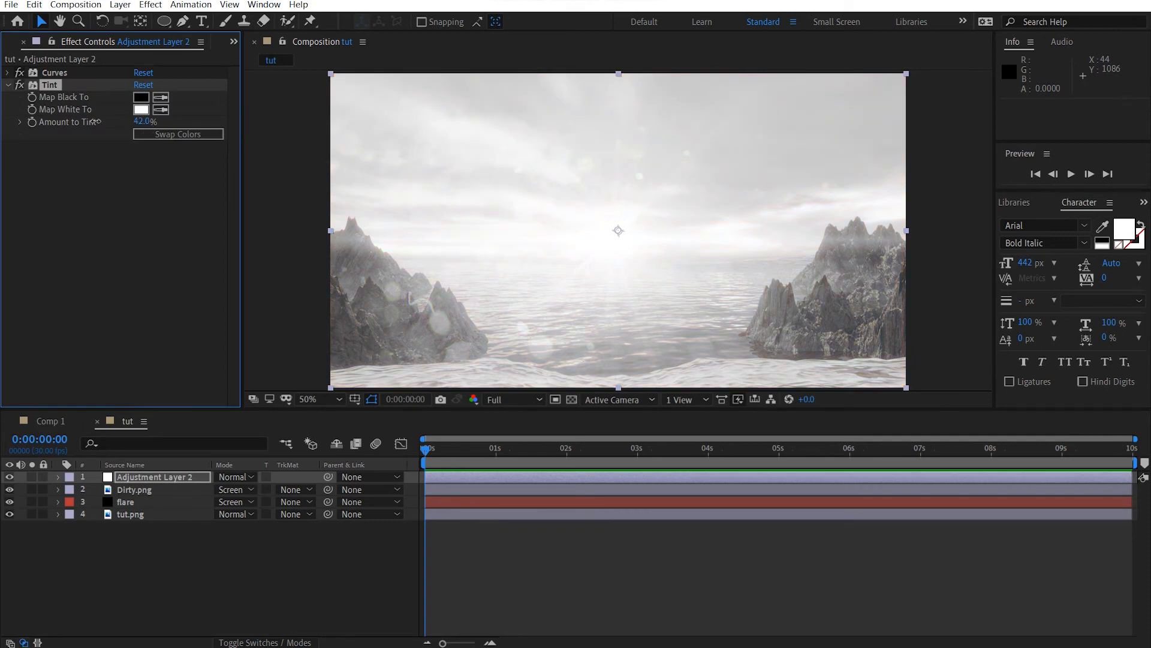
pyautogui.moveTo(95, 122); pyautogui.dragTo(93, 121)
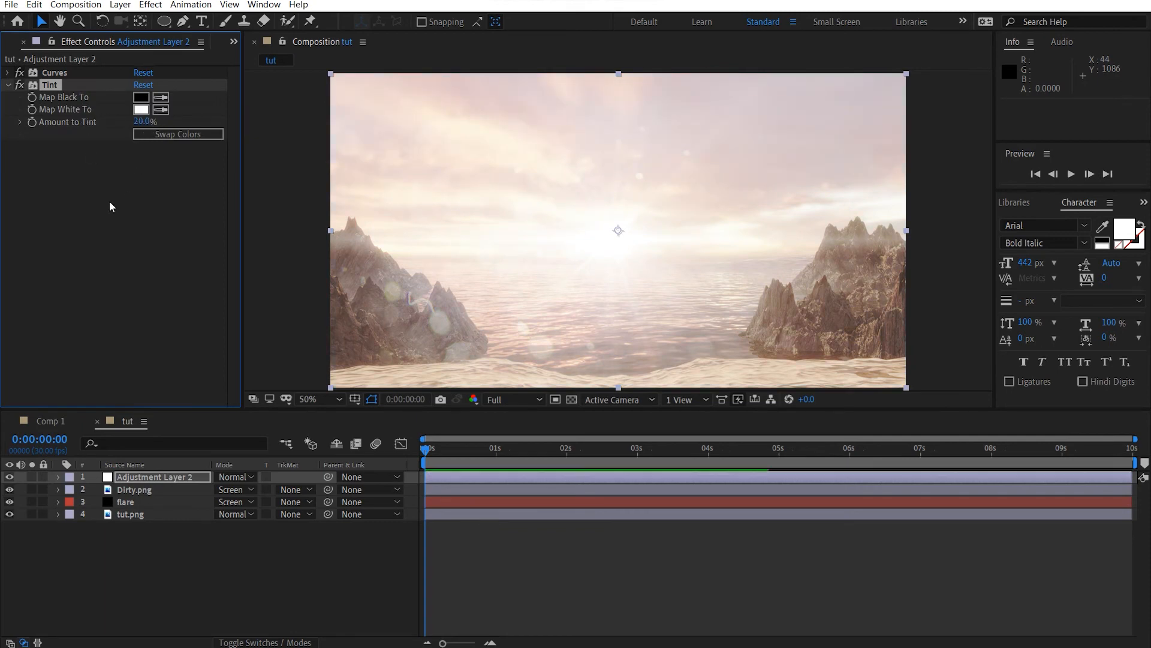
pyautogui.click(121, 232)
pyautogui.click(7, 85)
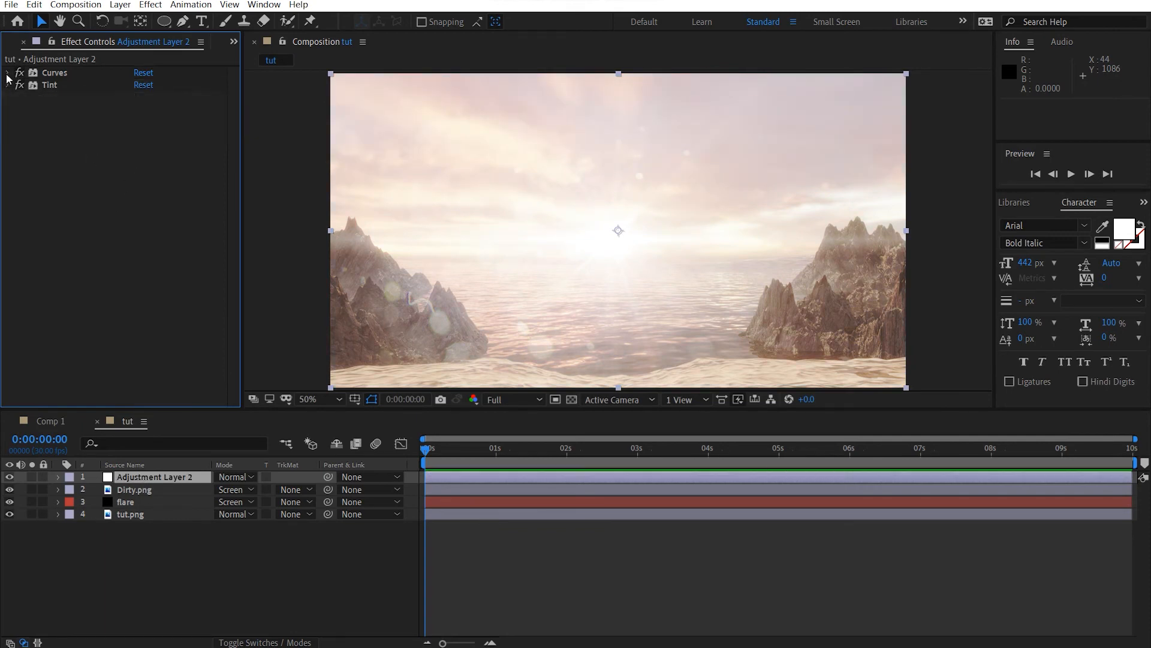
# Reopen the adjustment layer's Curves effect and fine-tune the midpoint of the Red curve.
pyautogui.click(6, 73)
pyautogui.click(118, 223)
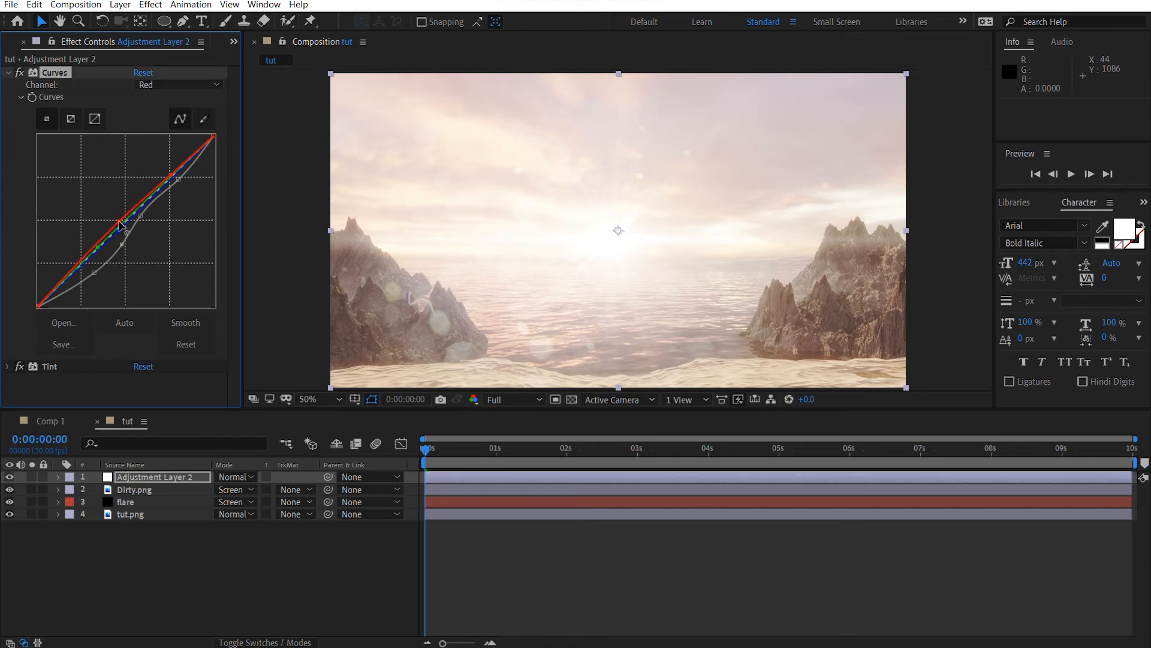
pyautogui.click(904, 241)
# Move the flare layer above the adjustment layer in the layer stack and deselect it.
pyautogui.moveTo(157, 499); pyautogui.dragTo(163, 475)
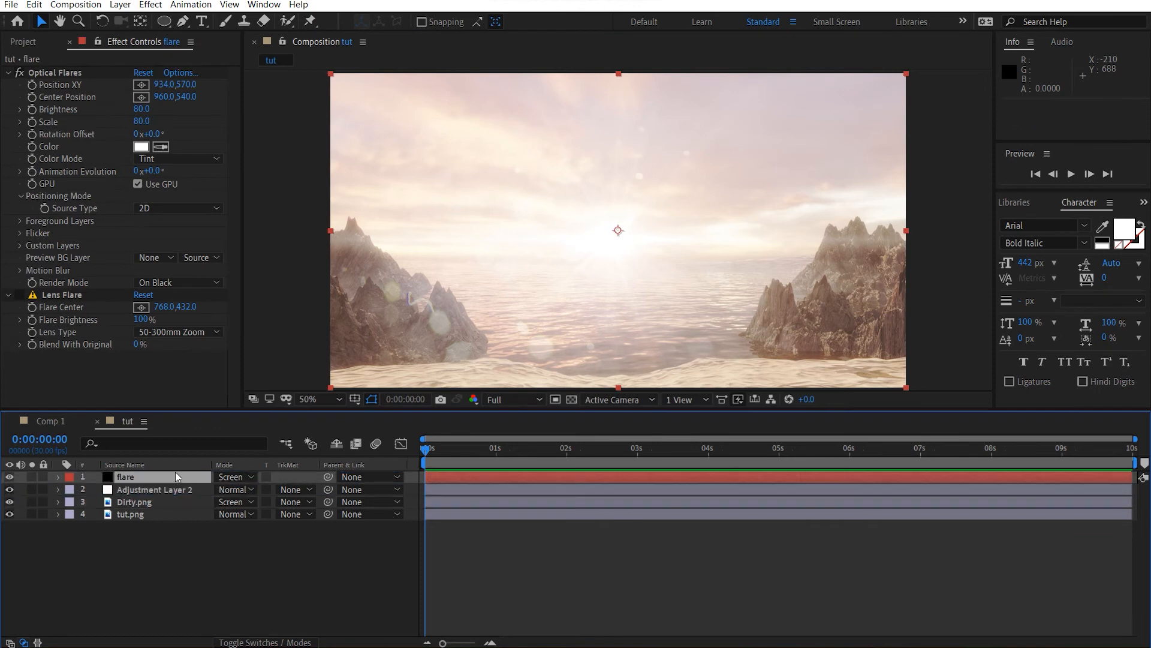
pyautogui.click(938, 258)
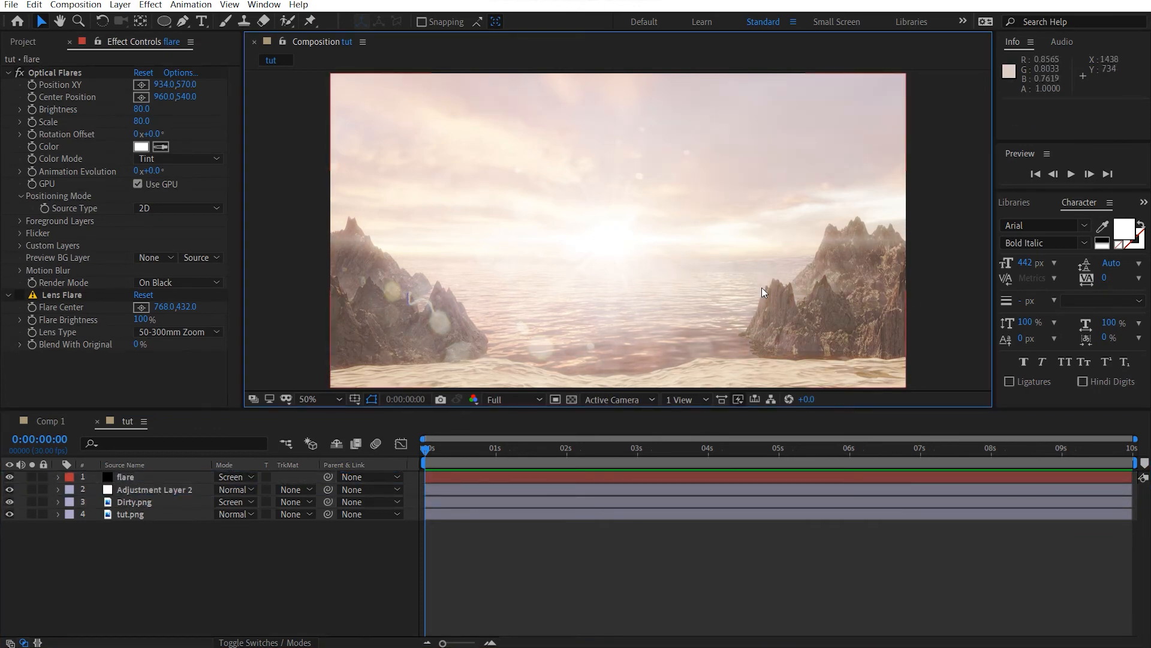
# Apply a Curves effect to the Dirty.png layer, closing the separate layer view opened by mistake.
pyautogui.click(137, 502)
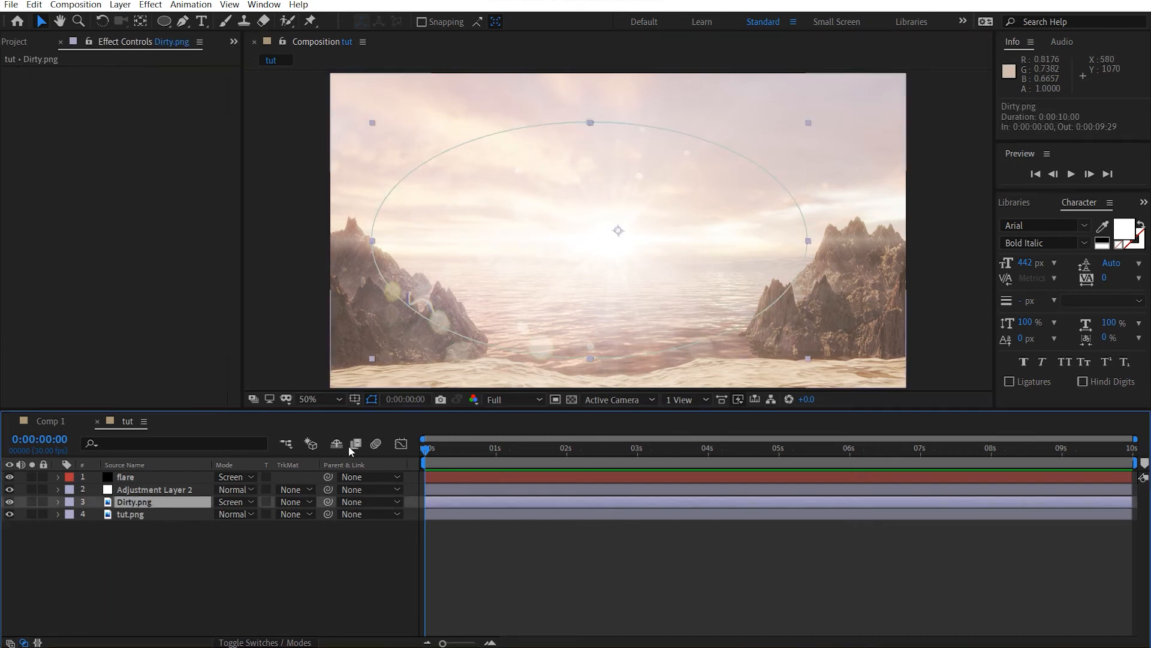
pyautogui.doubleClick(479, 346)
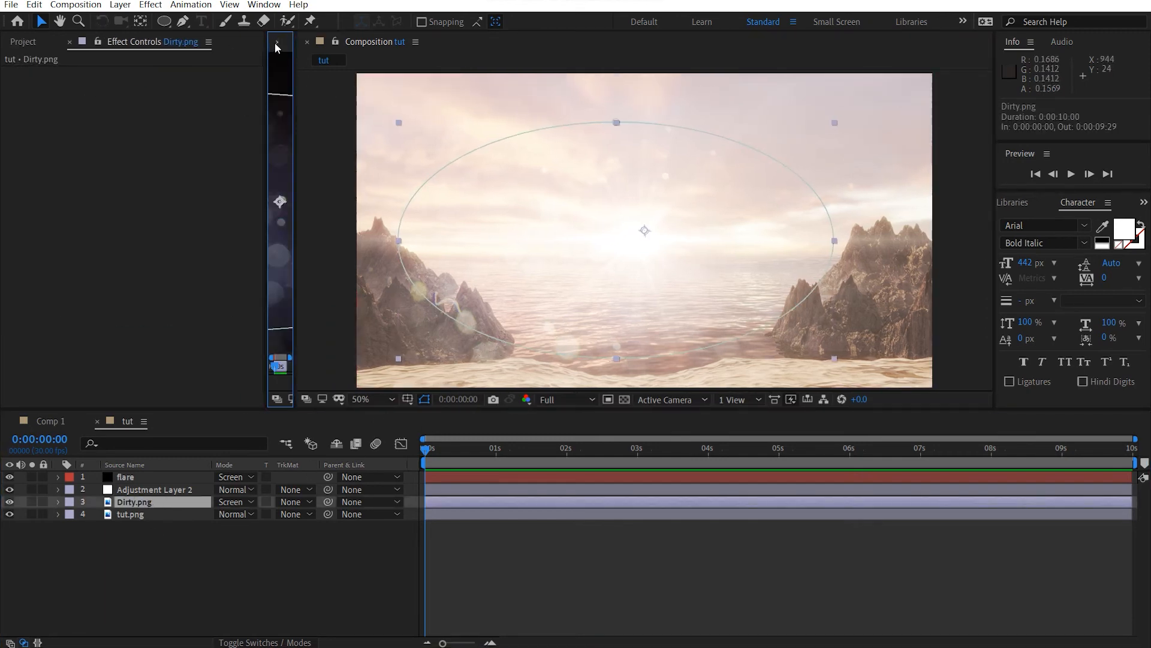
pyautogui.moveTo(295, 54); pyautogui.dragTo(364, 54)
pyautogui.click(277, 43)
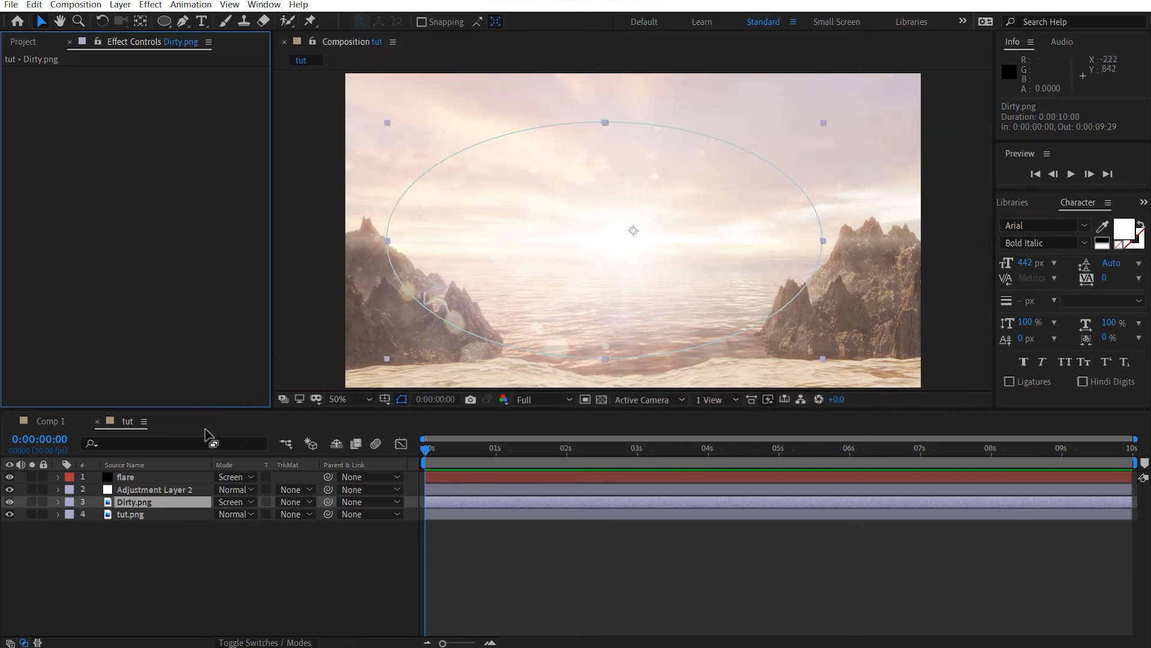
pyautogui.hotkey('ctrl', 'space')
pyautogui.write('cur')
pyautogui.press('Return')
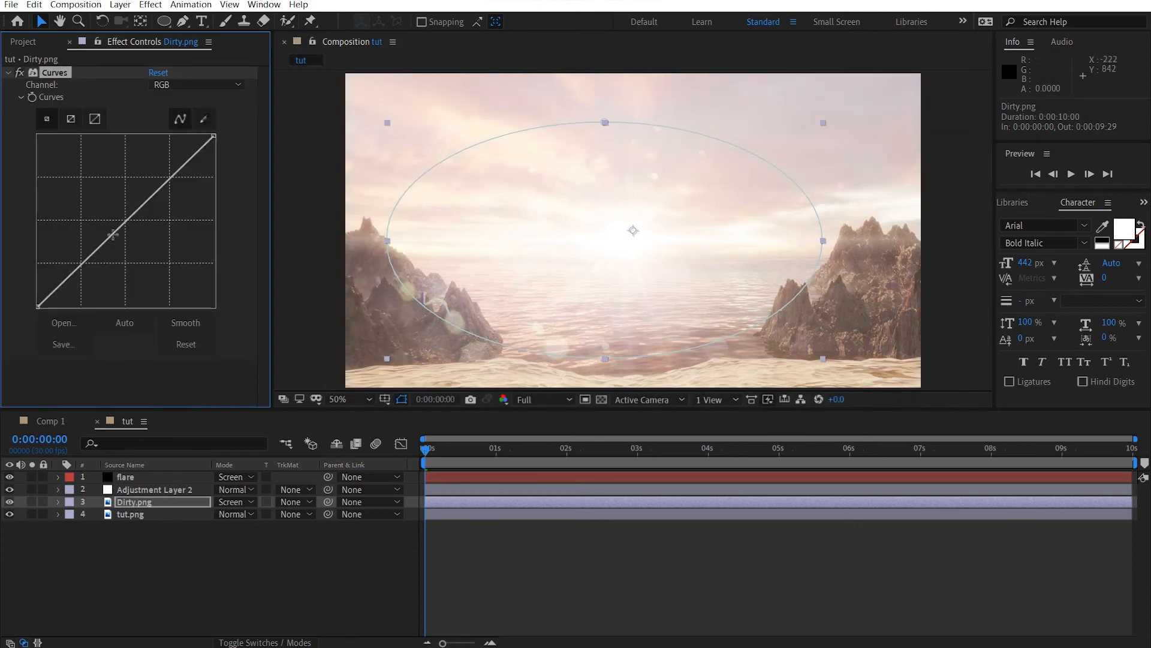
# Raise the midtones and highlights of the Dirty.png layer's RGB curve to brighten the lens dirt, and deselect the layer.
pyautogui.moveTo(112, 233)
pyautogui.mouseDown()
pyautogui.moveTo(78, 150)
pyautogui.moveTo(106, 235)
pyautogui.mouseUp()
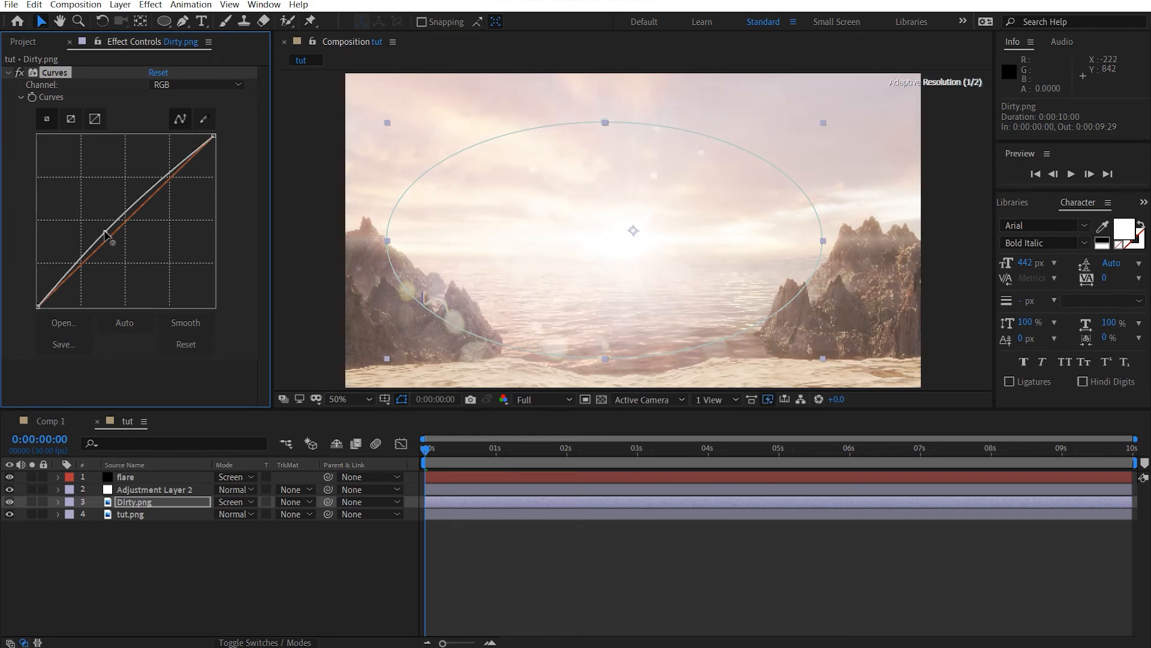
pyautogui.moveTo(174, 163)
pyautogui.mouseDown()
pyautogui.moveTo(157, 144)
pyautogui.moveTo(174, 162)
pyautogui.mouseUp()
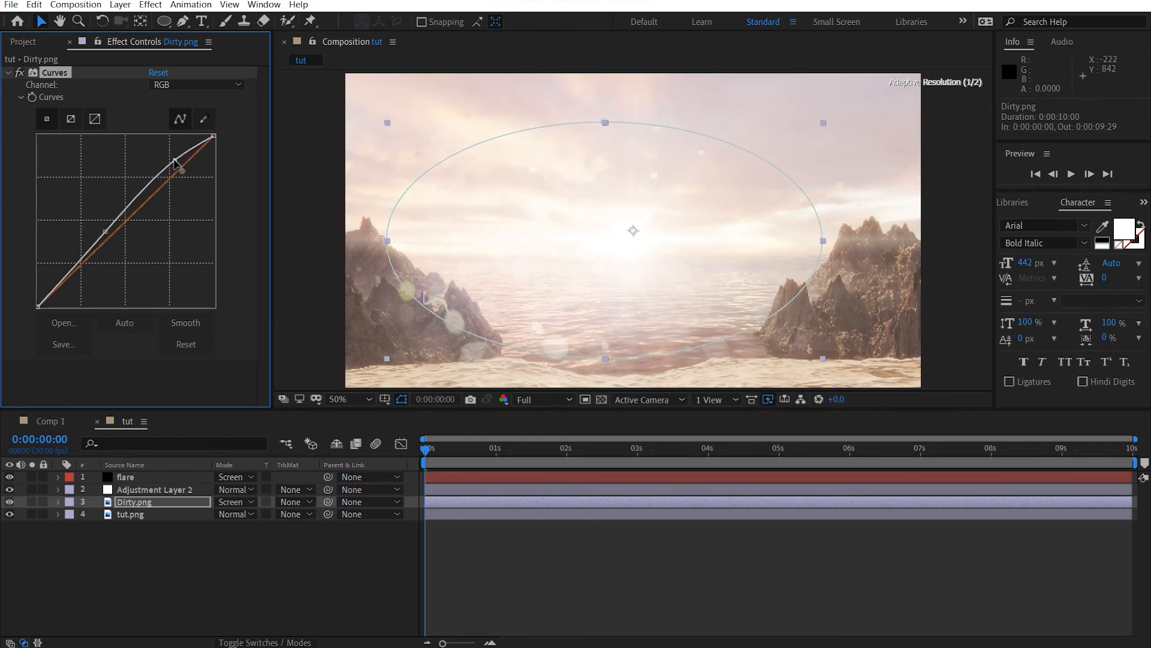
pyautogui.click(692, 136)
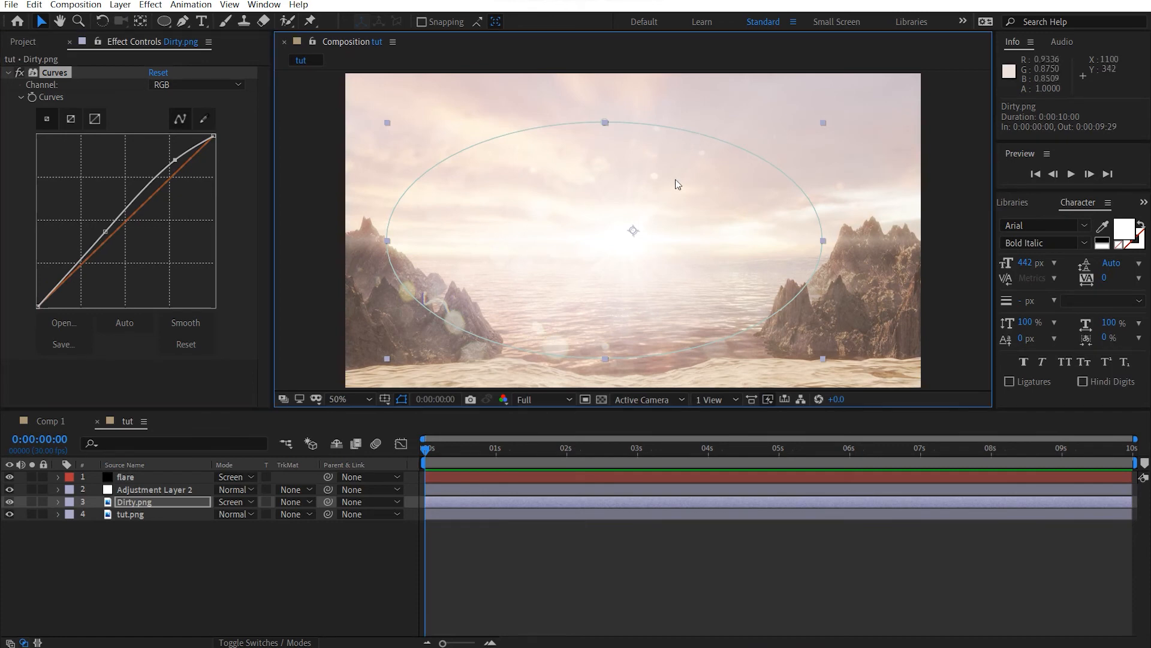
pyautogui.click(945, 168)
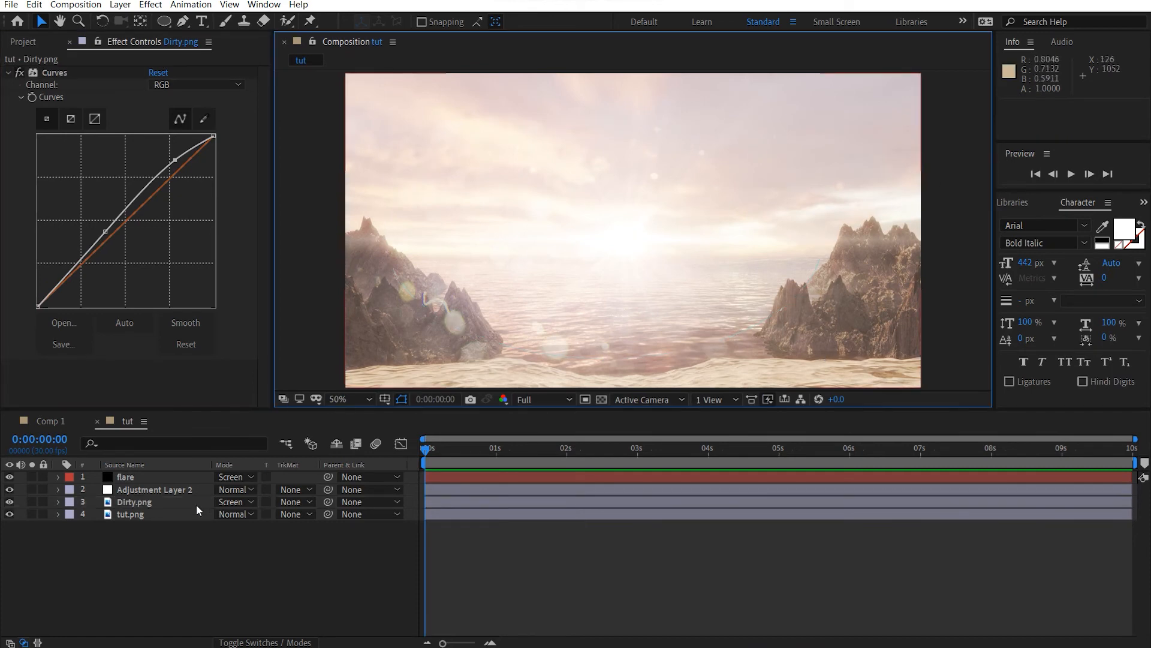
# Change the Optical Flares color on the flare layer to a faint warm white, FFFDF9.
pyautogui.click(172, 478)
pyautogui.click(158, 147)
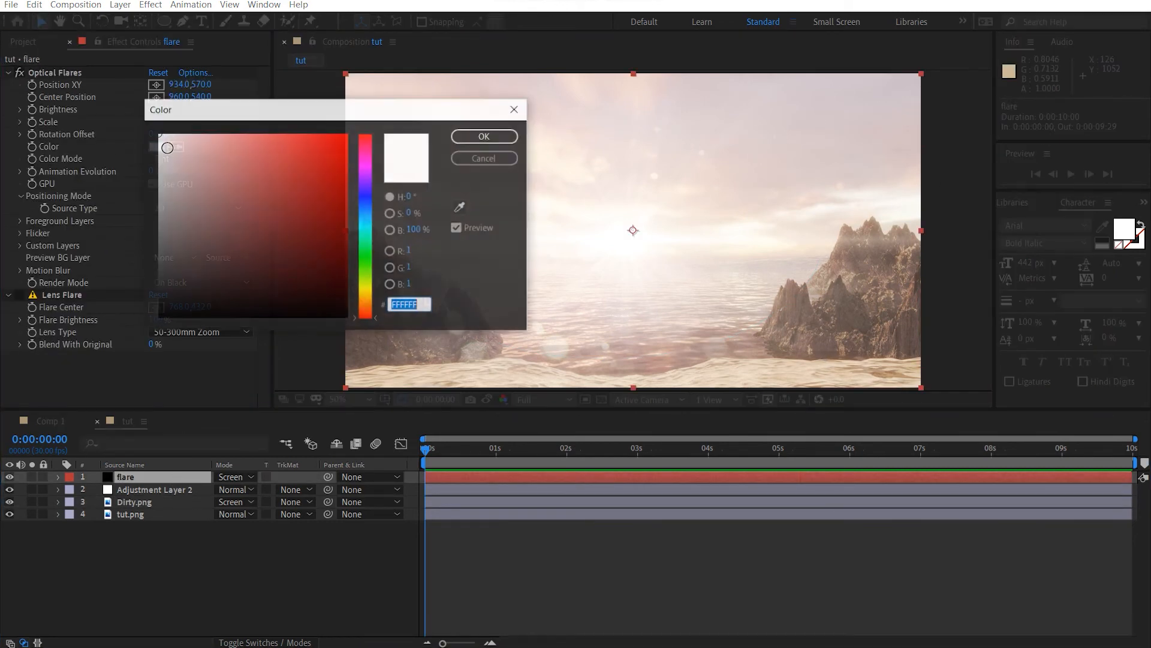
pyautogui.moveTo(168, 144); pyautogui.dragTo(191, 116)
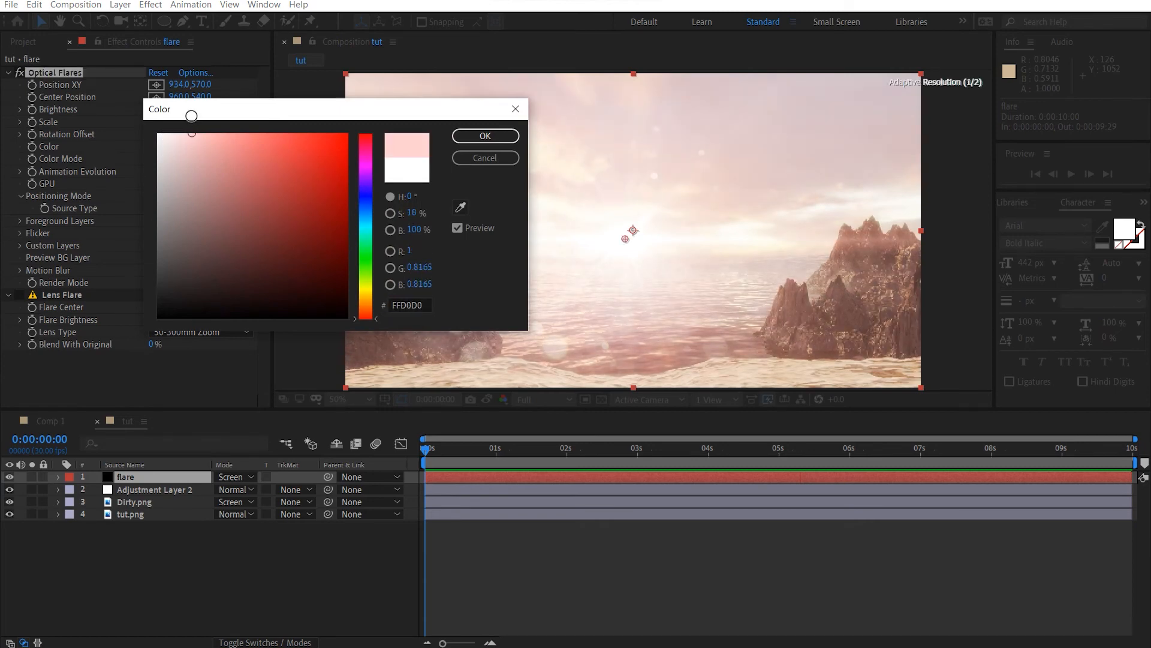
pyautogui.moveTo(370, 322); pyautogui.dragTo(371, 301)
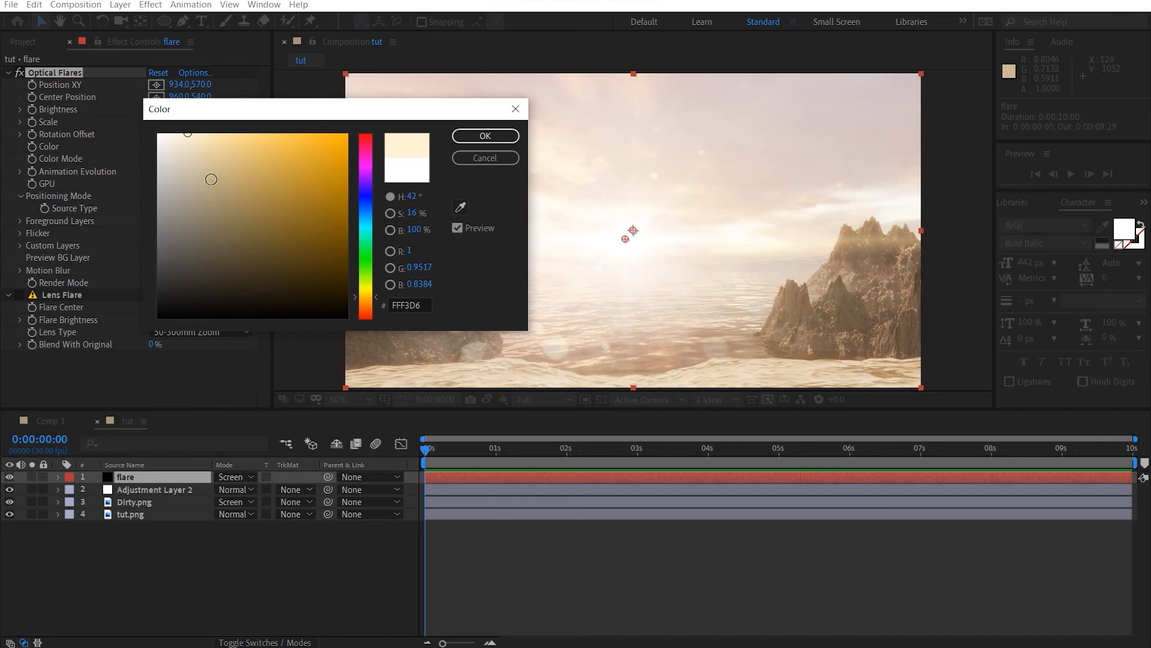
pyautogui.moveTo(185, 147); pyautogui.dragTo(165, 126)
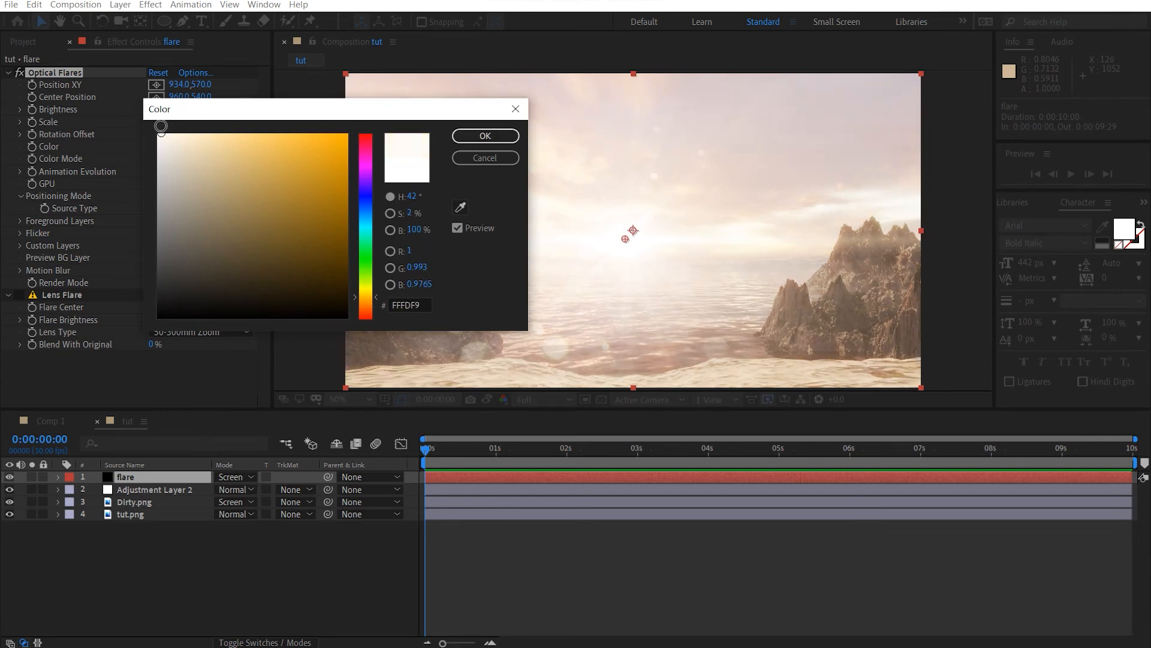
pyautogui.click(485, 137)
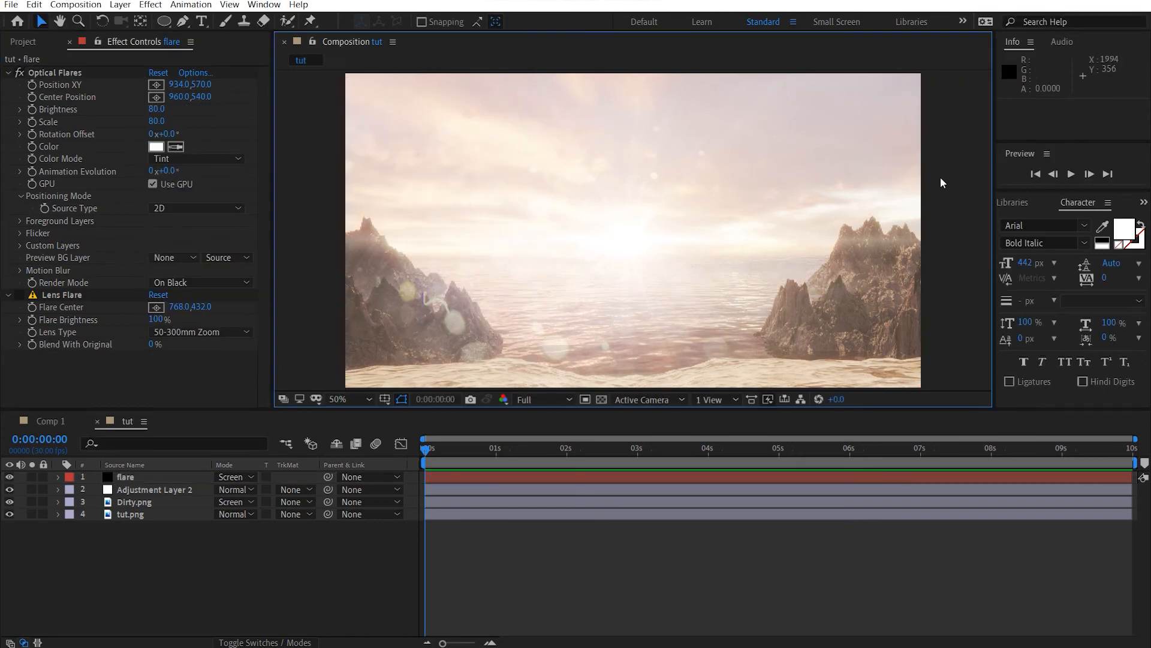
# Add a new adjustment layer at the top of the layer stack and apply Camera Lens Blur to it.
pyautogui.click(181, 558)
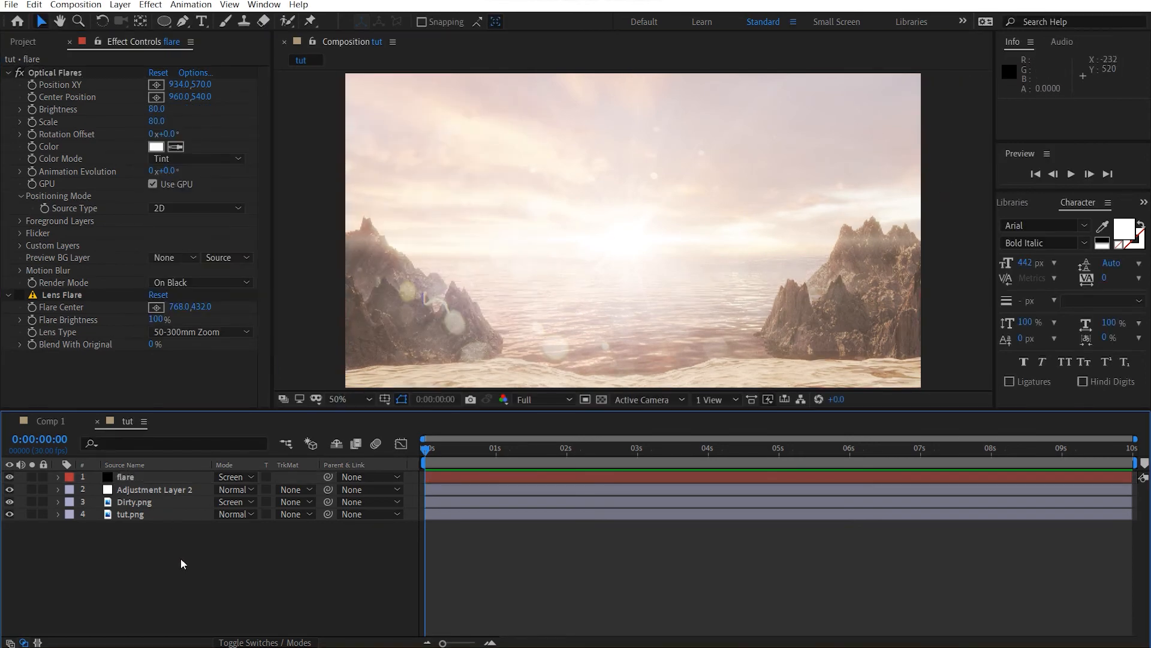
pyautogui.hotkey('ctrl', 'alt', 'y')
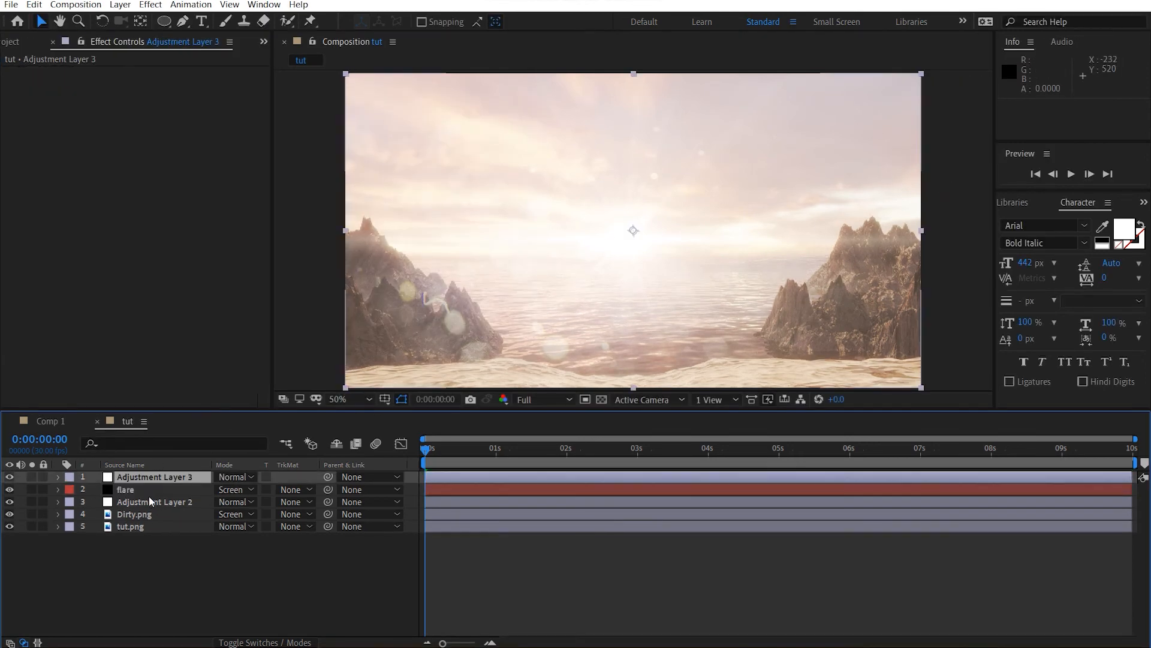
pyautogui.hotkey('ctrl', 'space')
pyautogui.write('ca')
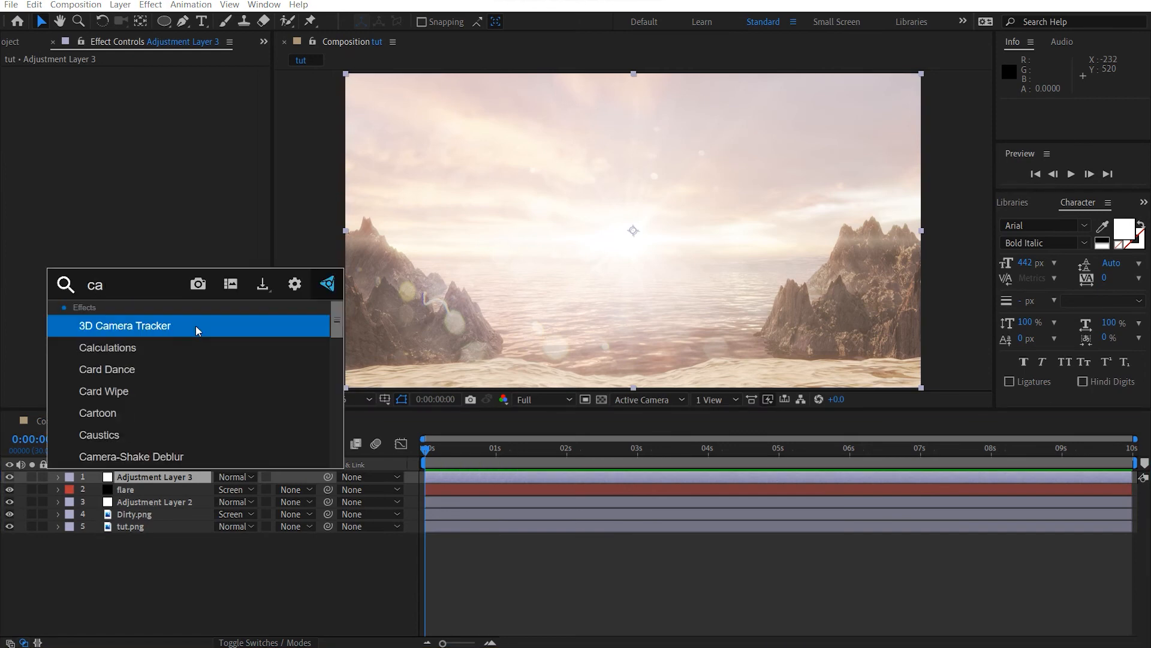
pyautogui.write('mer')
pyautogui.press('Down')
pyautogui.press('Down')
pyautogui.press('Return')
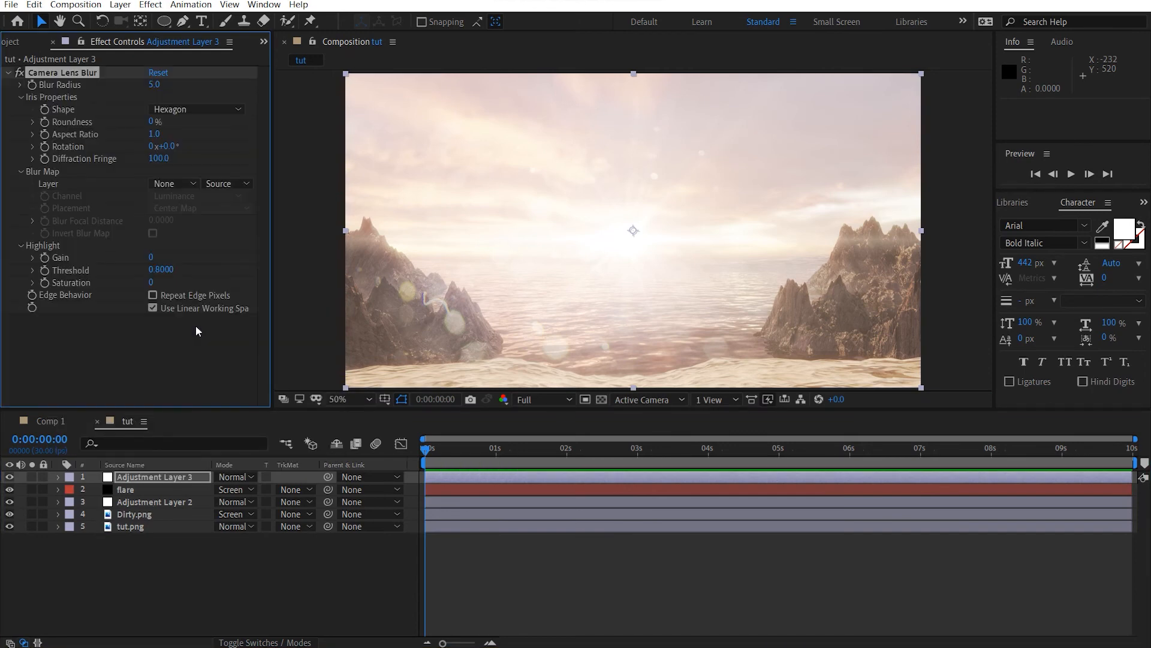
# Set the Camera Lens Blur radius to 38 and enable Repeat Edge Pixels.
pyautogui.moveTo(155, 85); pyautogui.dragTo(175, 82)
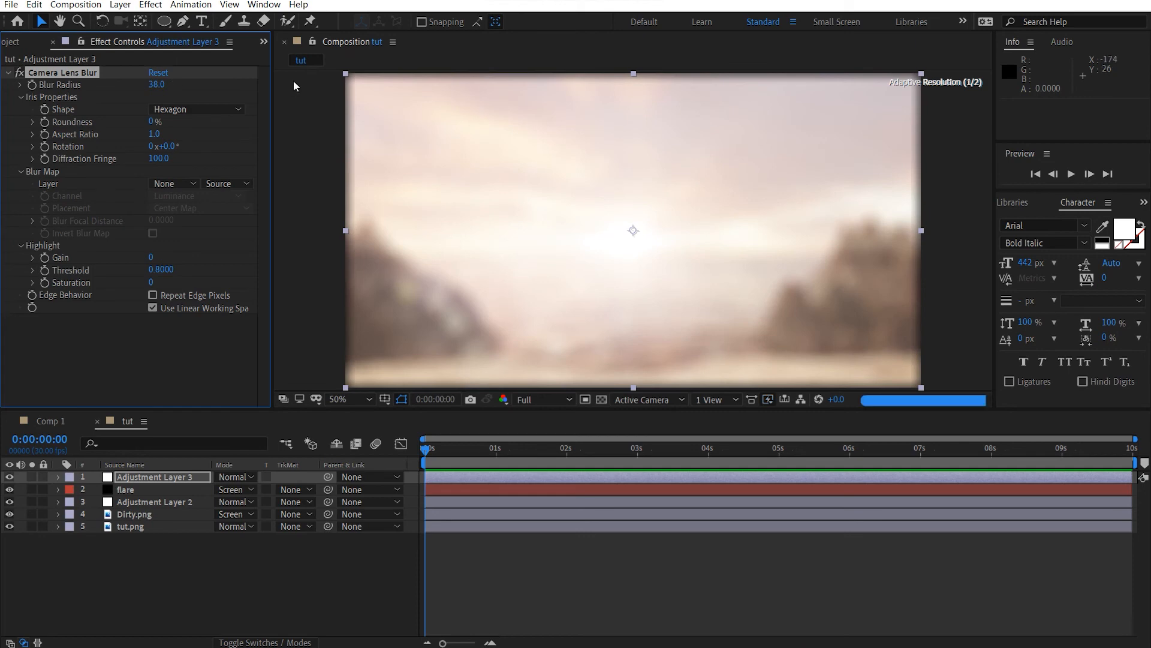
pyautogui.click(150, 299)
pyautogui.click(150, 298)
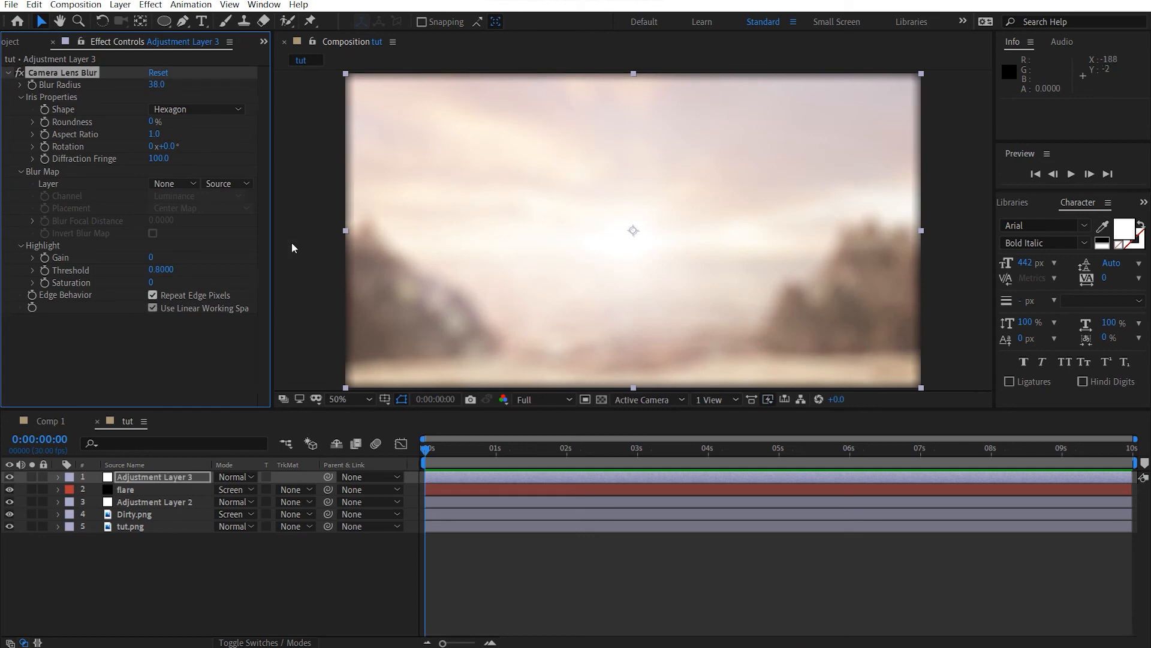
# Draw a wide elliptical mask around the image center on the blur adjustment layer and set its mode to Subtract.
pyautogui.press('q')
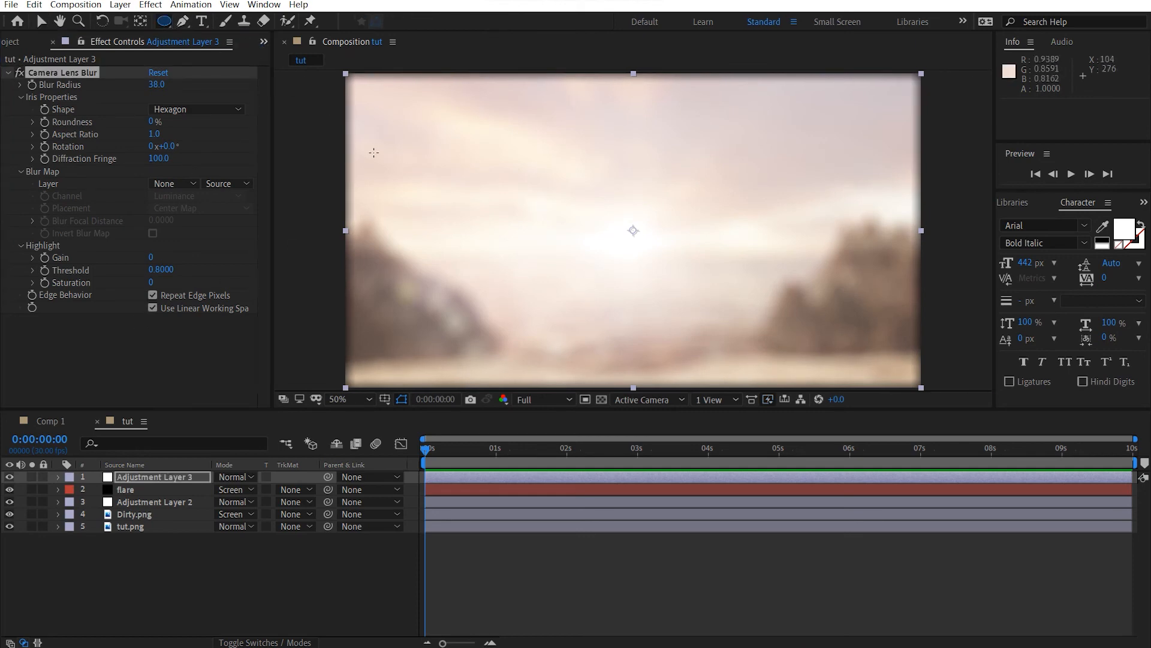
pyautogui.moveTo(308, 133); pyautogui.dragTo(963, 350)
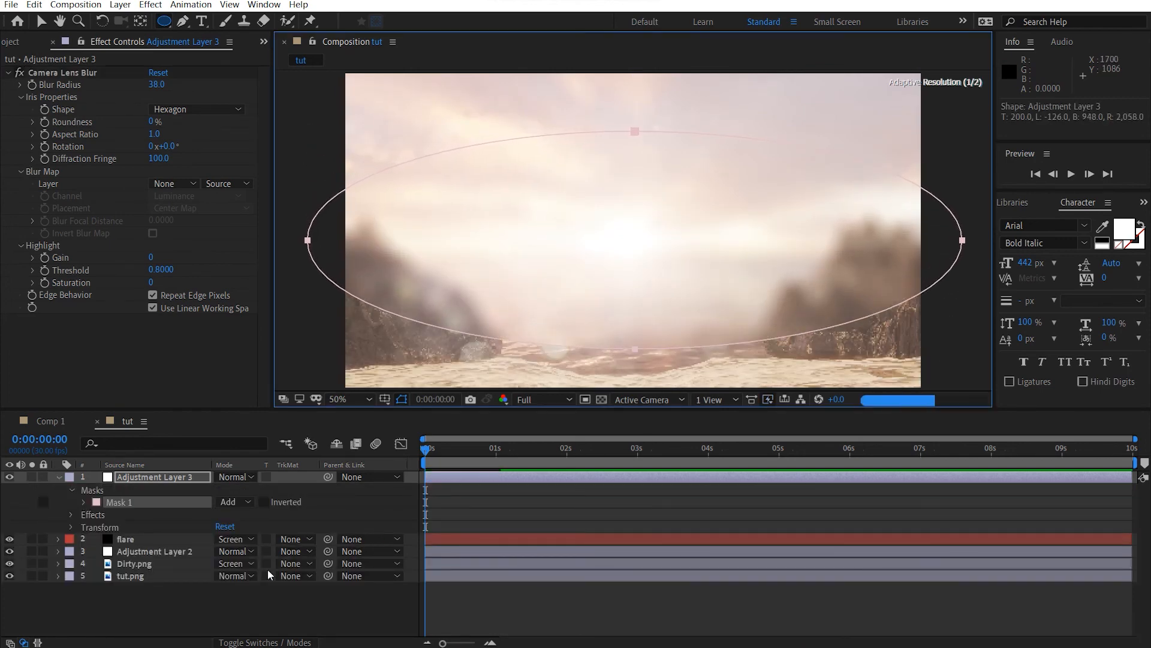
pyautogui.click(234, 501)
pyautogui.click(255, 544)
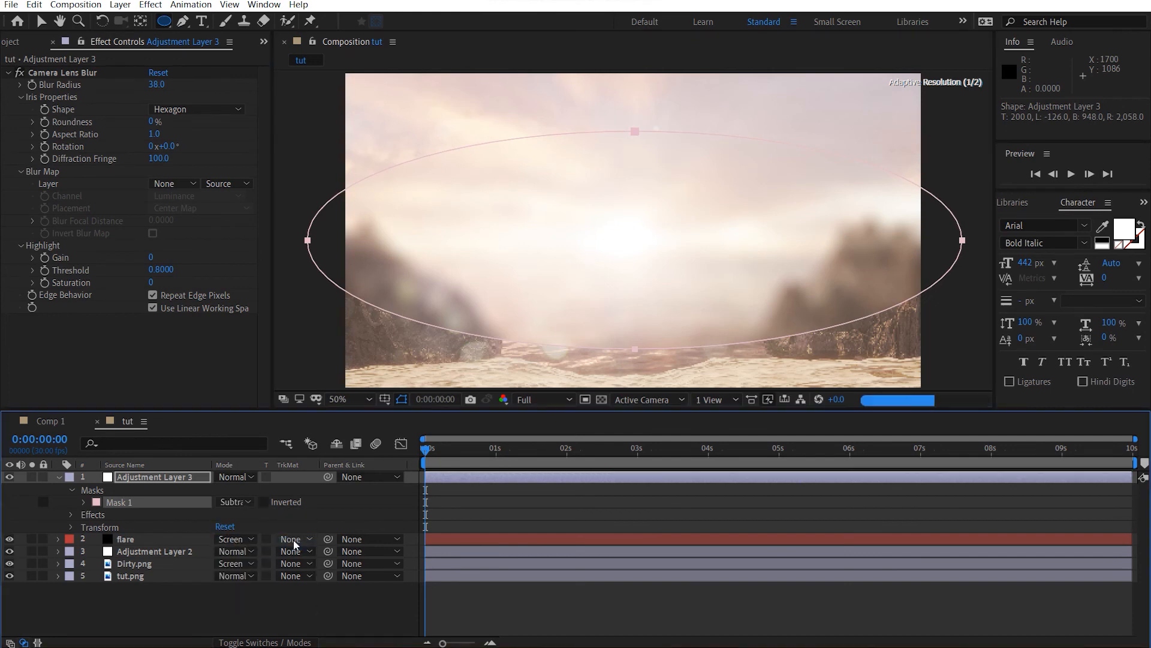
# Feather the elliptical mask by 411 pixels, set the Camera Lens Blur radius to 8, and deselect the layer.
pyautogui.press('f')
pyautogui.moveTo(235, 501); pyautogui.dragTo(552, 500)
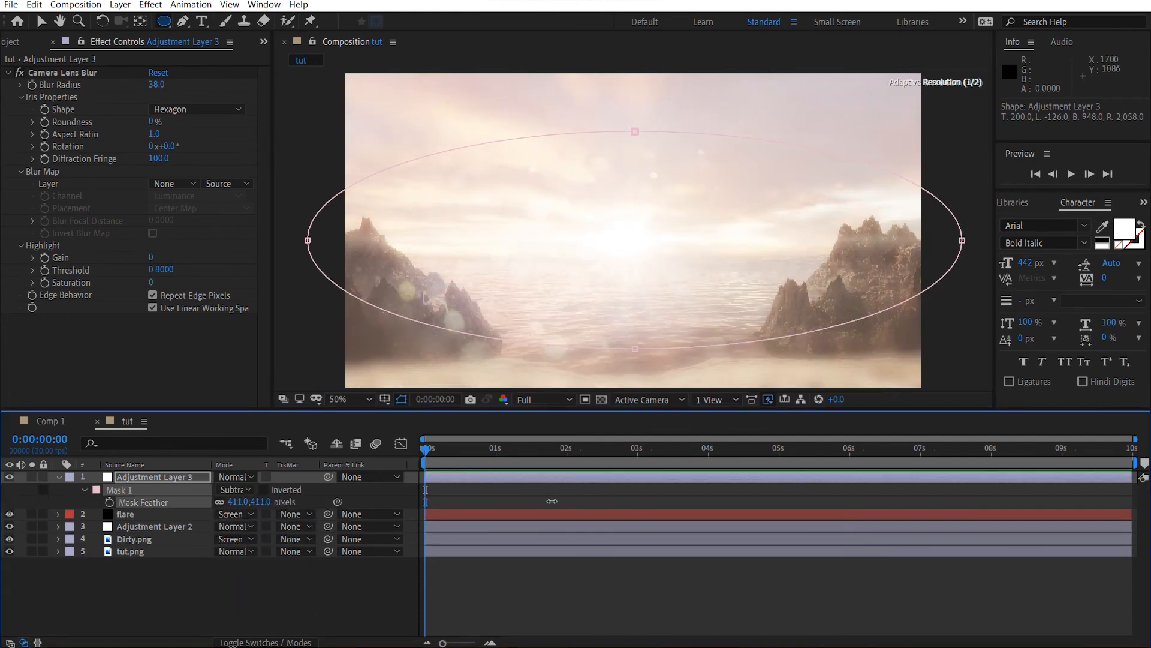
pyautogui.click(156, 85)
pyautogui.write('8')
pyautogui.press('Return')
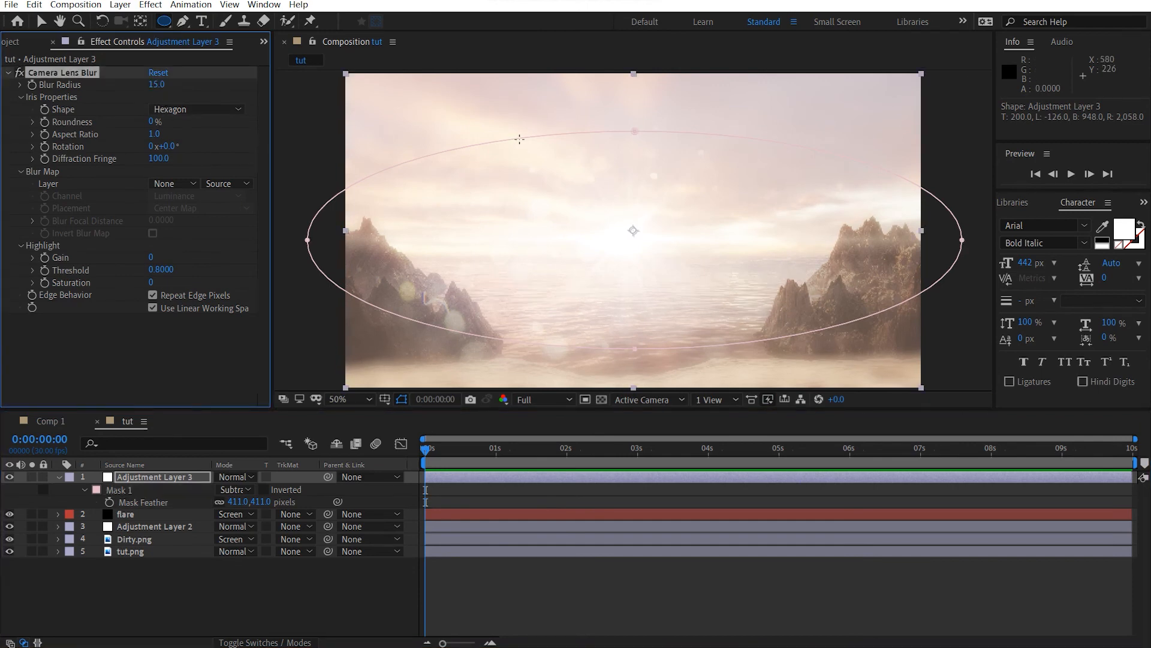
pyautogui.press('v')
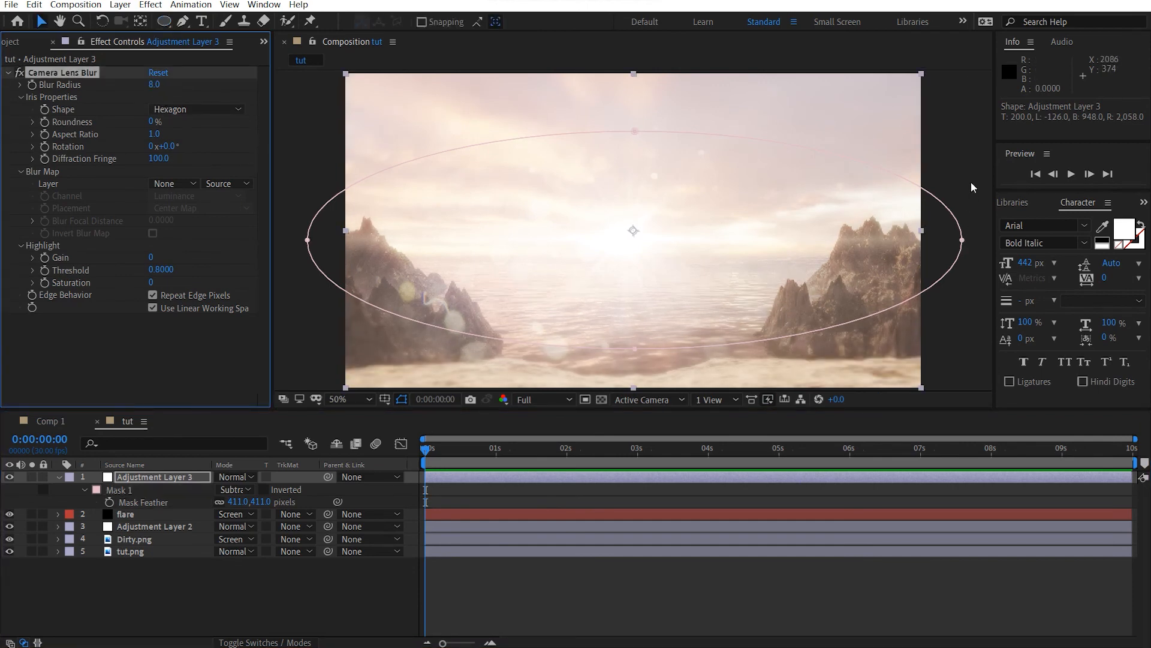
pyautogui.click(970, 182)
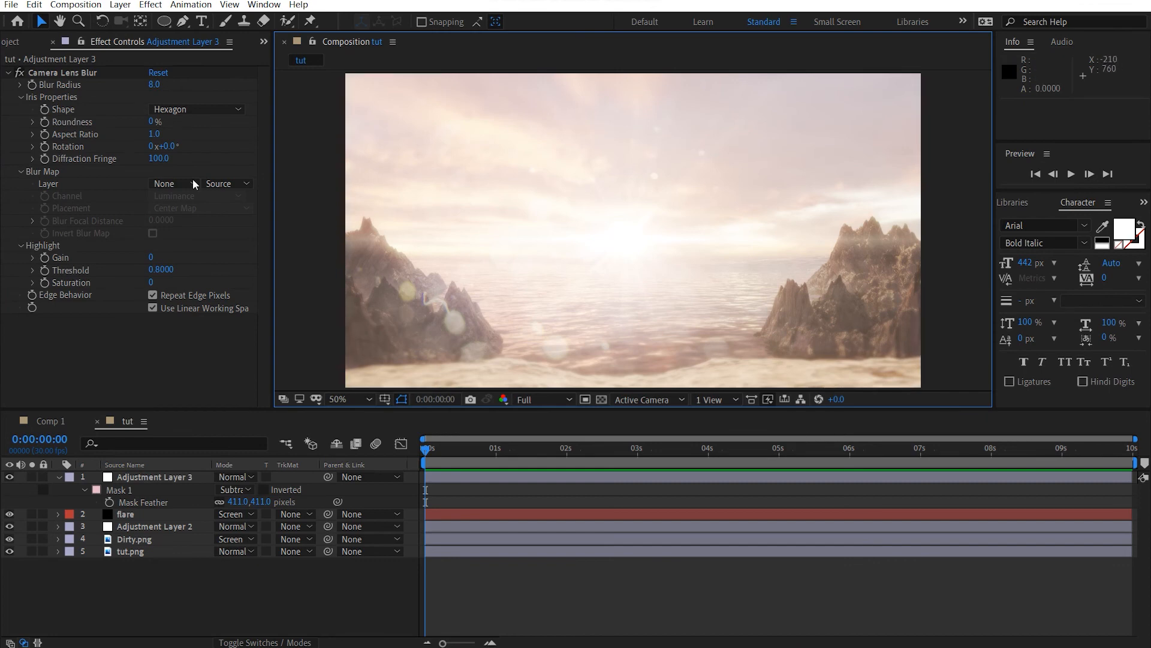
# Lower the elliptical mask's bottom point and stretch its height upward to 116.4%, then collapse the layer's properties.
pyautogui.click(95, 74)
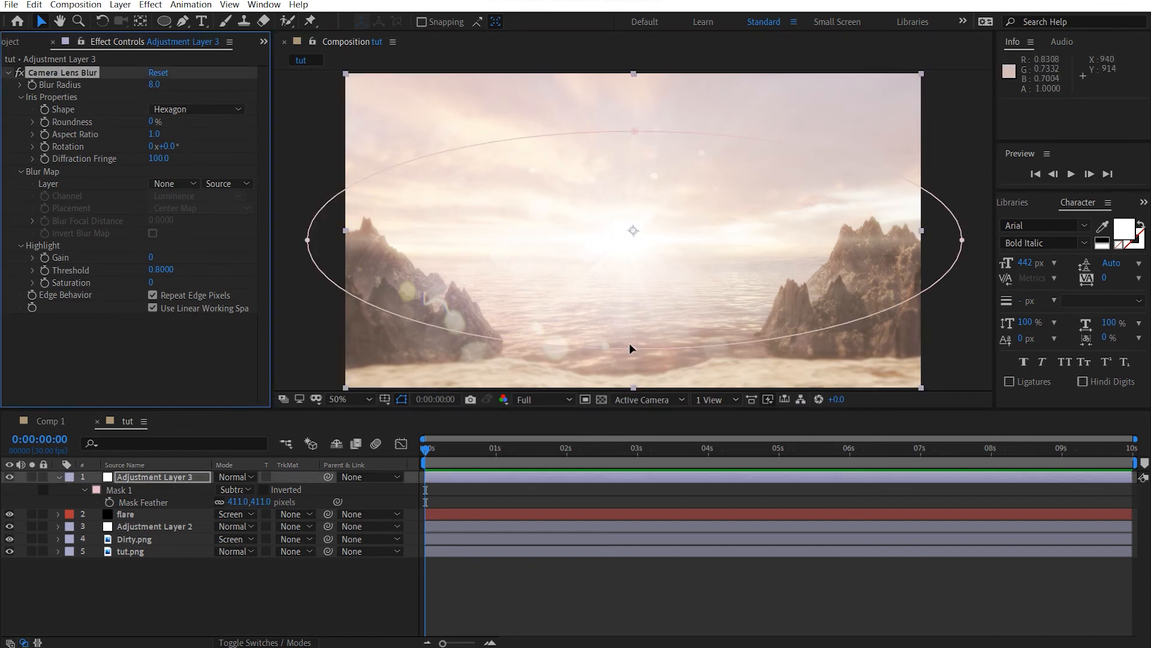
pyautogui.moveTo(633, 350); pyautogui.dragTo(632, 370)
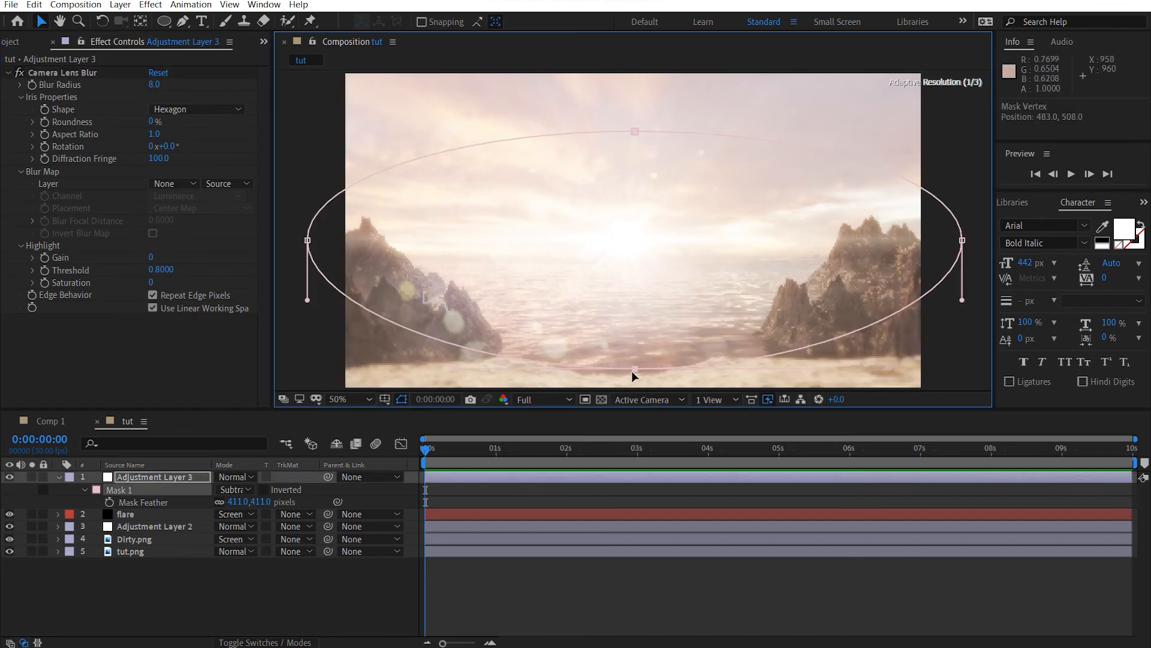
pyautogui.doubleClick(636, 131)
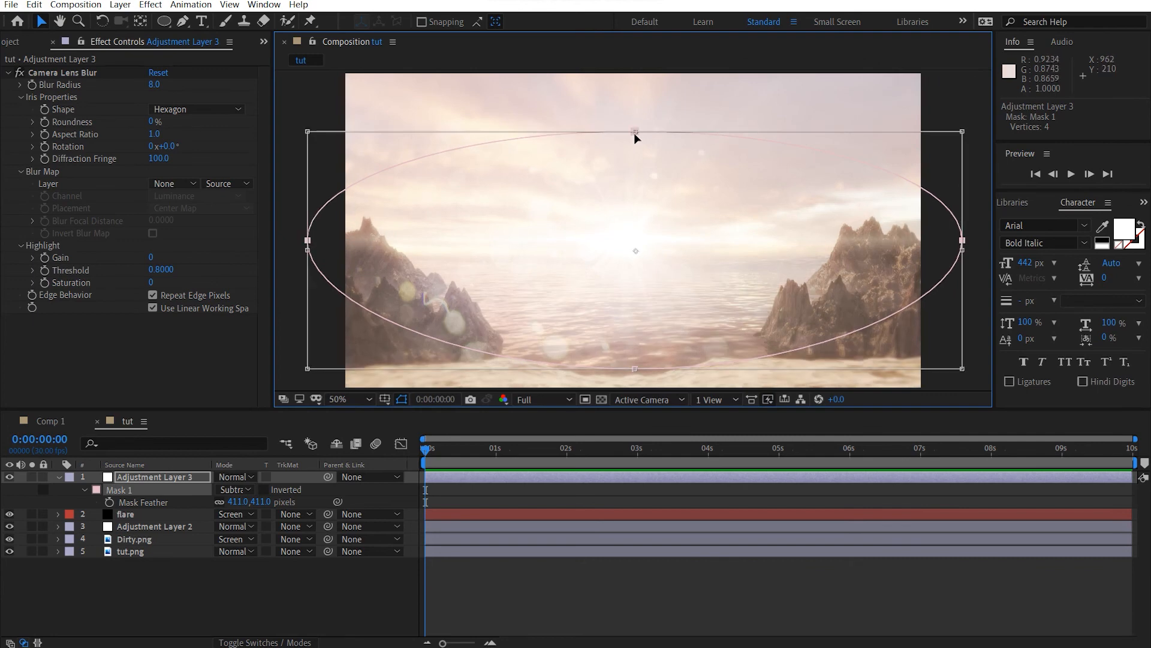
pyautogui.moveTo(635, 129); pyautogui.dragTo(635, 93)
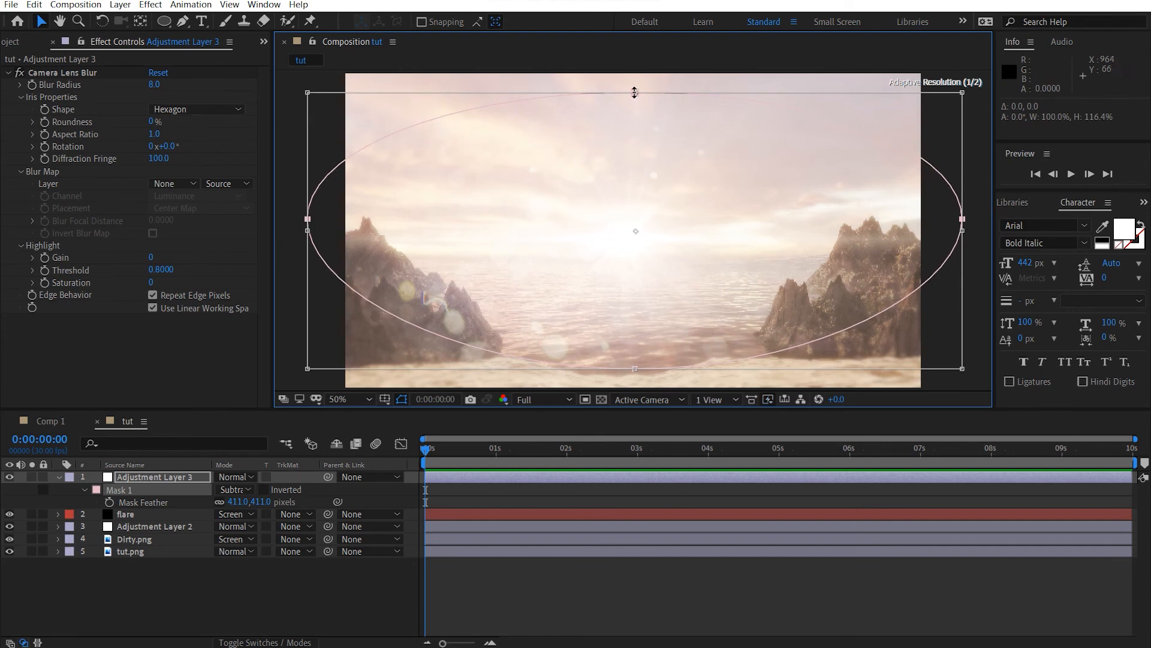
pyautogui.press('Return')
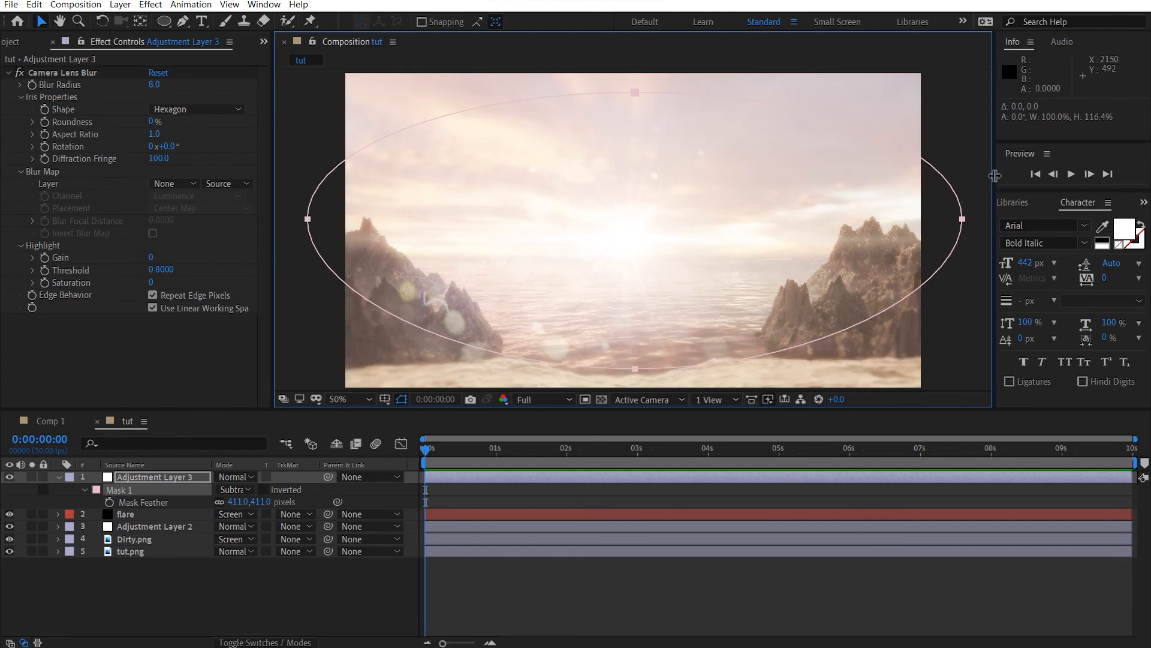
pyautogui.click(58, 477)
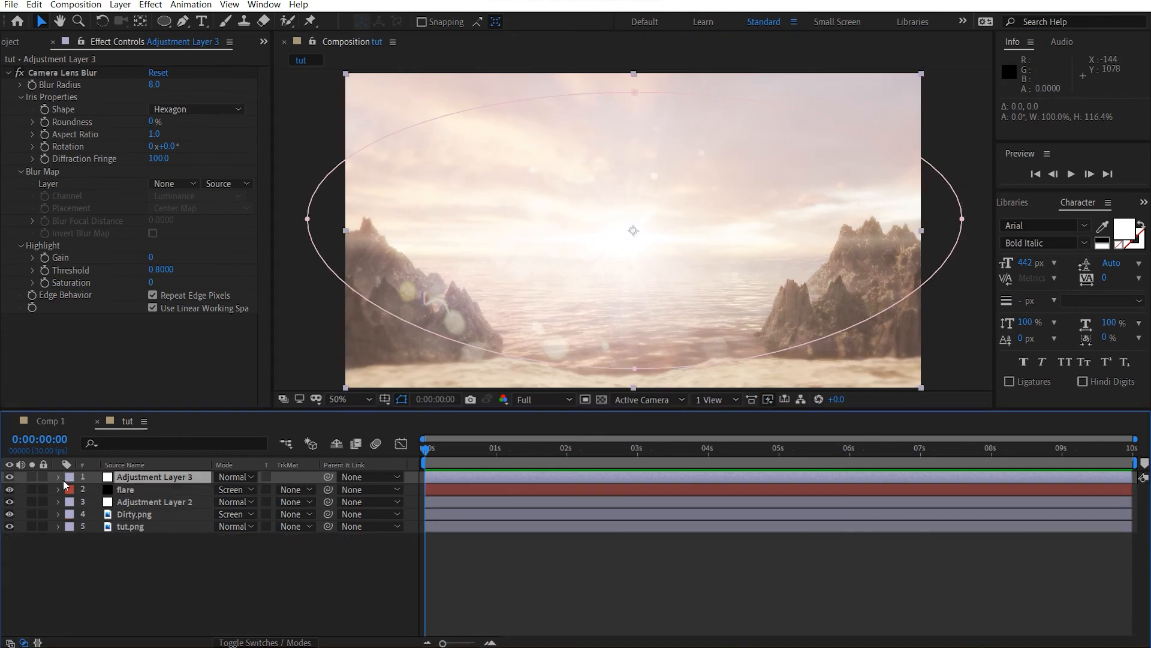
# Rename Adjustment Layer 2, which holds the color grading, as cc.
pyautogui.click(121, 504)
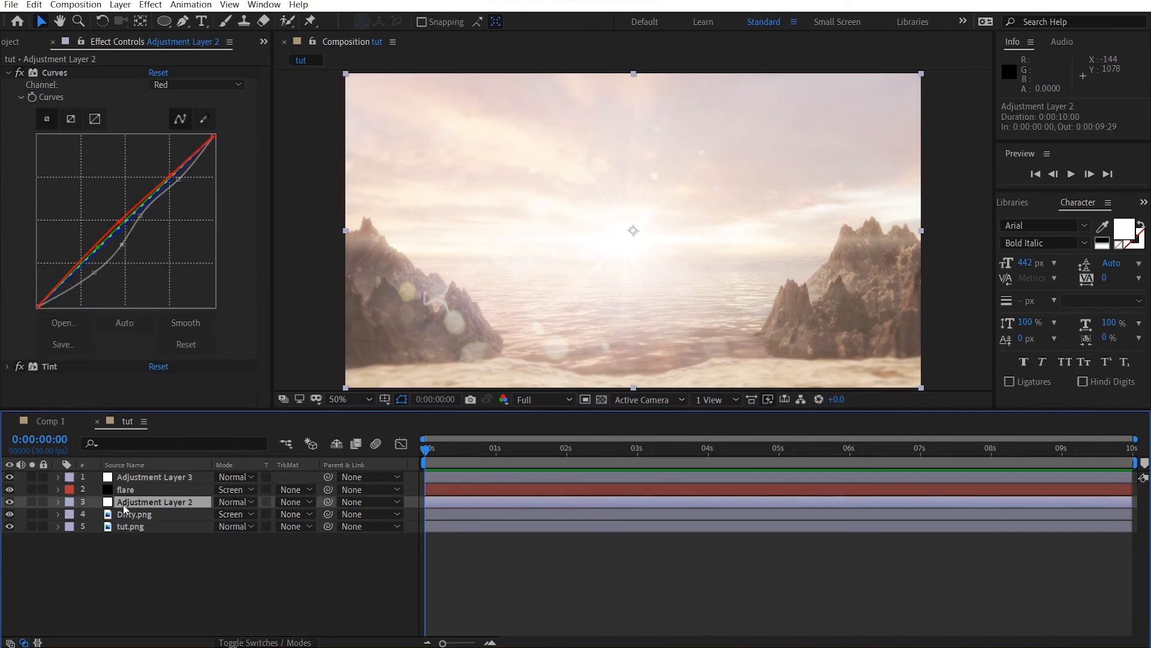
pyautogui.press('Return')
pyautogui.moveTo(134, 514)
pyautogui.mouseDown()
pyautogui.moveTo(141, 499)
pyautogui.moveTo(135, 513)
pyautogui.mouseUp()
pyautogui.hotkey('ctrl', 'Up')
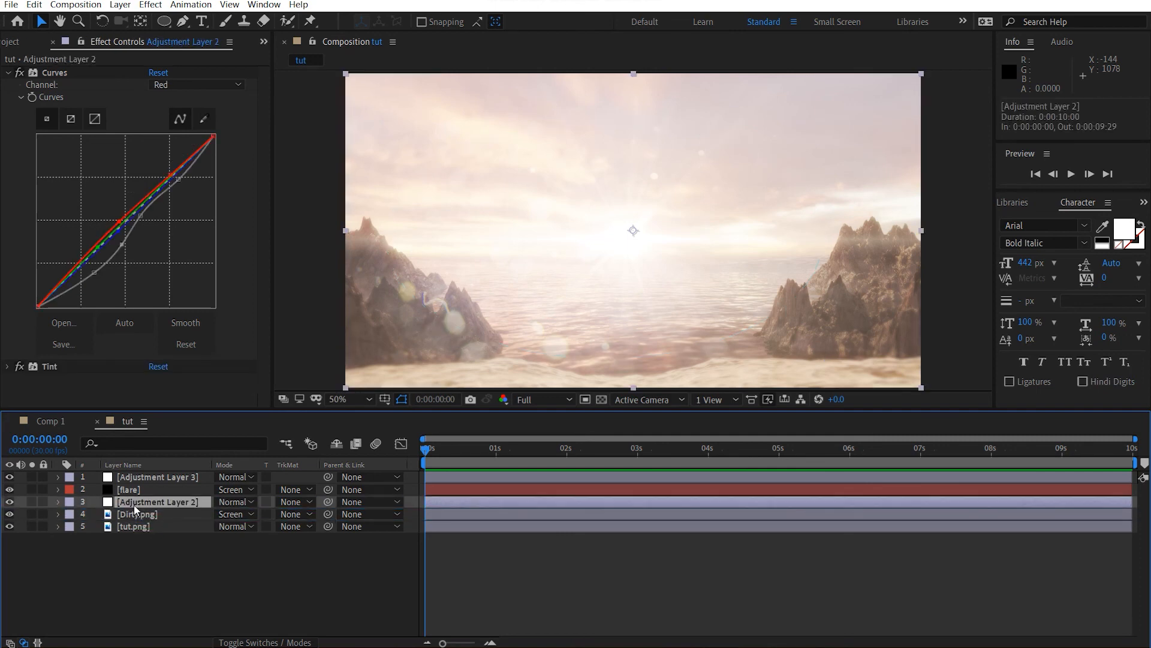
pyautogui.press('Return')
pyautogui.write('cc')
# Rename Adjustment Layer 3 as camera blur.
pyautogui.click(131, 475)
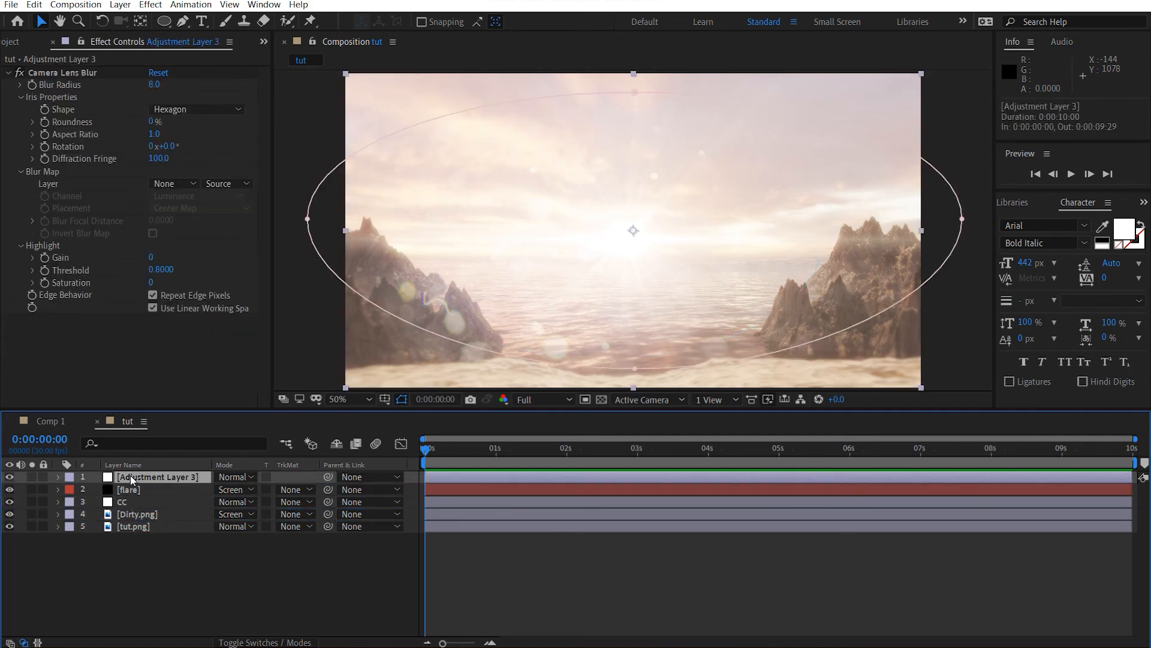
pyautogui.press('Return')
pyautogui.write('c')
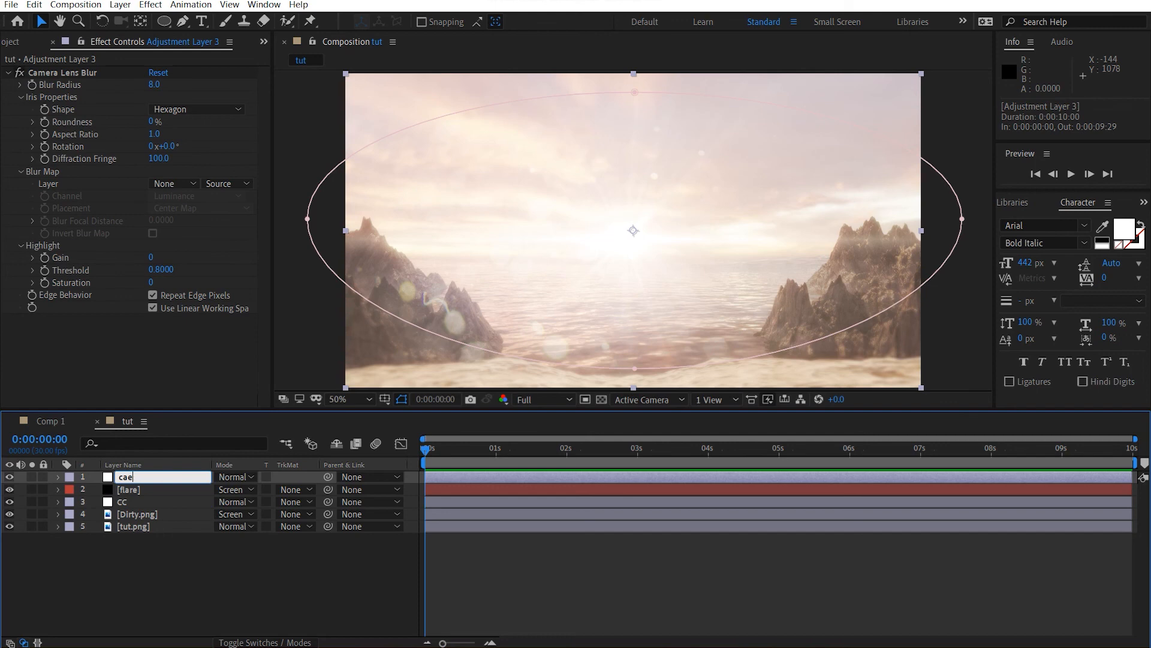
pyautogui.write('amera blur')
pyautogui.click(452, 193)
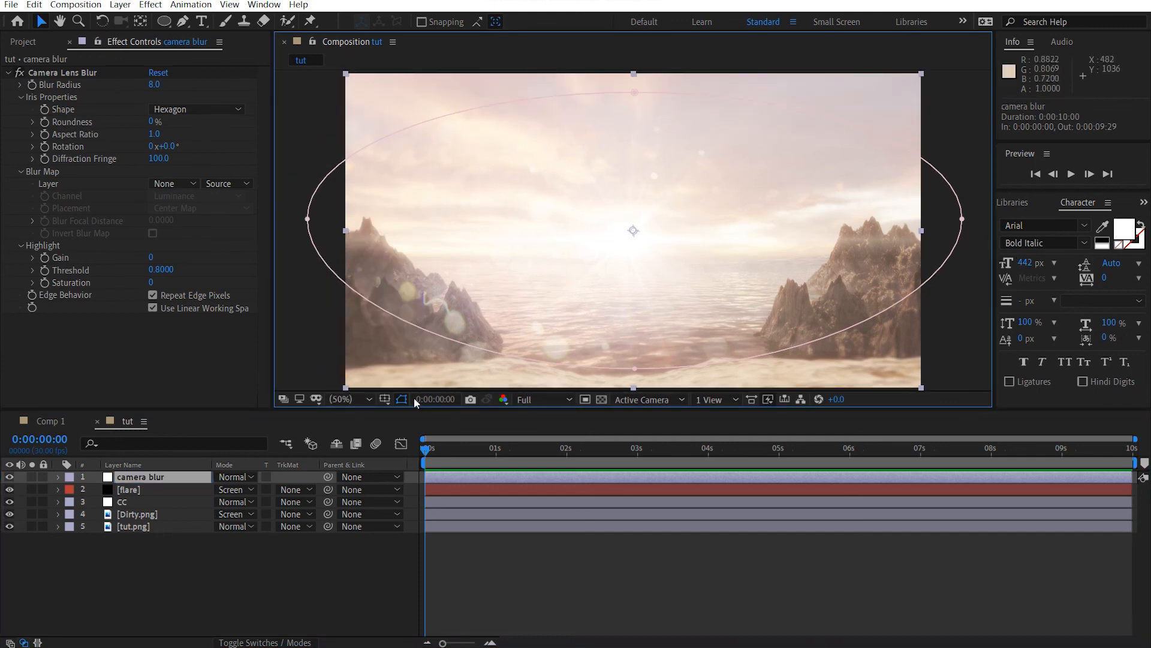
# Apply a Curves effect to the tut.png layer and darken its lower midtones, holding the highlights near the diagonal with an upper point.
pyautogui.click(135, 527)
pyautogui.hotkey('ctrl', 'space')
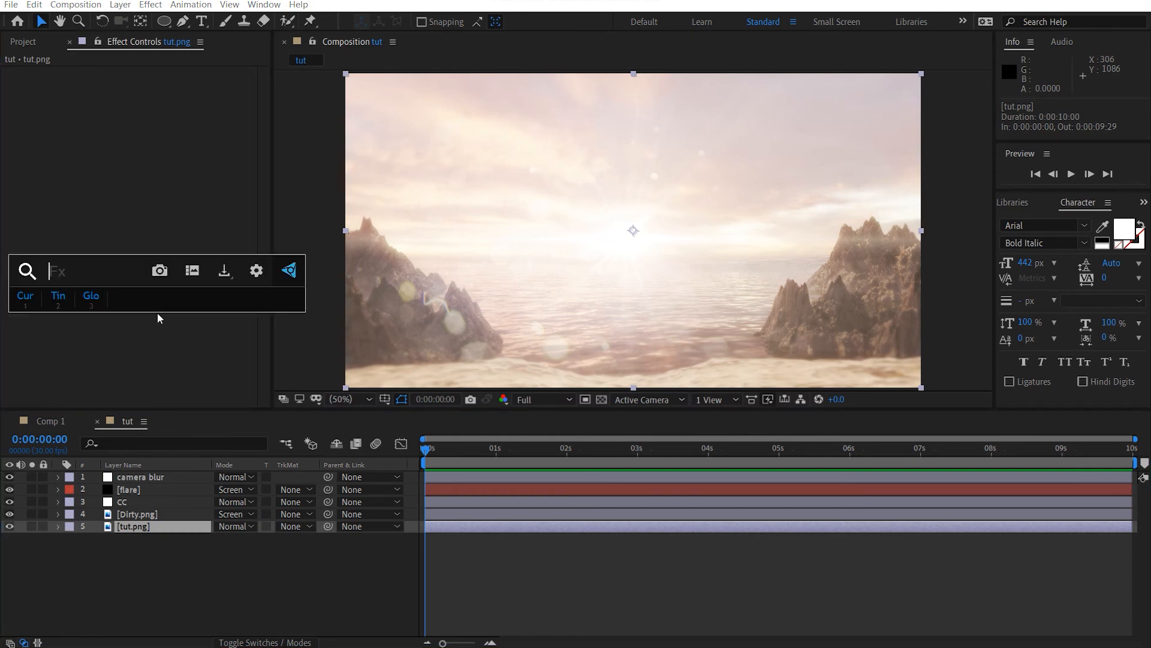
pyautogui.press('1')
pyautogui.moveTo(125, 222); pyautogui.dragTo(109, 238)
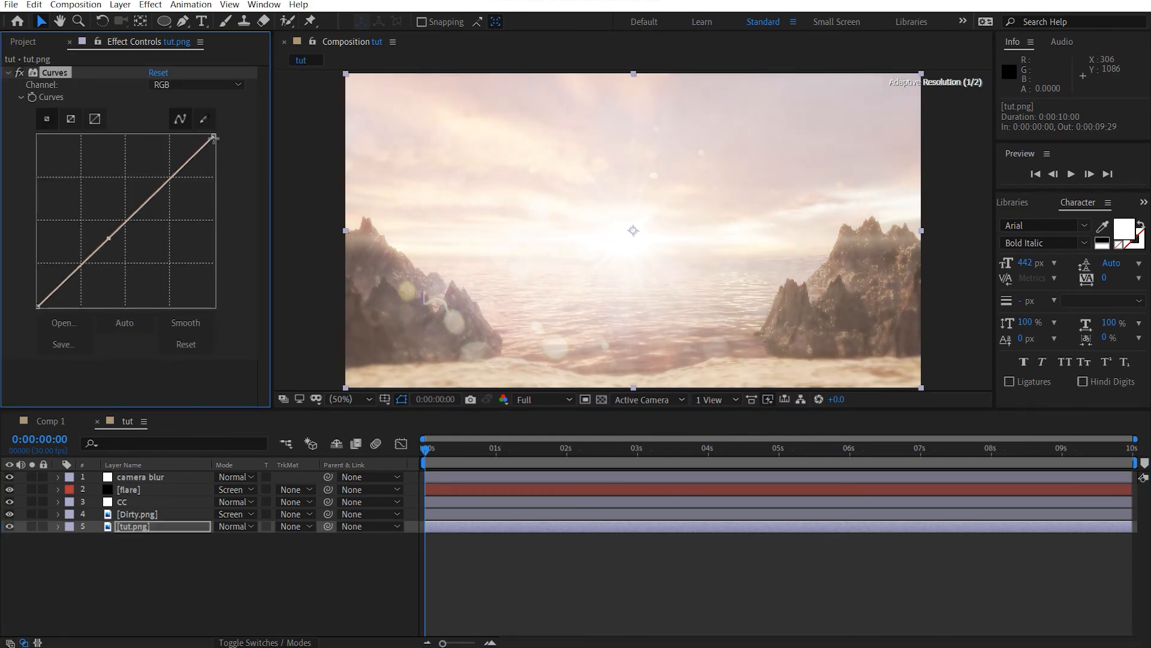
pyautogui.moveTo(214, 138); pyautogui.dragTo(238, 101)
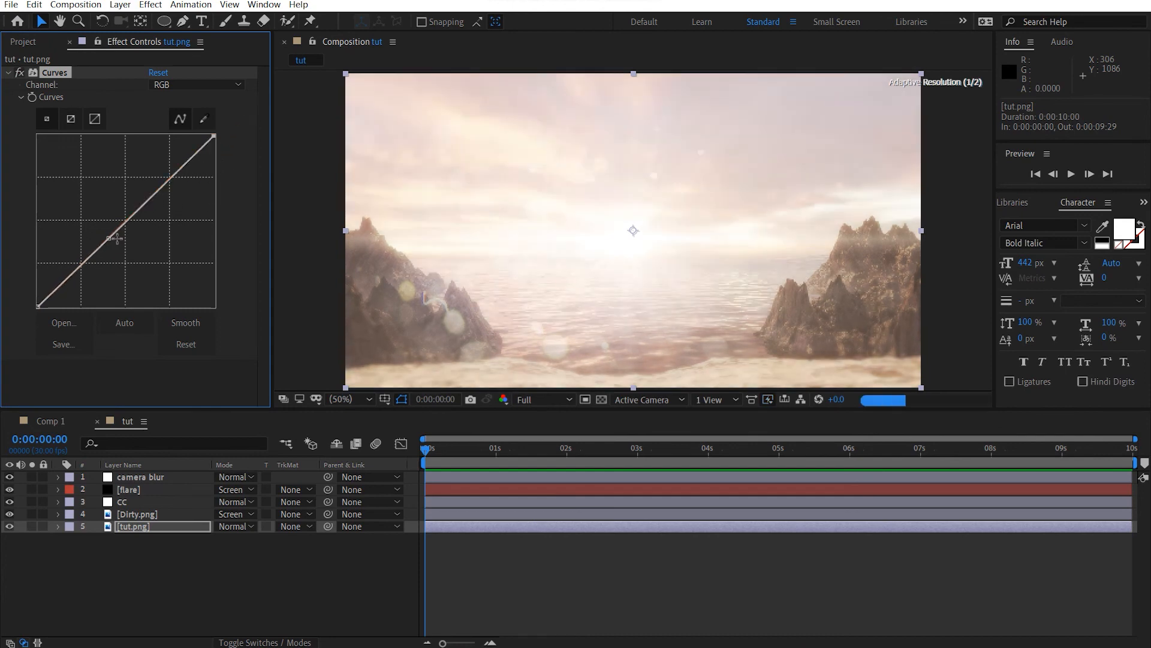
pyautogui.moveTo(109, 239)
pyautogui.mouseDown()
pyautogui.moveTo(120, 267)
pyautogui.moveTo(111, 259)
pyautogui.mouseUp()
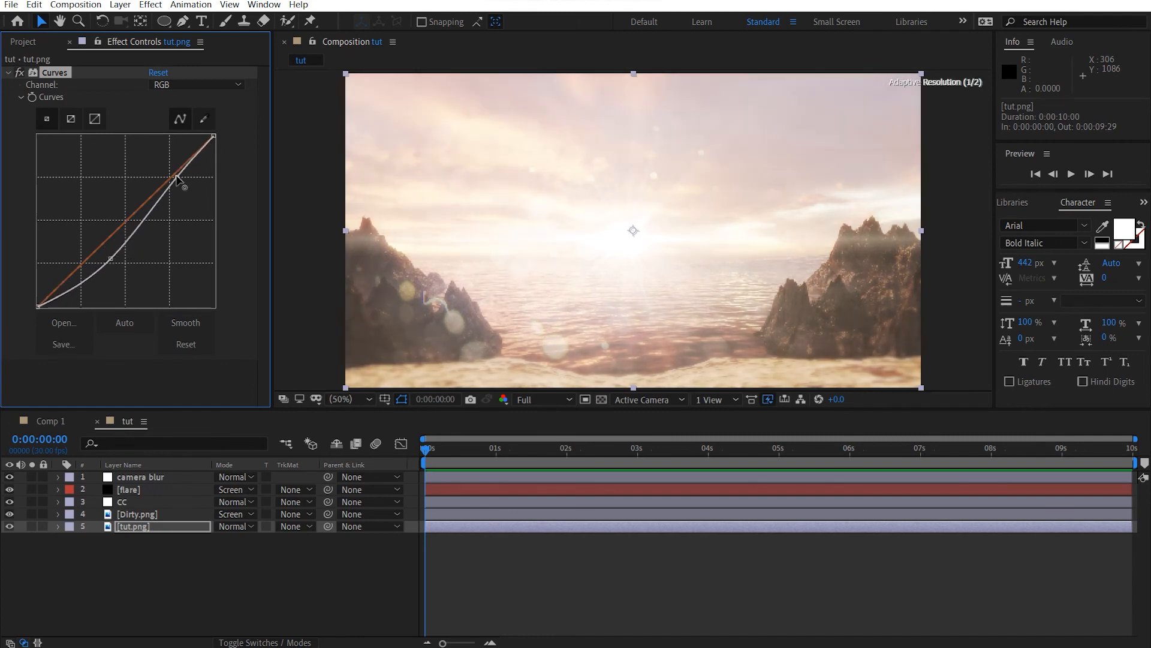
pyautogui.moveTo(181, 179)
pyautogui.mouseDown()
pyautogui.moveTo(192, 185)
pyautogui.moveTo(178, 175)
pyautogui.mouseUp()
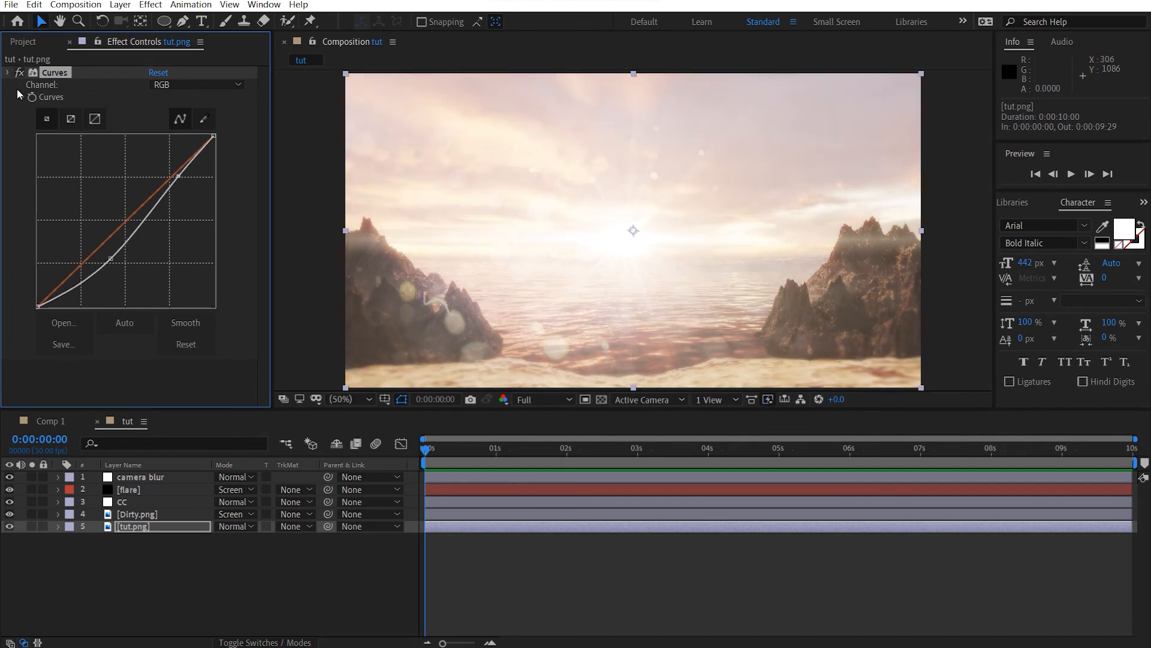
# Apply a Tint effect to the tut.png layer, trying a tint amount of 10% before setting it to 20%.
pyautogui.click(7, 72)
pyautogui.hotkey('ctrl', 'space')
pyautogui.press('2')
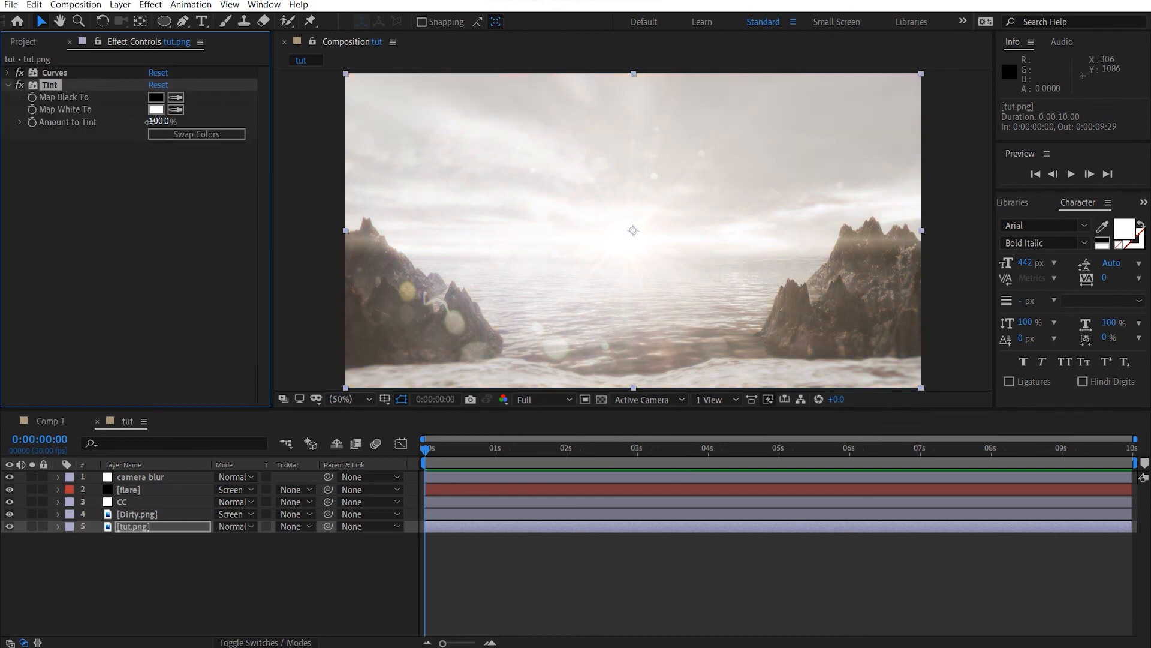
pyautogui.click(161, 122)
pyautogui.press('Return')
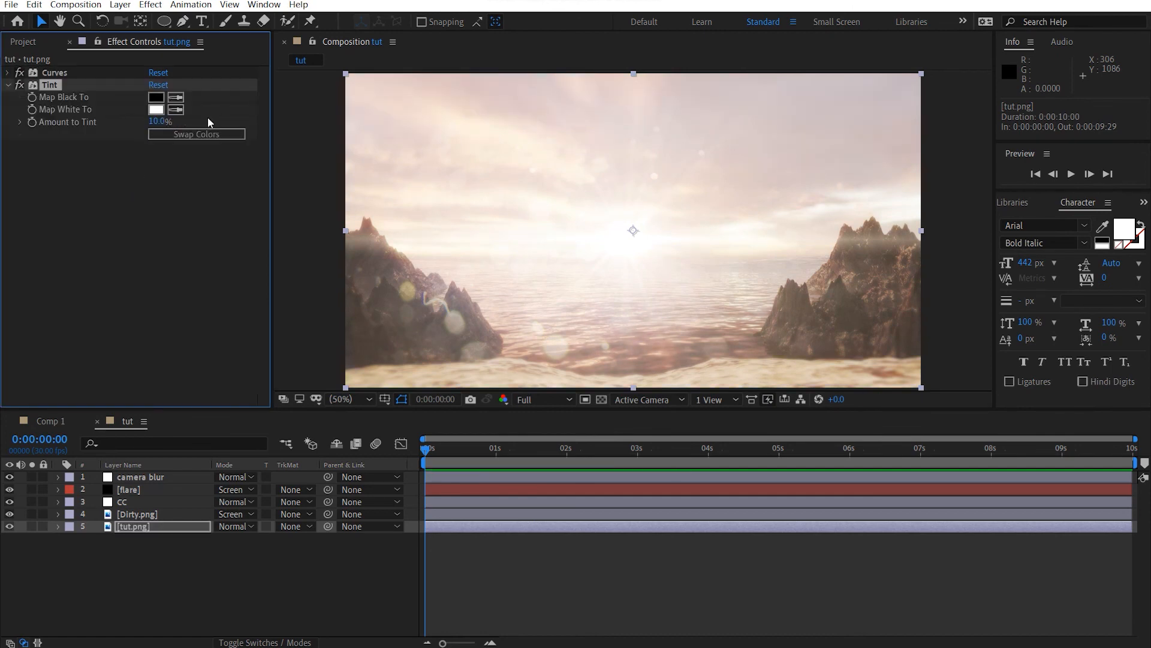
pyautogui.click(169, 119)
pyautogui.write('20')
pyautogui.press('Return')
pyautogui.click(965, 173)
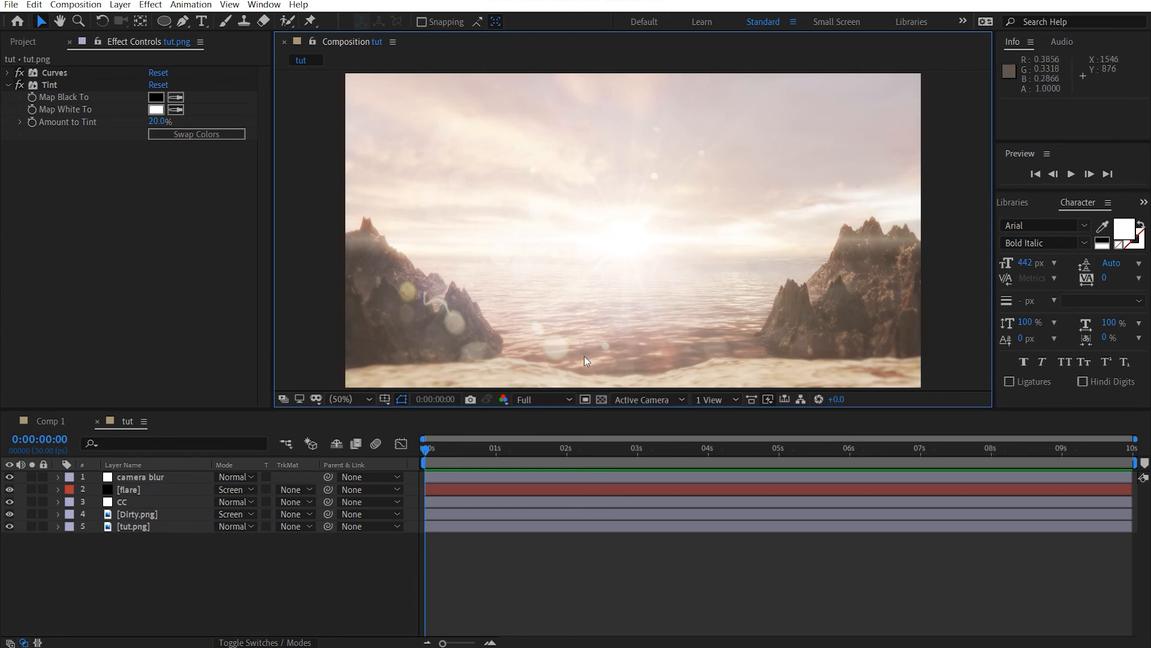
# Move the flare layer's Optical Flares position to 976, 554 over the sun and set its brightness to 85.
pyautogui.click(138, 490)
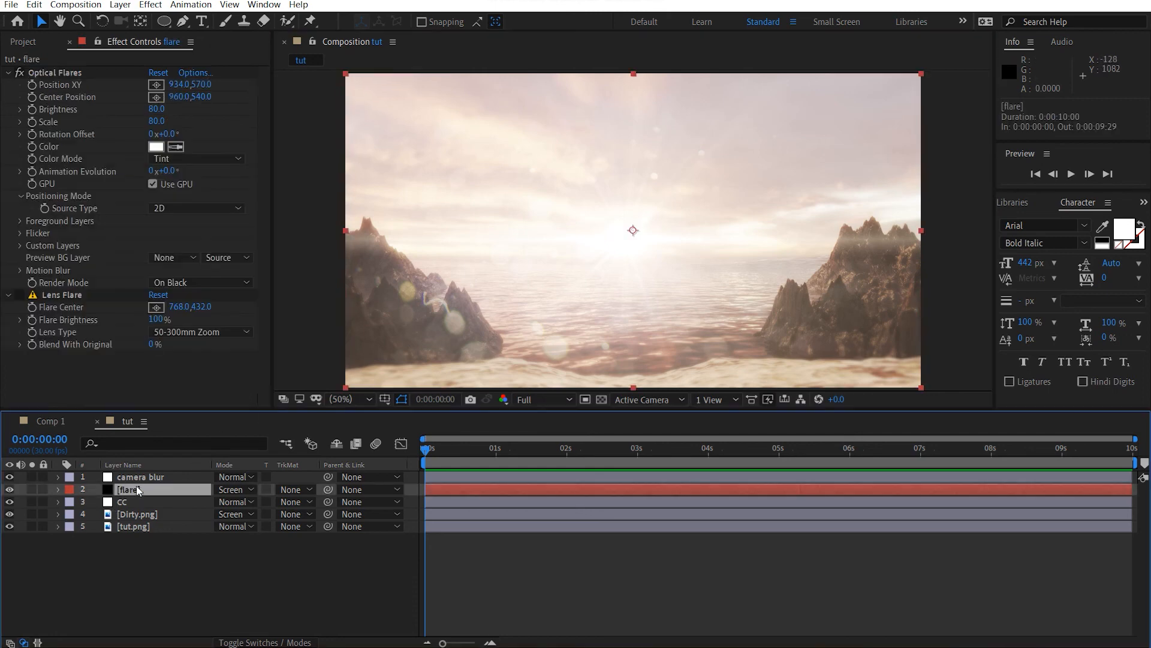
pyautogui.click(51, 75)
pyautogui.moveTo(626, 244); pyautogui.dragTo(639, 239)
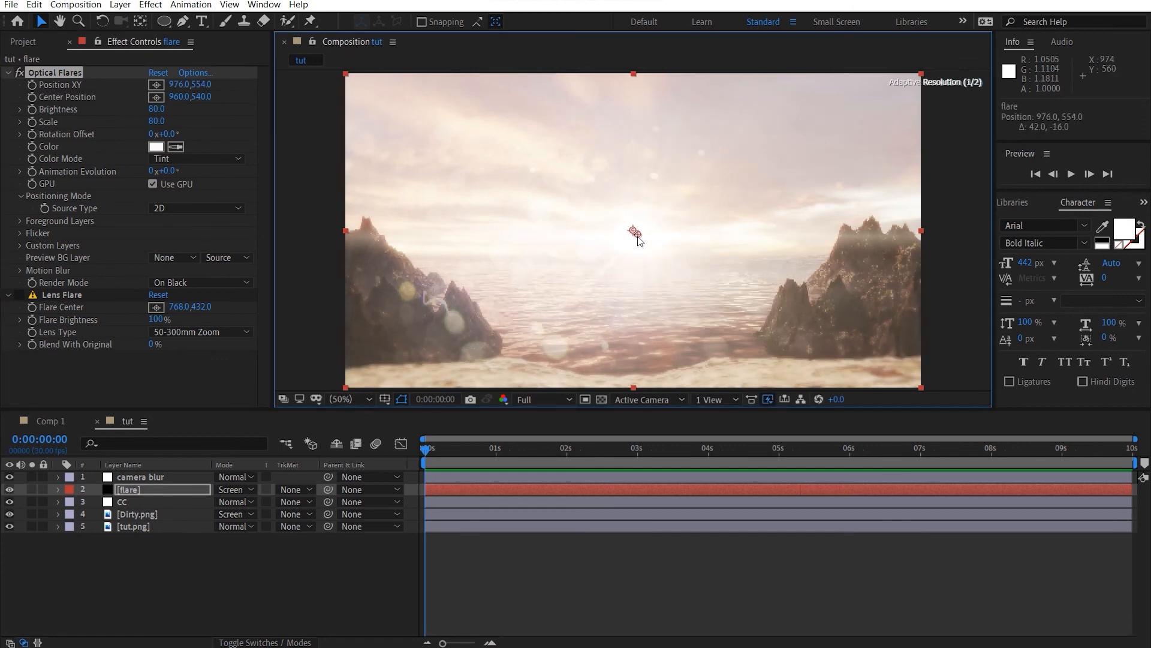
pyautogui.click(156, 111)
pyautogui.write('85')
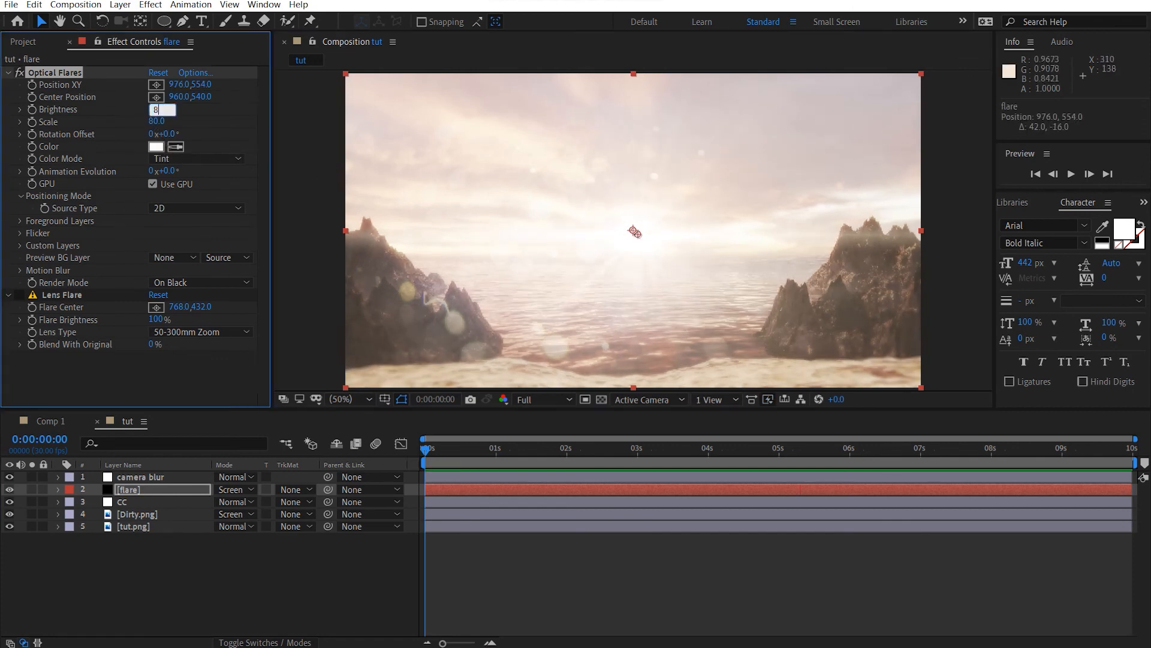
pyautogui.press('Return')
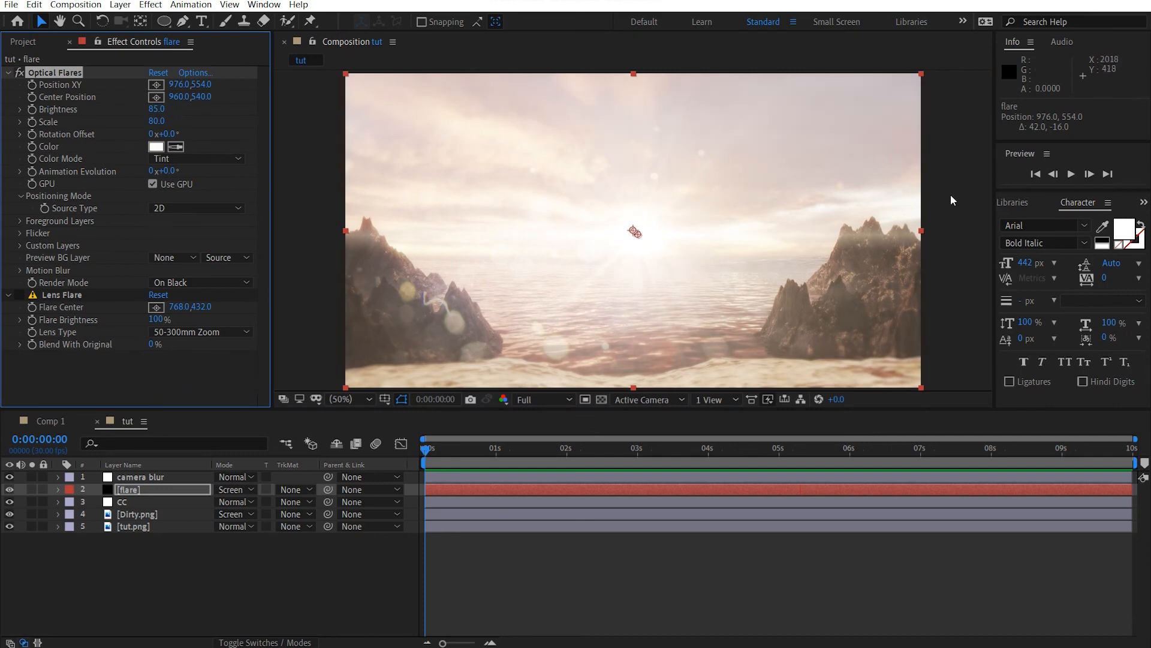
pyautogui.click(952, 246)
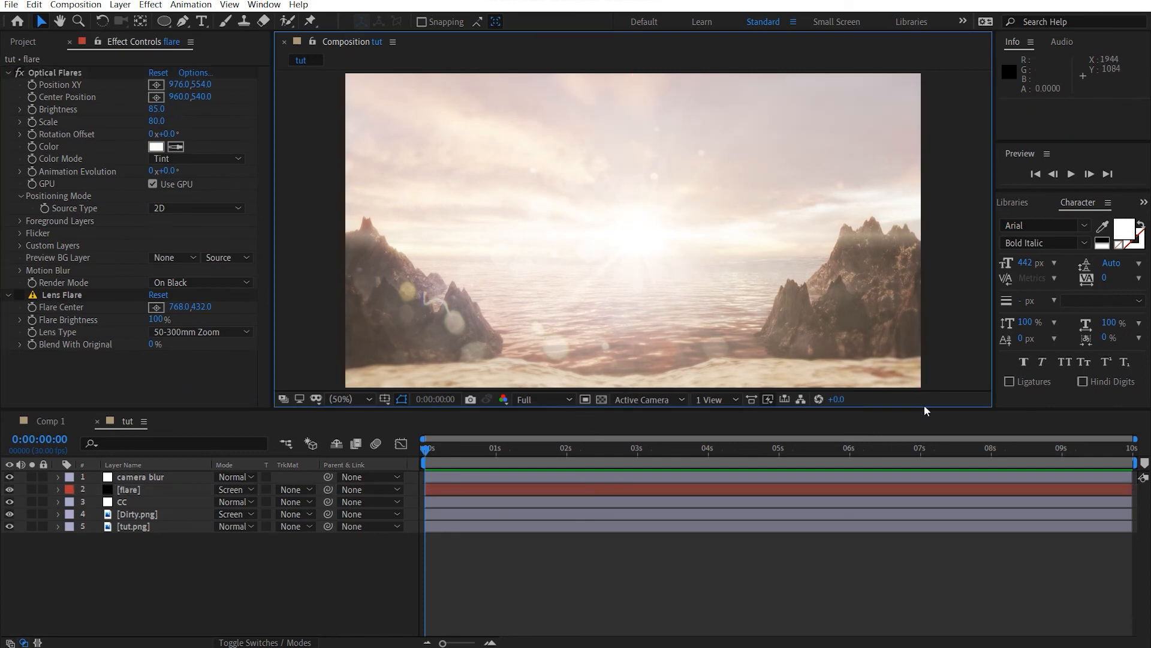